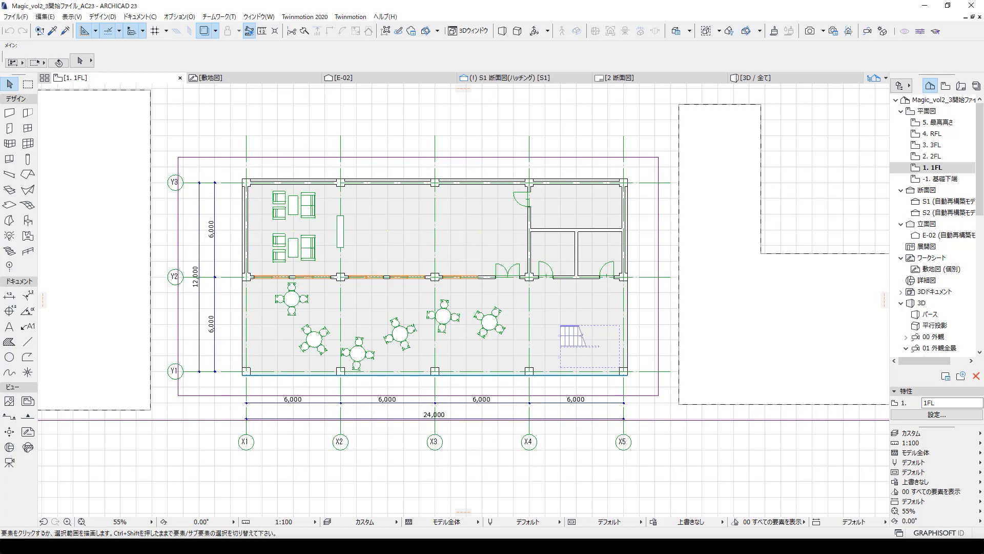
Step: Zoom around the 1FL plan to check the site, then display the Graphic Override options
scroll(575, 308, "down", 3)
scroll(576, 307, "up", 1)
scroll(576, 308, "up", 1)
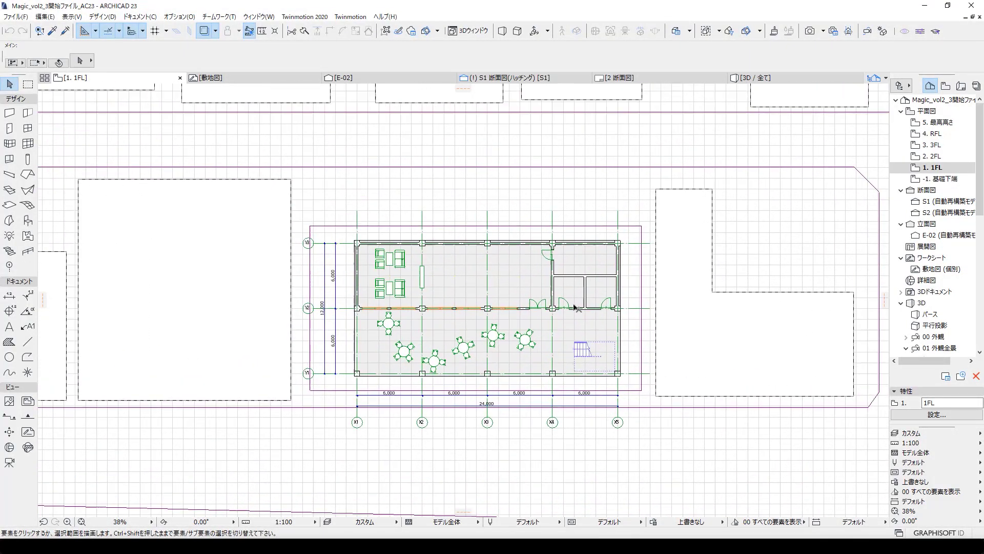
scroll(576, 308, "up", 2)
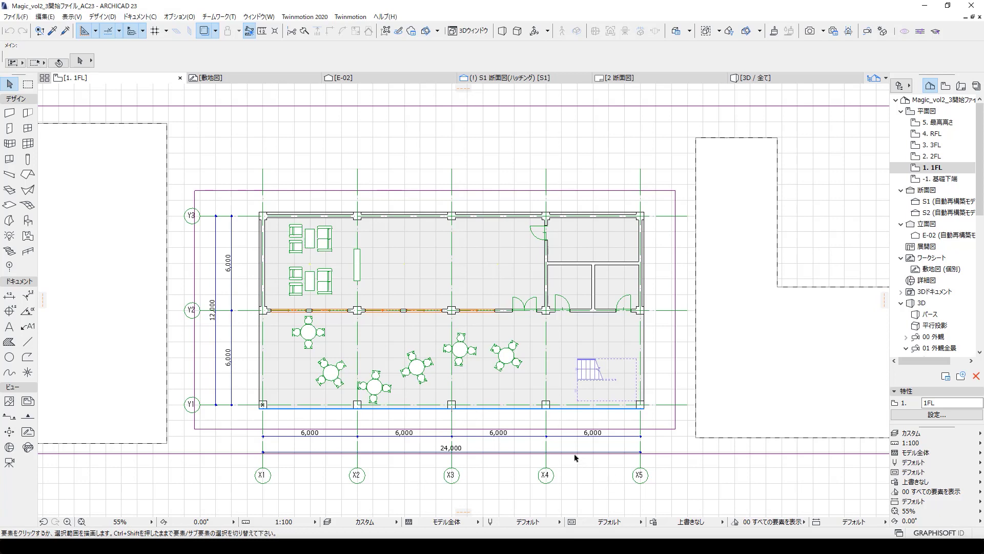
left_click(141, 17)
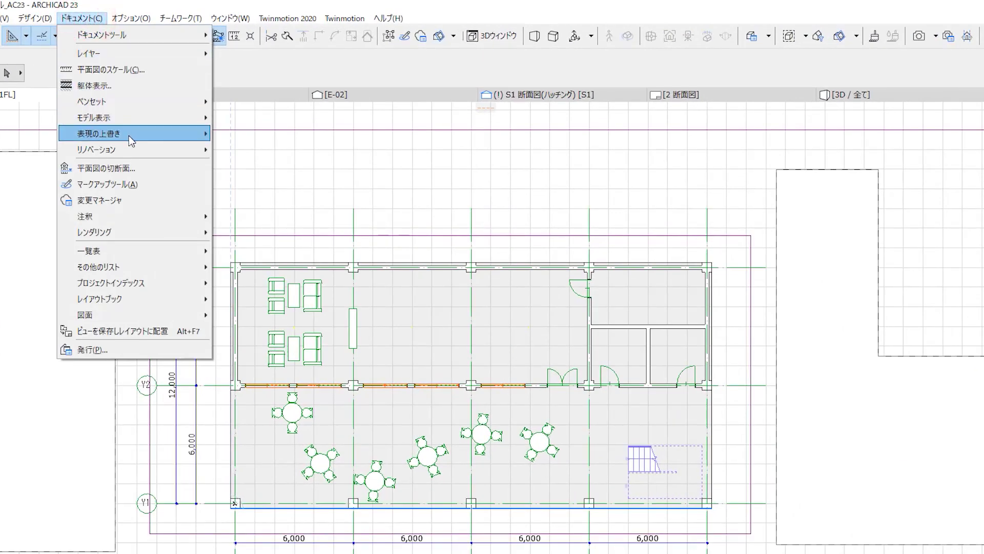
mouse_move(135, 133)
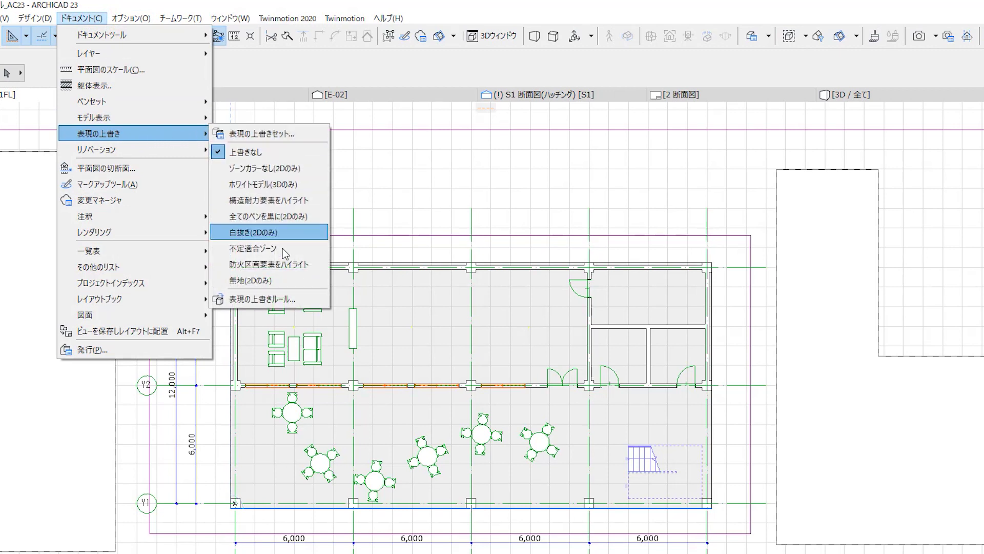
Step: Apply the 無地(2Dのみ) graphic override, turn it off to compare, then reapply it
left_click(271, 280)
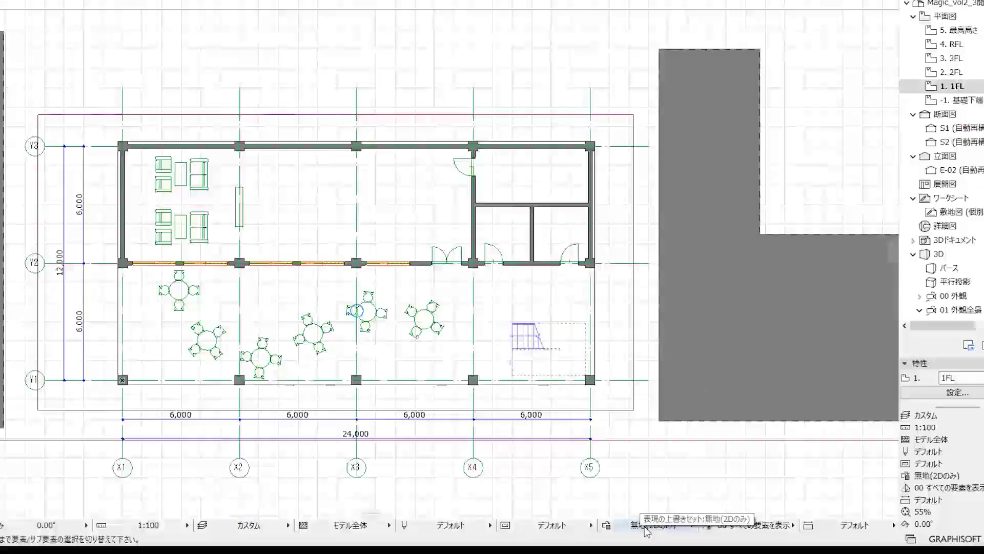
left_click(684, 522)
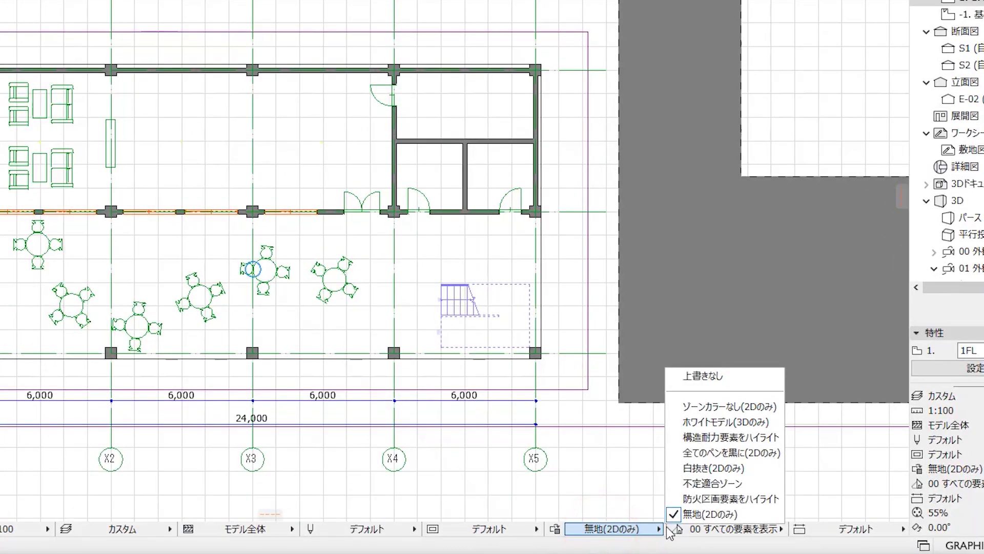
left_click(701, 375)
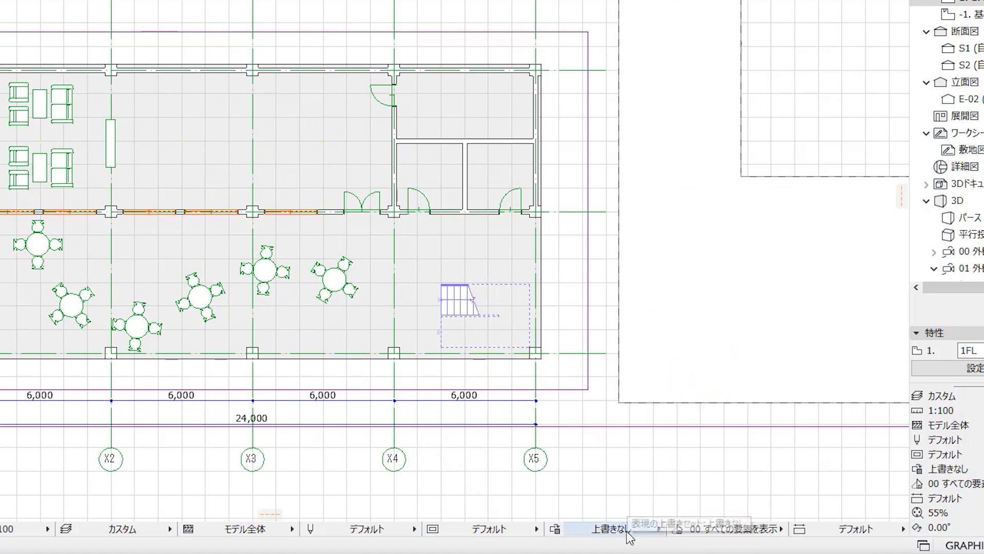
left_click(627, 531)
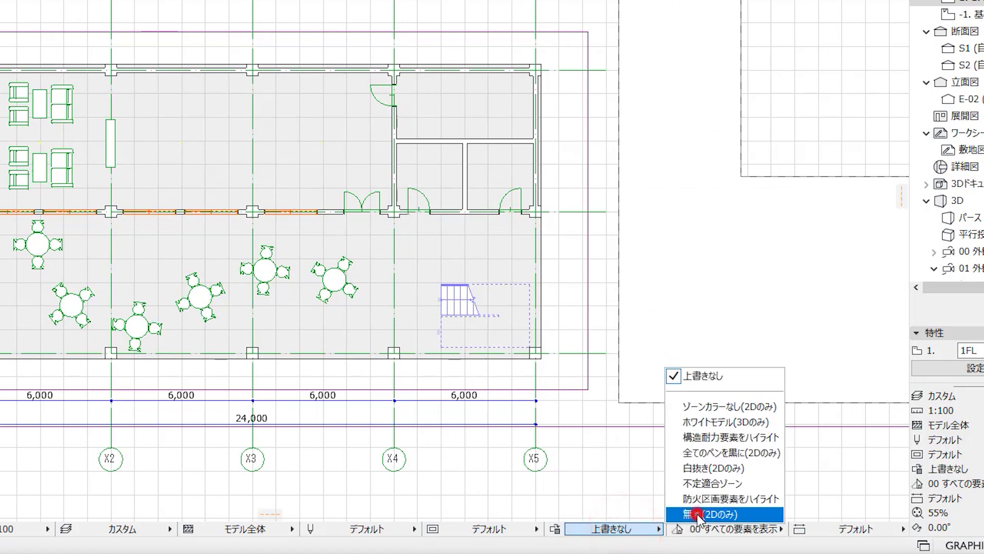
left_click(707, 514)
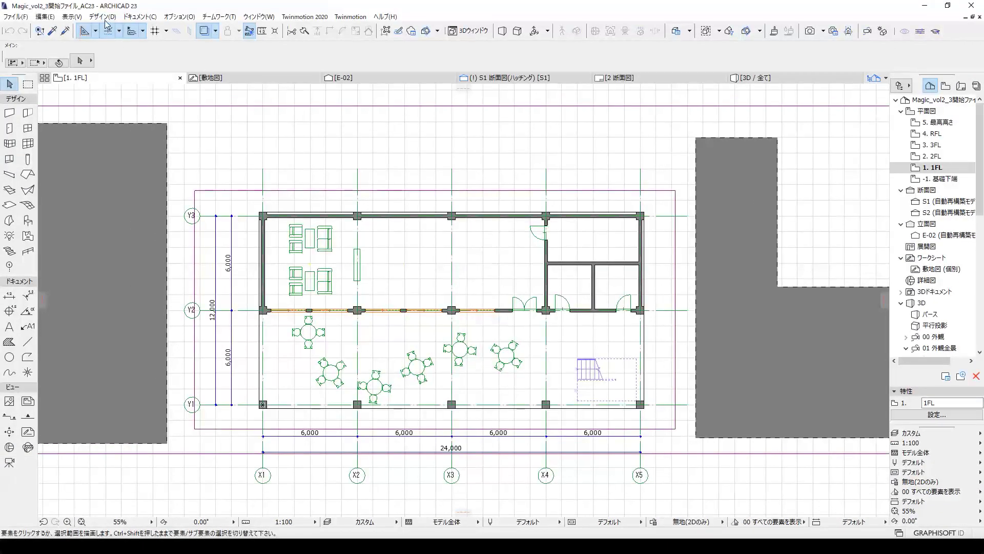
Step: Display the Pen Set options, still set to デフォルト
left_click(106, 19)
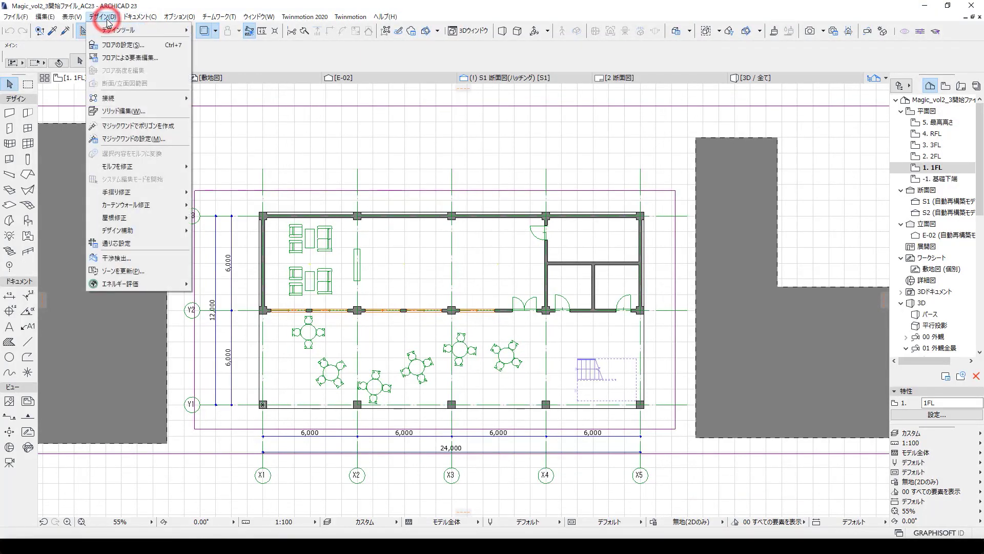
mouse_move(183, 109)
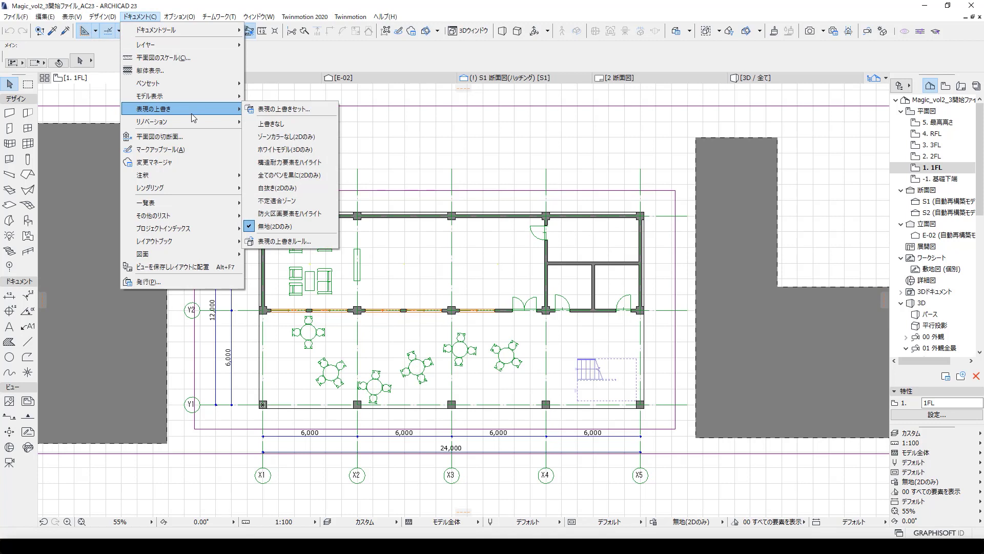
left_click(415, 147)
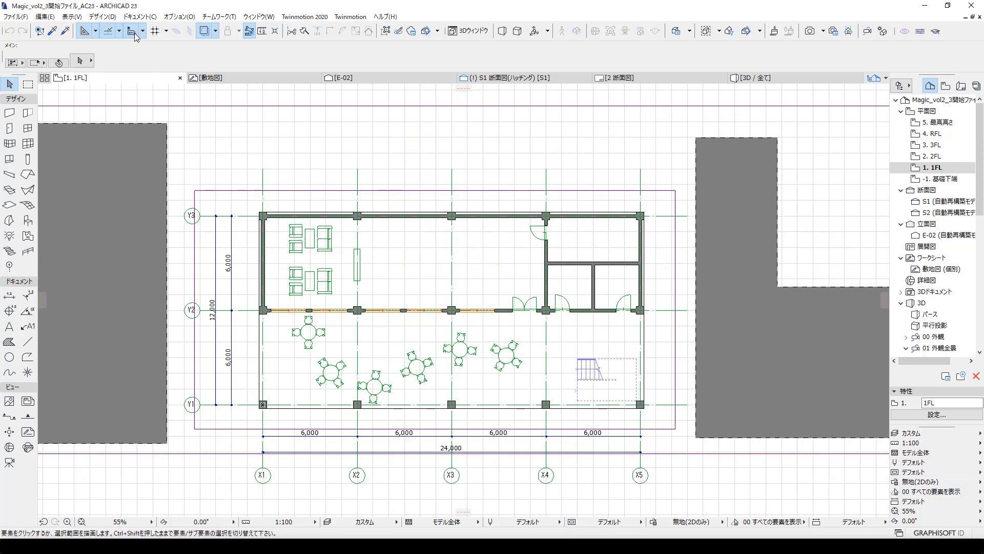
left_click(140, 16)
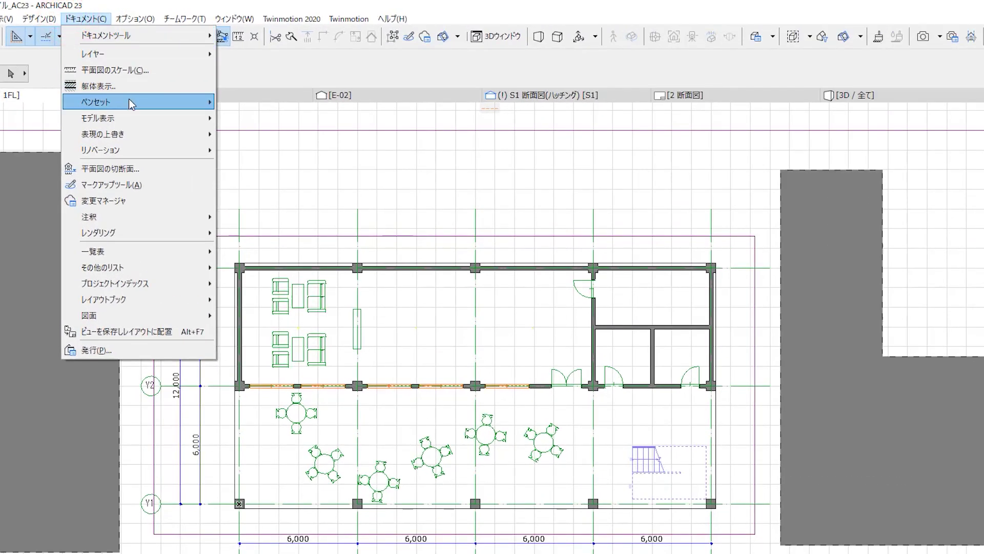
mouse_move(97, 101)
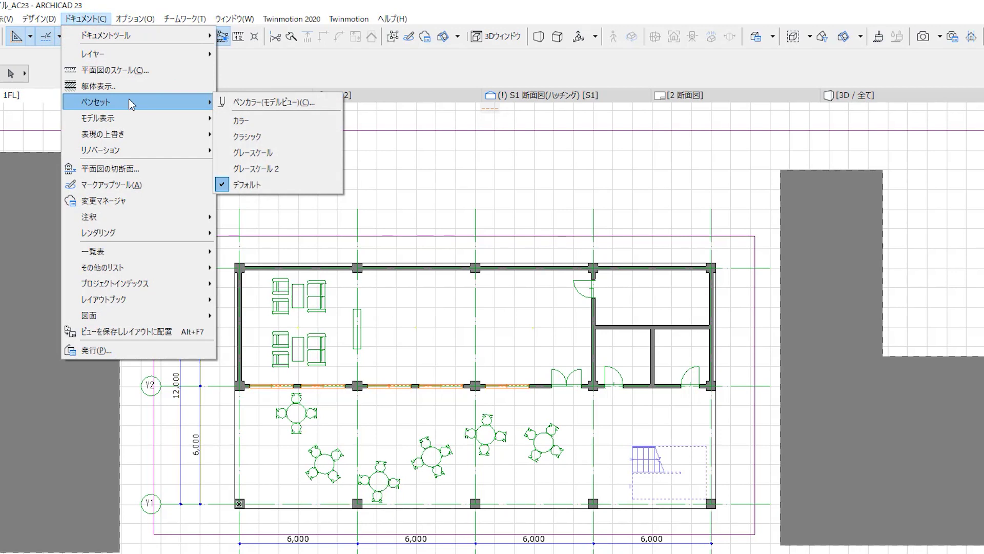
Step: Use the グレースケール2 pen set, hide the magenta boundaries, and confirm it in the status bar
left_click(270, 169)
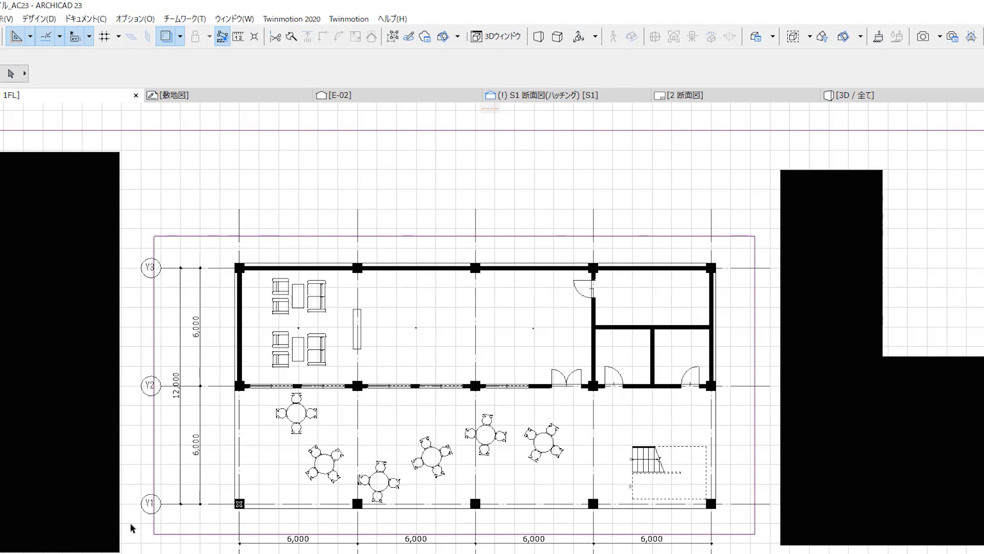
left_click(167, 38)
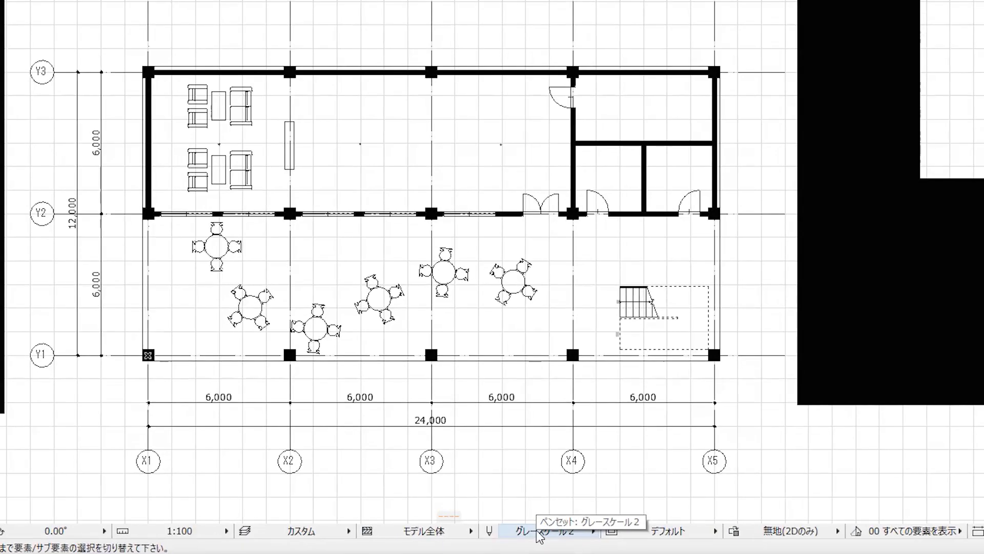
left_click(536, 533)
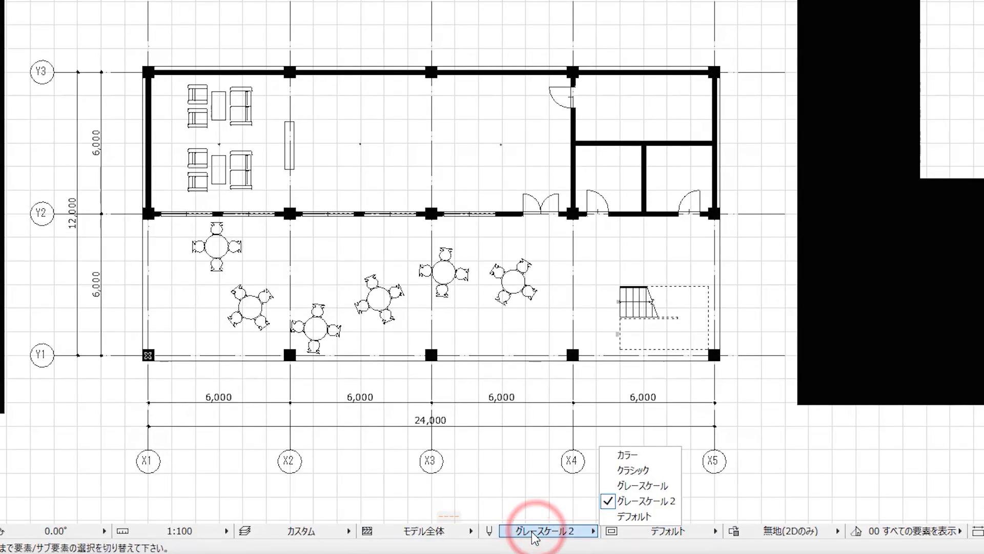
left_click(537, 536)
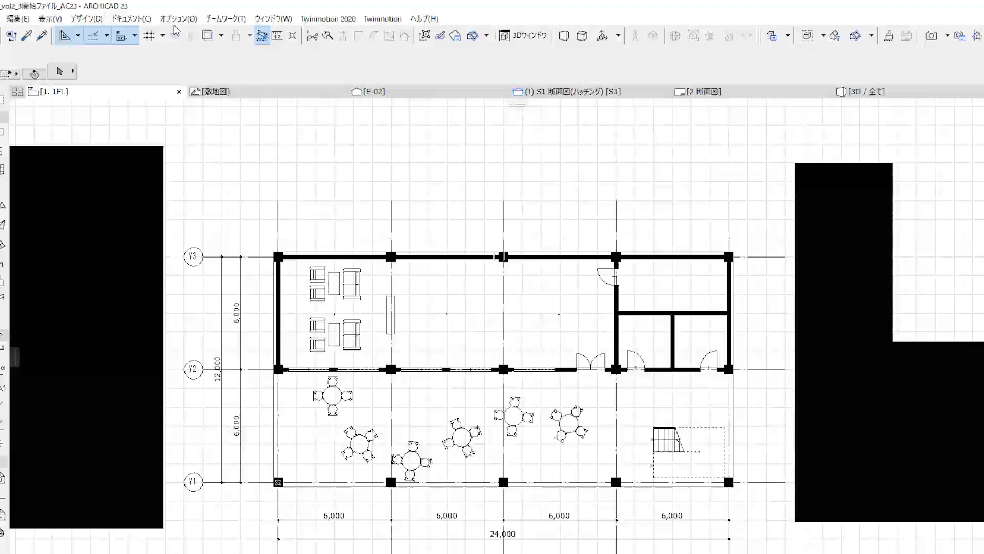
left_click(143, 17)
mouse_move(177, 54)
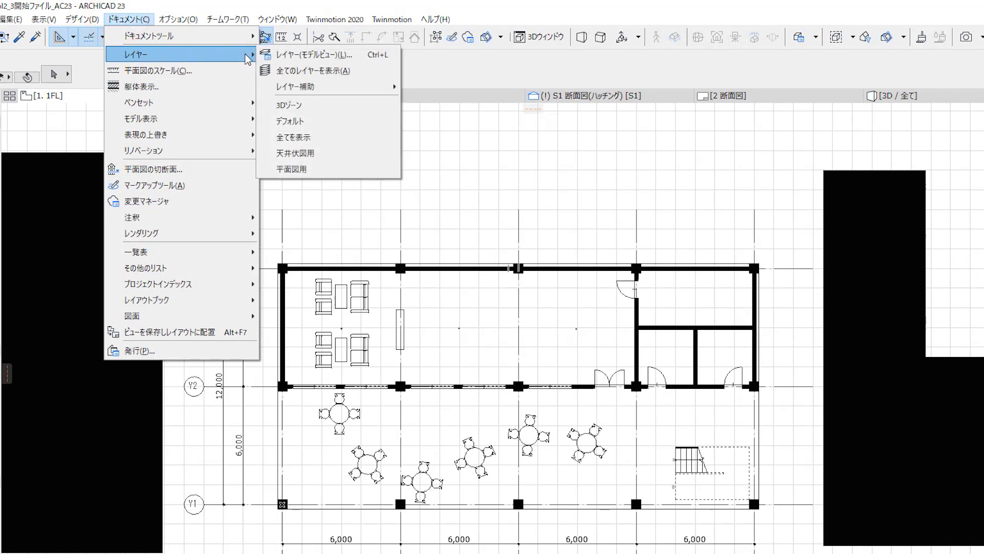
Step: Open the model-view Layer Settings and scroll through the layer list
left_click(319, 58)
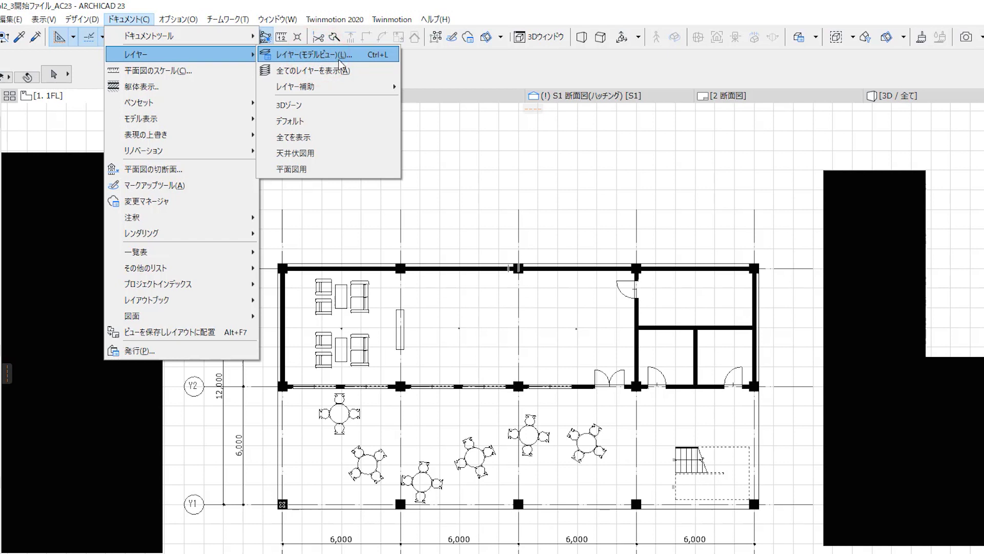
left_click(313, 57)
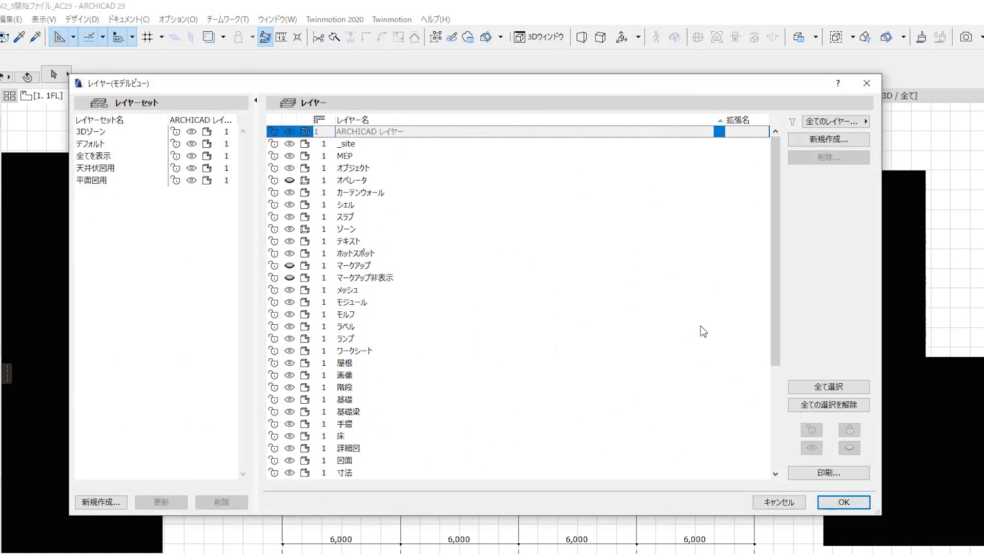
scroll(653, 328, "down", 1)
scroll(645, 328, "down", 3)
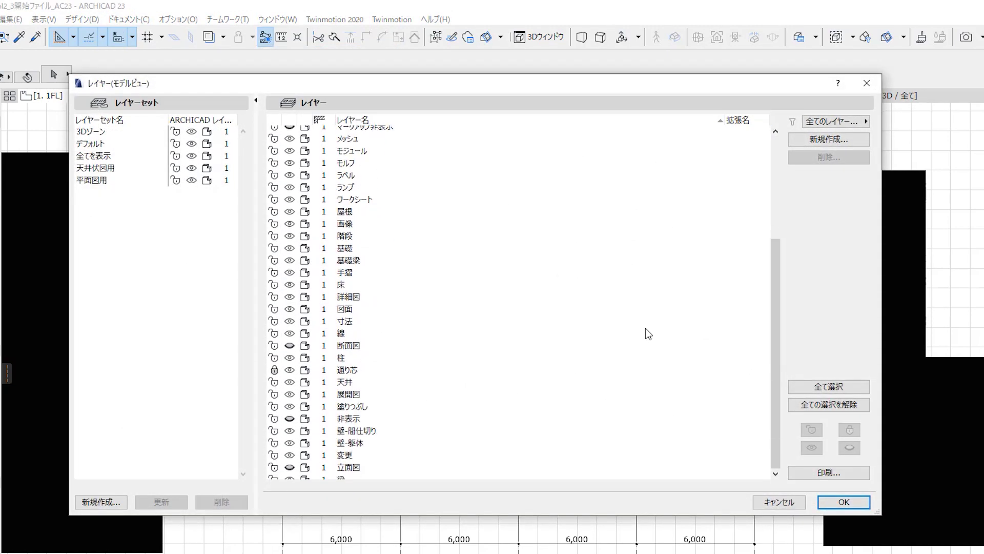
scroll(645, 334, "down", 1)
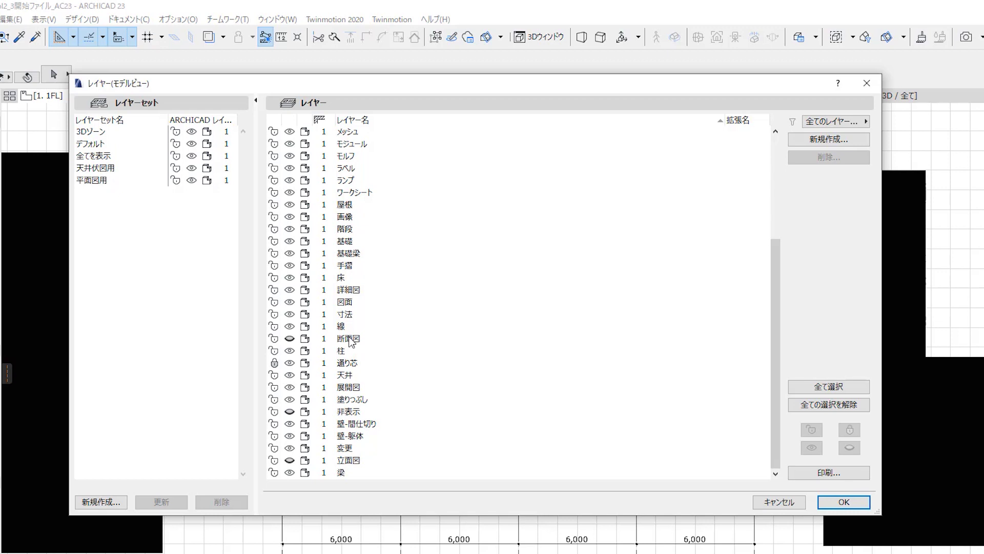
Step: Inspect the hidden 断面図 and 立面図 layers and start a new layer set
left_click(349, 338)
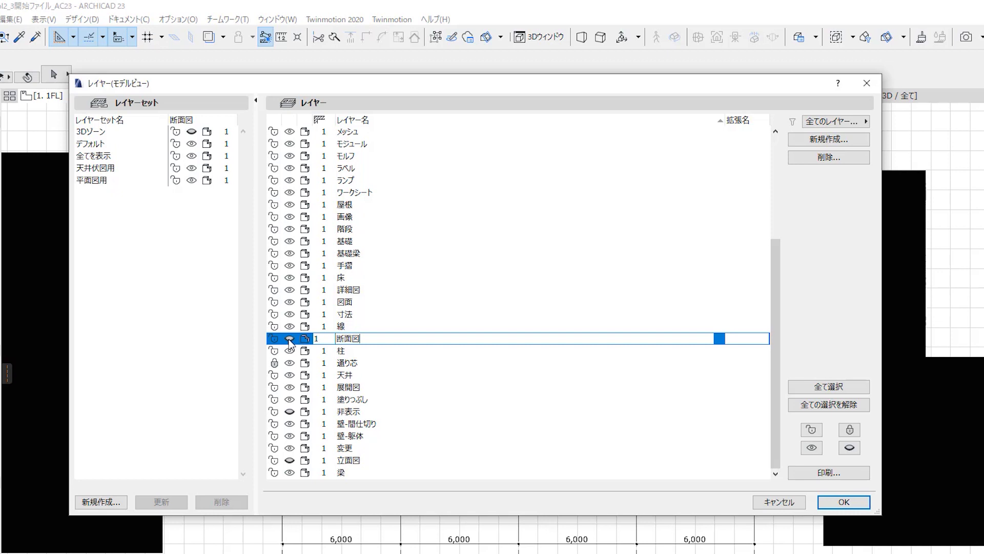
left_click(289, 339)
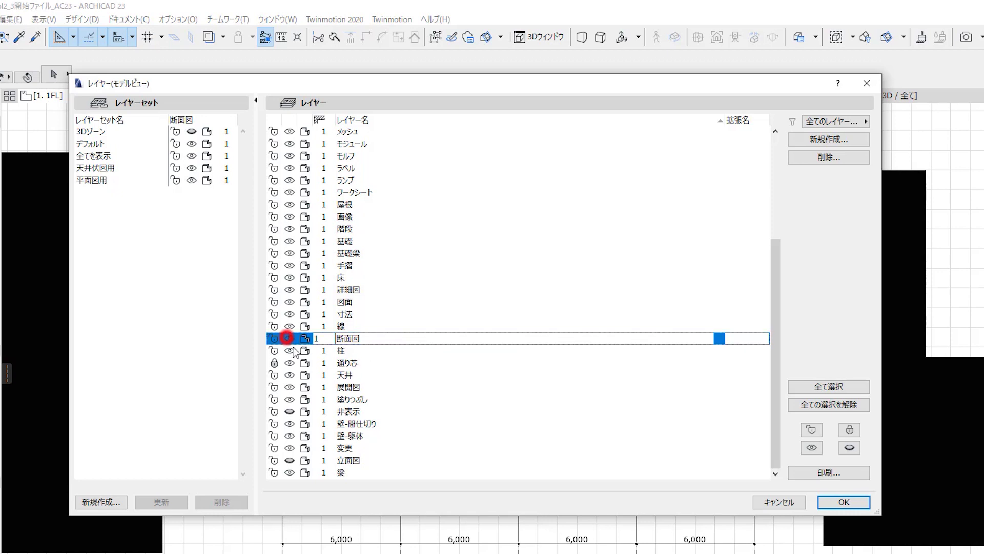
left_click(289, 339)
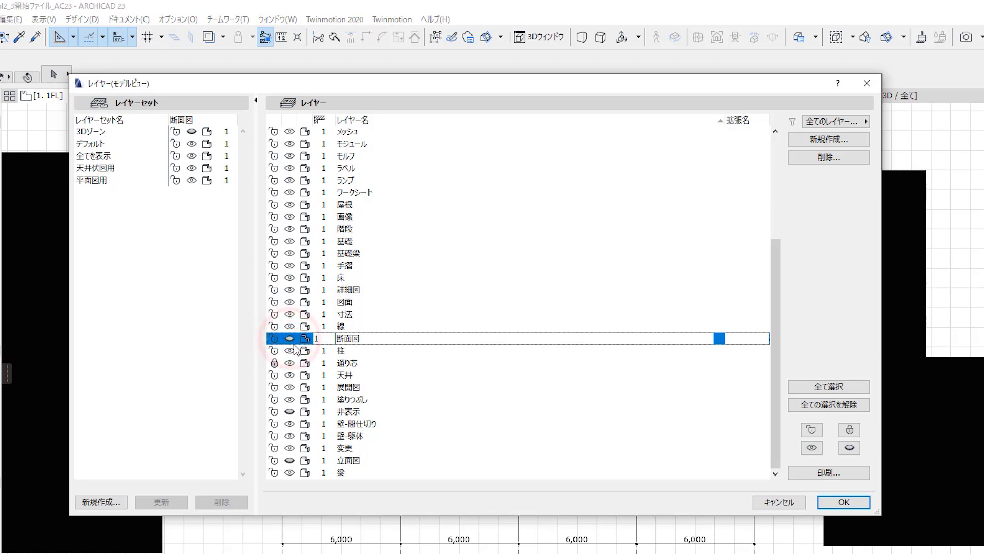
left_click(359, 460)
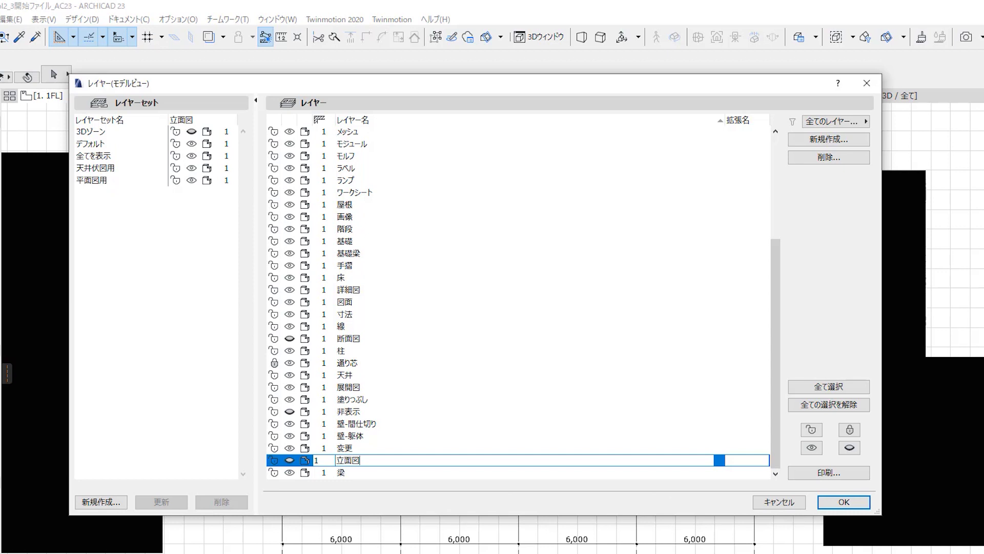
left_click(103, 503)
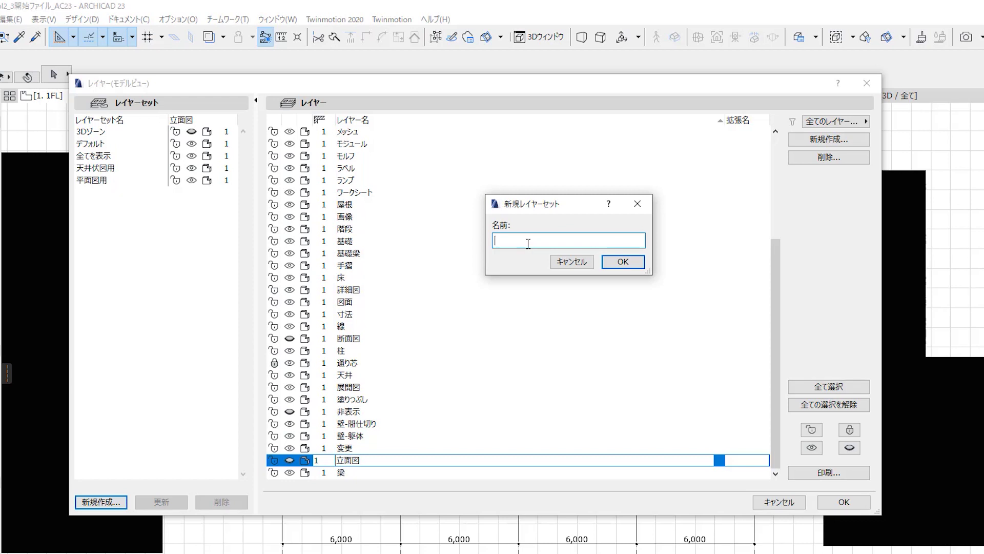
Step: Name the new layer set 'Magic 平面図' and apply the layer settings
key("Zenkaku_Hankaku")
type("へい")
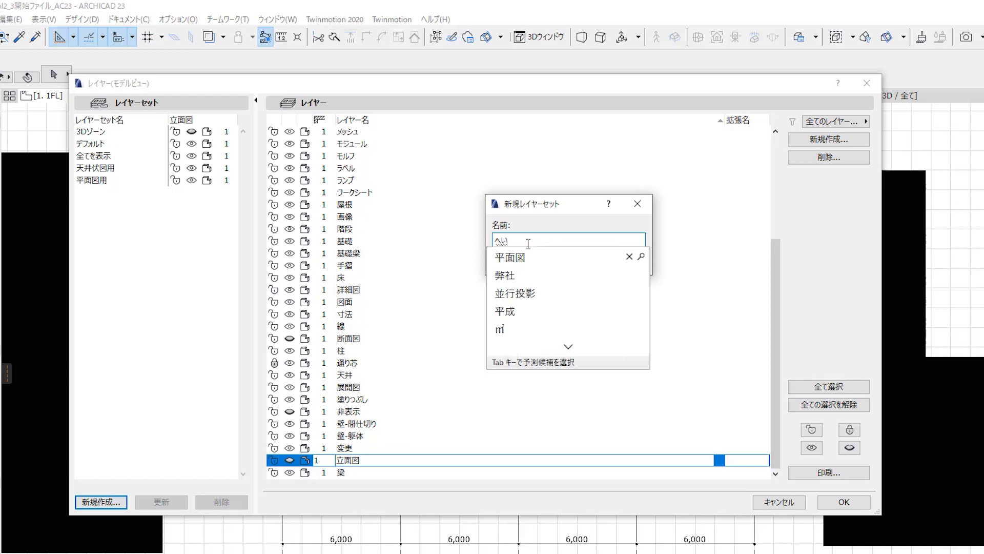
type("めんず")
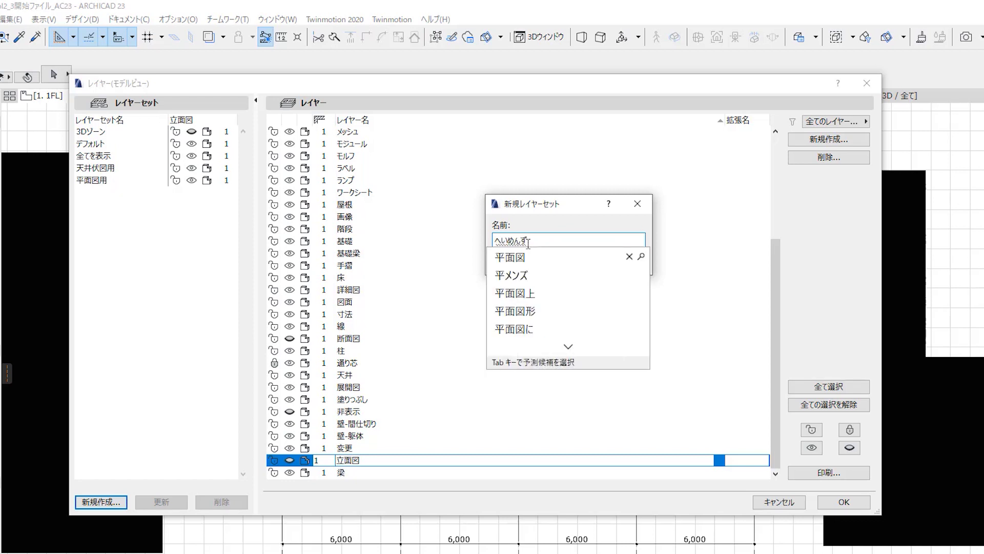
key("Tab")
key("Return")
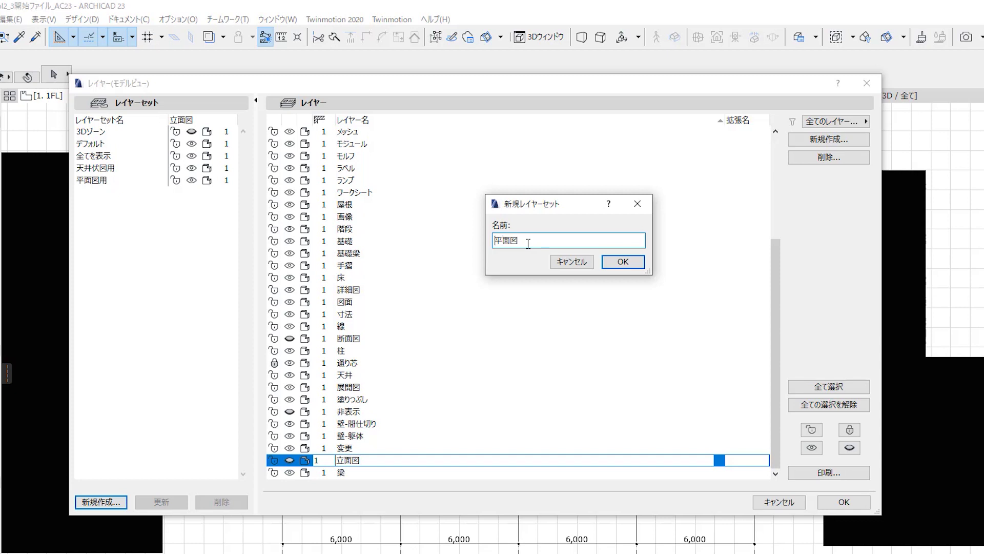
key("Zenkaku_Hankaku")
type("Ma")
type("gic")
left_click(622, 263)
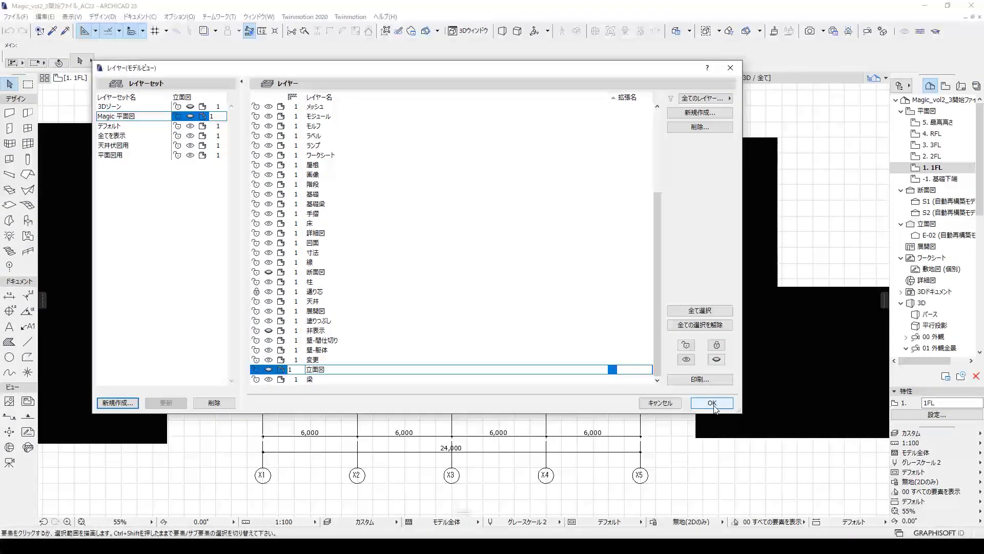
left_click(714, 405)
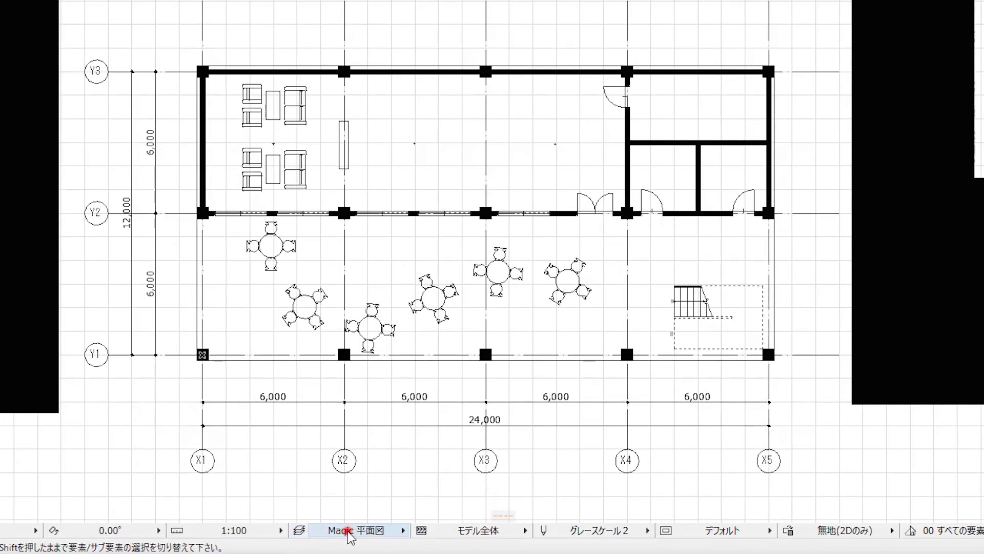
Step: Show all layers via 全てを表示, switch back to Magic 平面図, and reopen Layer Settings
left_click(348, 530)
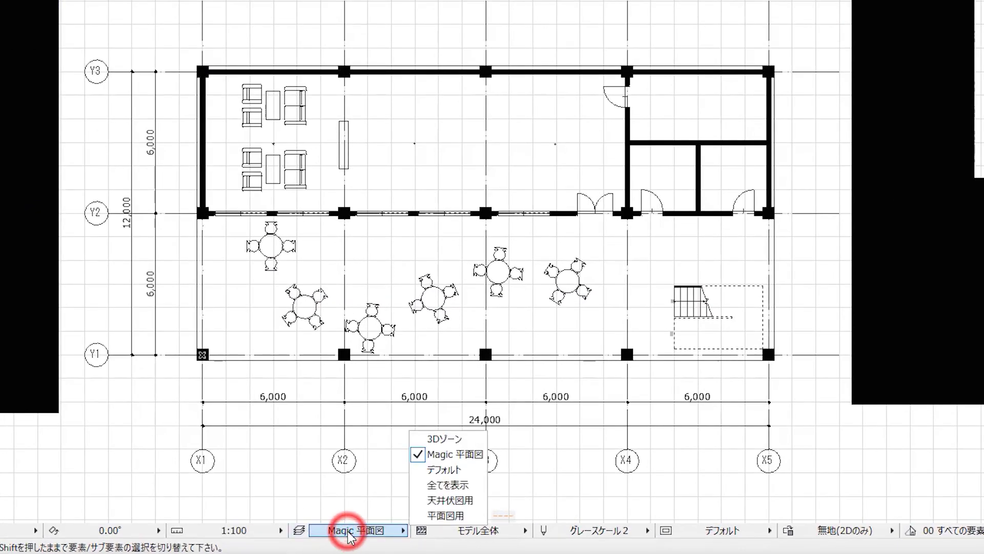
left_click(440, 486)
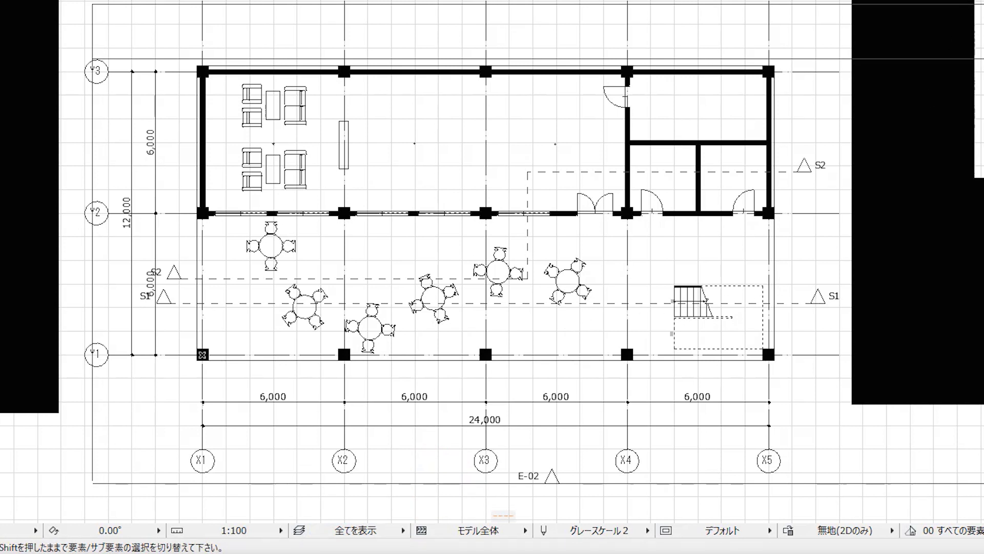
left_click(347, 531)
left_click(450, 455)
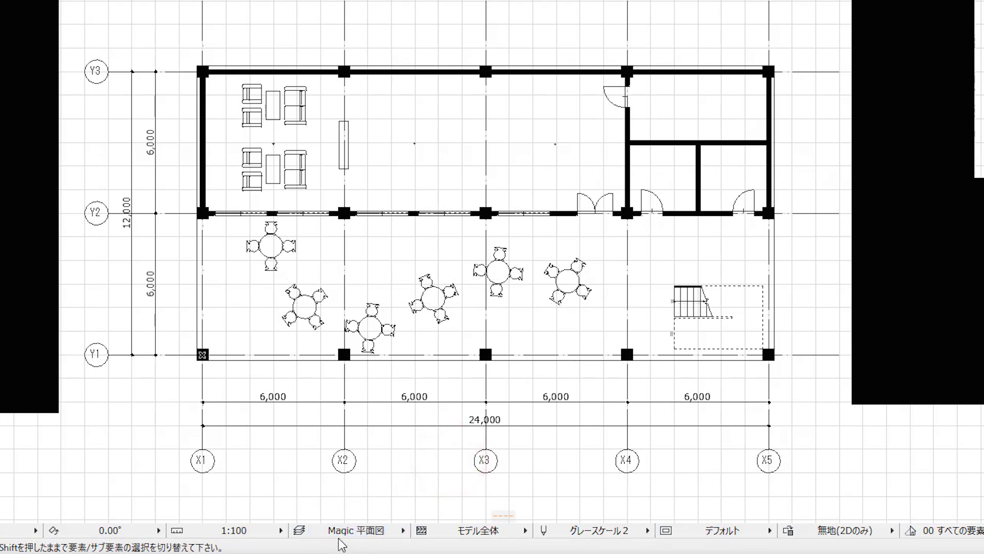
left_click(298, 531)
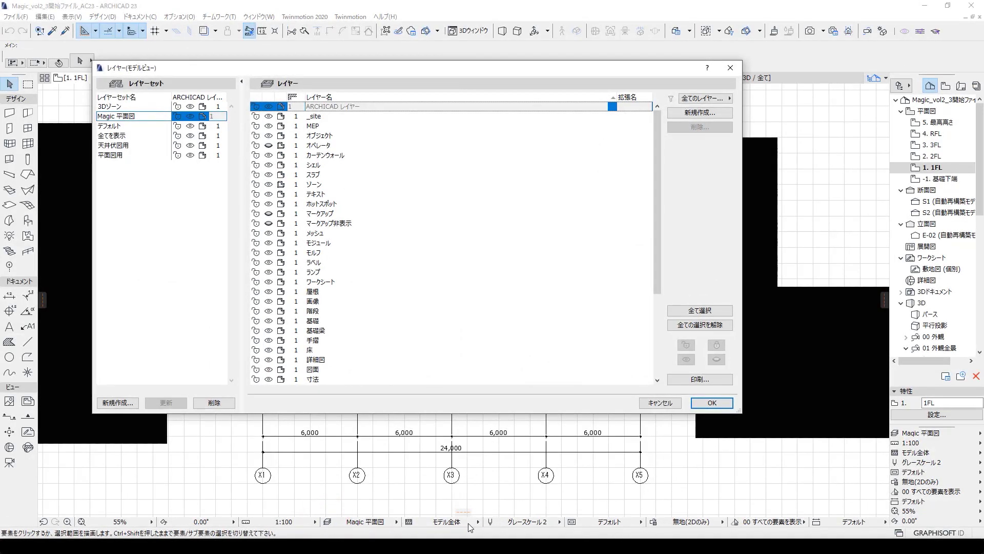
Step: Review the layer list, cancel Layer Settings unchanged, and check Magic 平面図 is active
scroll(269, 270, "down", 2)
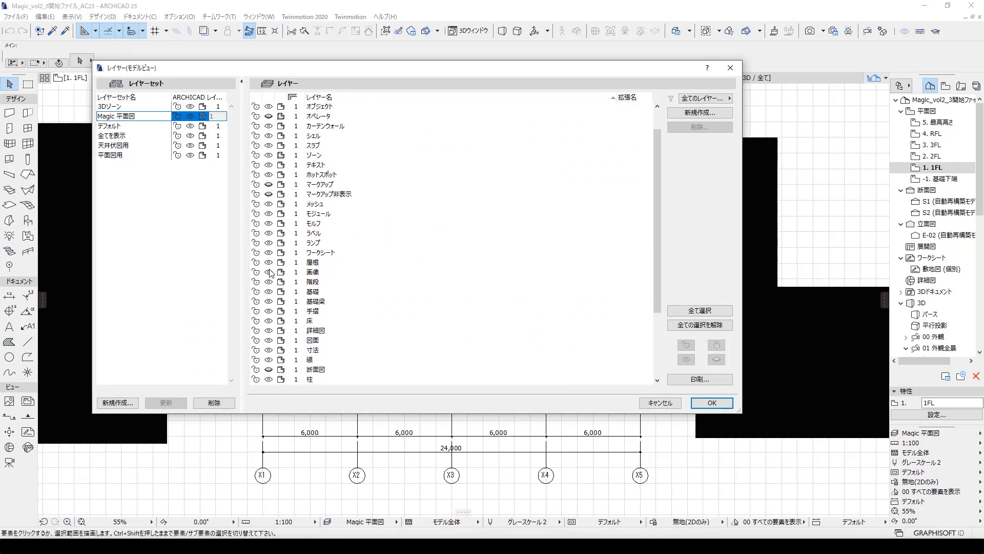
scroll(272, 272, "down", 2)
scroll(272, 272, "down", 1)
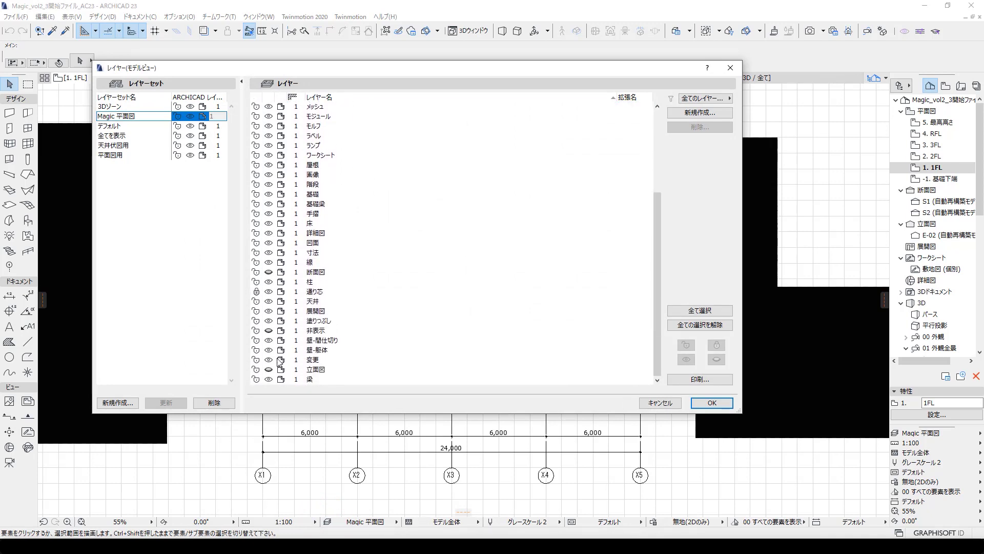
left_click(660, 403)
left_click(377, 522)
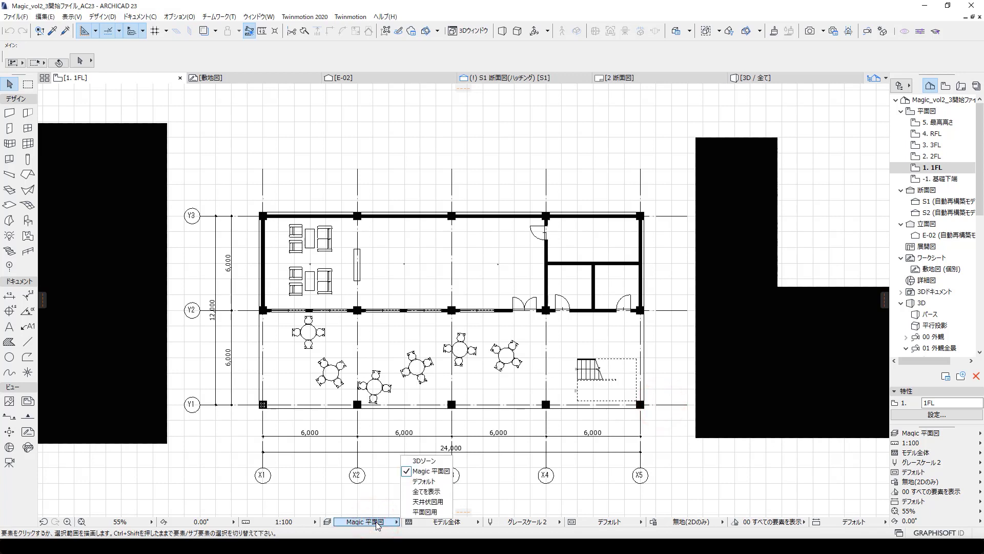
Step: Dismiss the layer combination list and switch the Navigator to the View Map
left_click(236, 465)
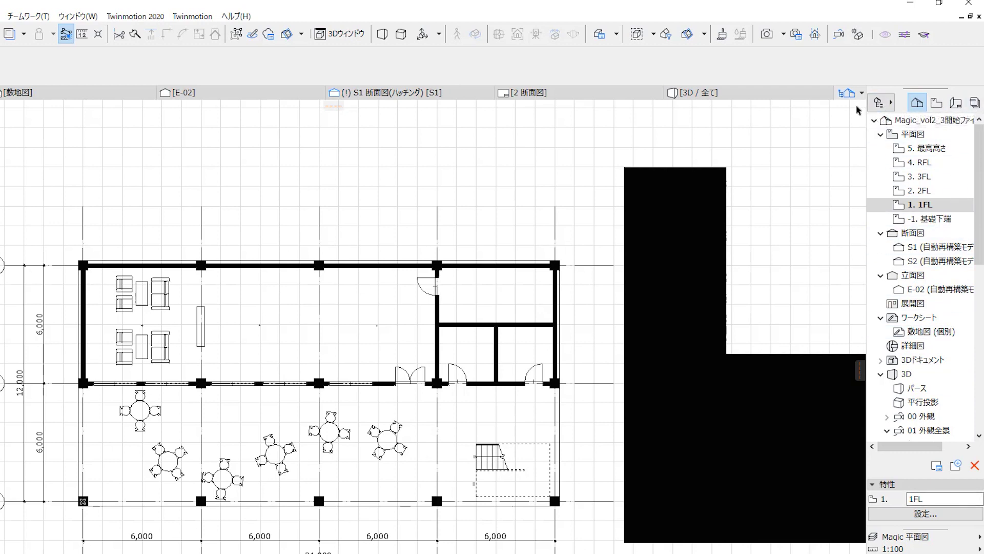
left_click_drag(859, 368, 859, 368)
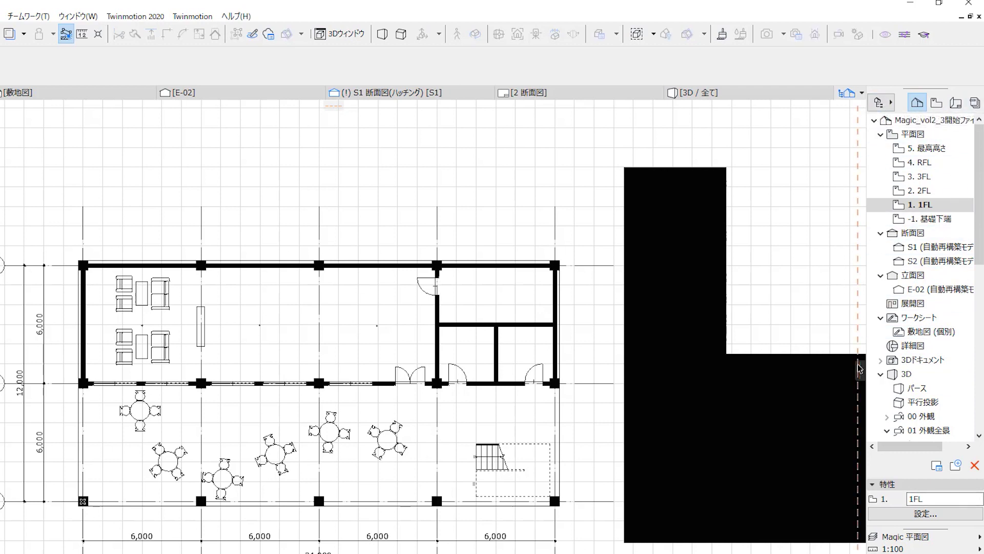
left_click(937, 104)
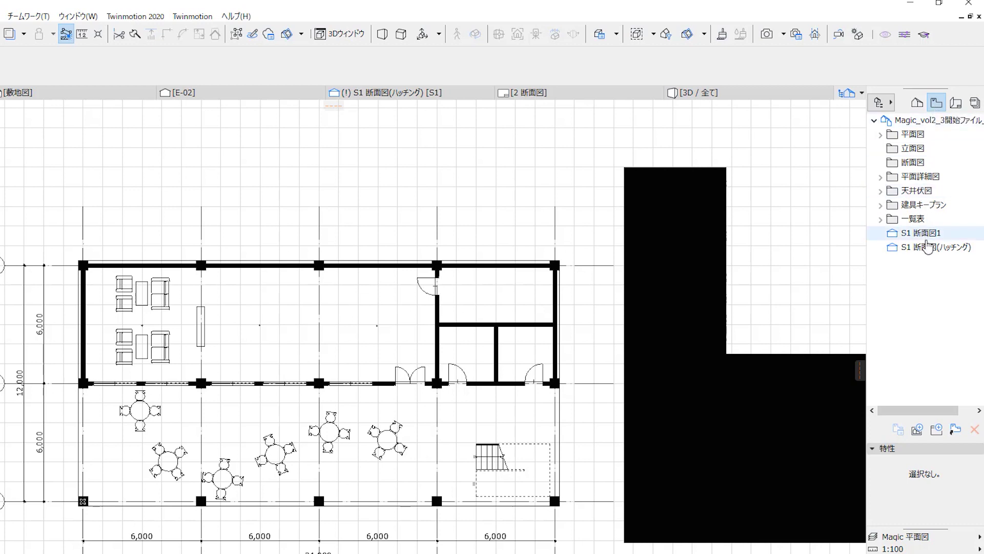
Step: Start saving the current view with the custom name '1FL 1/100'
left_click(921, 434)
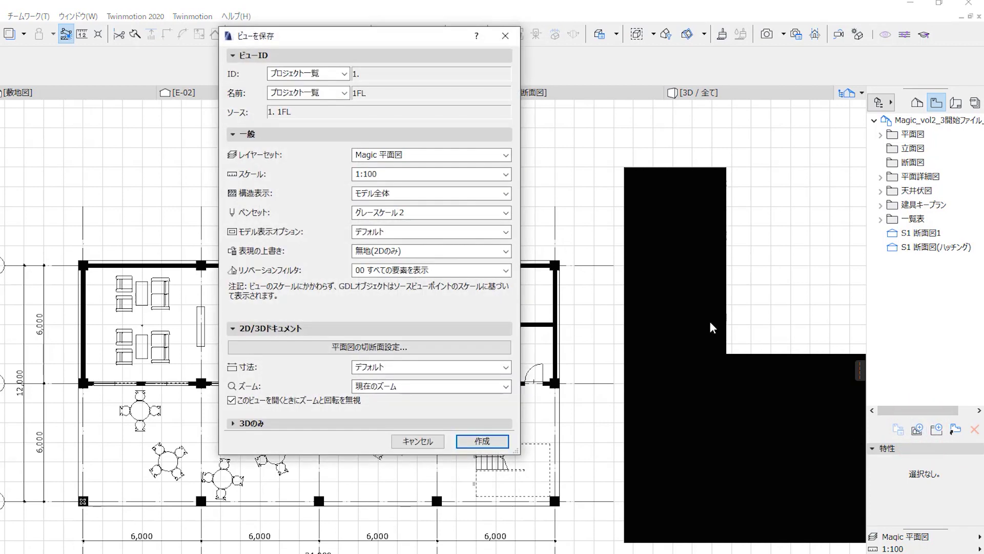
left_click(331, 92)
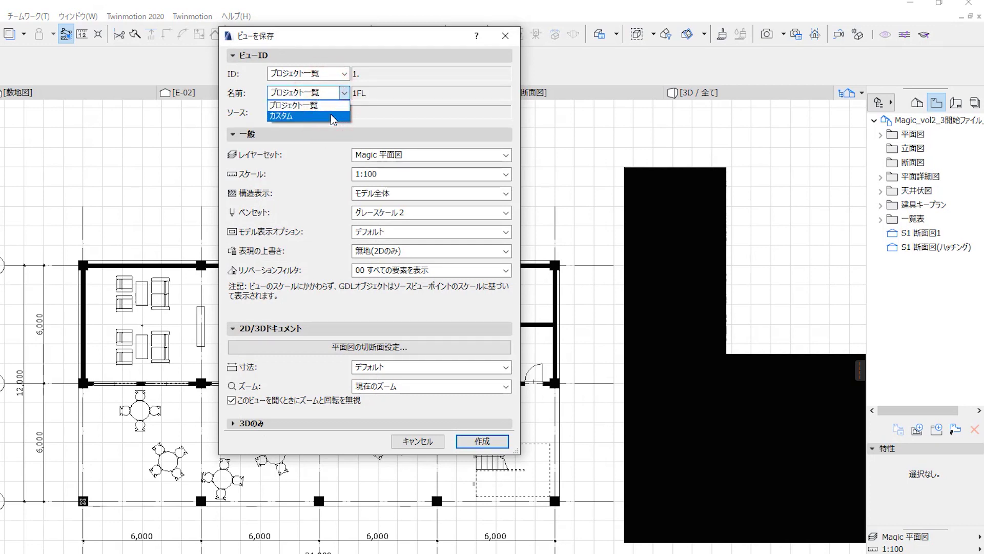
left_click(331, 114)
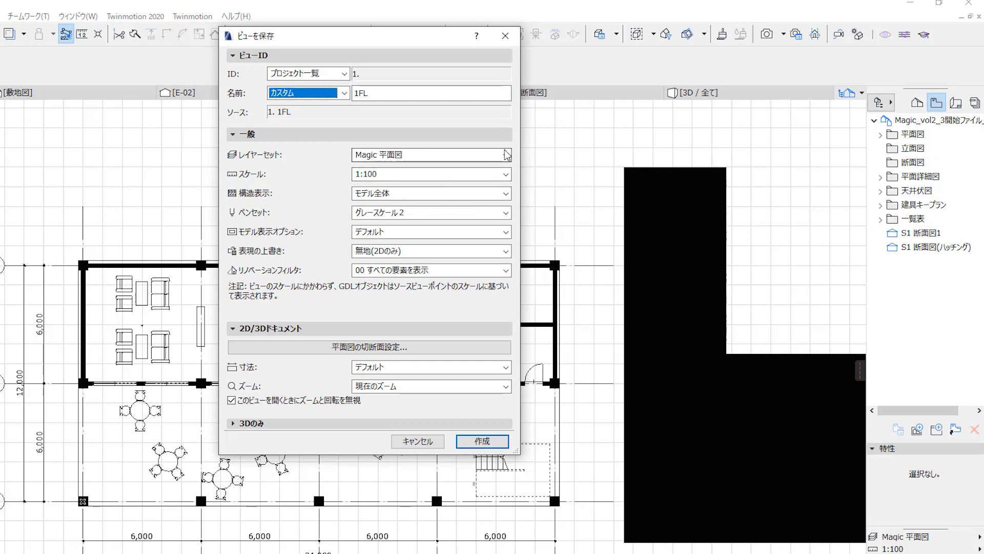
left_click(416, 92)
type("1/")
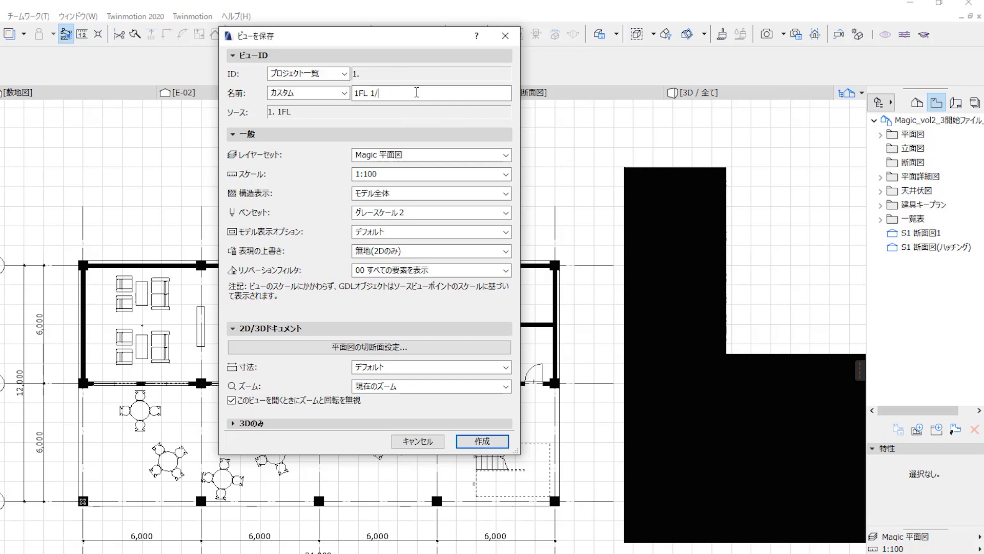
type("100")
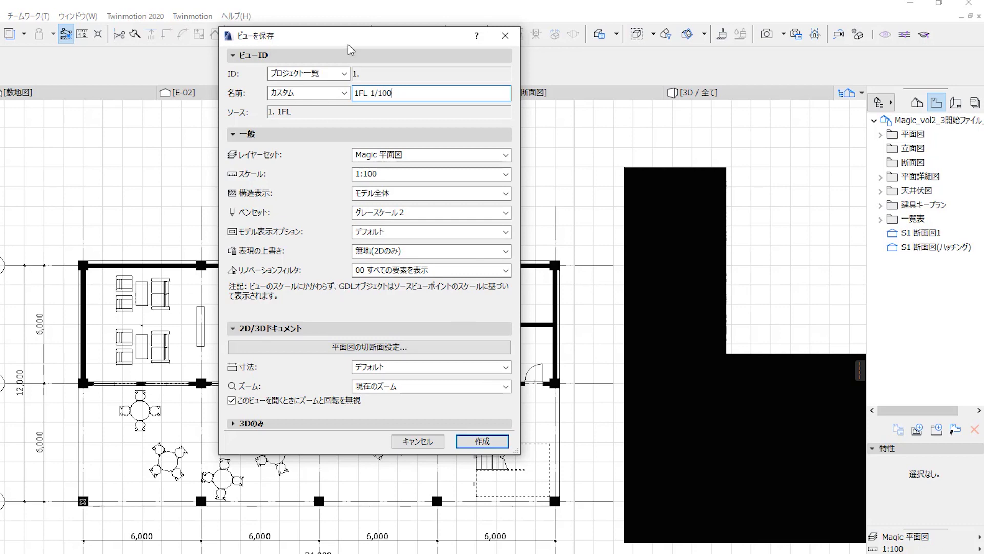
left_click_drag(350, 42, 410, 47)
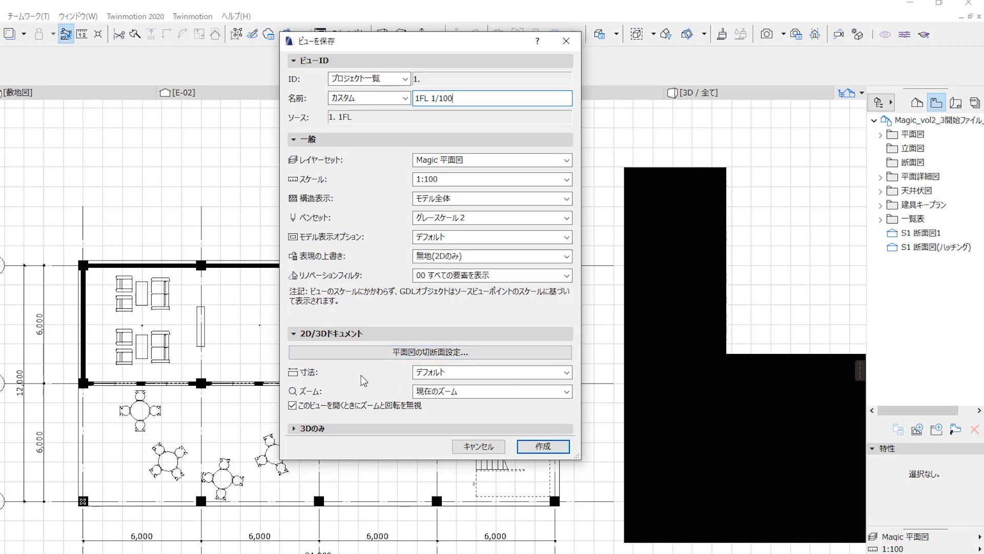
left_click(449, 373)
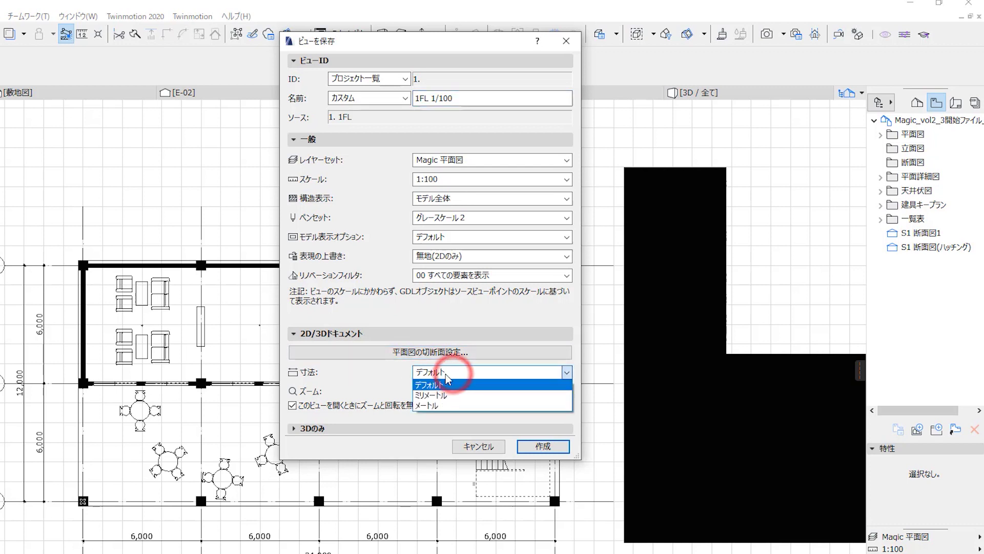
left_click(384, 375)
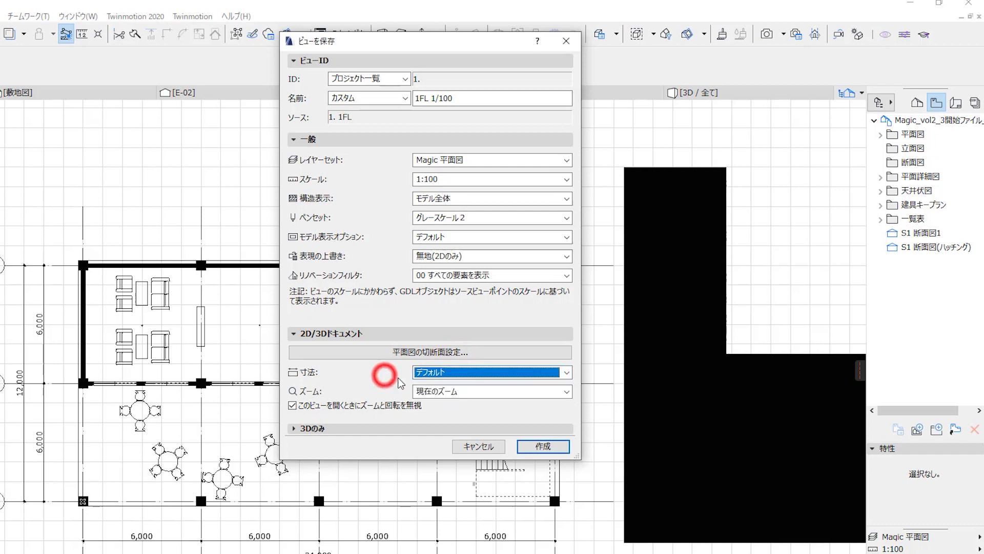
left_click(443, 393)
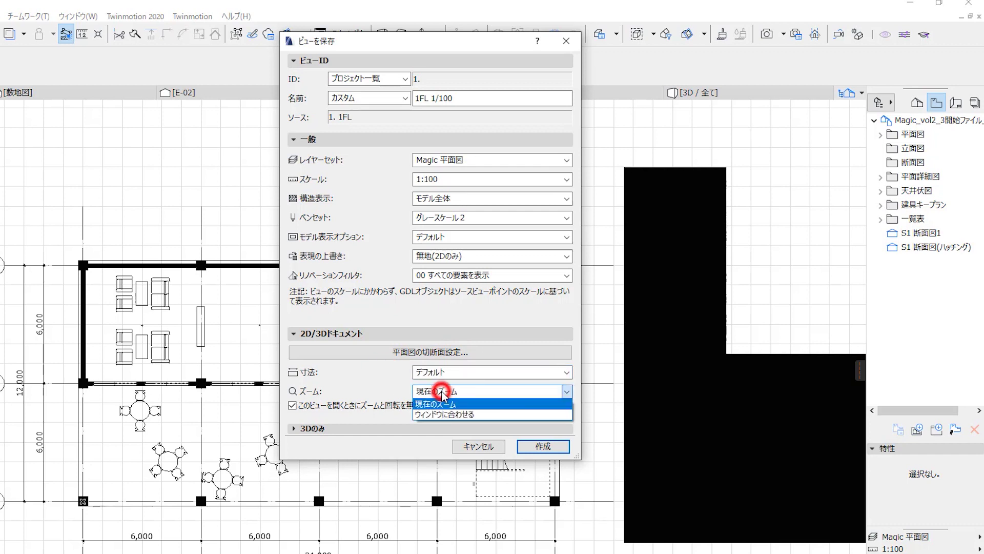
left_click(367, 385)
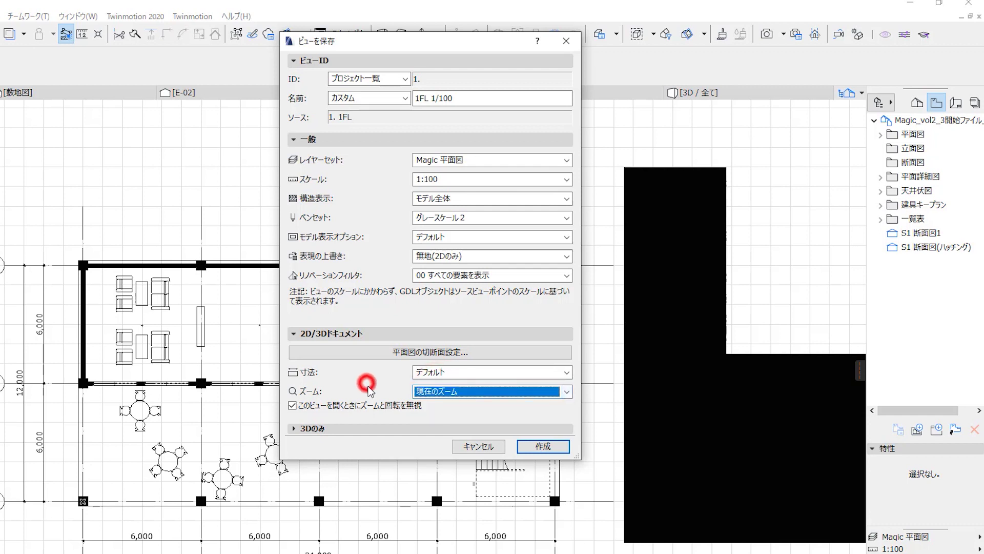
left_click(390, 358)
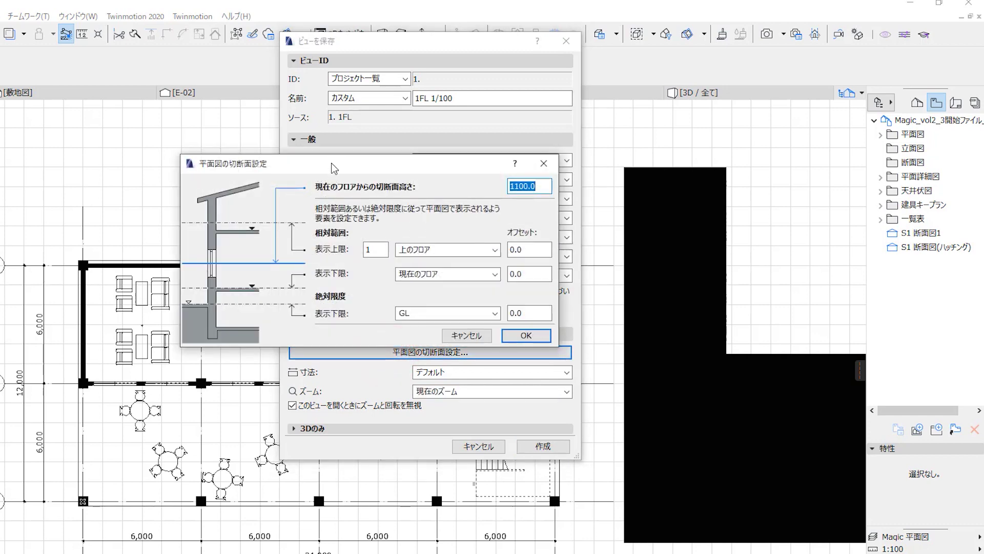
left_click_drag(334, 168, 167, 142)
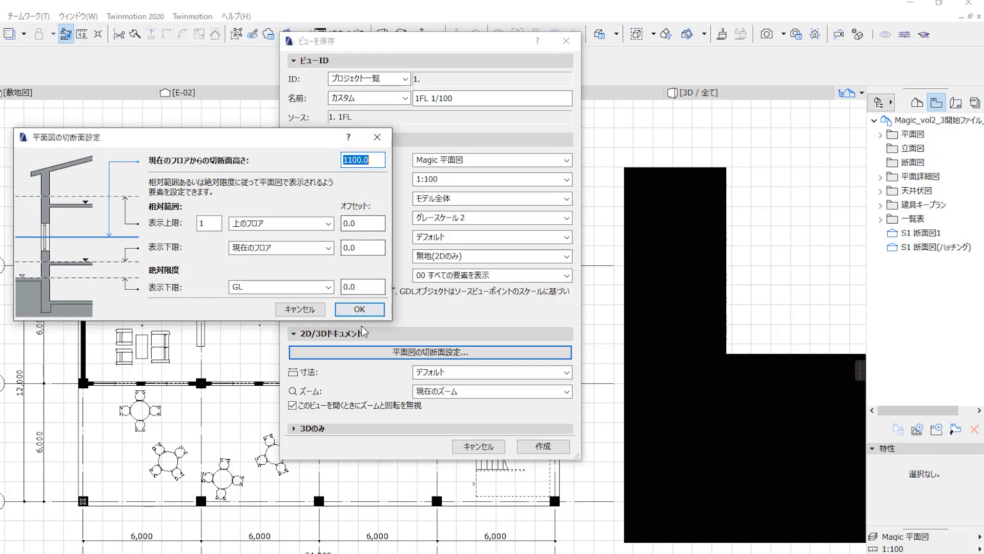
left_click(349, 311)
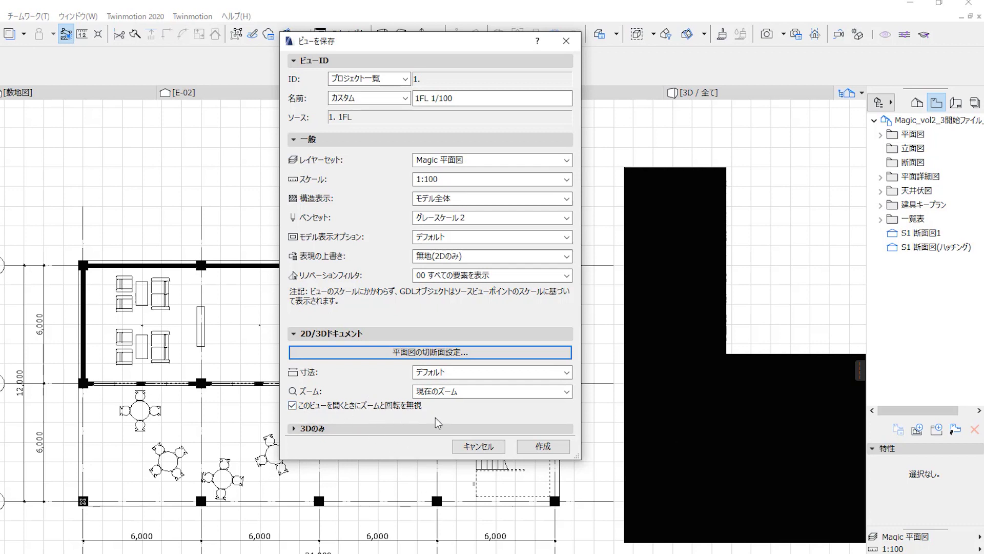
left_click(487, 428)
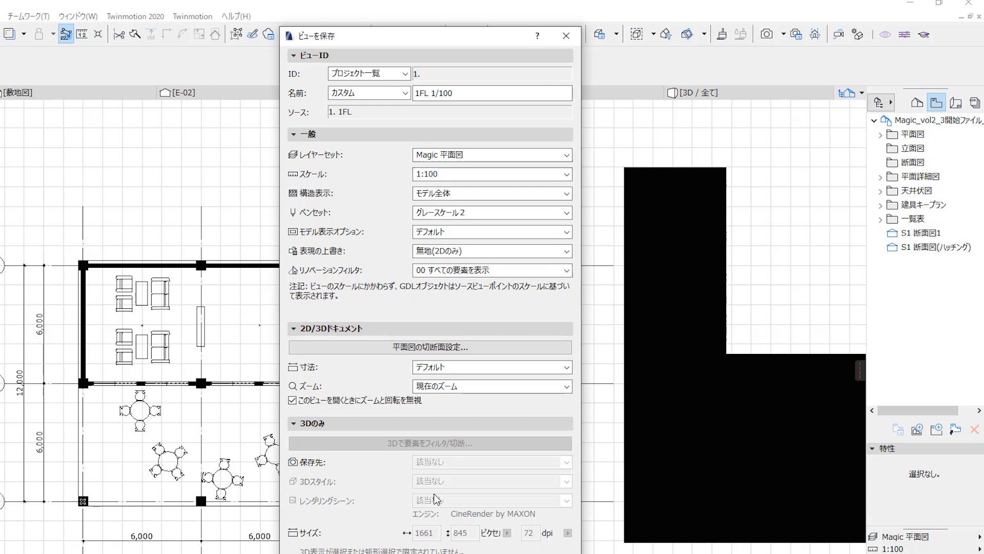
Step: Collapse the 3Dのみ options and create the view '1. 1FL 1/100'
left_click(406, 426)
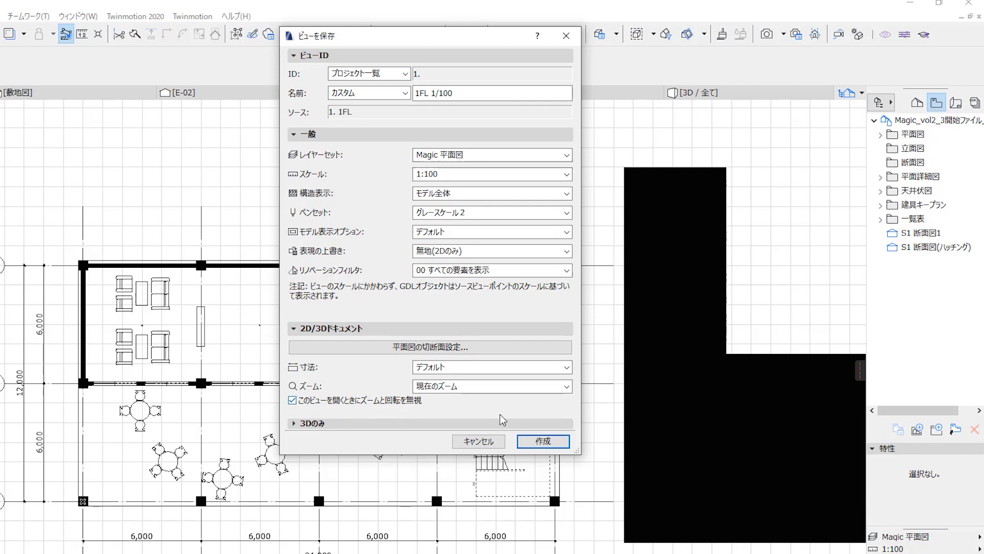
left_click(557, 445)
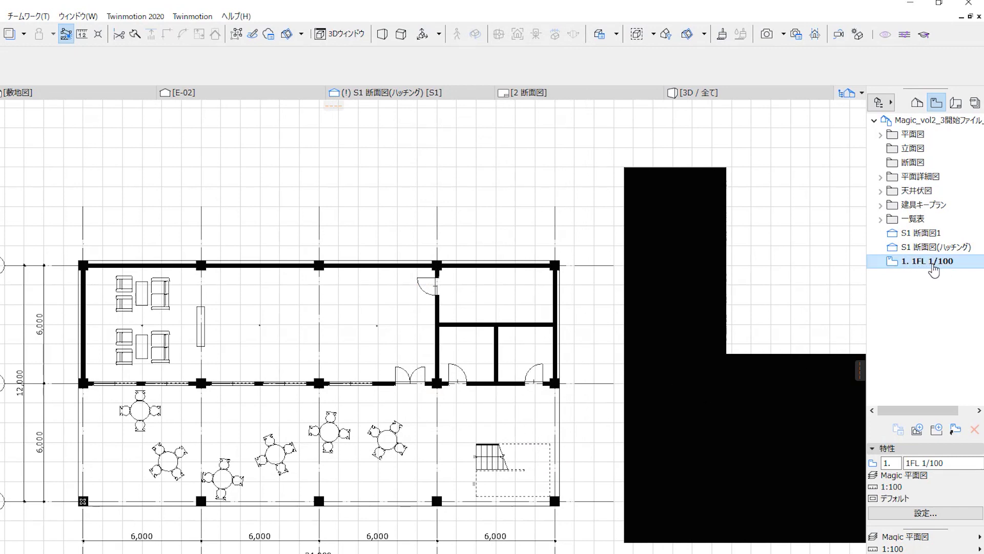
Step: Open the 1FL 1/100 floor plan view from the Navigator
left_click(925, 513)
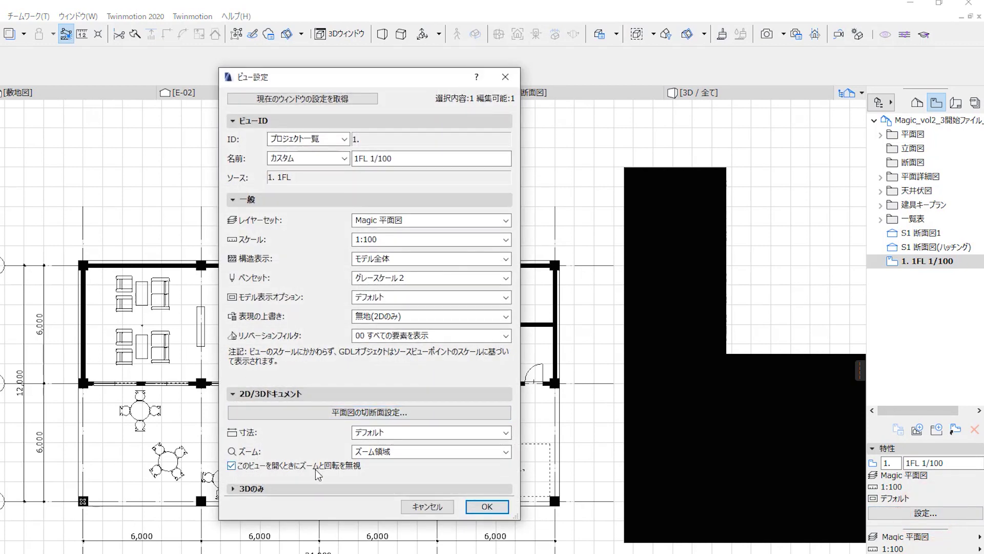
left_click(427, 507)
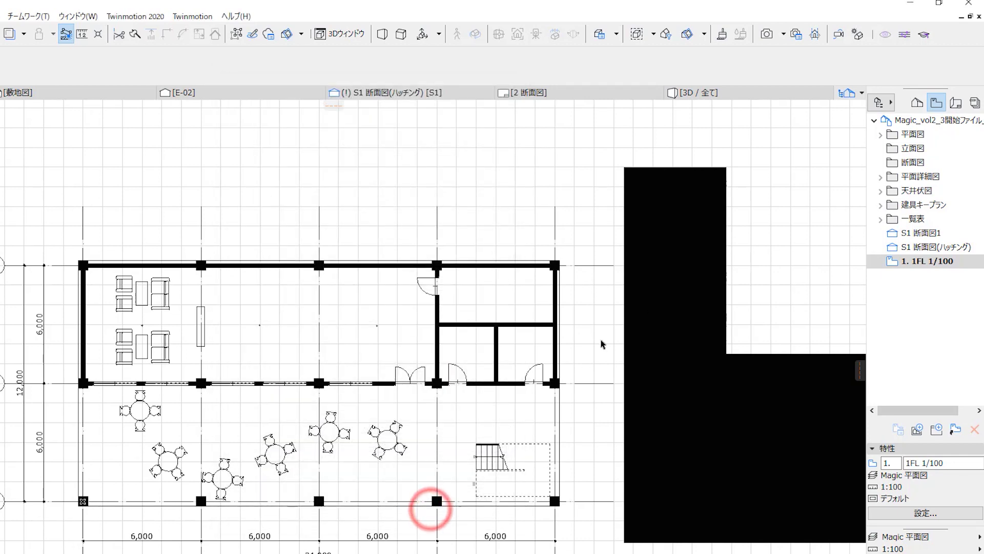
middle_click_drag(613, 334, 456, 440)
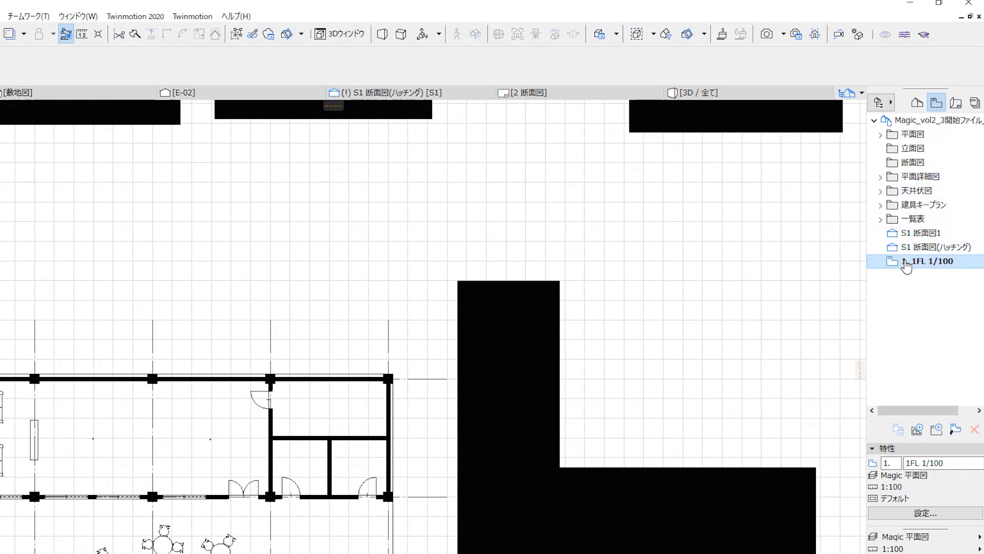
left_click(906, 261)
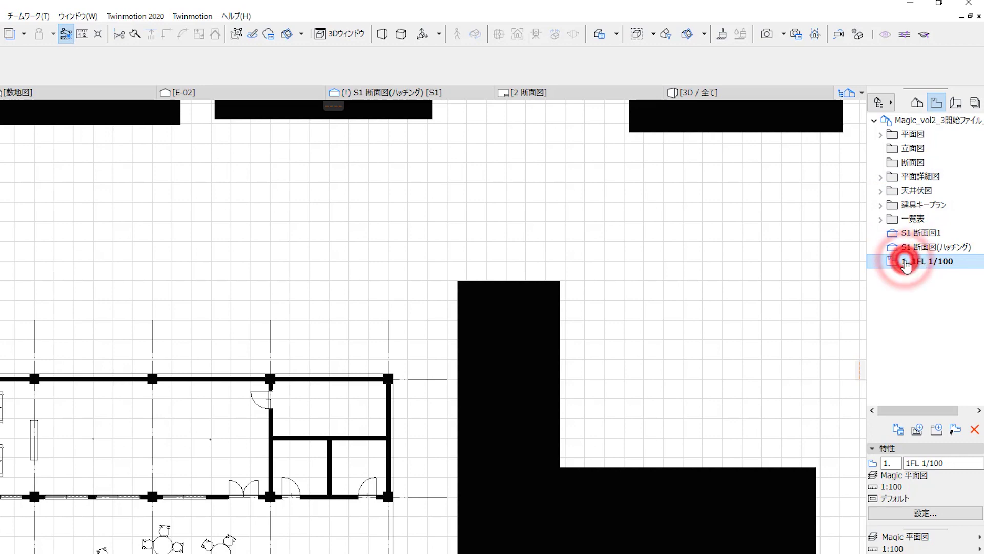
double_click(906, 263)
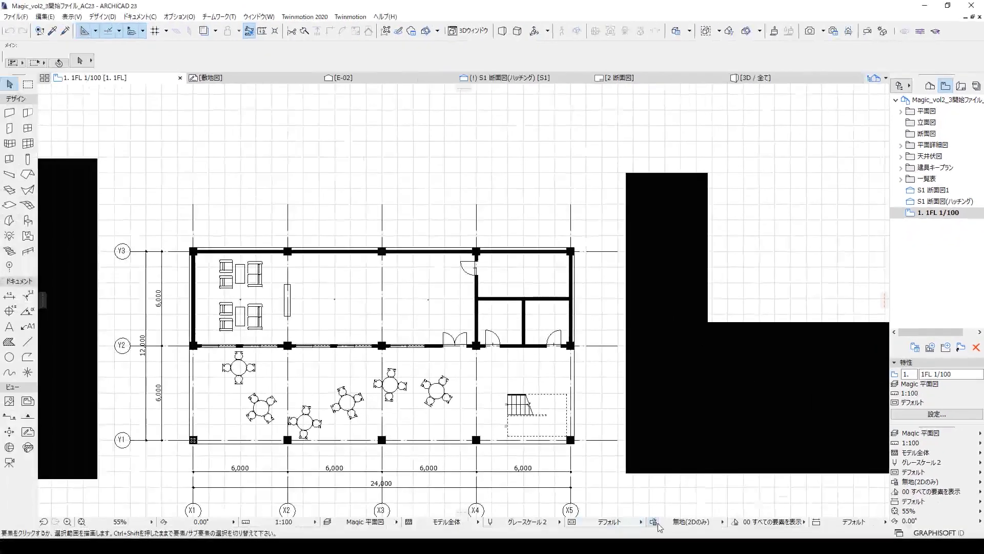
Step: Switch the pen set to デフォルト, then reopen 1FL 1/100 to restore グレースケール 2
left_click(661, 522)
left_click(739, 418)
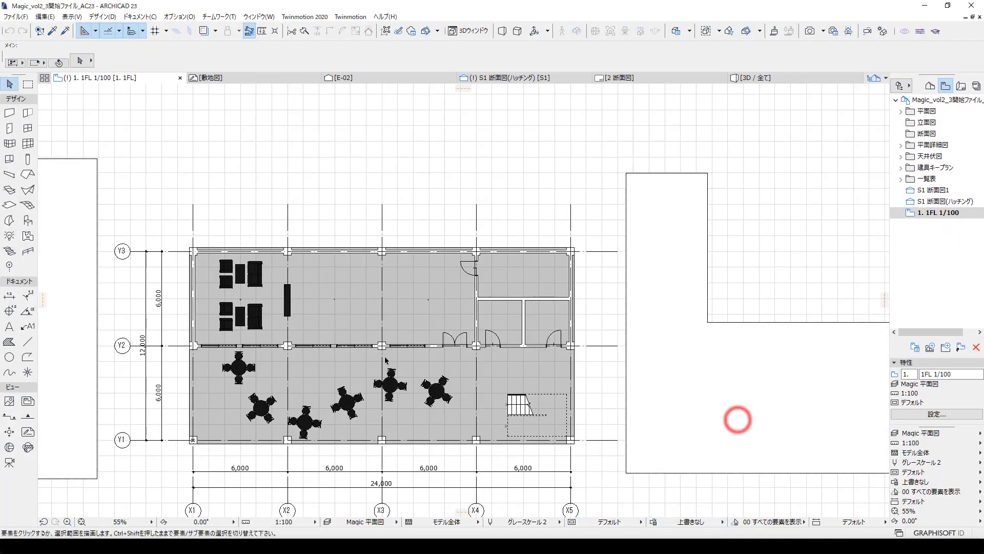
middle_click_drag(391, 310, 437, 268)
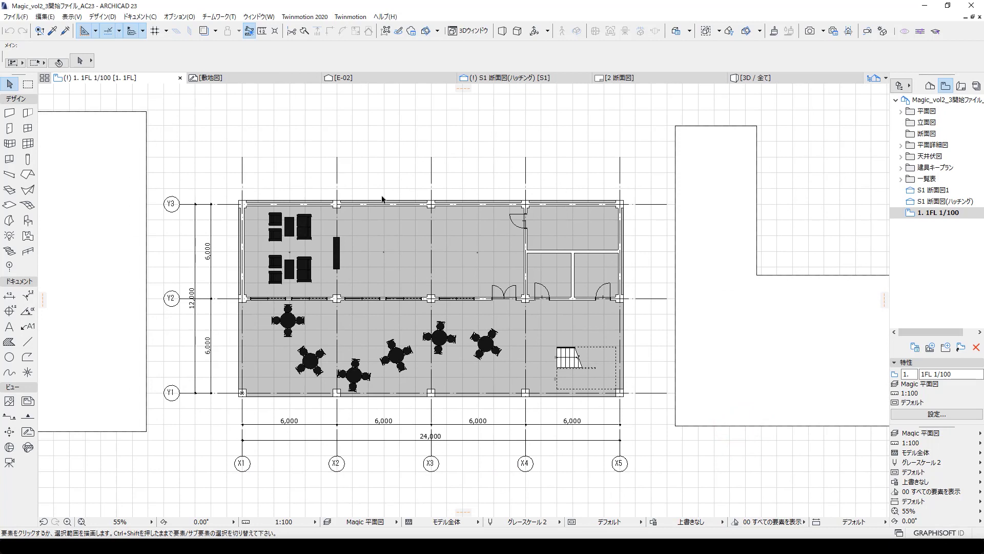
left_click(514, 522)
left_click(586, 513)
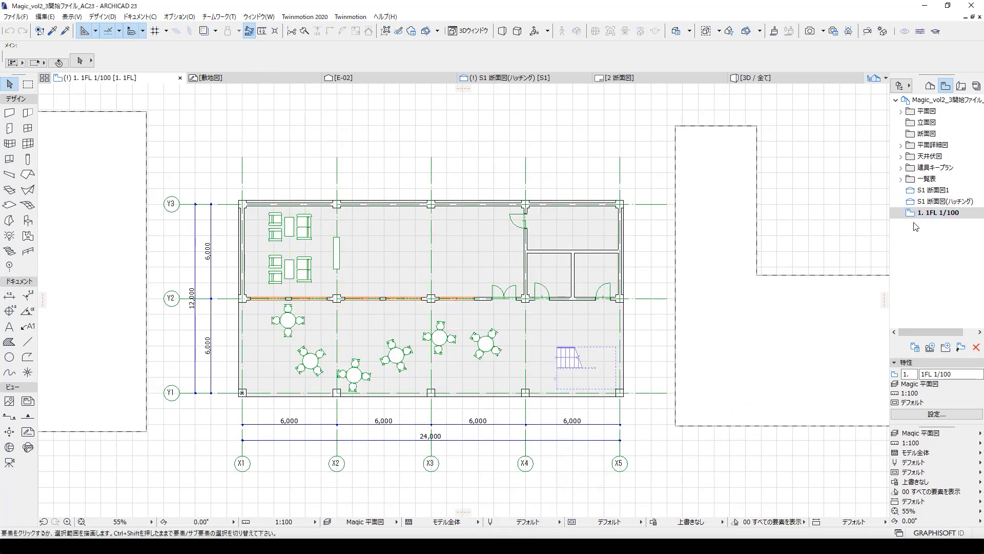
scroll(432, 307, "up", 2)
scroll(409, 308, "up", 1)
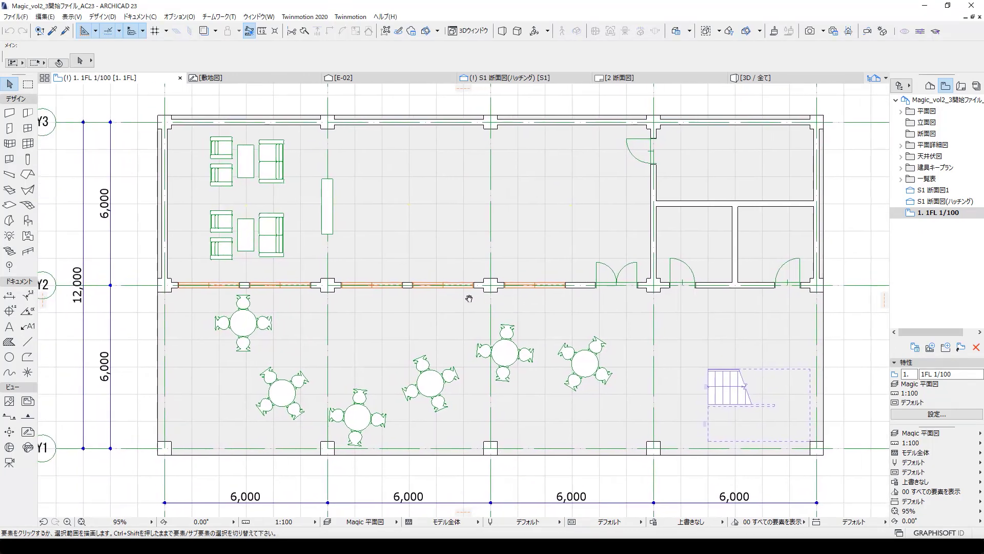
double_click(935, 216)
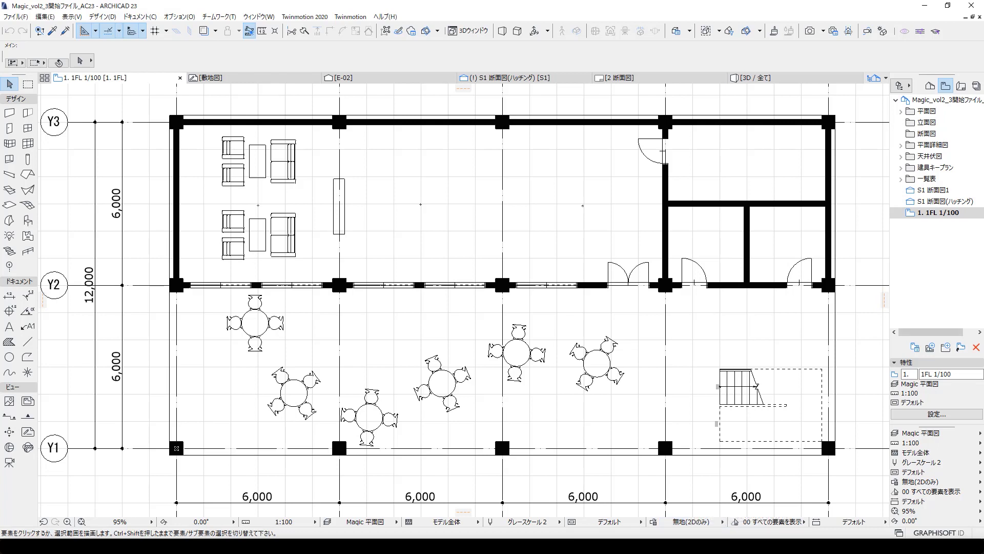
Step: Uncheck 'ignore zoom and rotation when opening' in the 1FL 1/100 view settings
left_click(938, 414)
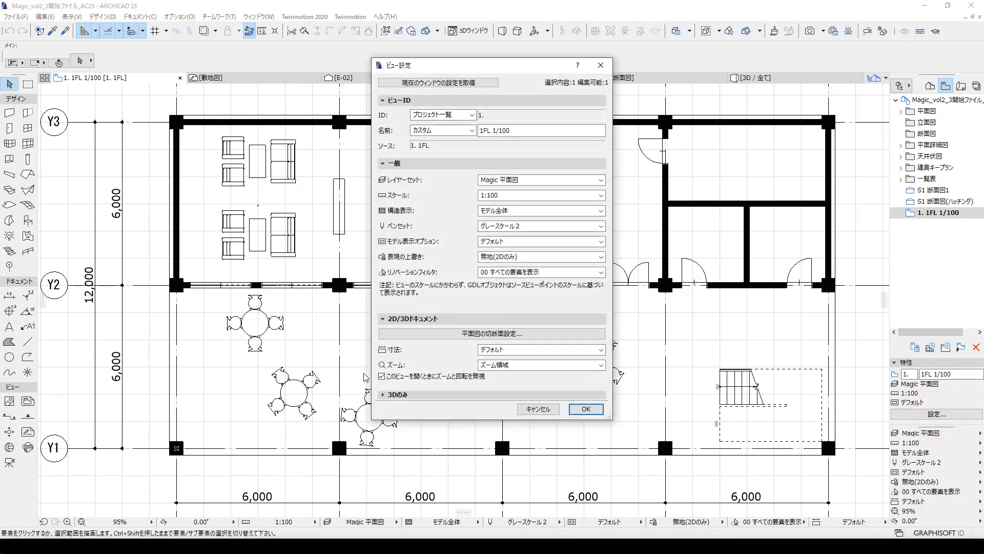
left_click(411, 378)
left_click(586, 408)
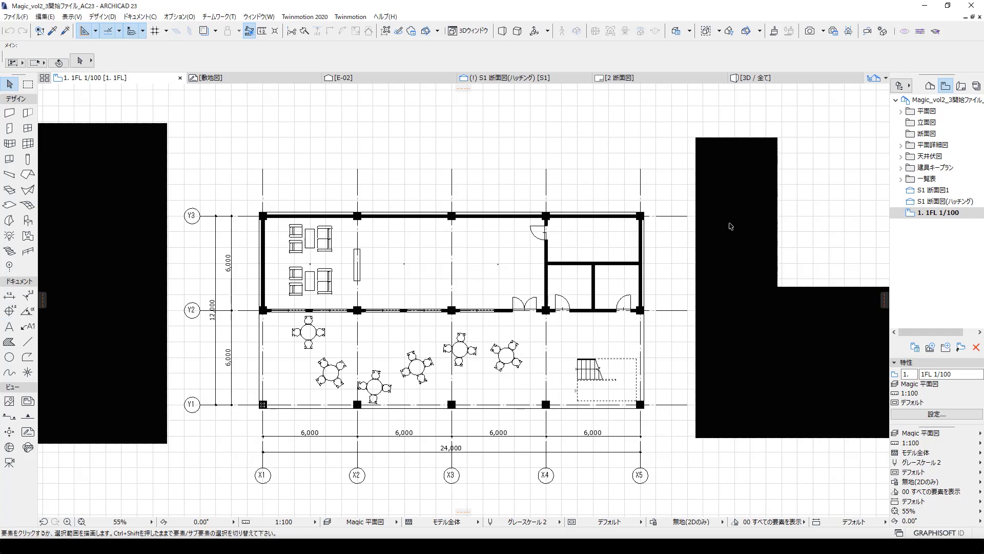
Step: Zoom into the plan, reopen the 1FL 1/100 view, and bring up its settings again
scroll(359, 352, "up", 2)
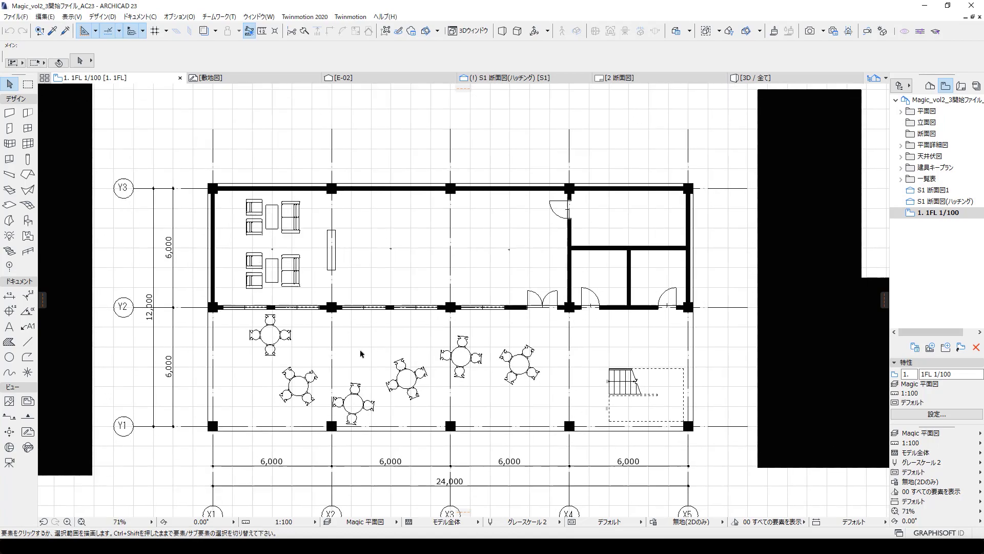
scroll(359, 354, "up", 5)
scroll(644, 294, "up", 1)
middle_click_drag(644, 294, 691, 275)
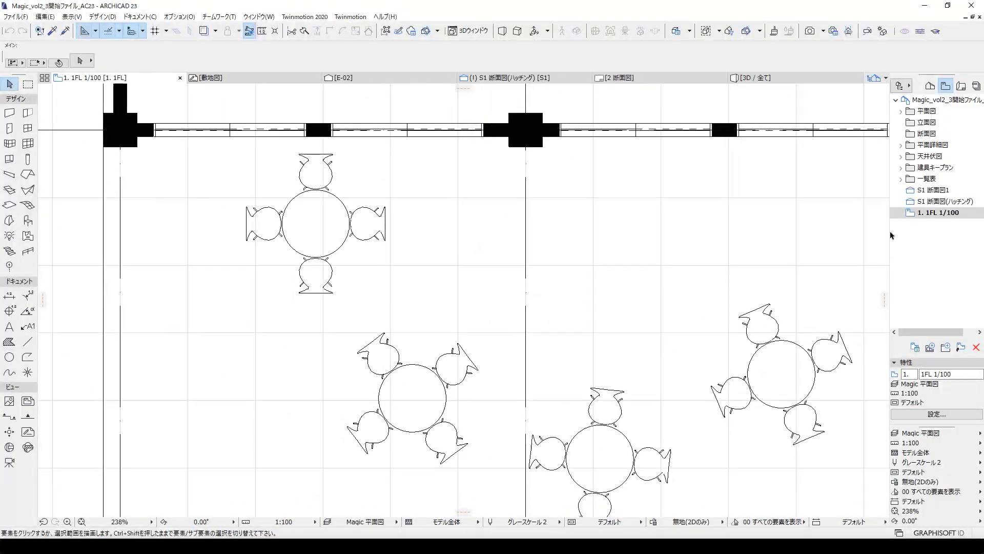
double_click(942, 214)
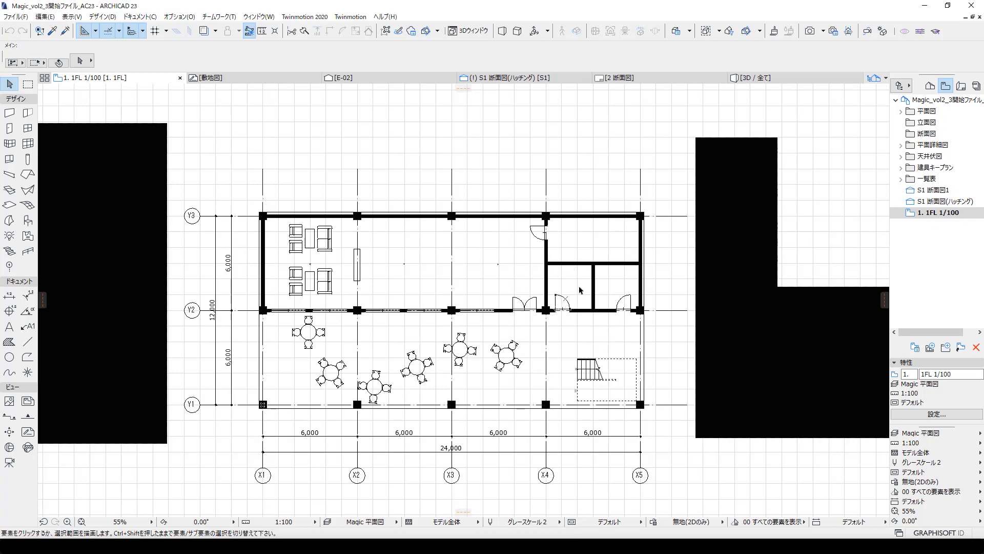
scroll(522, 365, "up", 3)
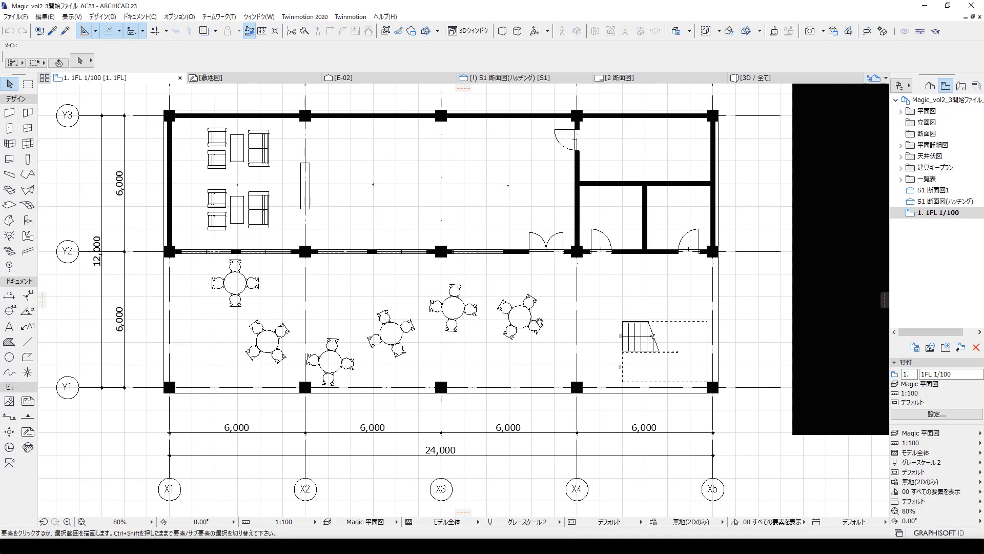
middle_click_drag(556, 317, 558, 318)
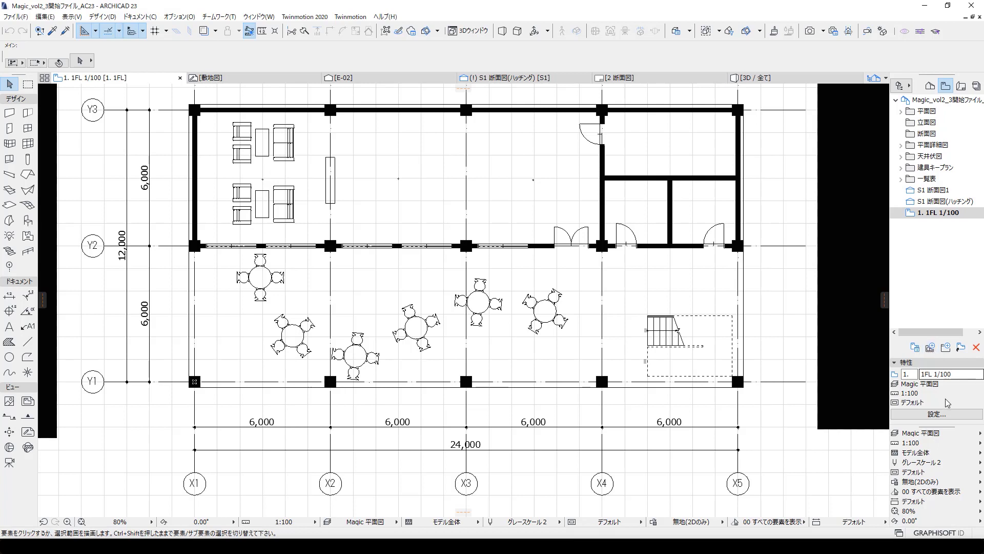
left_click(937, 414)
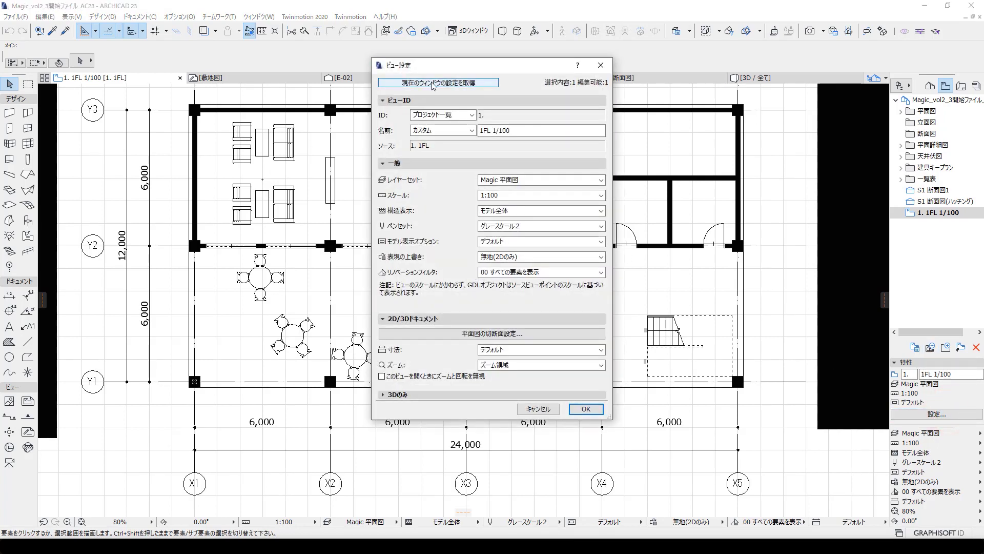
Step: Capture the current window's zoom into the 1FL 1/100 view and reopen it
left_click(433, 83)
left_click(582, 410)
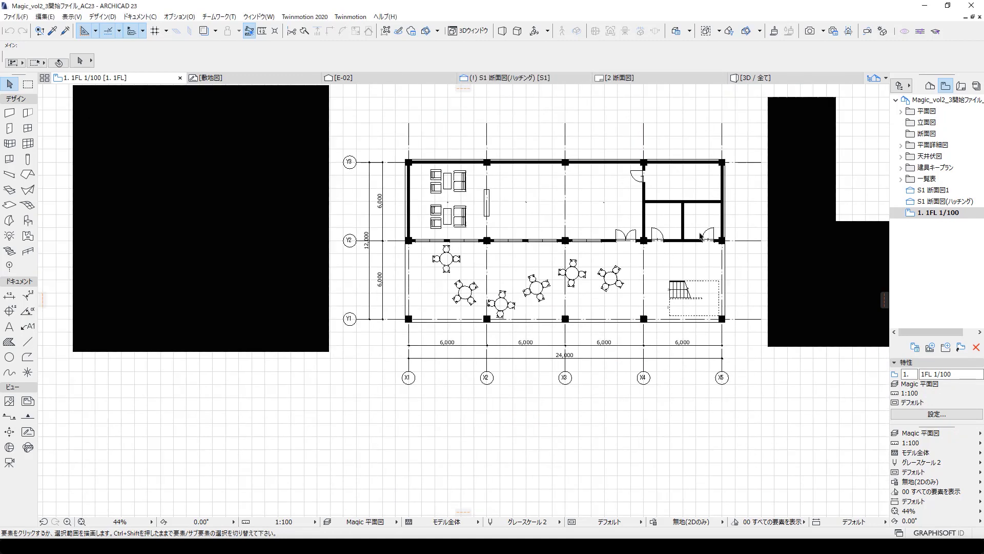
scroll(713, 234, "down", 3)
middle_click_drag(746, 218, 405, 412)
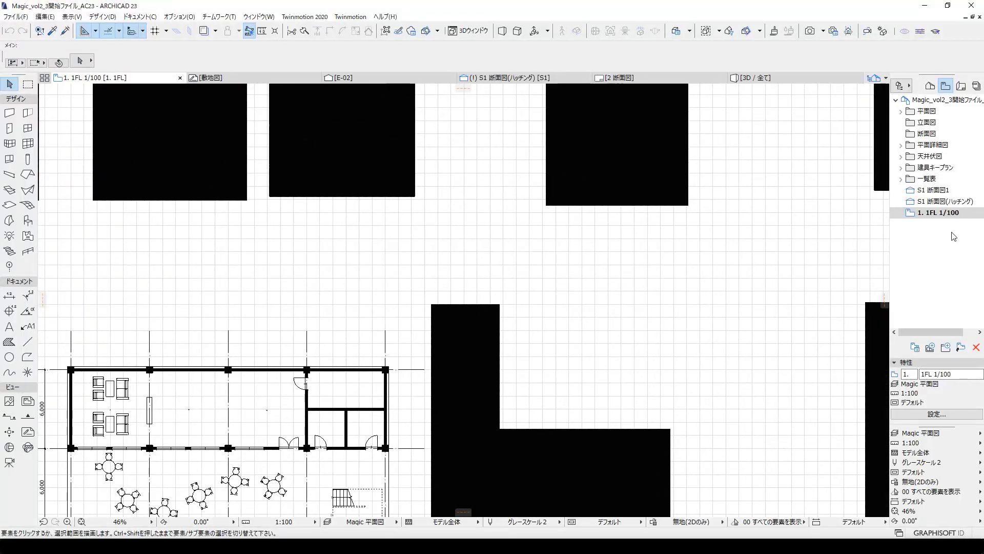
double_click(948, 213)
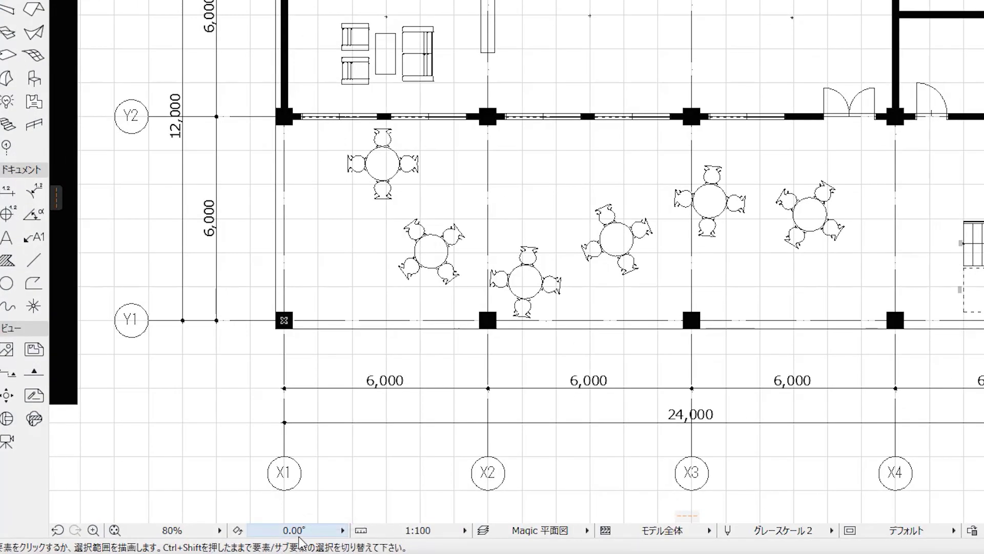
Step: Set the plan orientation to 90.00° so the floor plan appears rotated
left_click(292, 534)
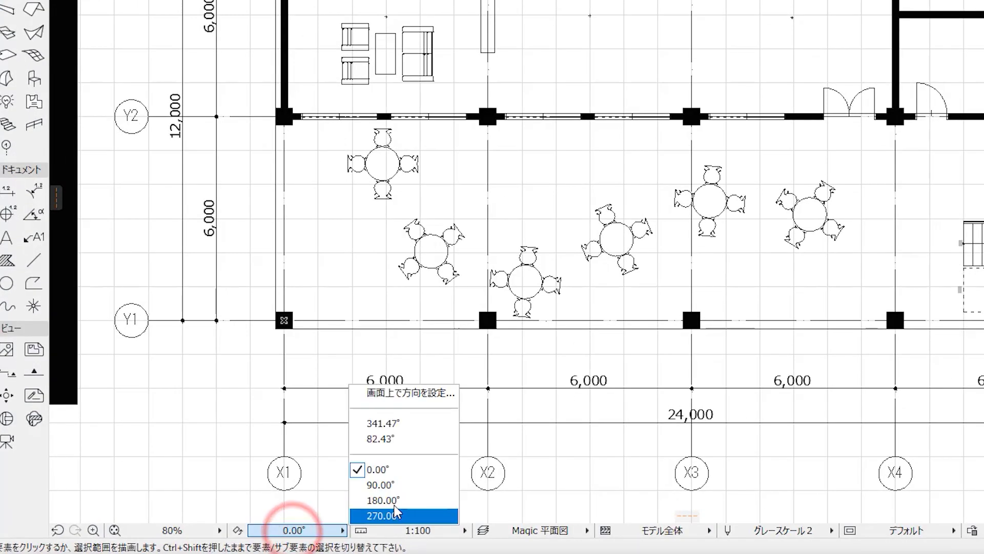
left_click(384, 485)
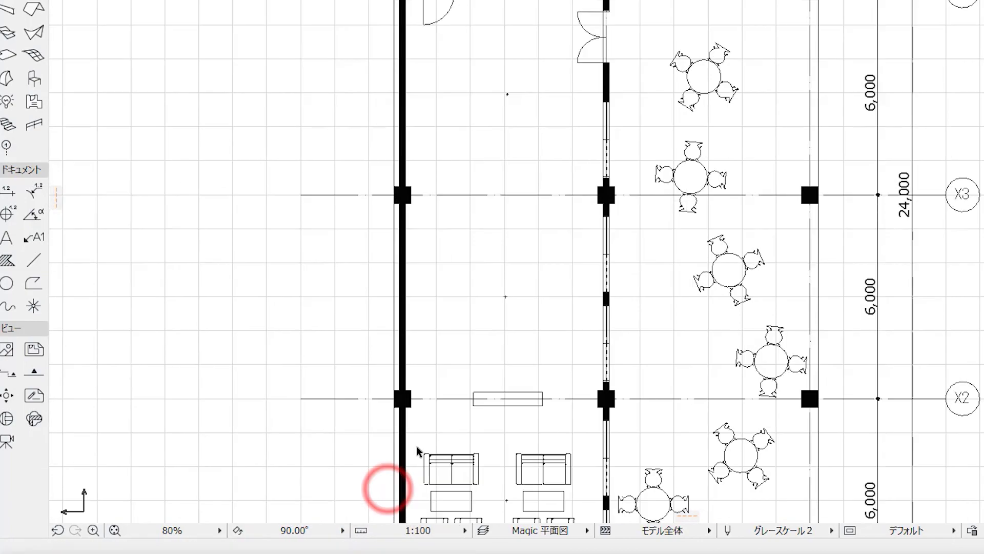
scroll(502, 353, "down", 2)
scroll(501, 353, "down", 2)
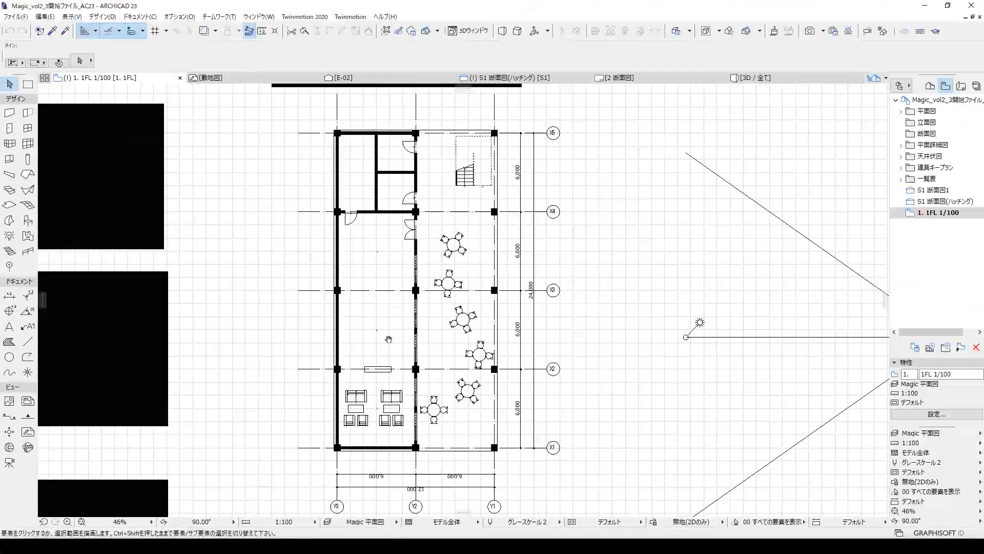
middle_click_drag(384, 345, 386, 322)
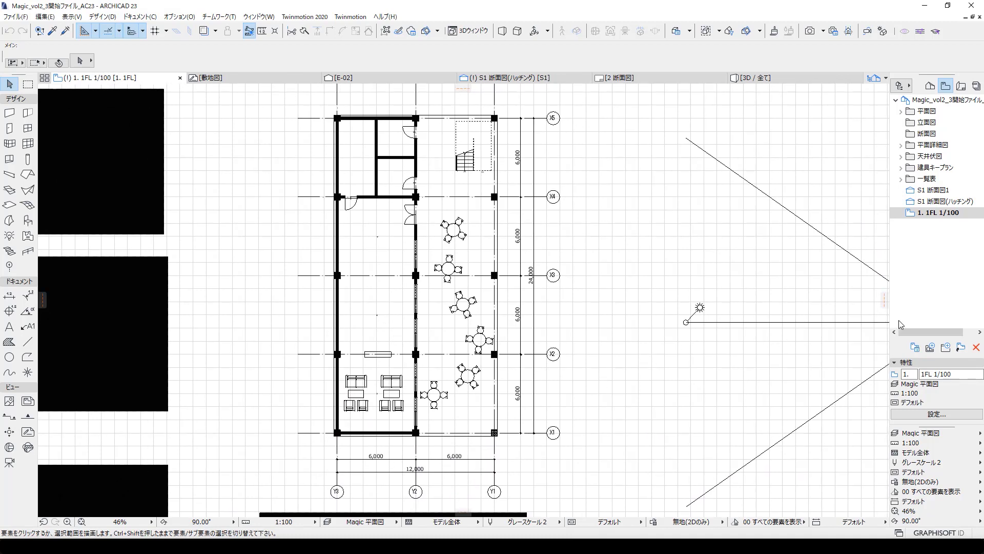
Step: Create a Navigator view named '1FL 1/100 90°', entering the degree sign via the IME
left_click(931, 347)
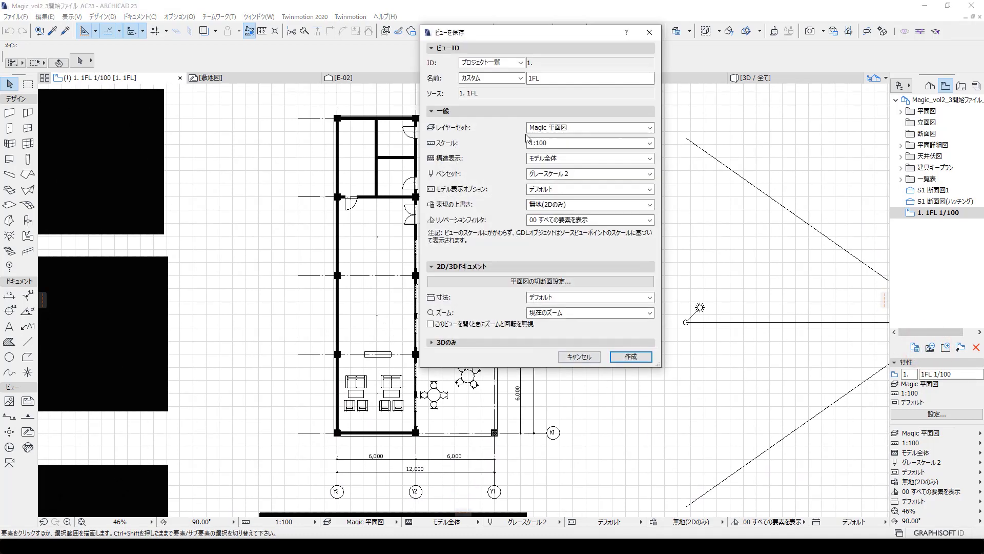
left_click(570, 78)
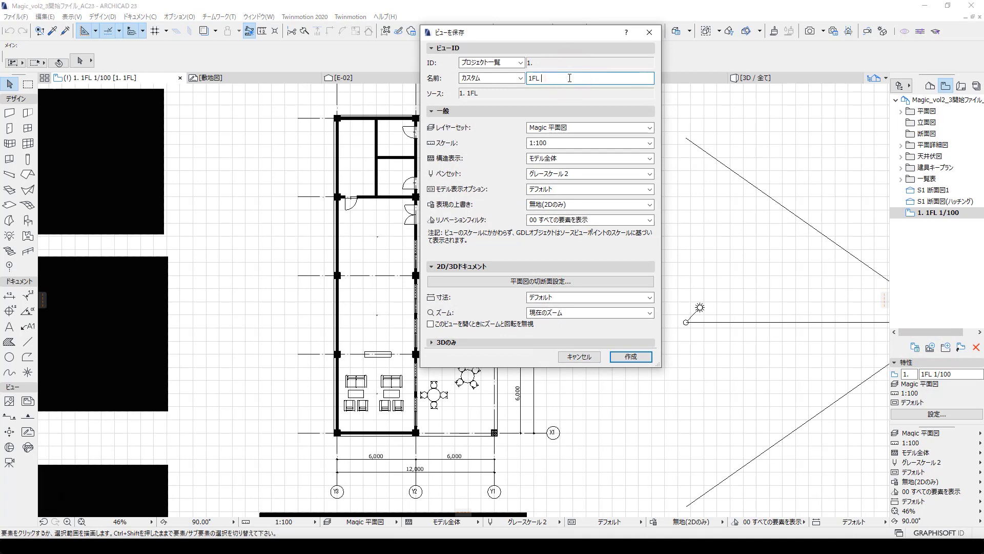
type("1/100")
key("Zenkaku_Hankaku")
type("do")
key("space")
key("space")
key("space")
key("space")
key("Return")
left_click(640, 358)
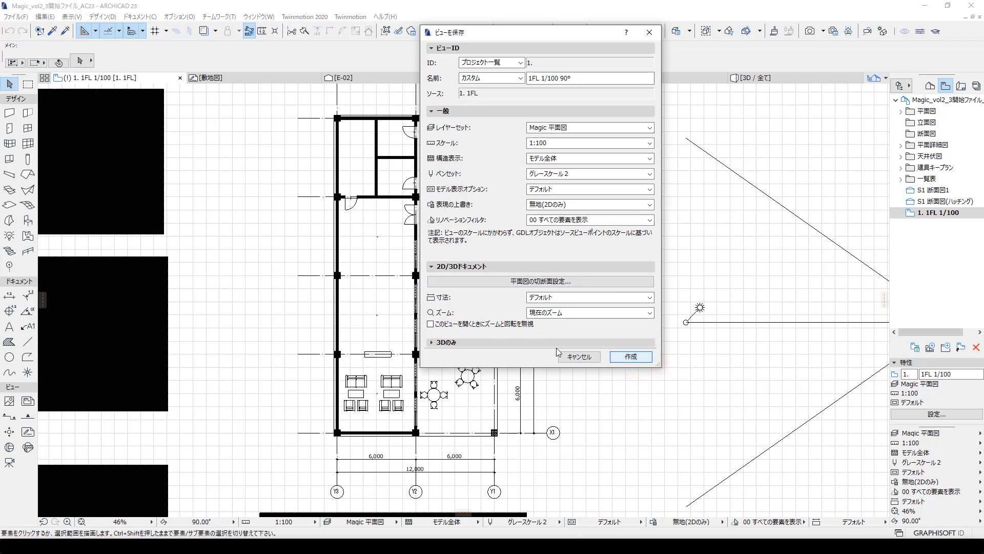
left_click(631, 357)
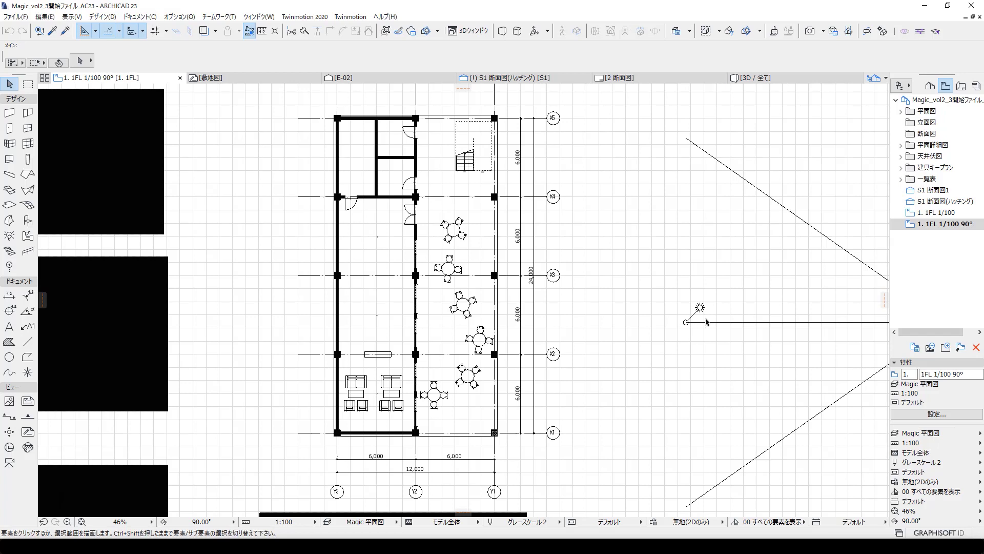
left_click(935, 215)
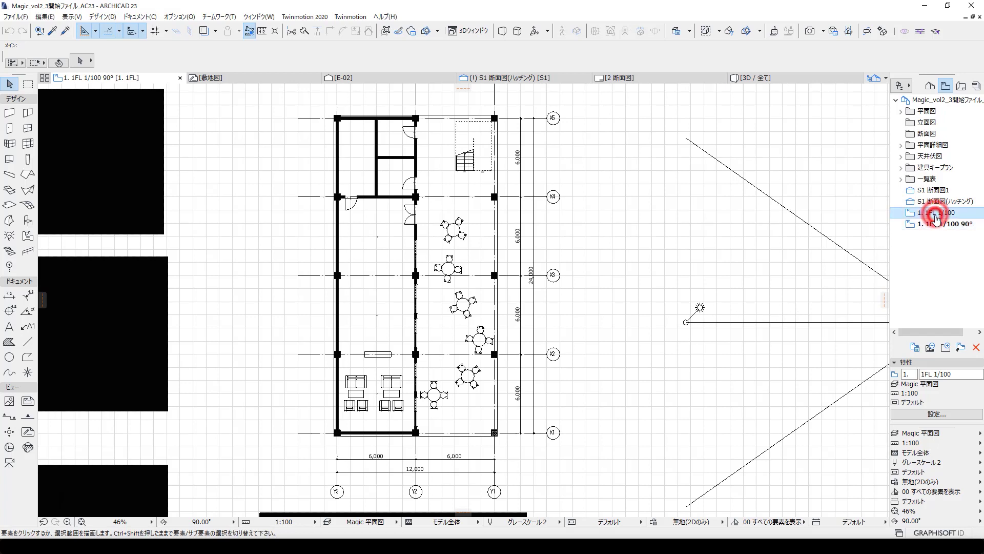
double_click(936, 219)
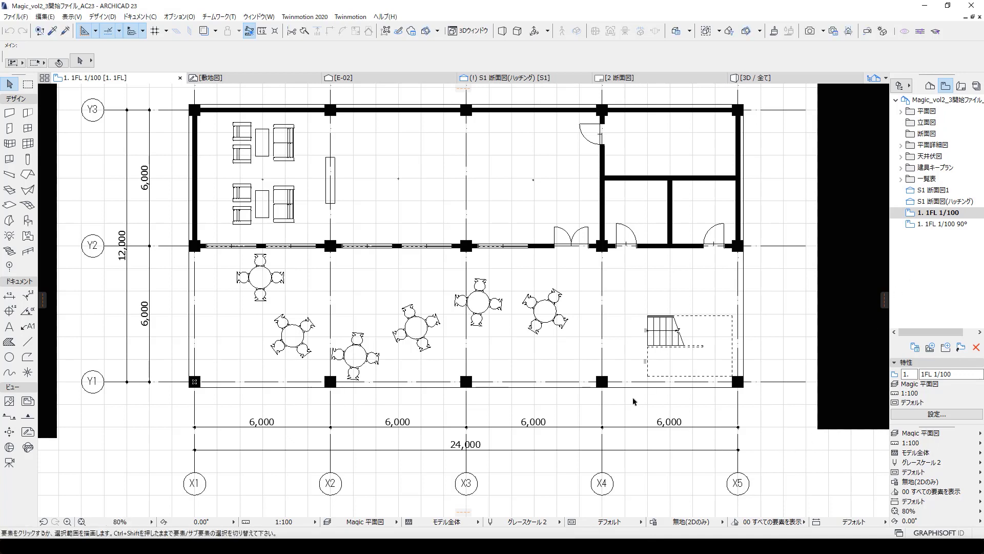
double_click(946, 228)
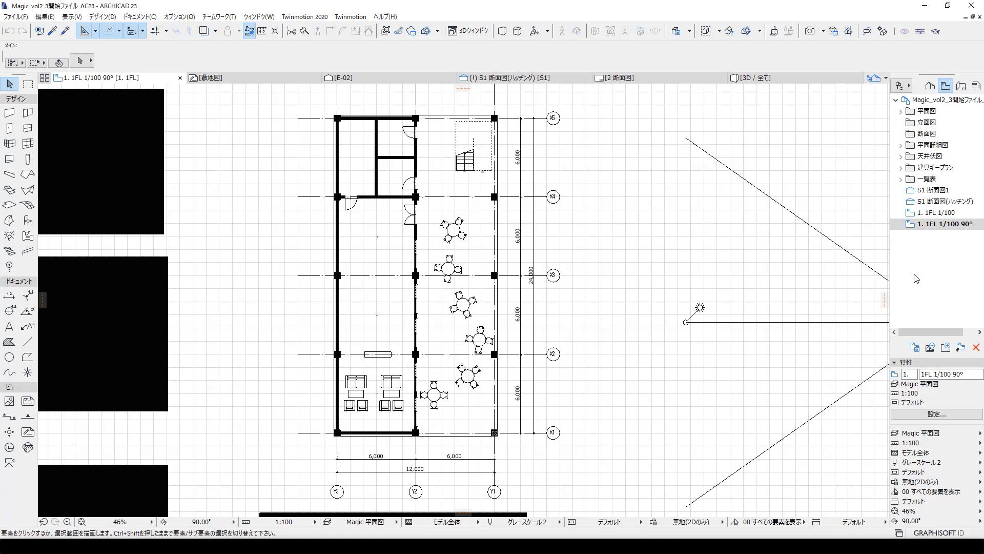
left_click(936, 414)
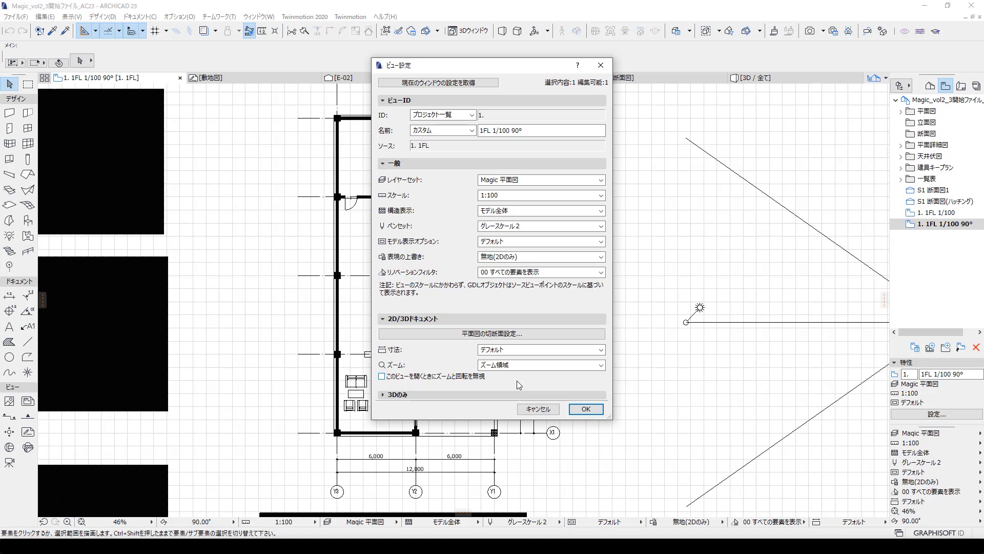
left_click(580, 410)
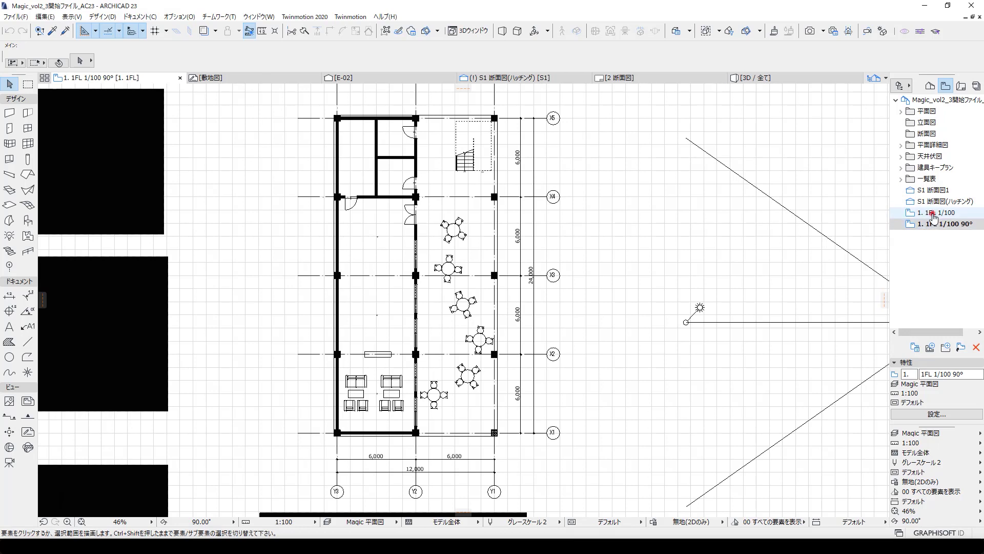
Step: Reopen the unrotated 1. 1FL 1/100 view from the Navigator View Map
double_click(933, 215)
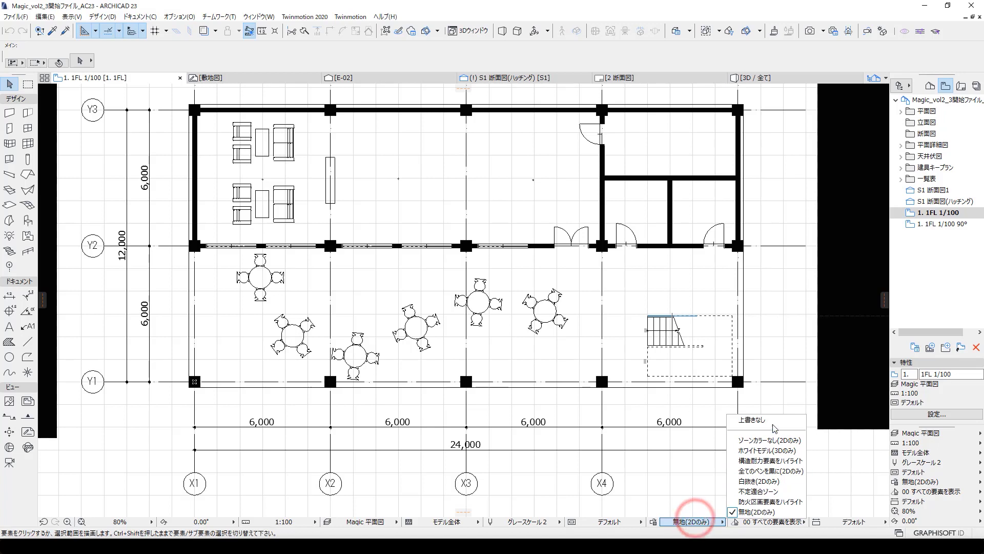
Step: Set the 1FL plan's graphic override to 上書きなし and its pen set to カラー
left_click(772, 420)
left_click(682, 522)
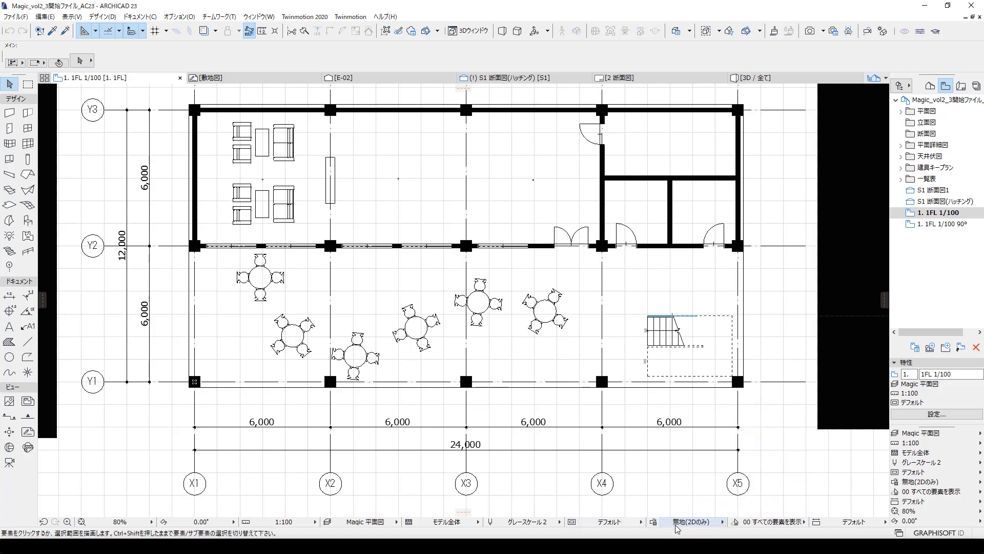
left_click(682, 522)
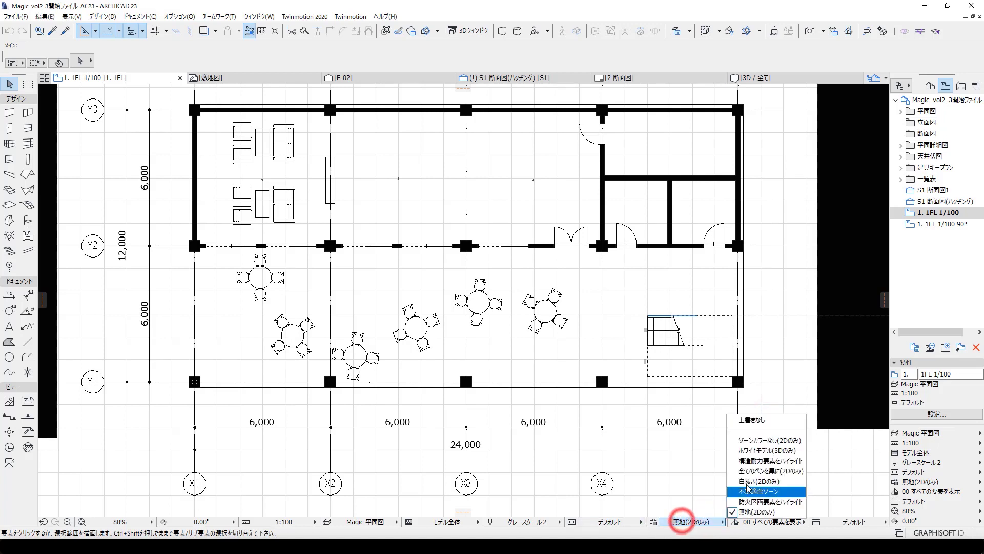
left_click(750, 423)
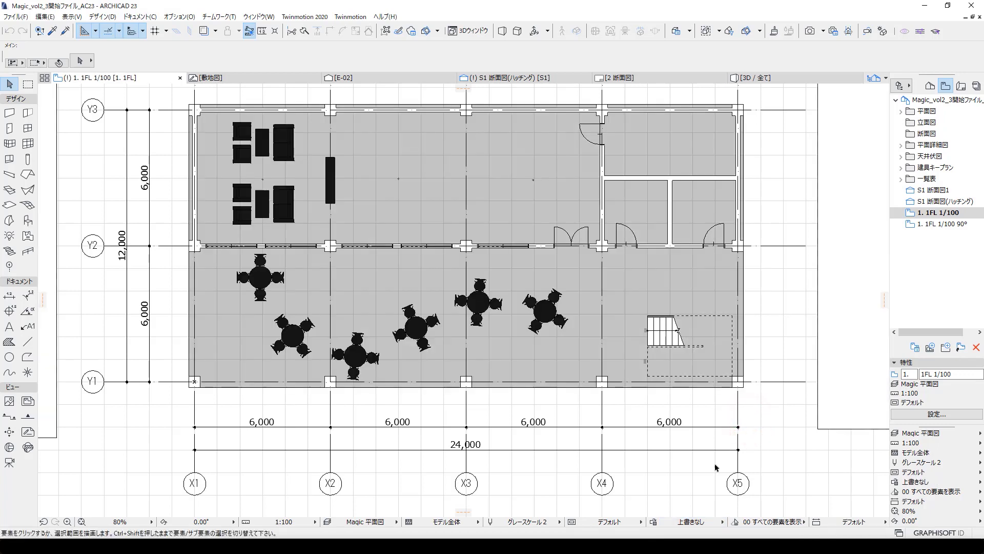
left_click(526, 522)
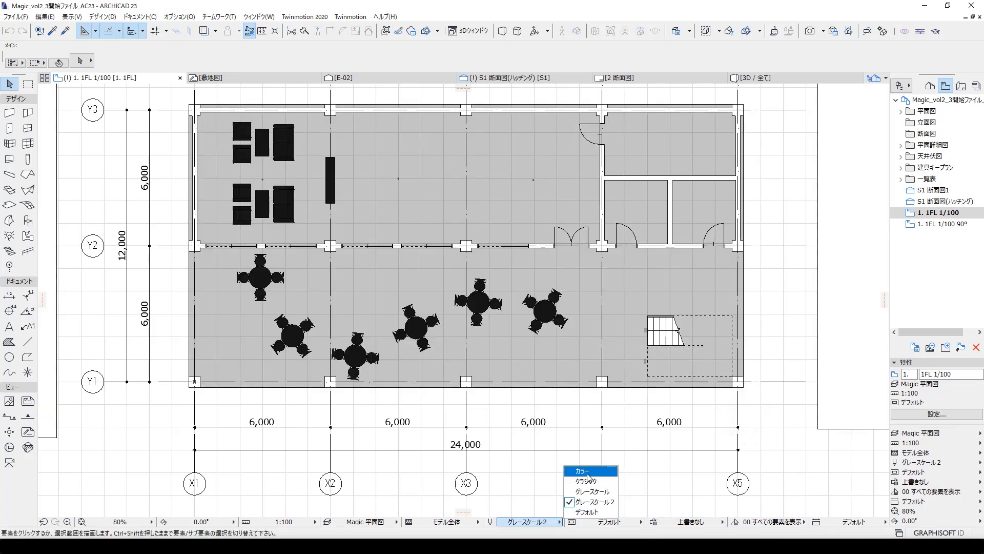
left_click(586, 470)
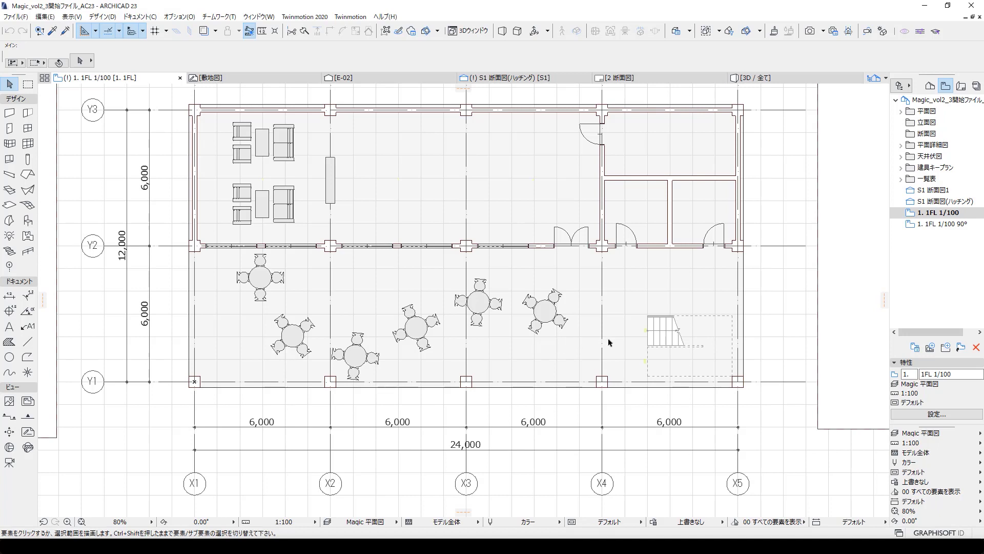
left_click(746, 339)
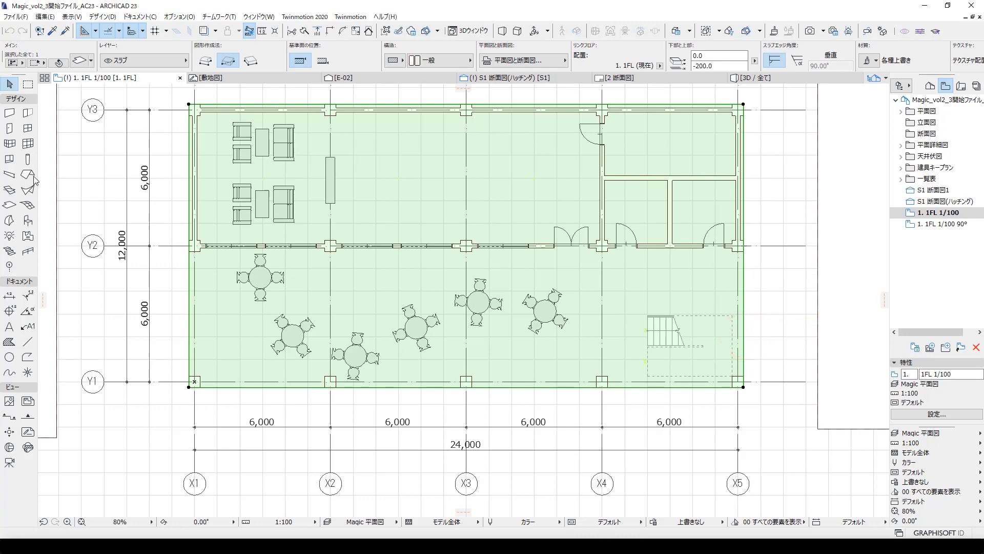
Step: Change the selected floor slab's cover fill pen from 18 to grey pen 15
left_click(7, 206)
double_click(7, 206)
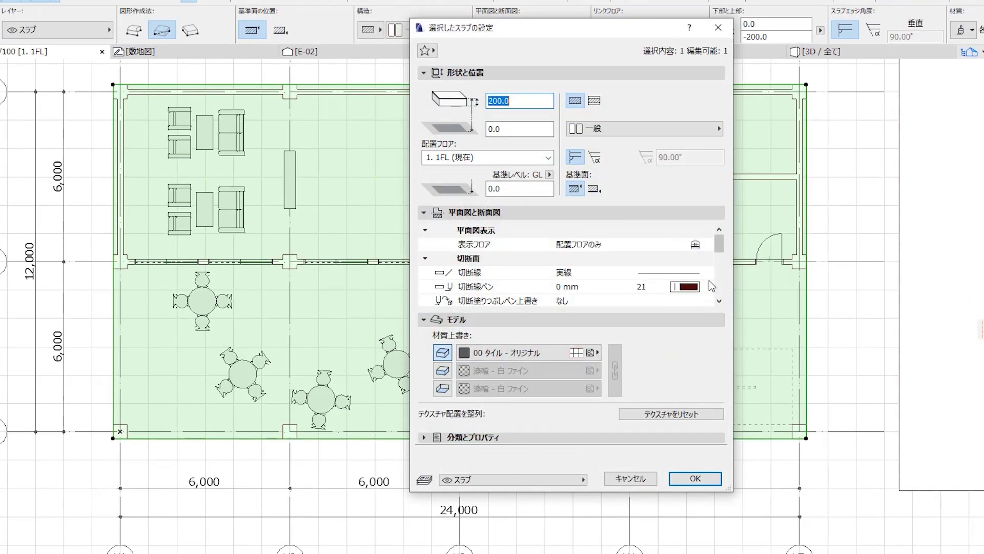
scroll(725, 279, "down", 2)
scroll(635, 279, "down", 3)
scroll(636, 280, "down", 3)
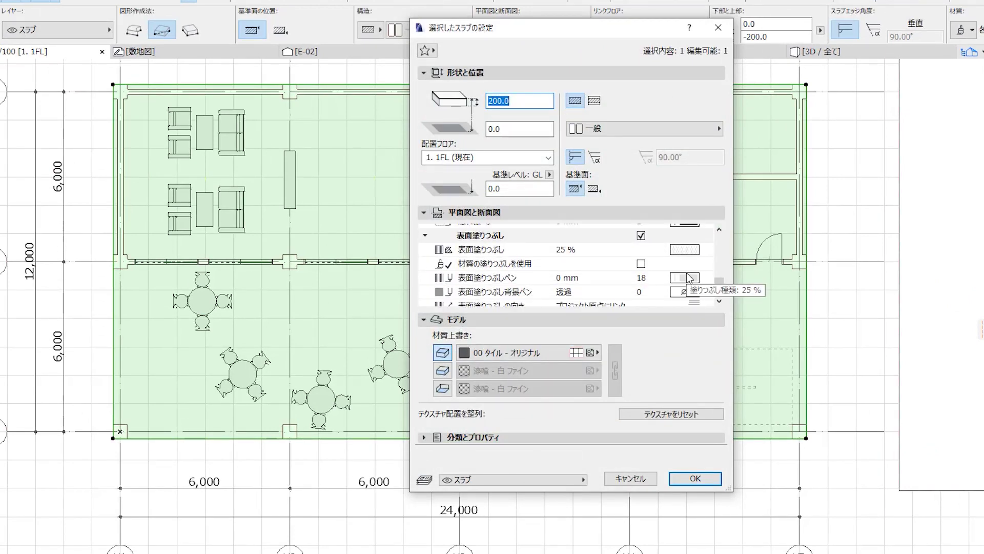
scroll(633, 278, "down", 2)
scroll(631, 275, "down", 1)
scroll(632, 278, "up", 1)
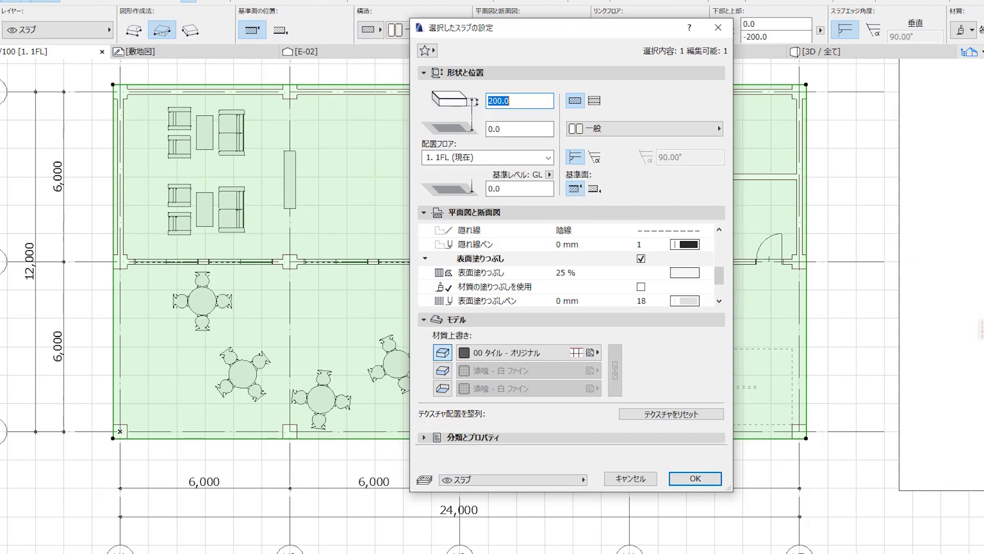
scroll(645, 293, "down", 1)
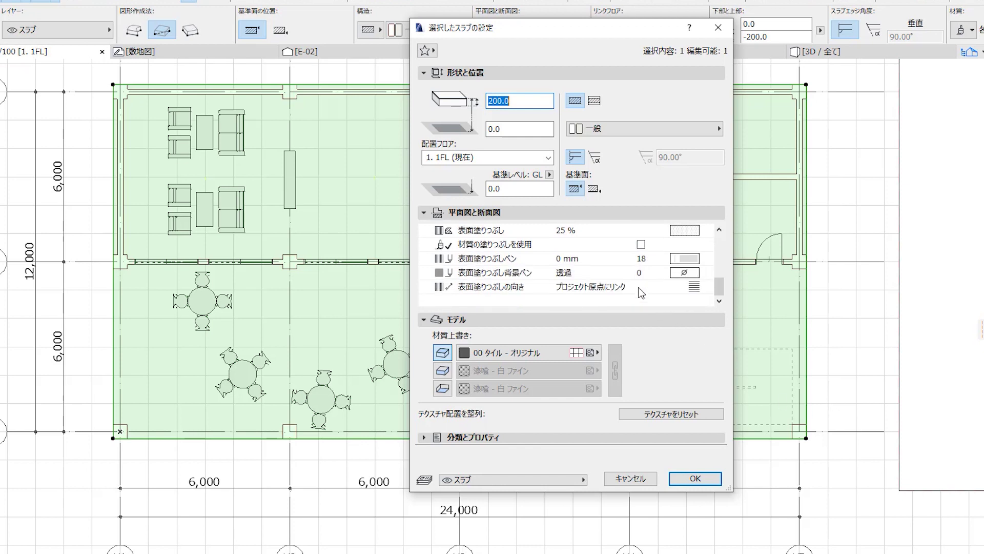
left_click(689, 259)
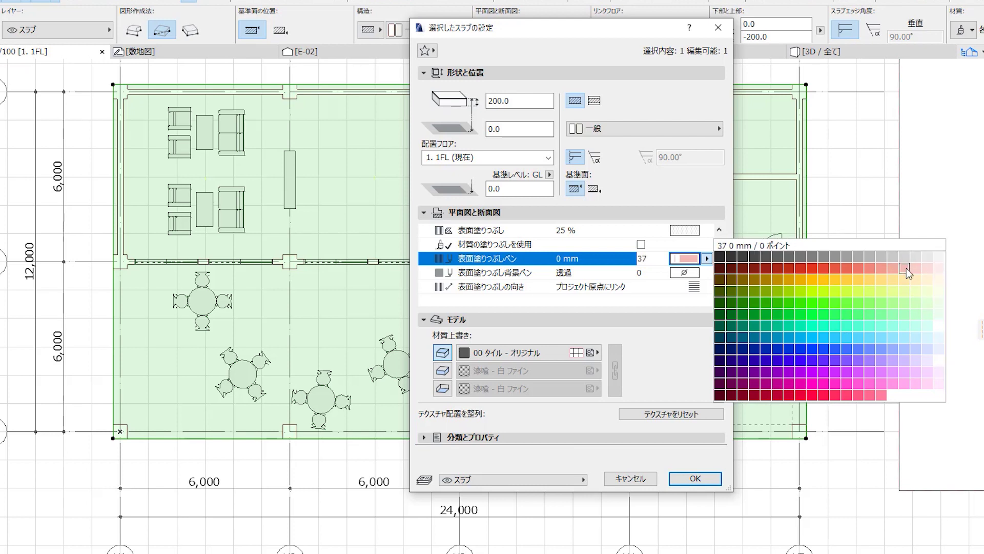
left_click(881, 256)
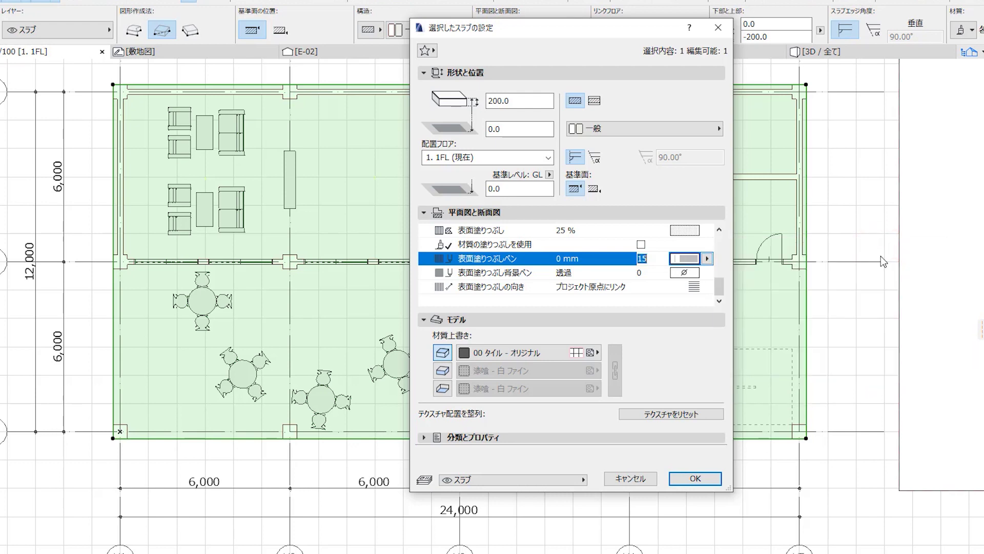
left_click(697, 478)
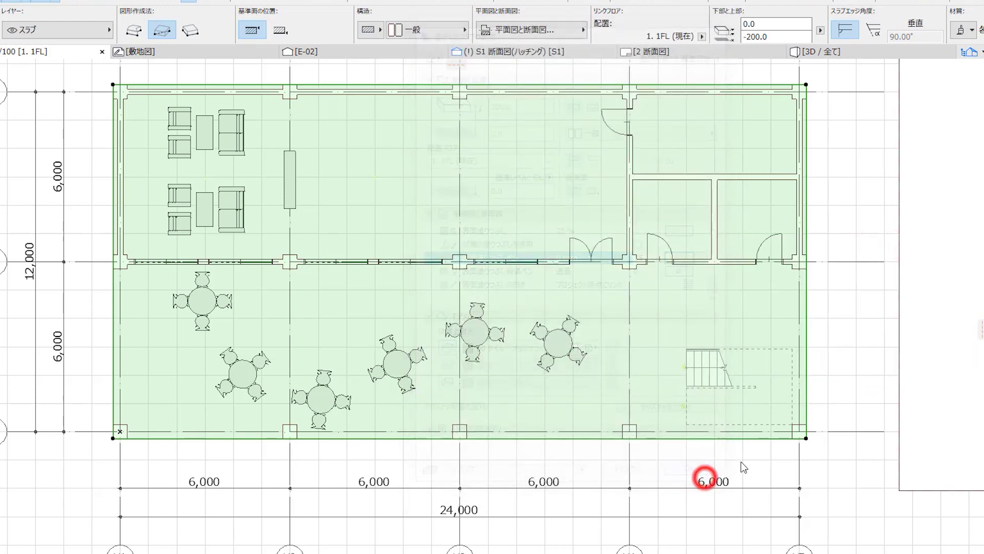
left_click(849, 332)
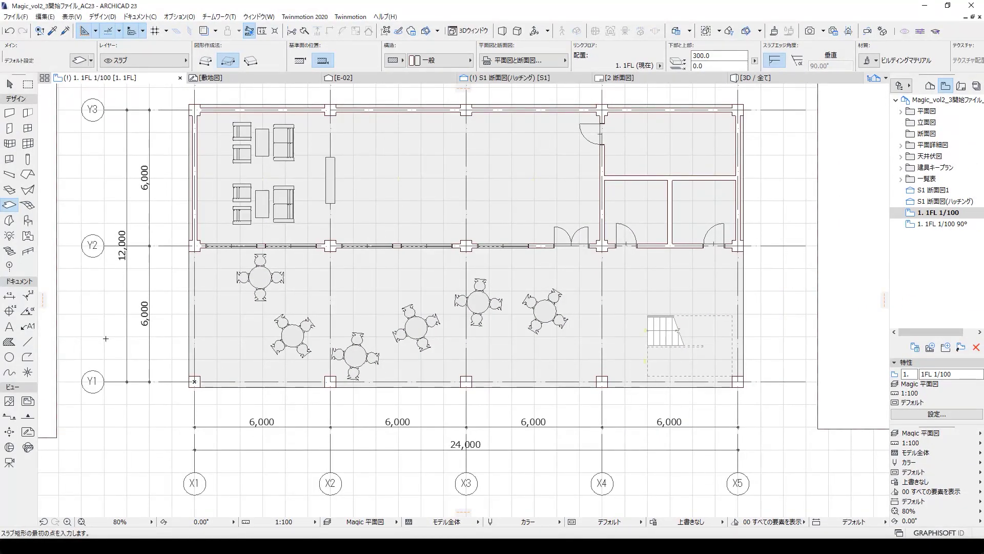
key("Escape")
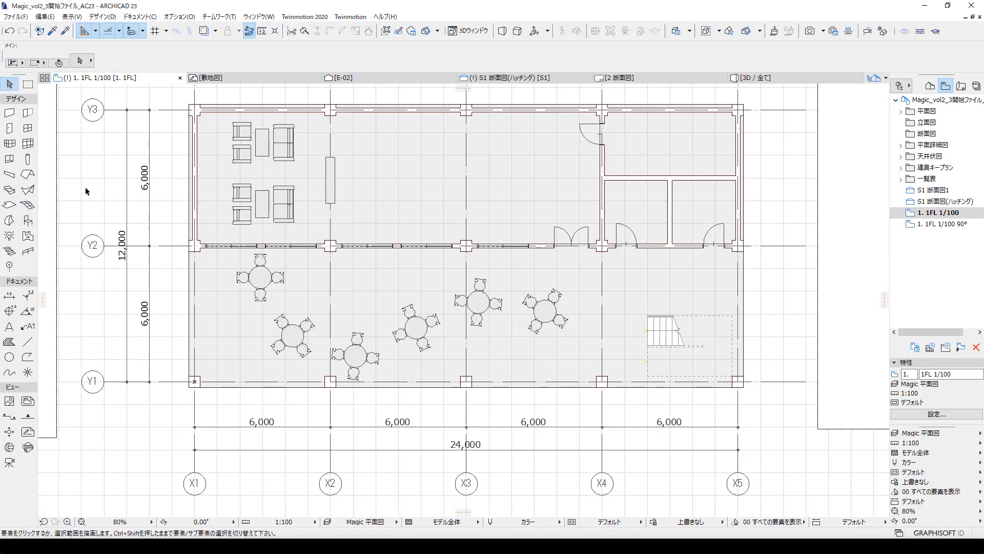
left_click(277, 280)
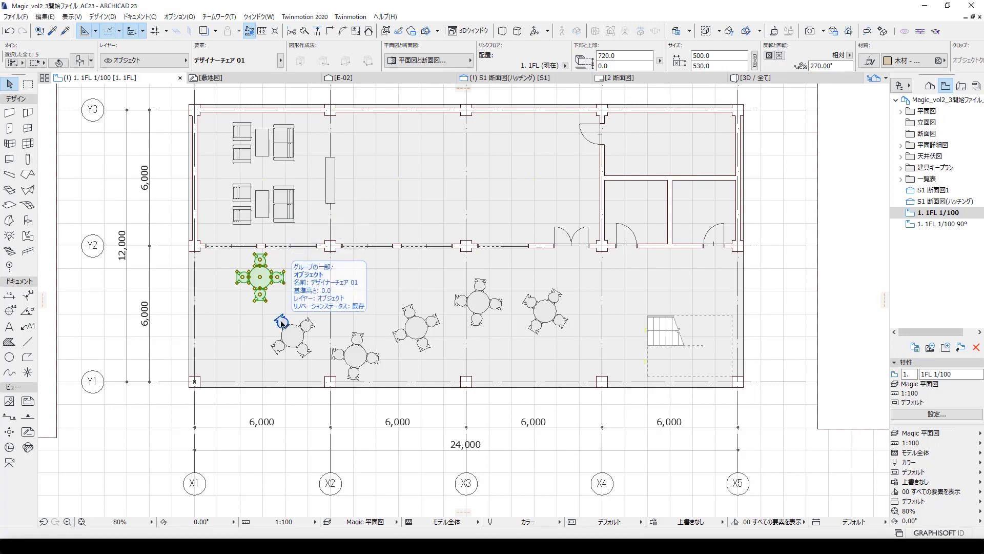
left_click(282, 323)
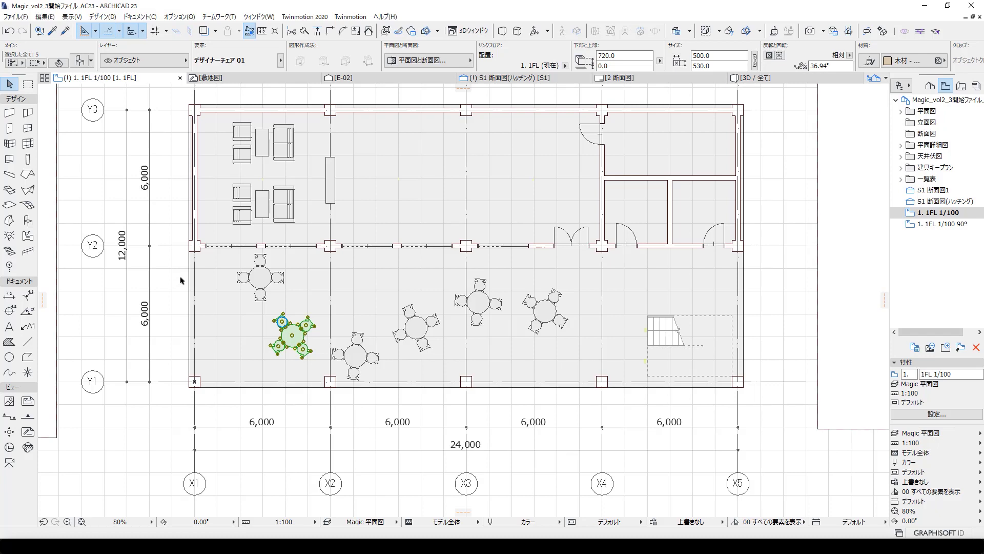
left_click(261, 281)
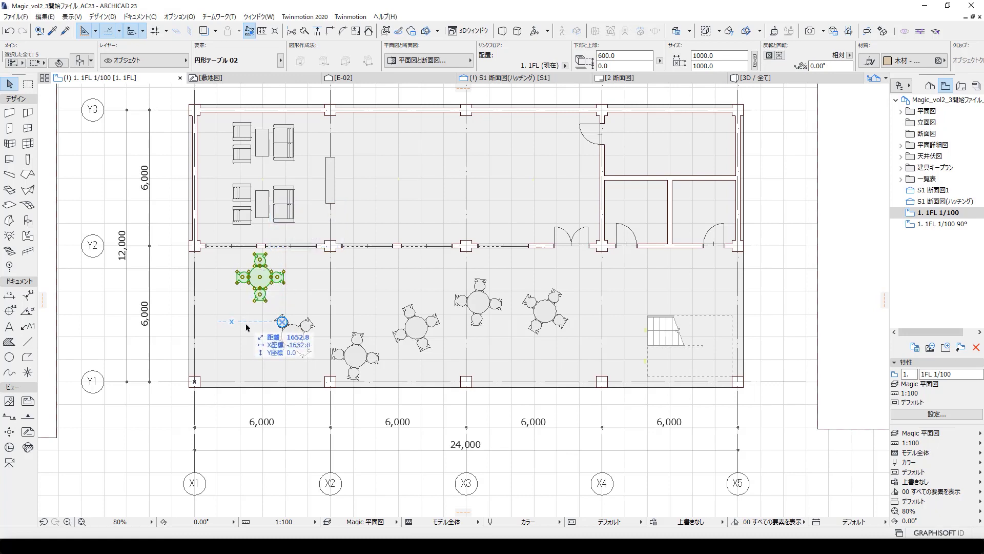
left_click(167, 348)
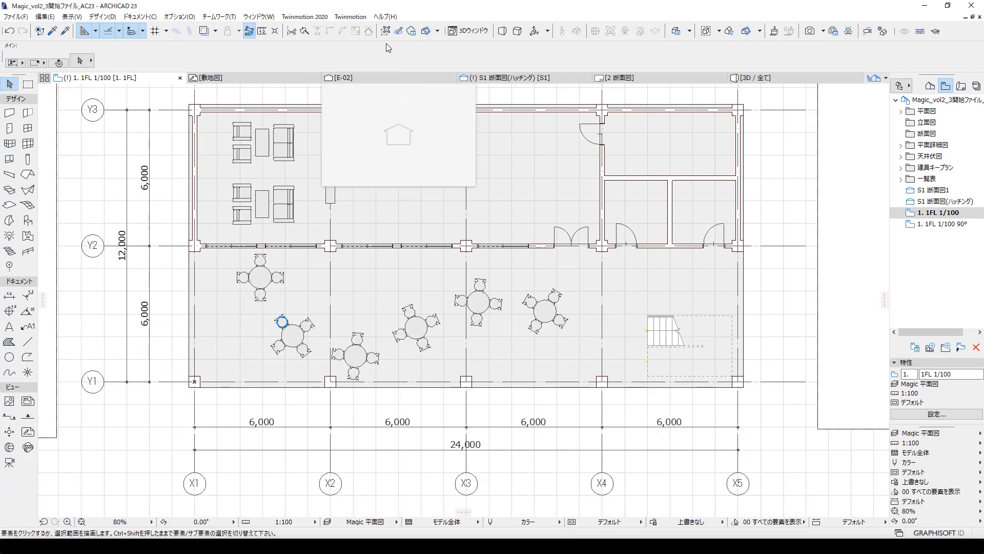
left_click(260, 279)
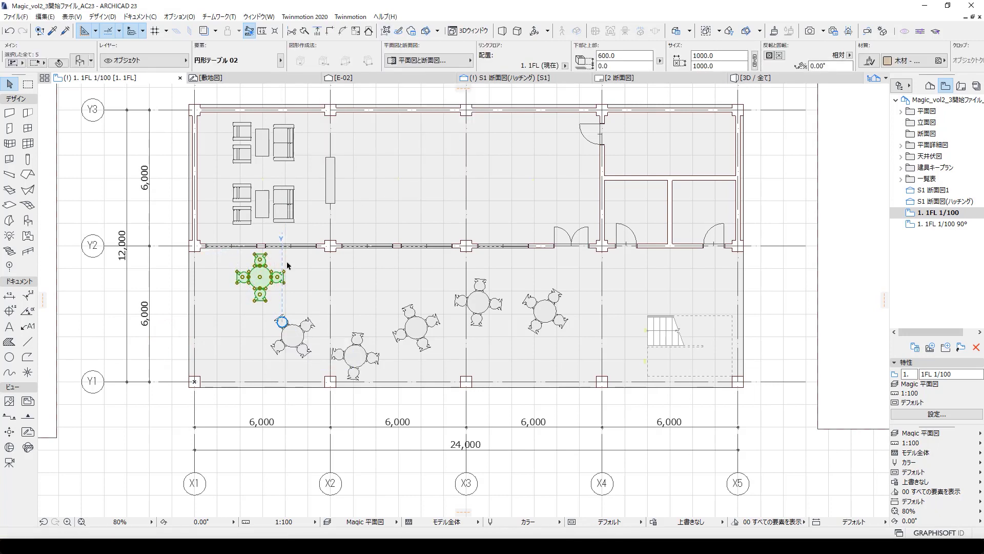
left_click(291, 296)
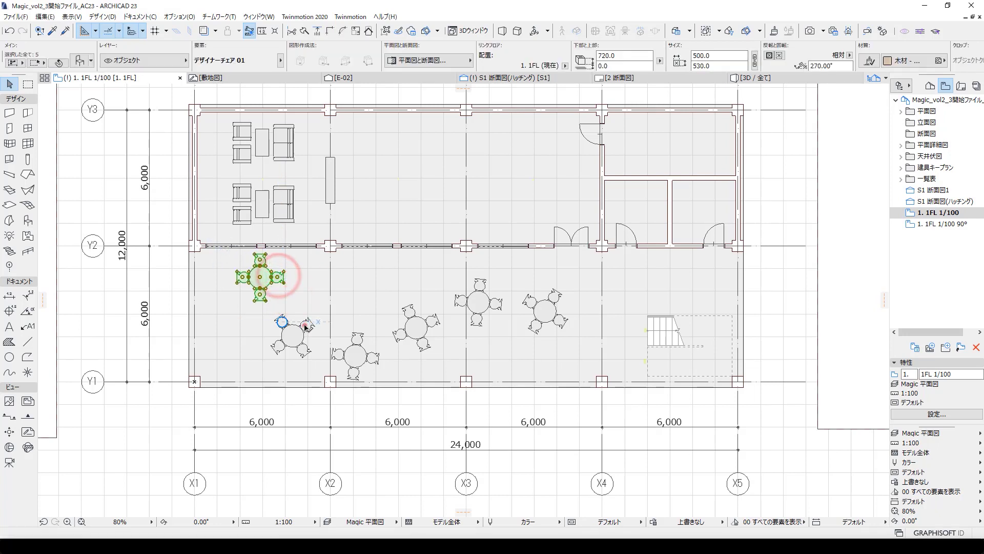
left_click(305, 324)
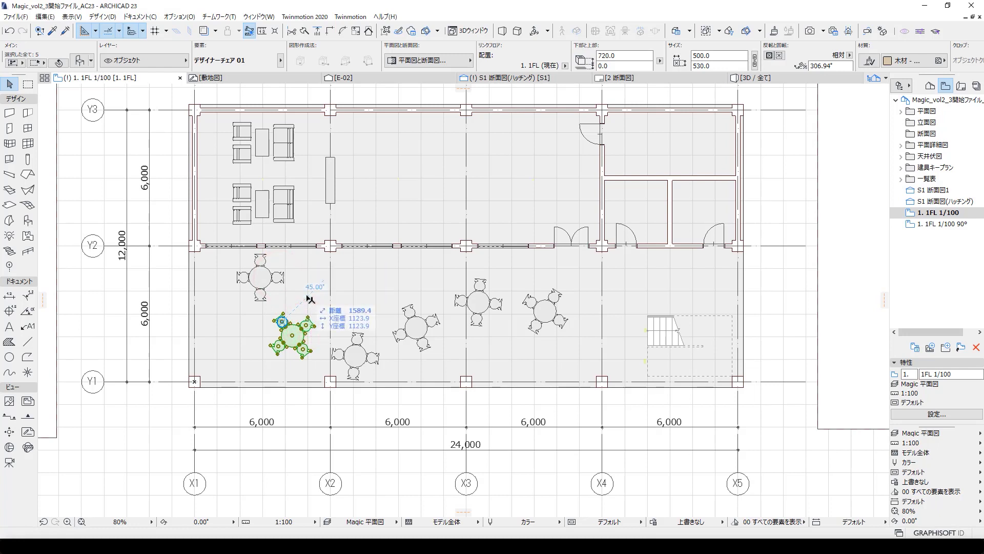
left_click(307, 296)
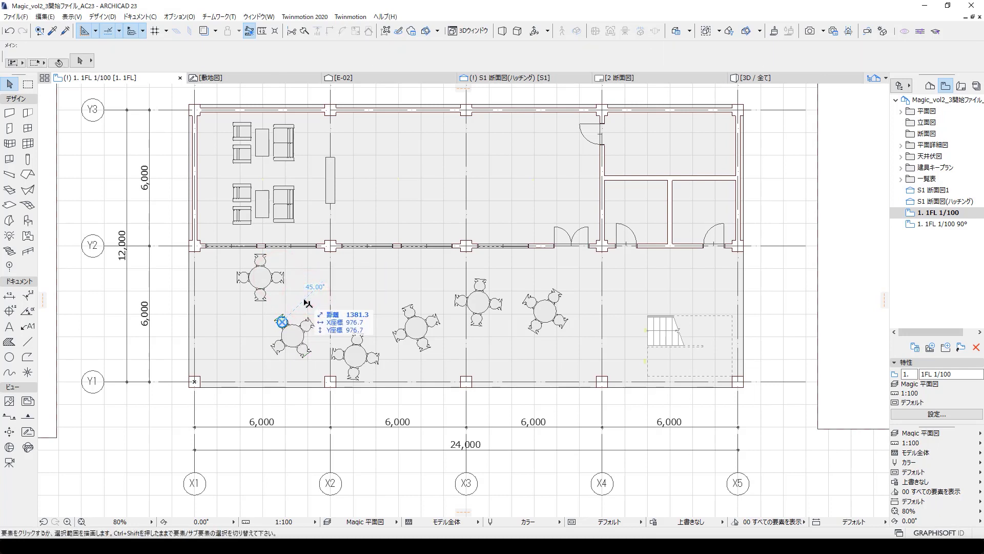
left_click(277, 277)
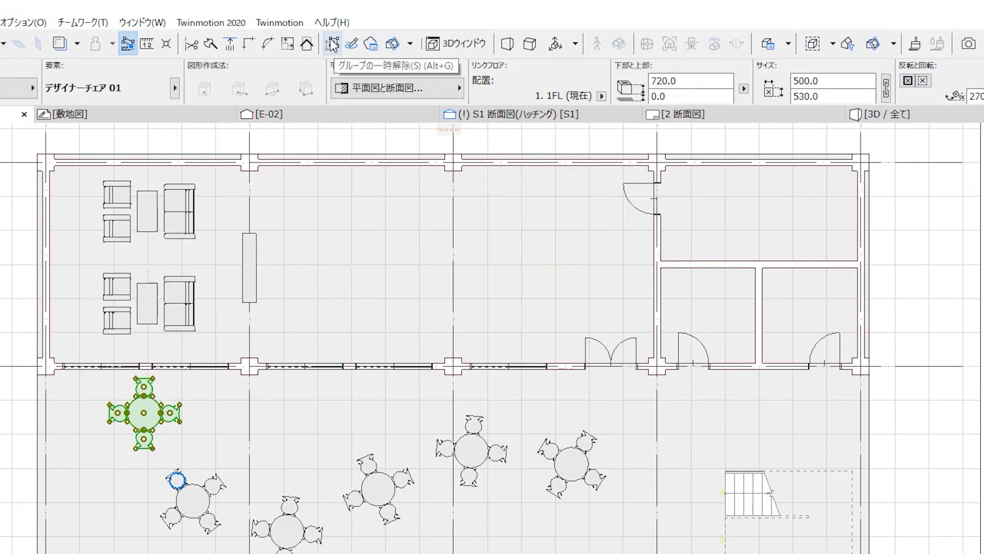
Step: With grouping suspended, move the upper-left table's bottom chair to the table's top side
left_click(334, 44)
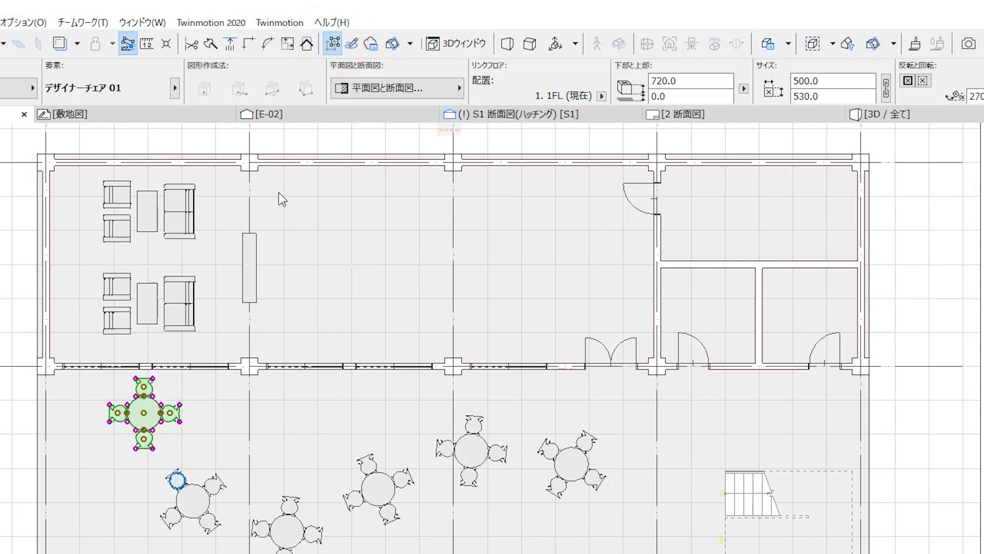
left_click(3, 454)
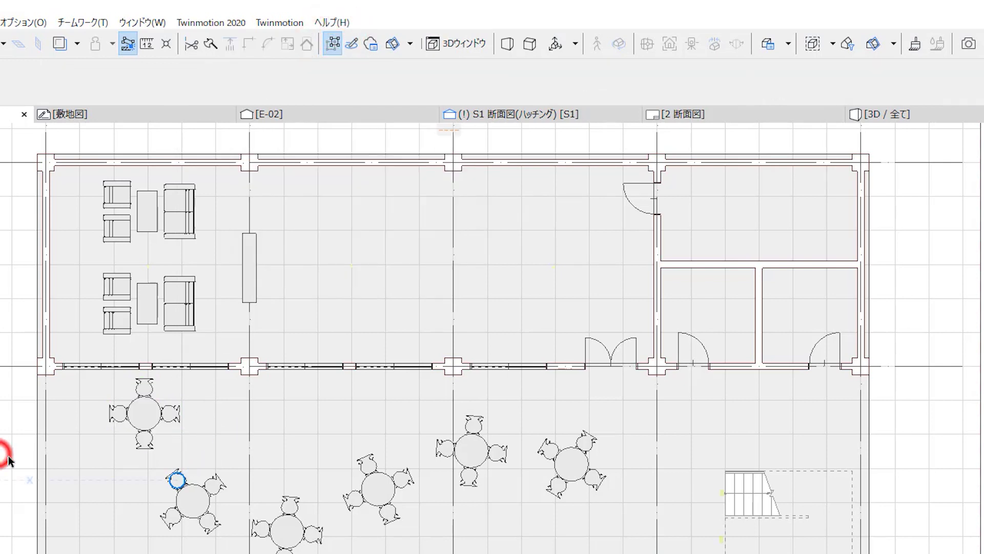
left_click(115, 411)
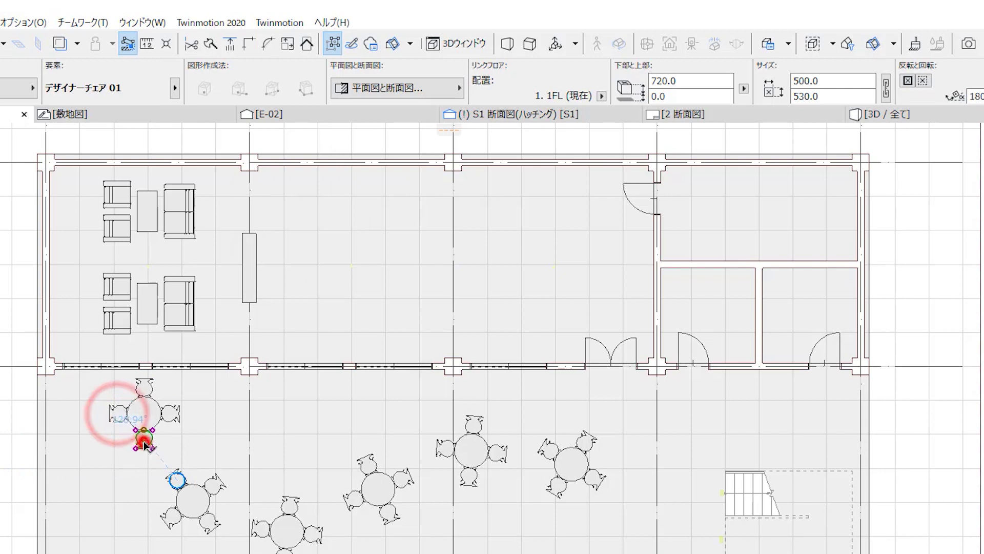
left_click(144, 441)
left_click(171, 413)
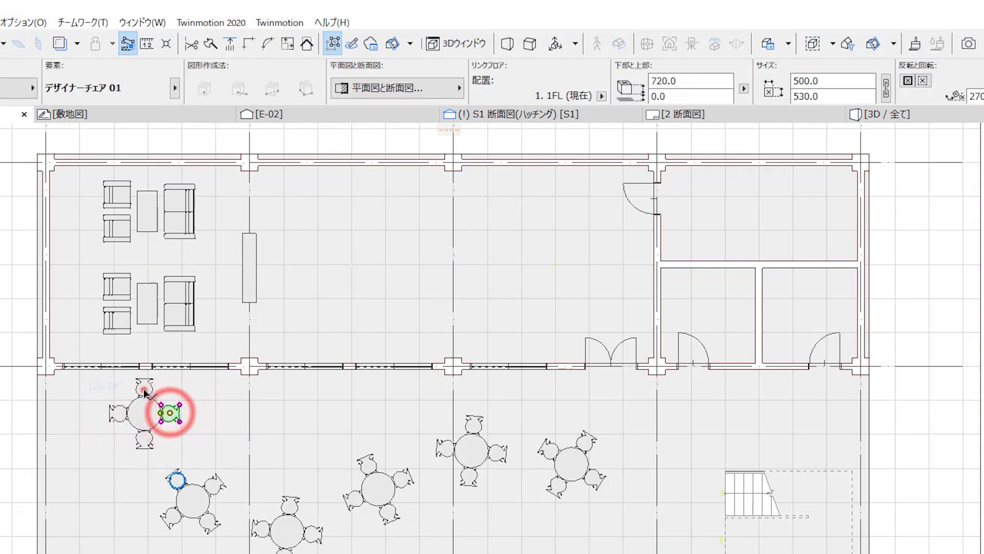
left_click(144, 390)
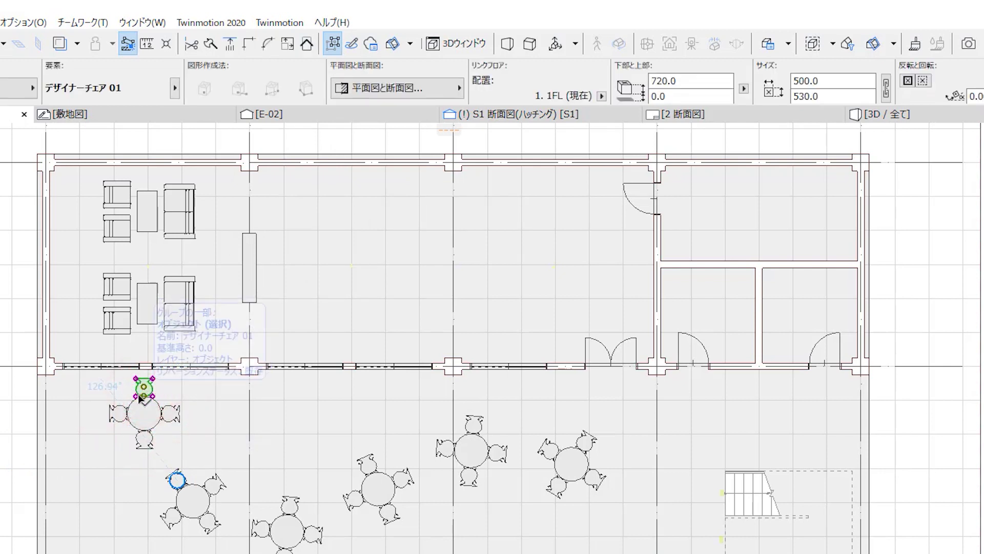
left_click(331, 46)
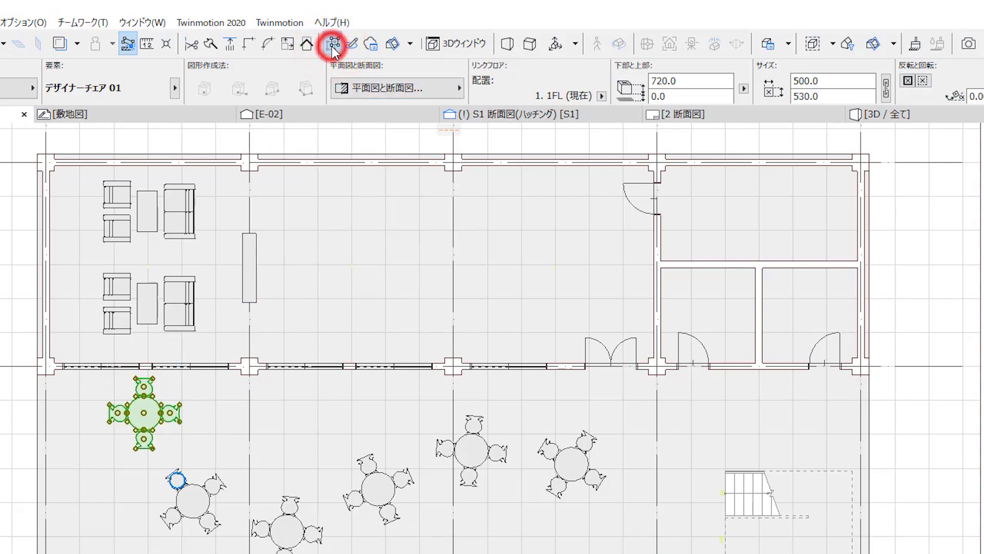
Step: Shift-select all six 円形テーブル 02 round tables in the lower plan
left_click(21, 429)
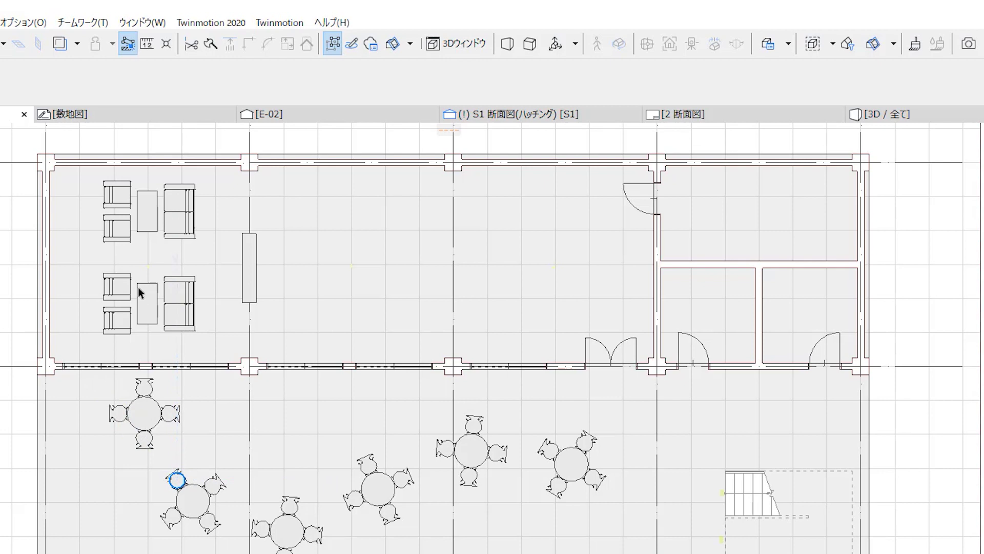
left_click(143, 413)
left_click(193, 498, "shift")
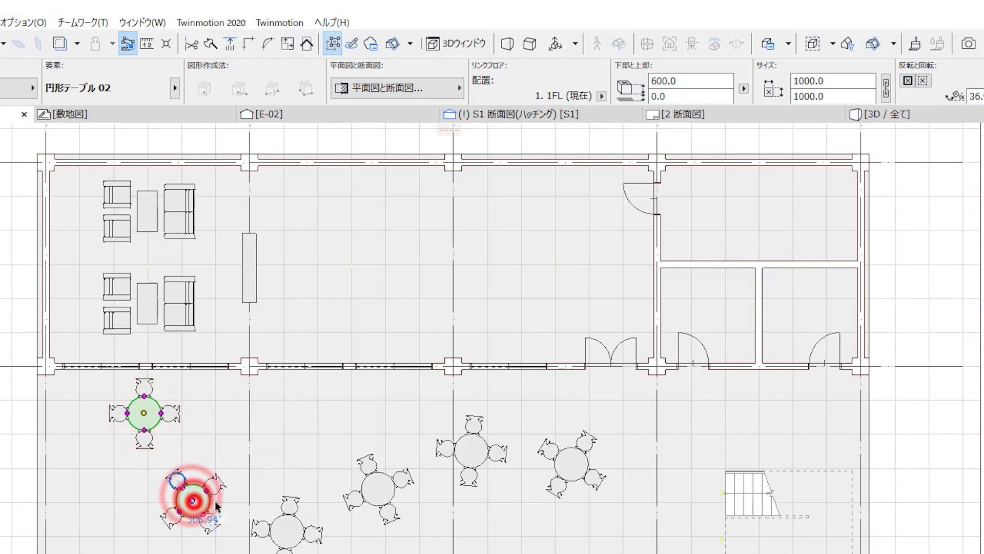
left_click(285, 531, "shift")
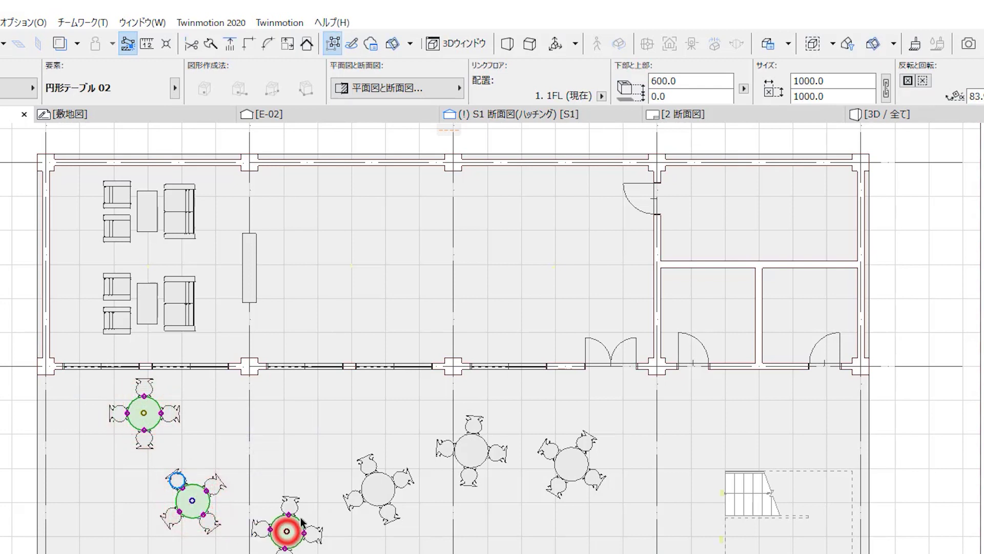
left_click(378, 488, "shift")
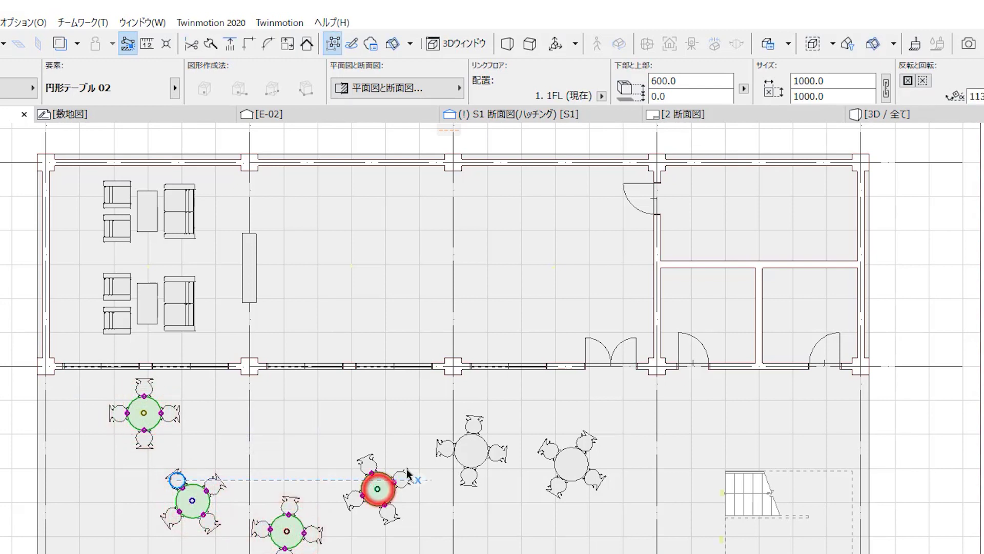
left_click(472, 448, "shift")
left_click(571, 464, "shift")
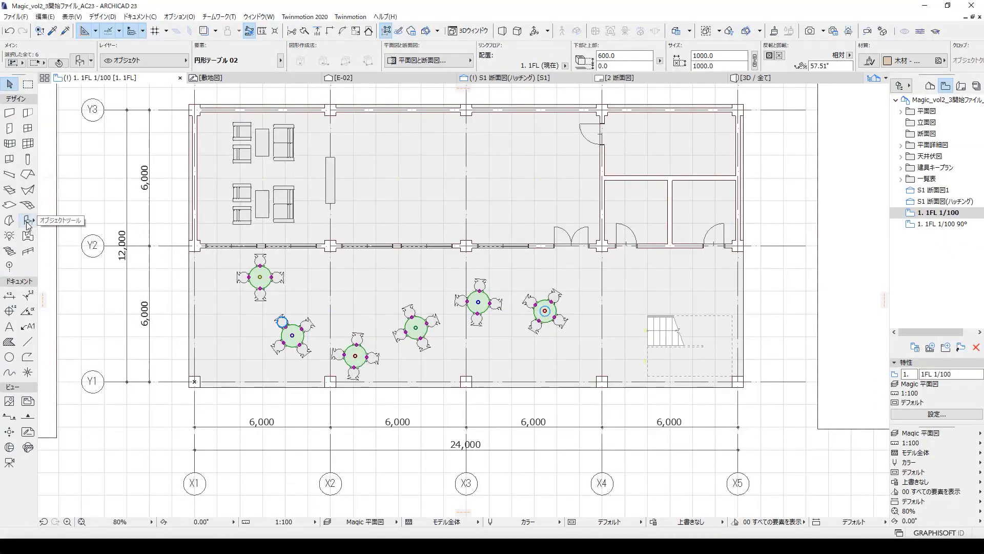
Step: Set the selected tables' 2D fill background pen to pink pen 38, then deselect them
double_click(26, 221)
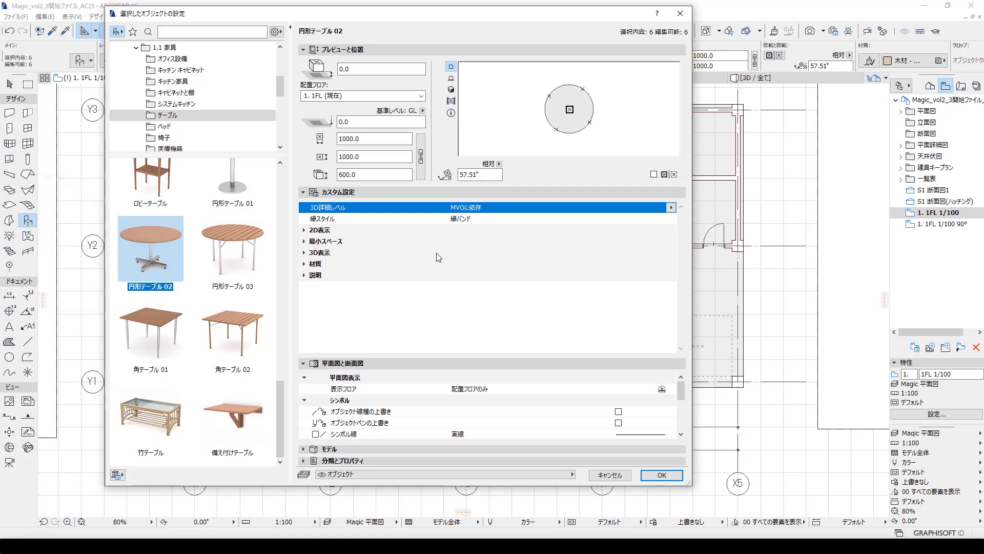
left_click(304, 231)
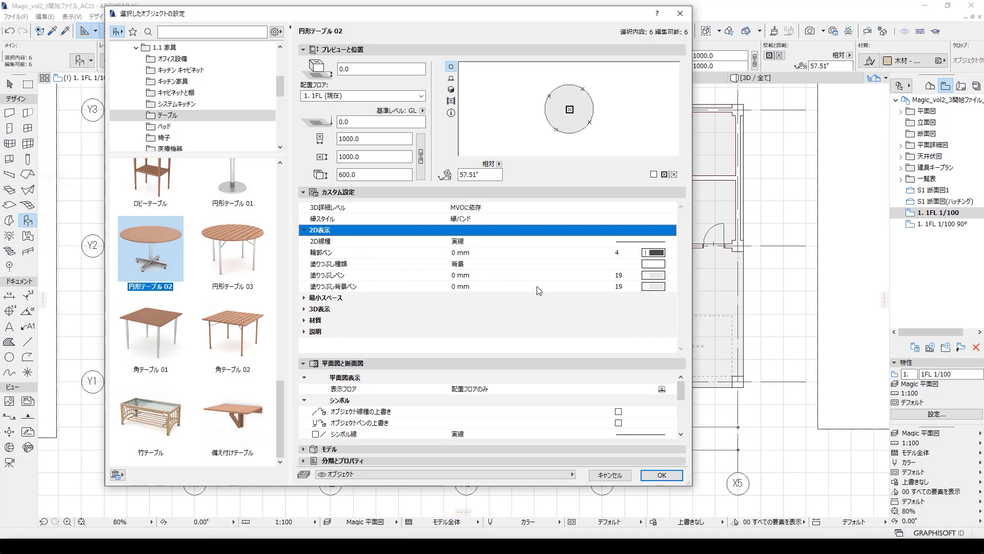
left_click(655, 286)
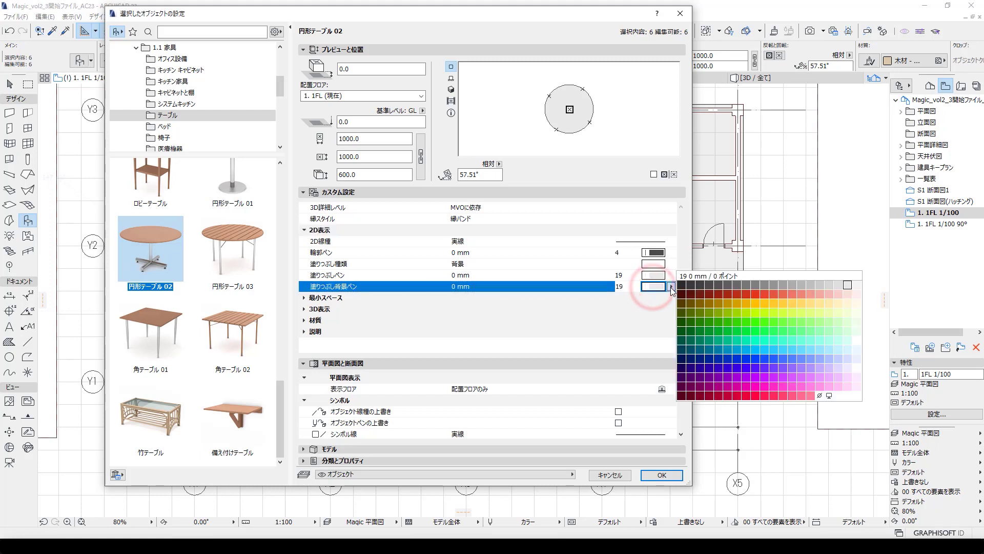
left_click(839, 294)
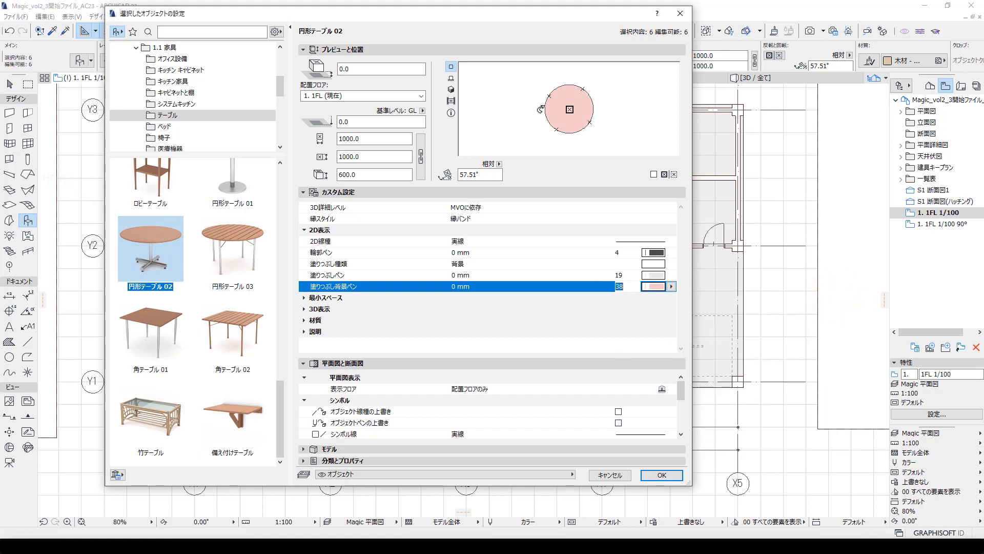
left_click(658, 474)
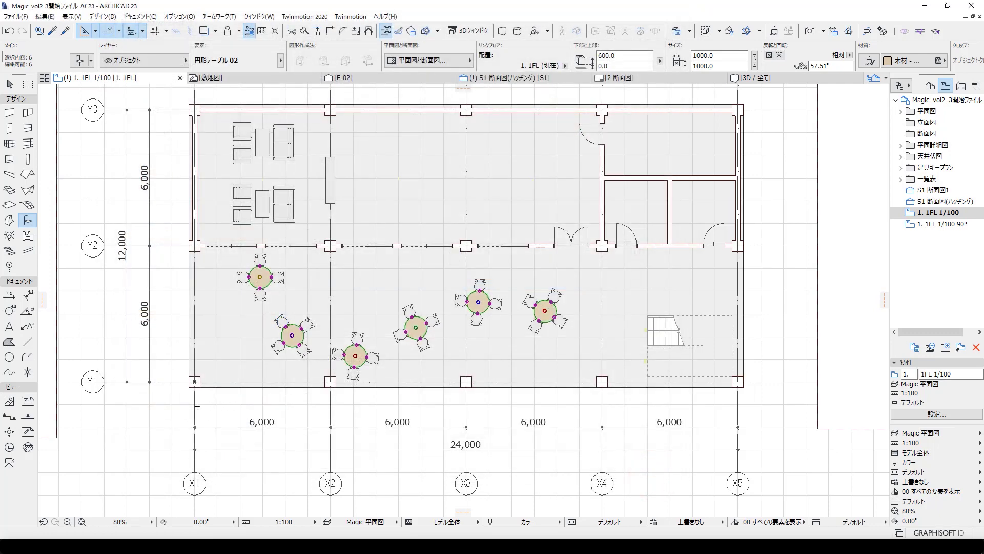
left_click(175, 412)
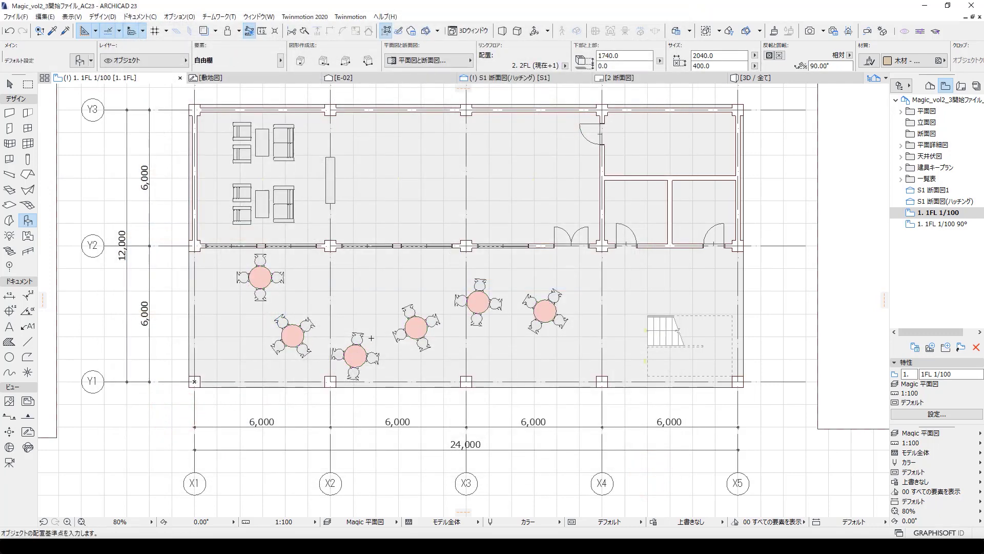
left_click(10, 84)
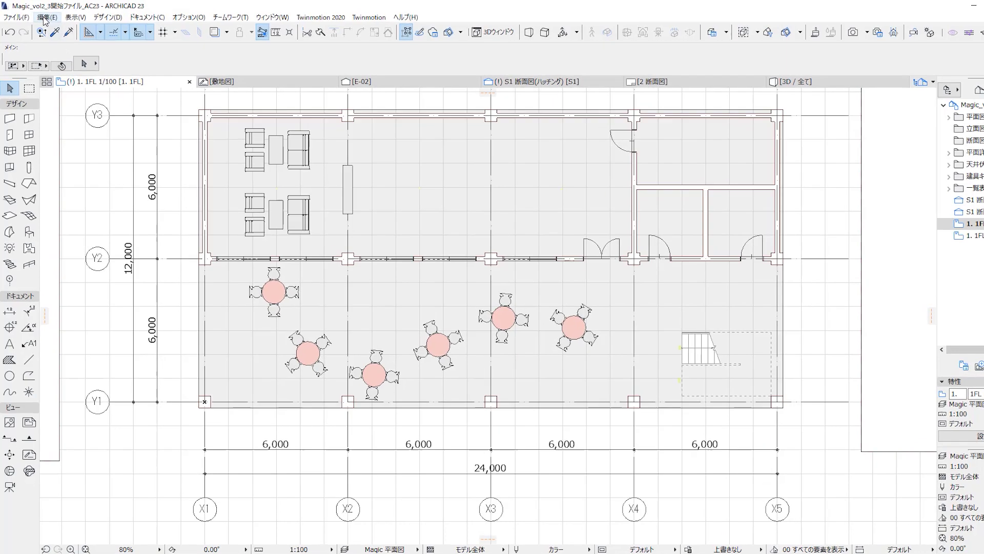
left_click(45, 16)
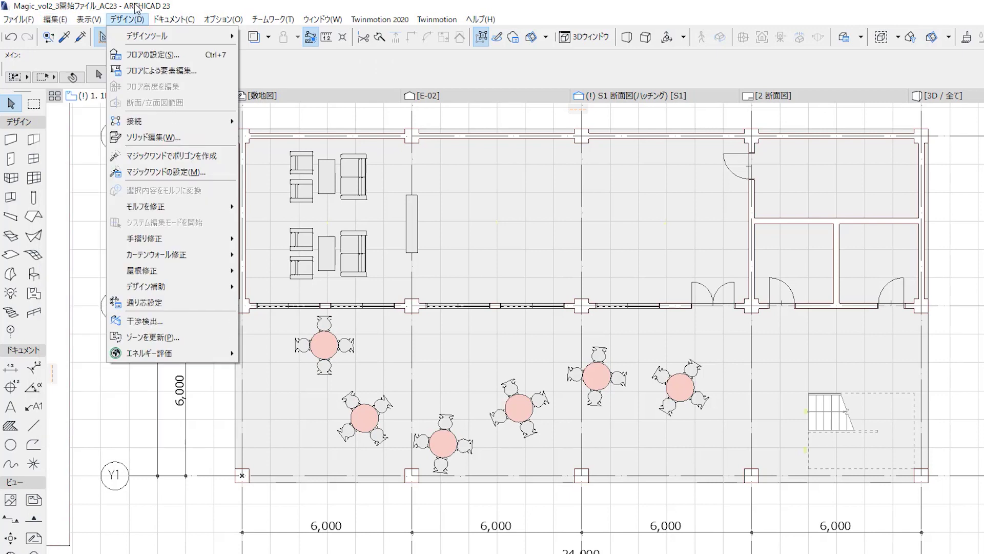
Step: Open 検索と選択 and add a 名前 criterion from the IDとカテゴリ group
left_click(157, 19)
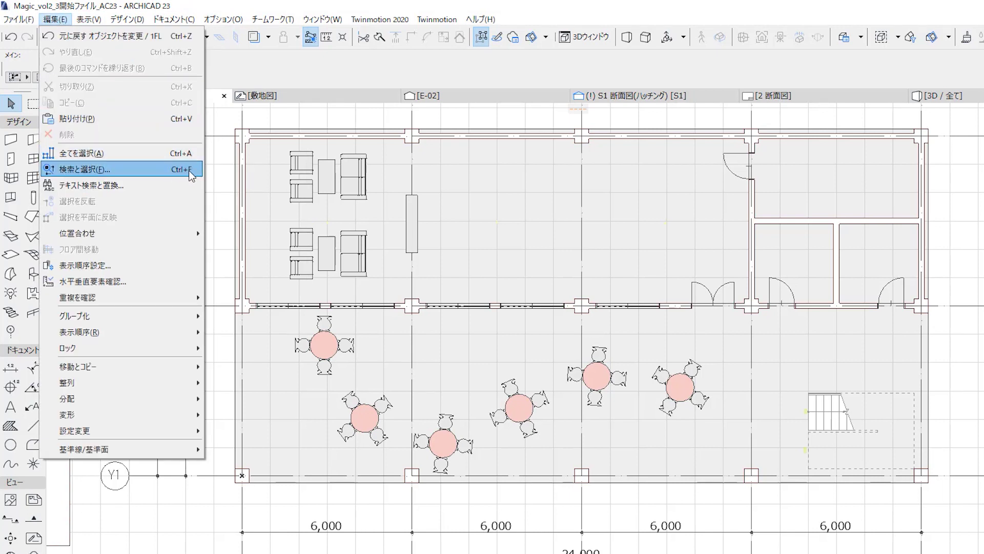
left_click(143, 169)
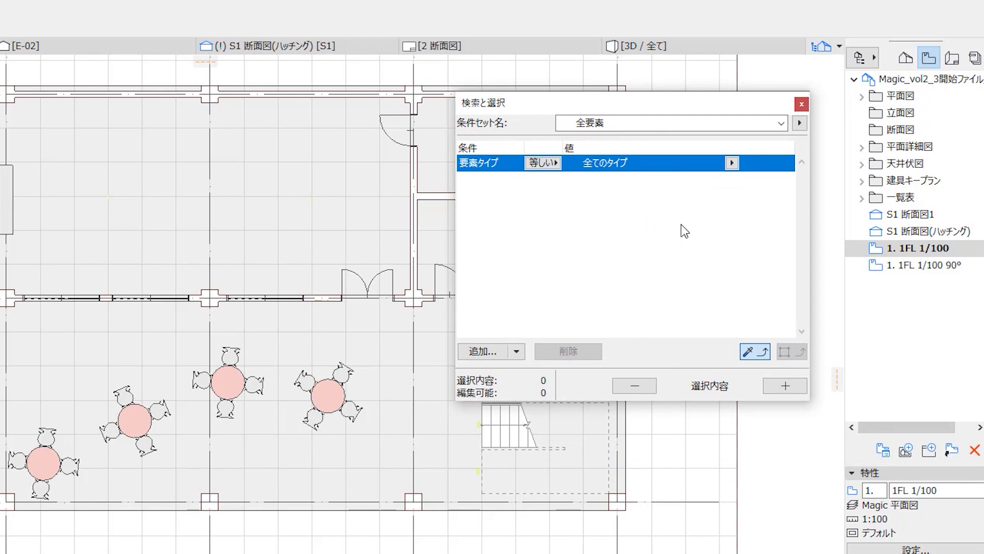
left_click(496, 358)
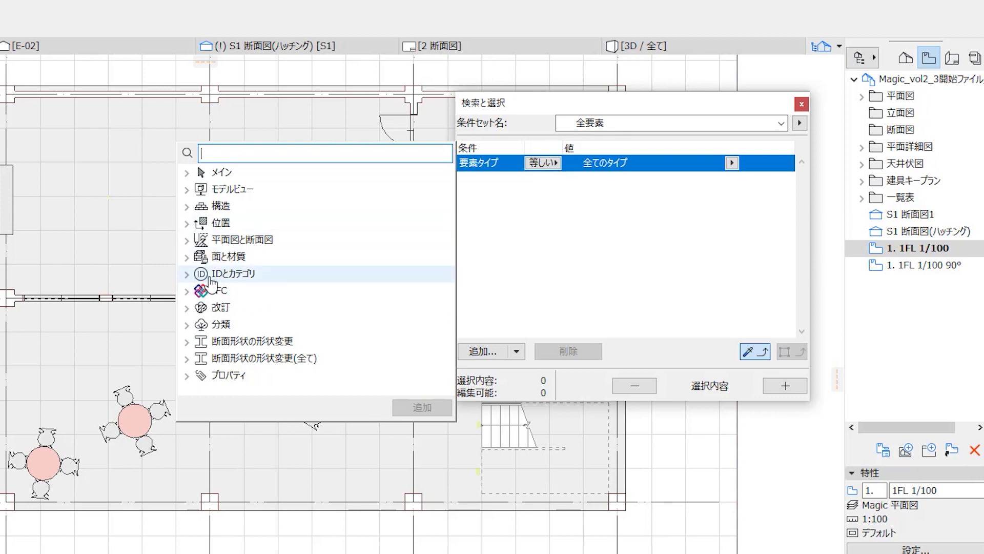
left_click(188, 274)
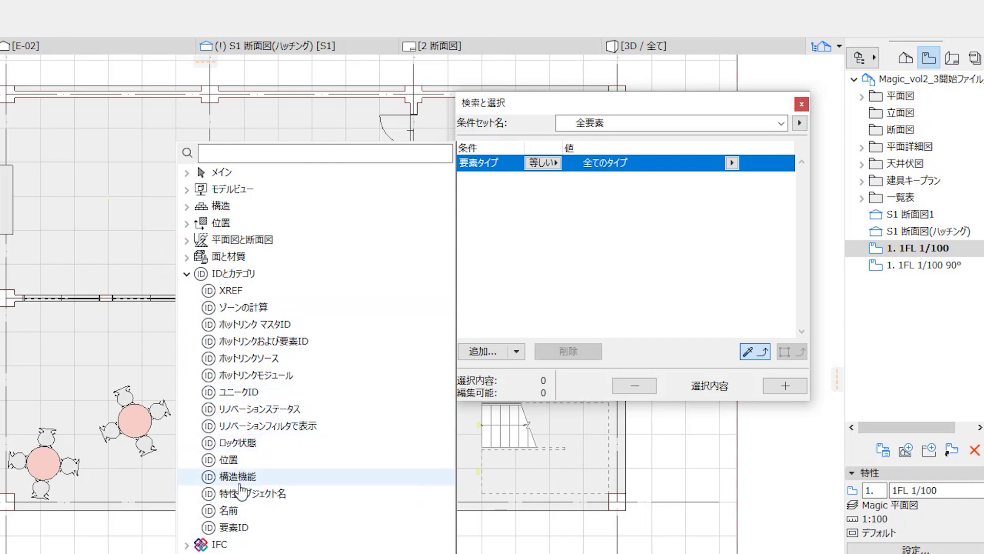
left_click(241, 511)
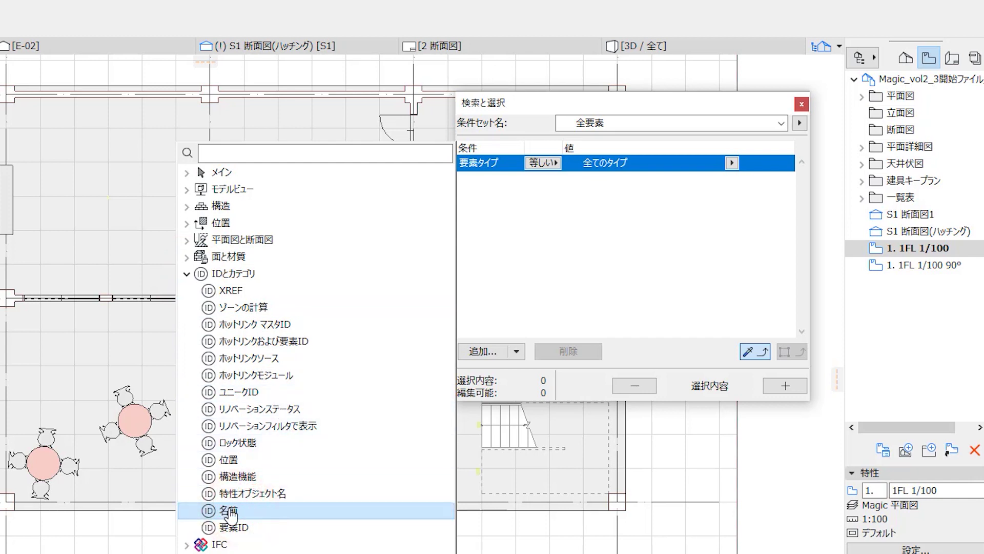
double_click(241, 511)
Step: Set up a name condition row in Find & Select and move the search window aside
left_click(517, 226)
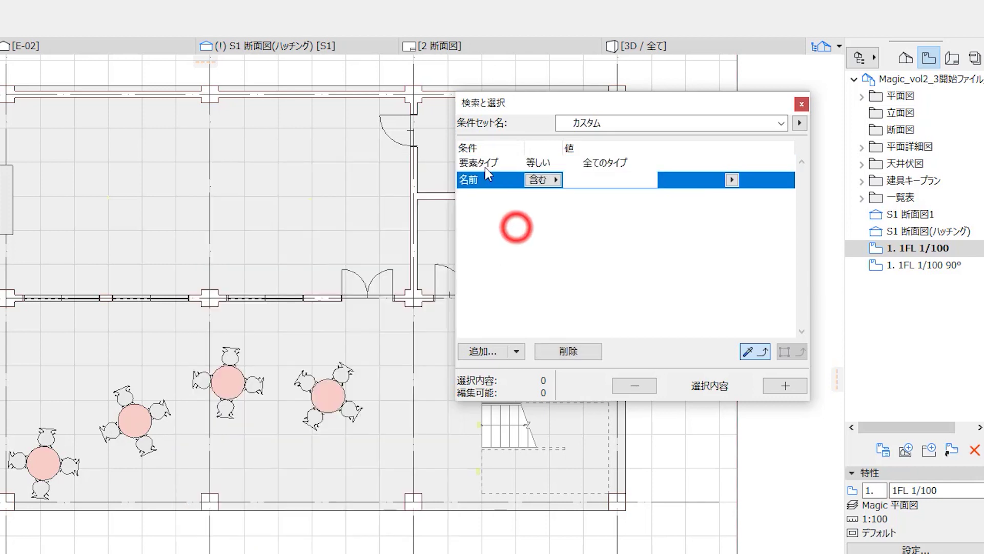
left_click(484, 164)
left_click(486, 181)
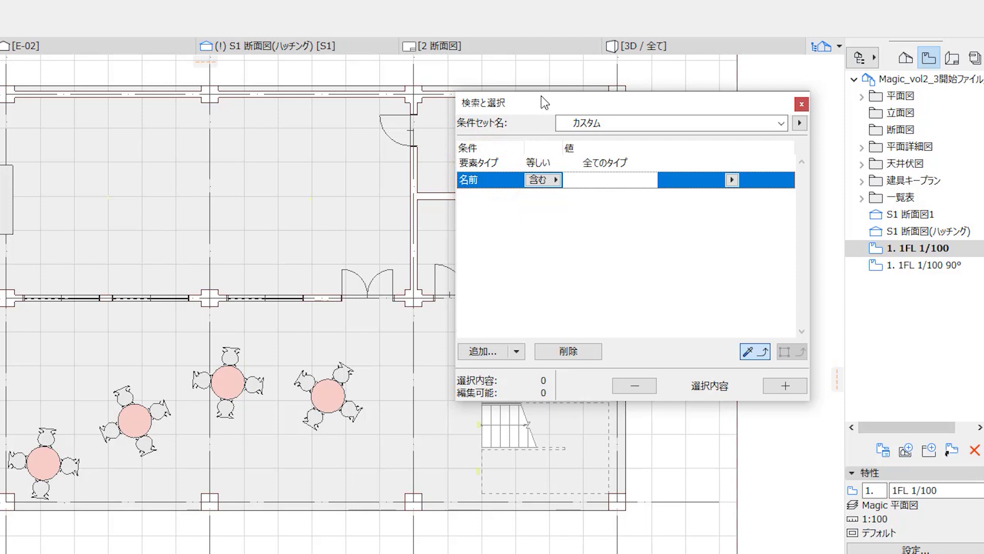
left_click_drag(543, 100, 462, 89)
left_click(512, 172)
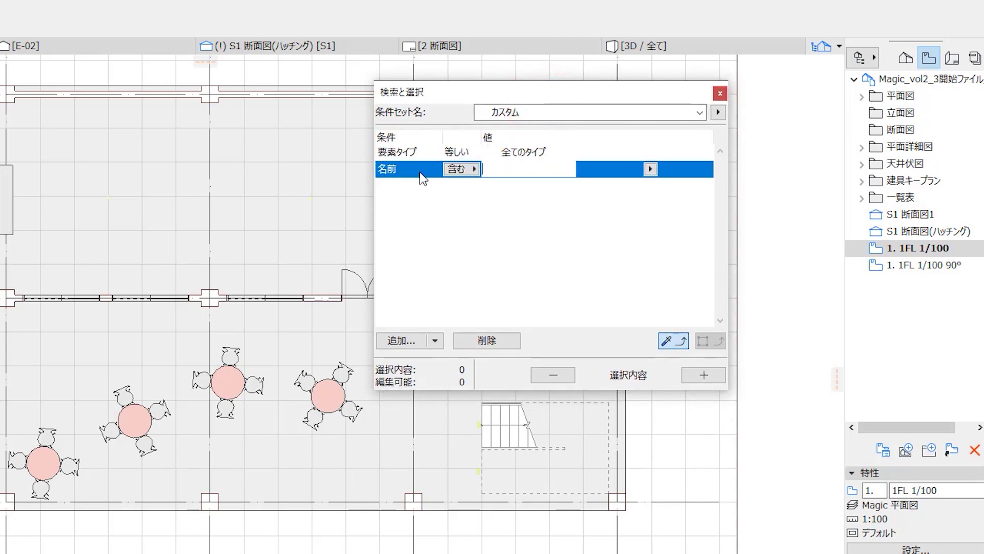
left_click(406, 154)
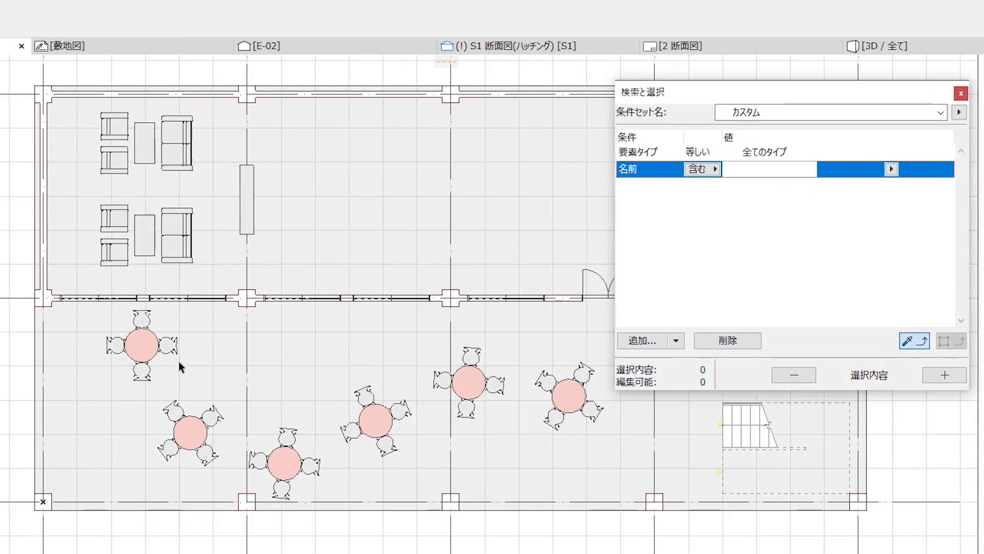
Step: Sample a デザイナーチェア 01 chair as search criteria and select all 24 matching chairs
left_click(169, 345)
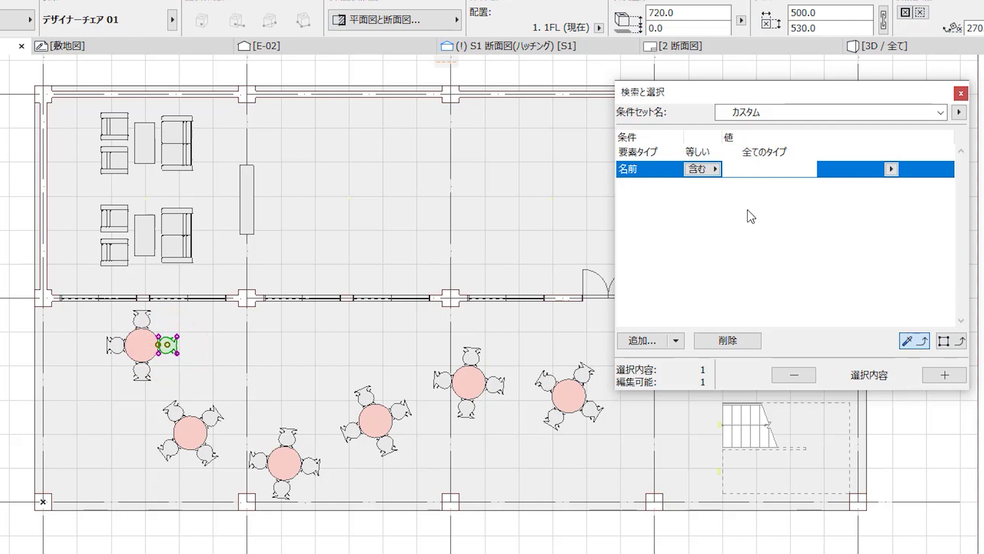
left_click(338, 366)
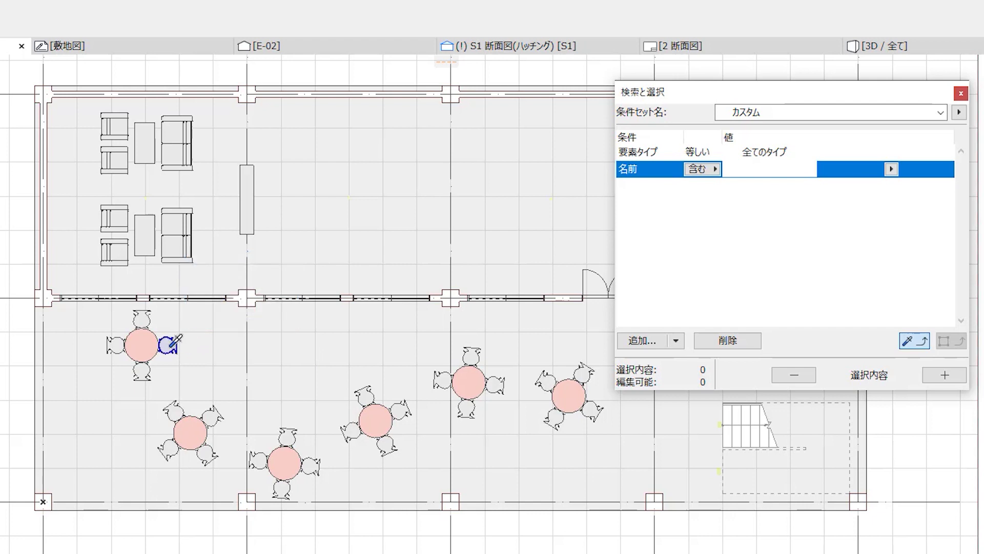
mouse_move(167, 345)
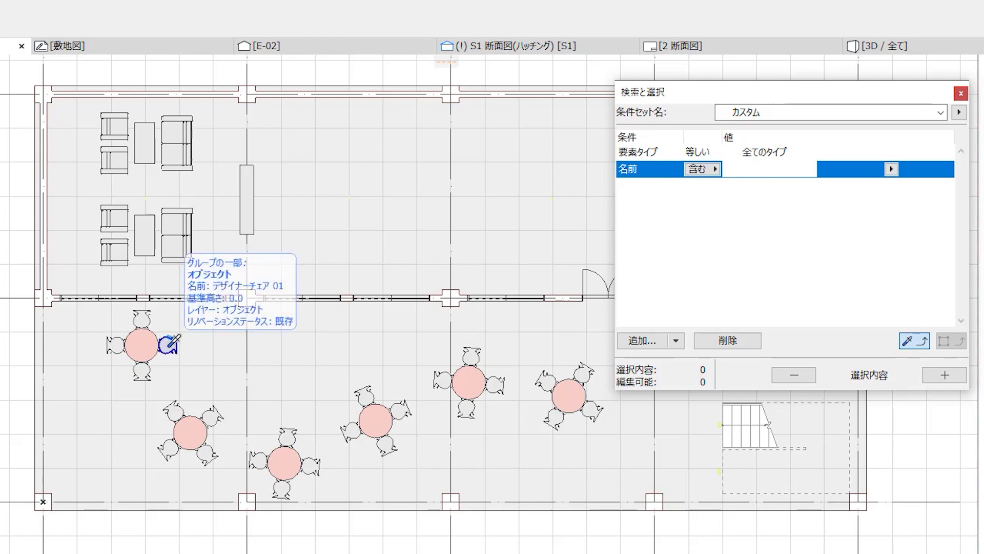
left_click(168, 345)
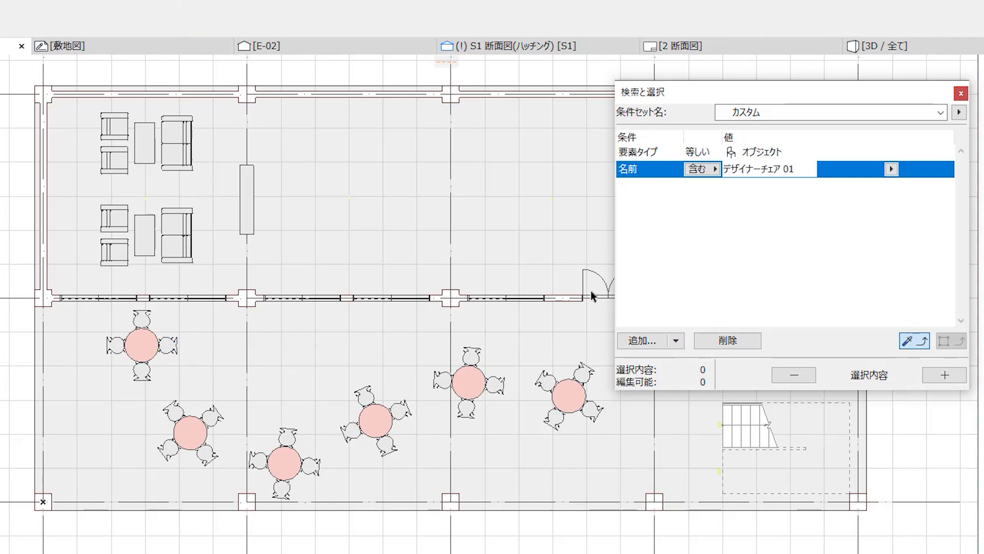
left_click(172, 342)
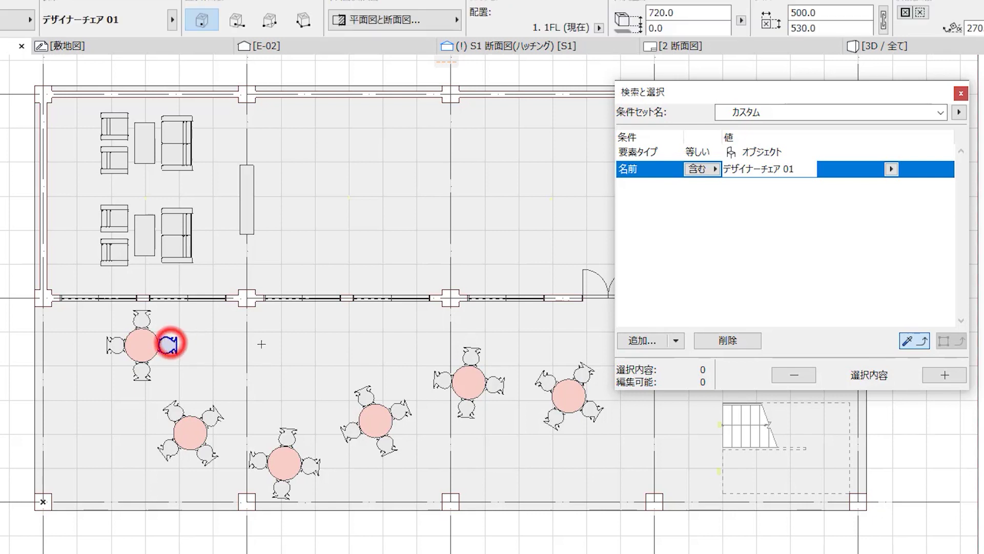
left_click(296, 356)
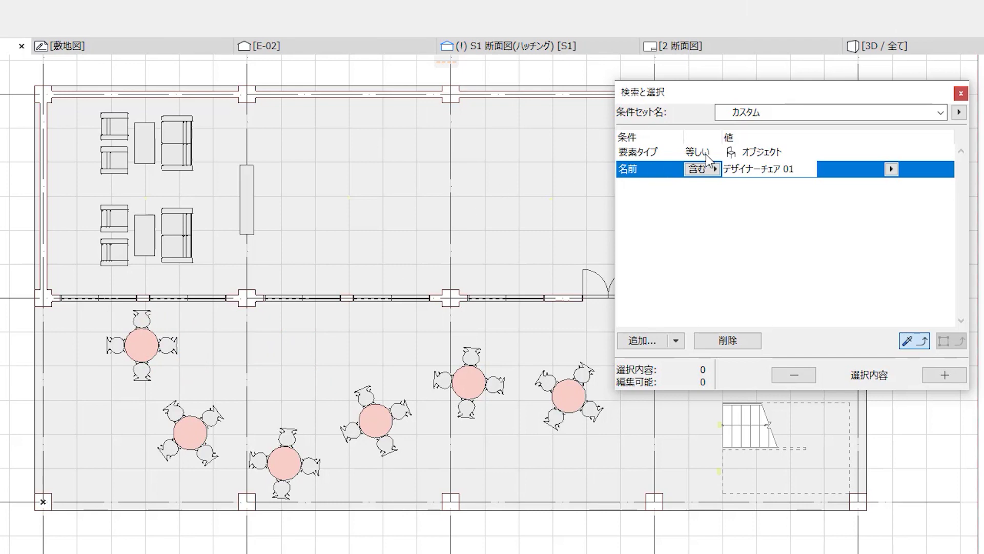
left_click(944, 375)
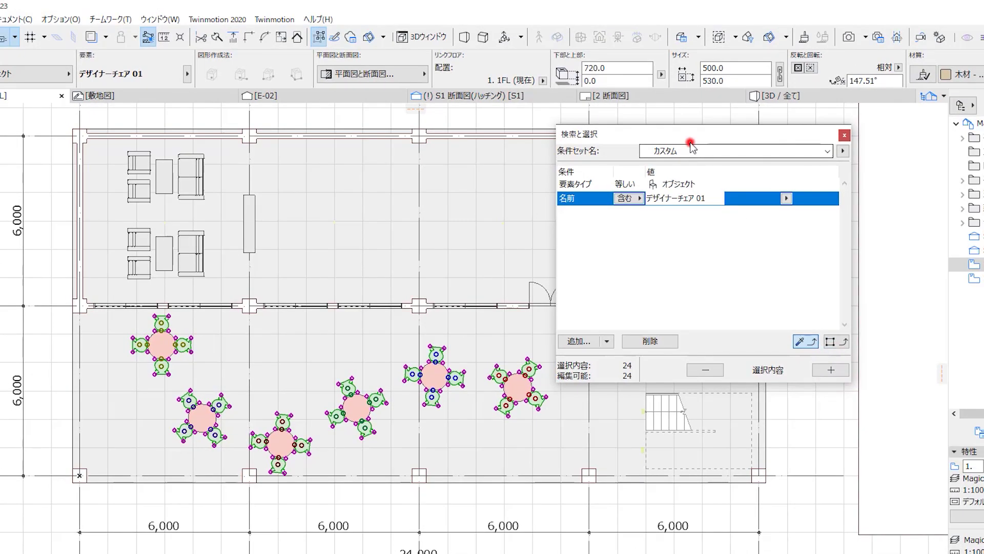
Step: Set the selected chairs' 2D 塗りつぶし背景ペン to pale yellow, confirm, and deselect them
left_click_drag(690, 143, 793, 115)
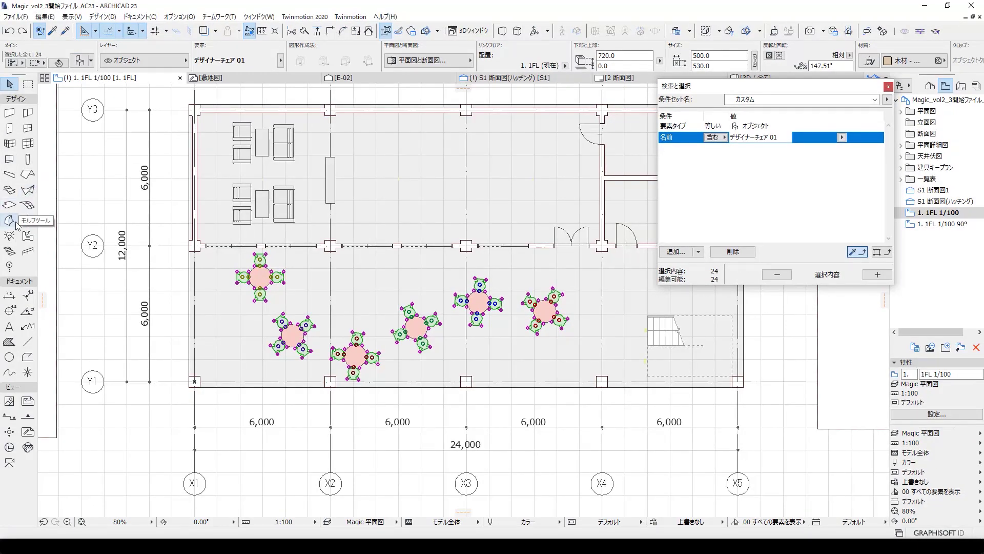
double_click(28, 221)
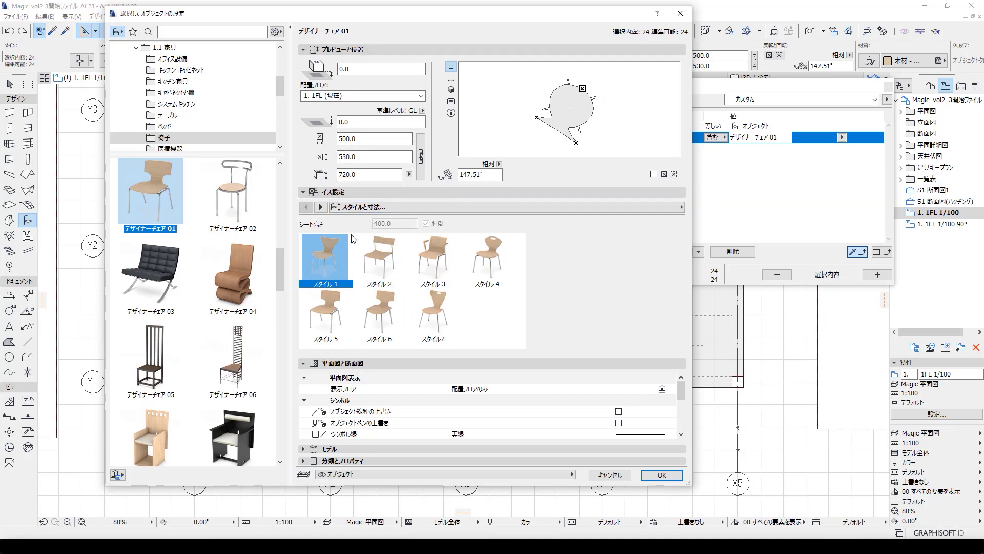
left_click(338, 208)
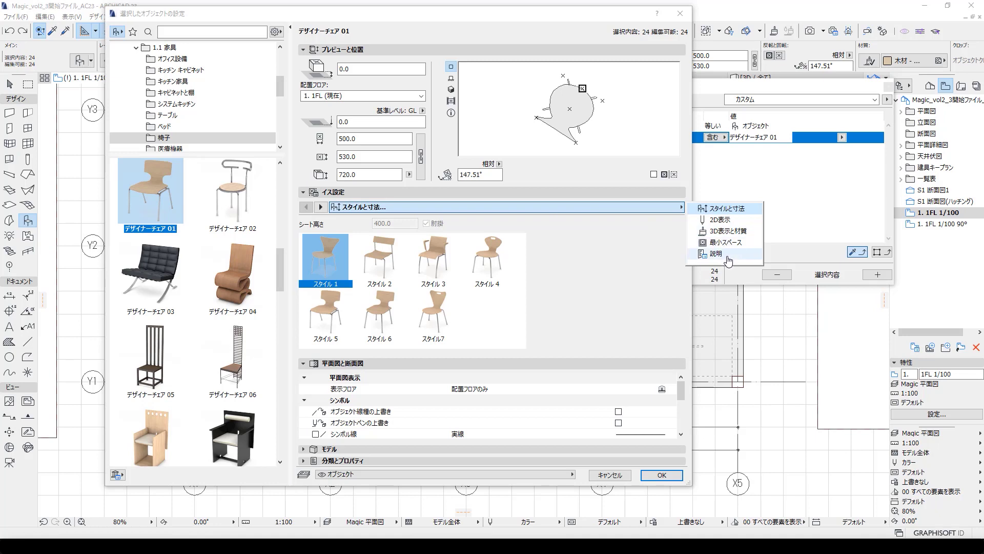
left_click(720, 219)
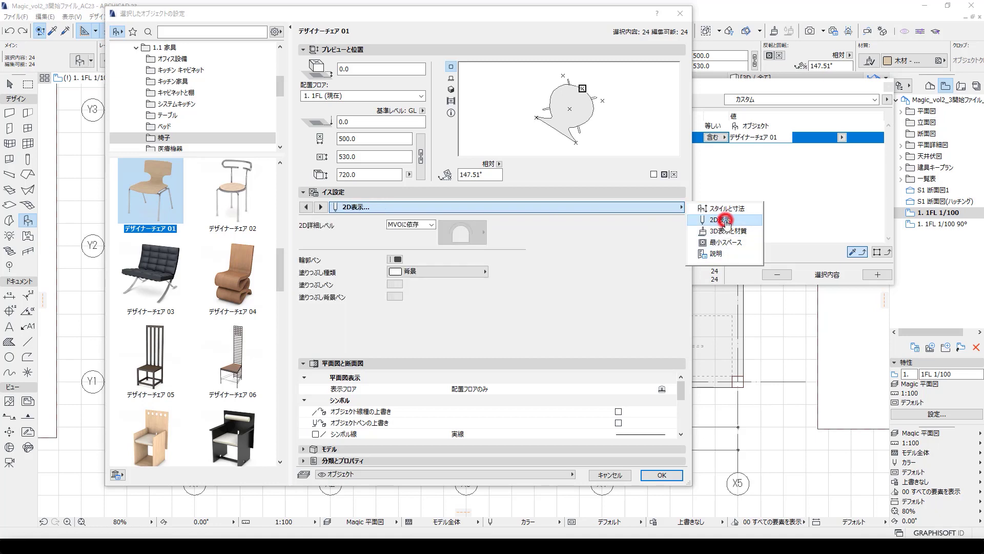
left_click(395, 297)
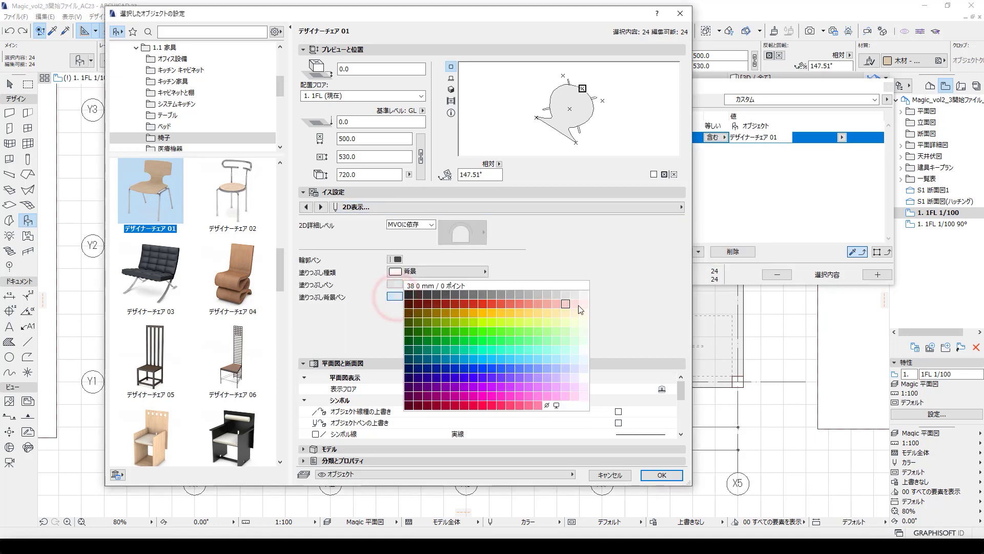
left_click(547, 312)
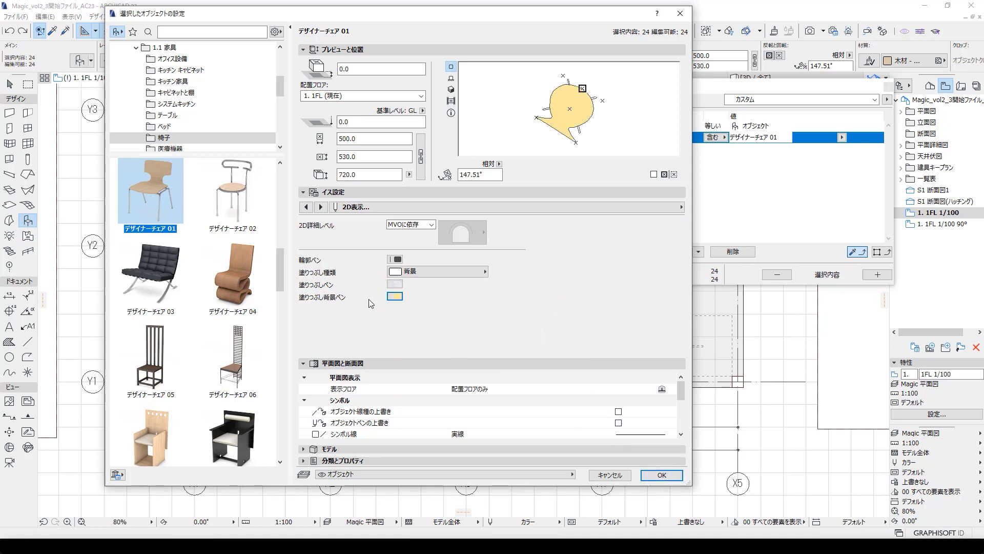
left_click(395, 296)
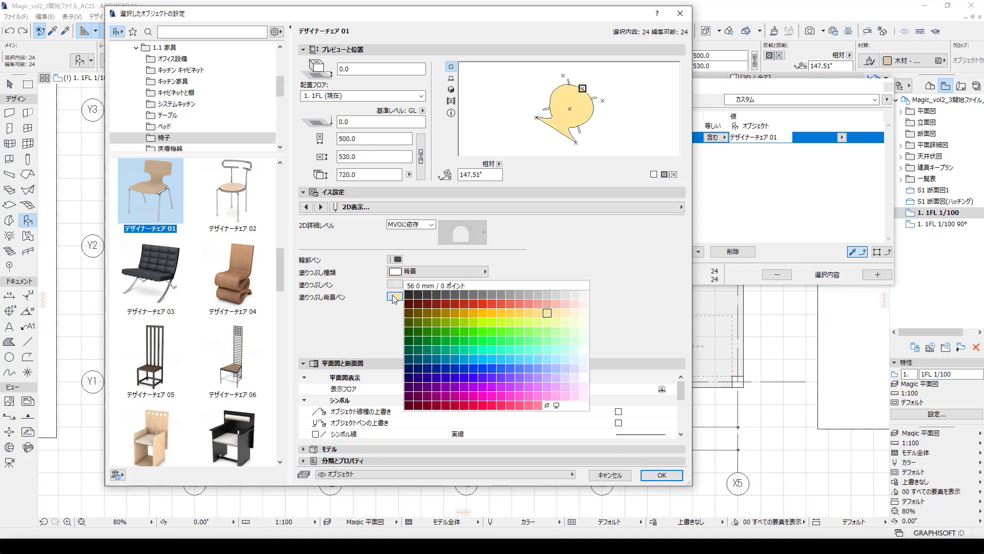
left_click(377, 328)
left_click(660, 475)
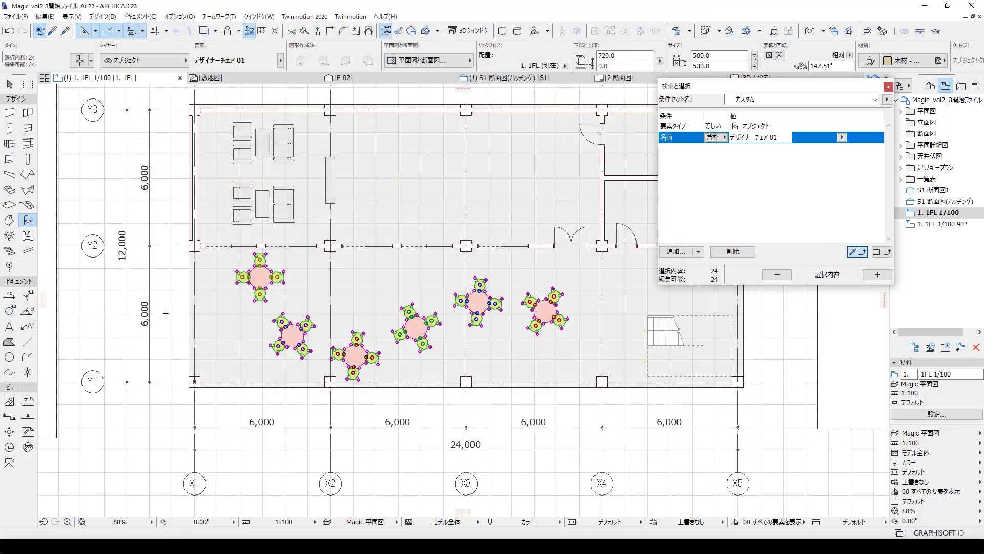
left_click(165, 313)
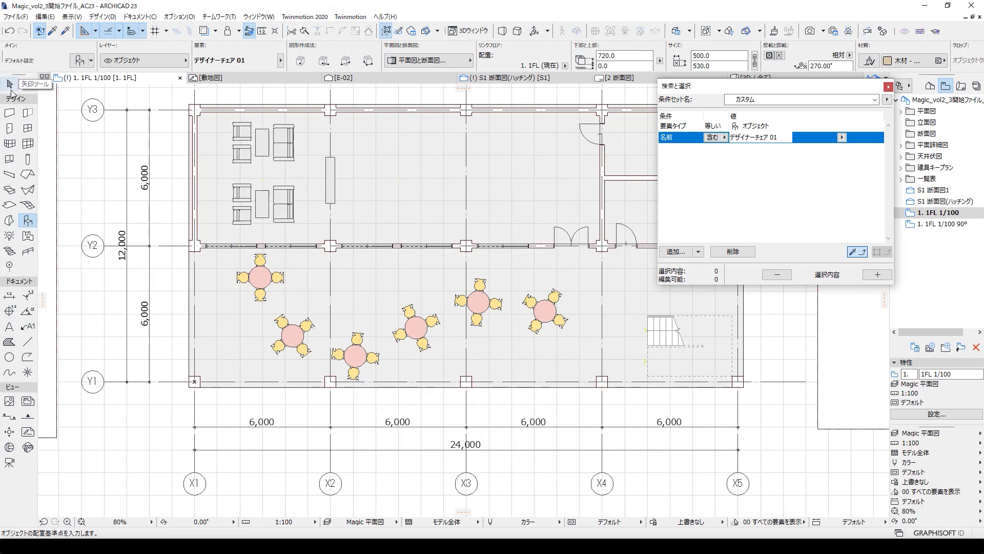
Step: Sample a sofa's name, select both ソファーレイアウト objects, and open their settings with Ctrl+T
left_click(10, 83)
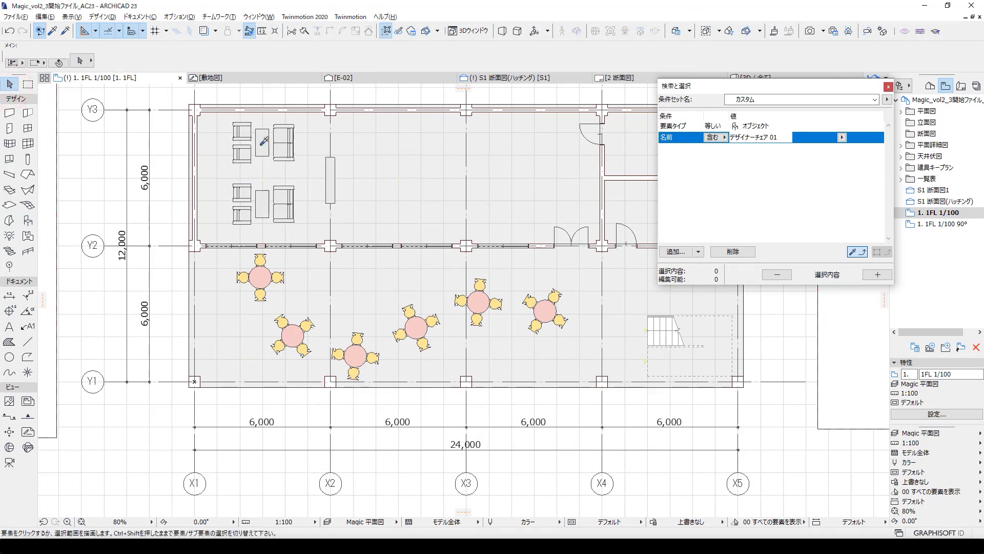
left_click(262, 143)
left_click(296, 155, "alt")
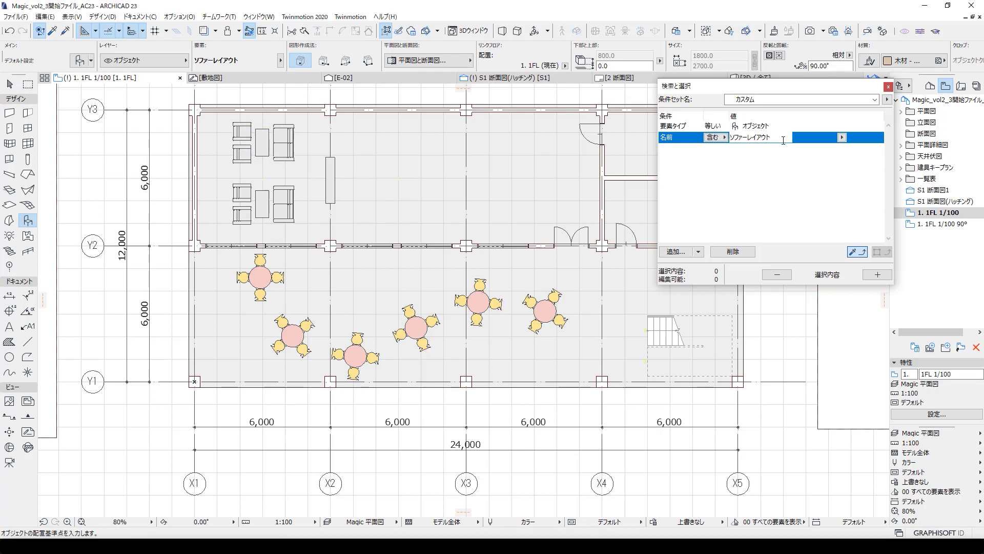
key("Escape")
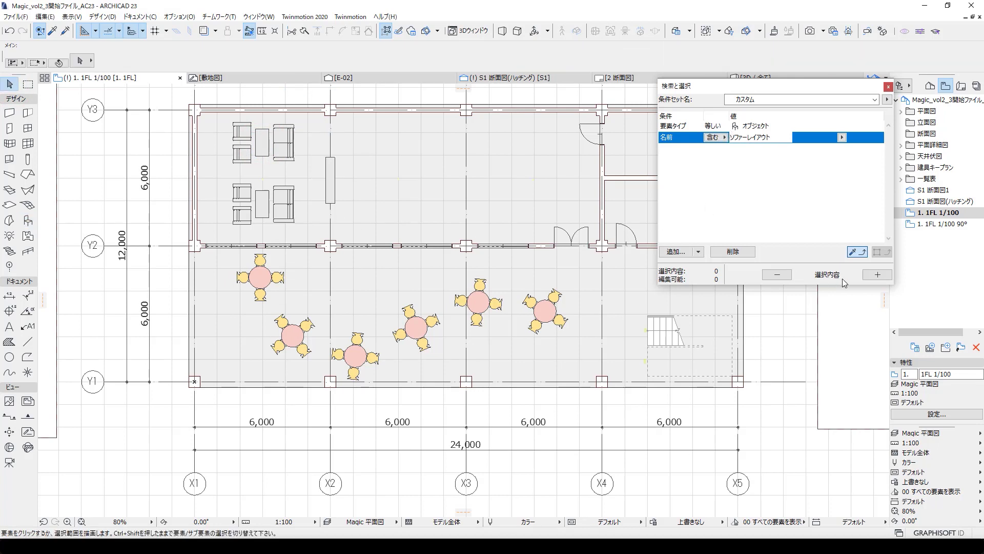
left_click(878, 274)
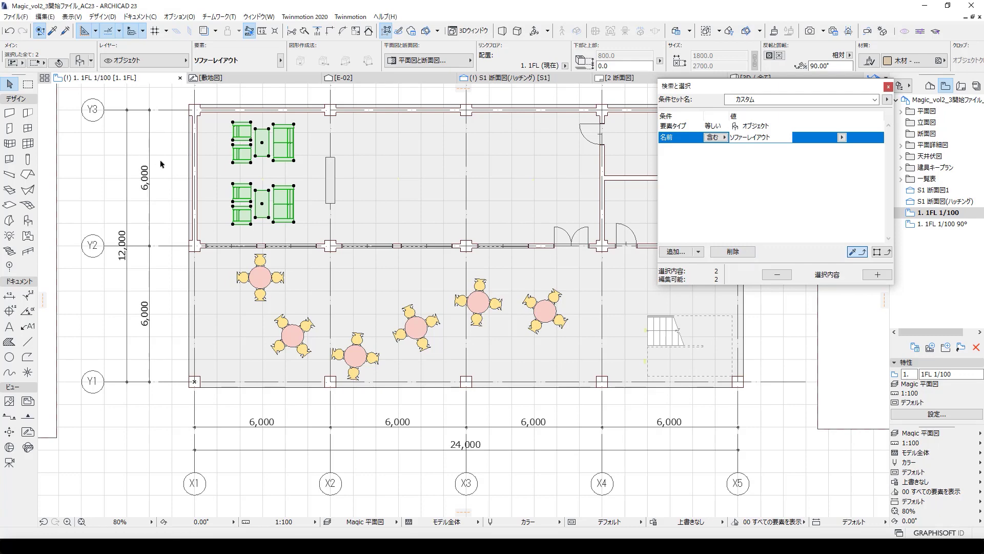
key("ctrl+t")
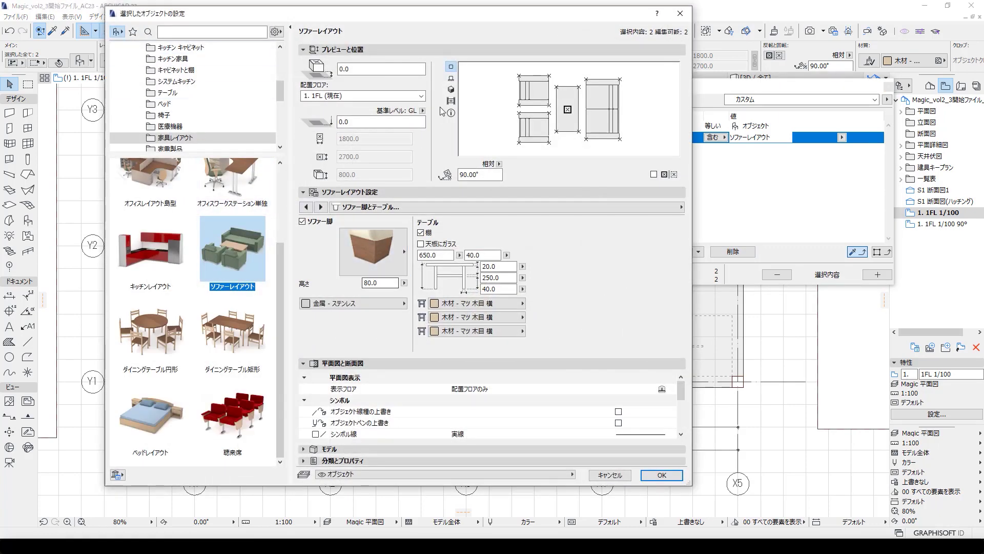
Step: On the 2D表示 page, set the sofas' 塗りつぶし背景ペン to light green, confirm, and deselect
left_click_drag(426, 15, 613, 29)
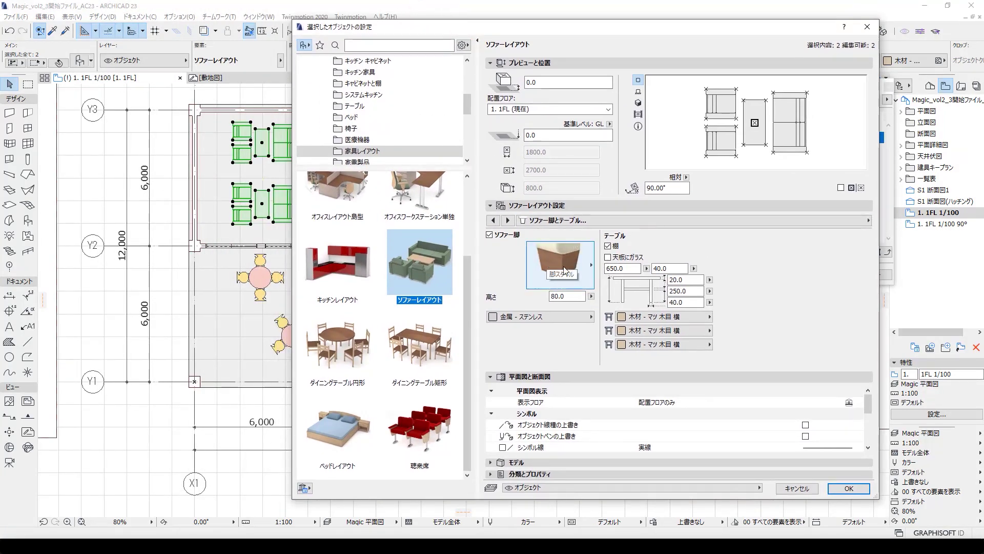
left_click(579, 277)
left_click(532, 206)
left_click(545, 222)
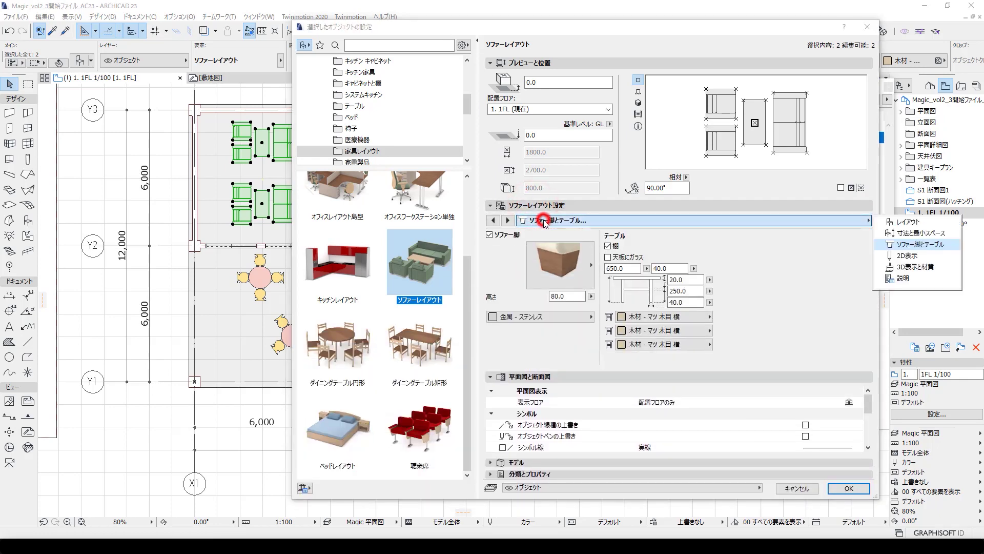
left_click(907, 256)
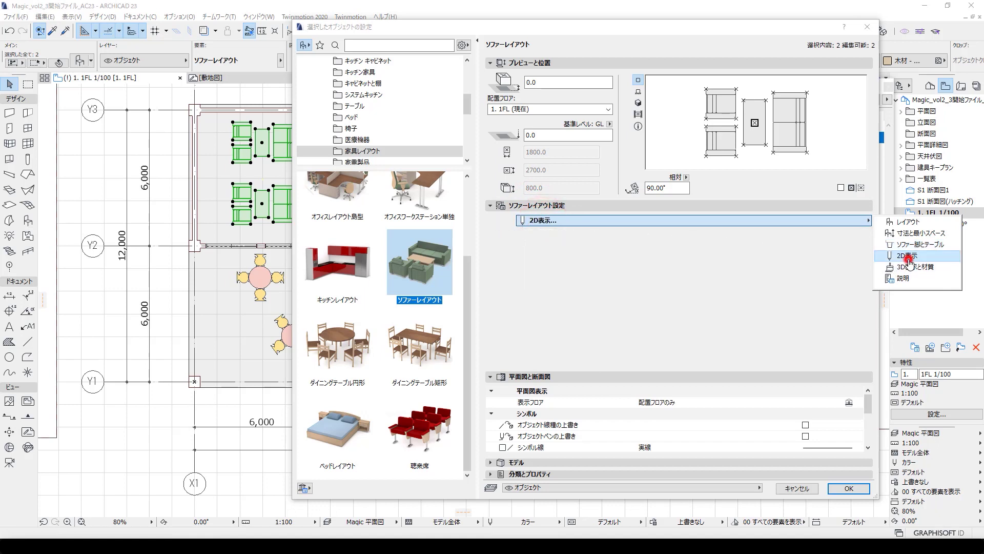
left_click(620, 323)
left_click(588, 307)
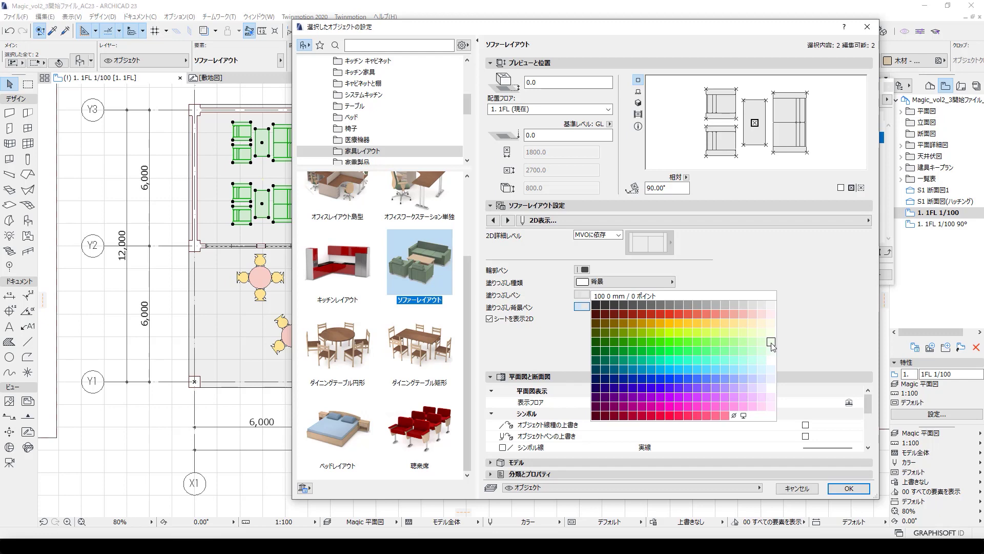
left_click(771, 344)
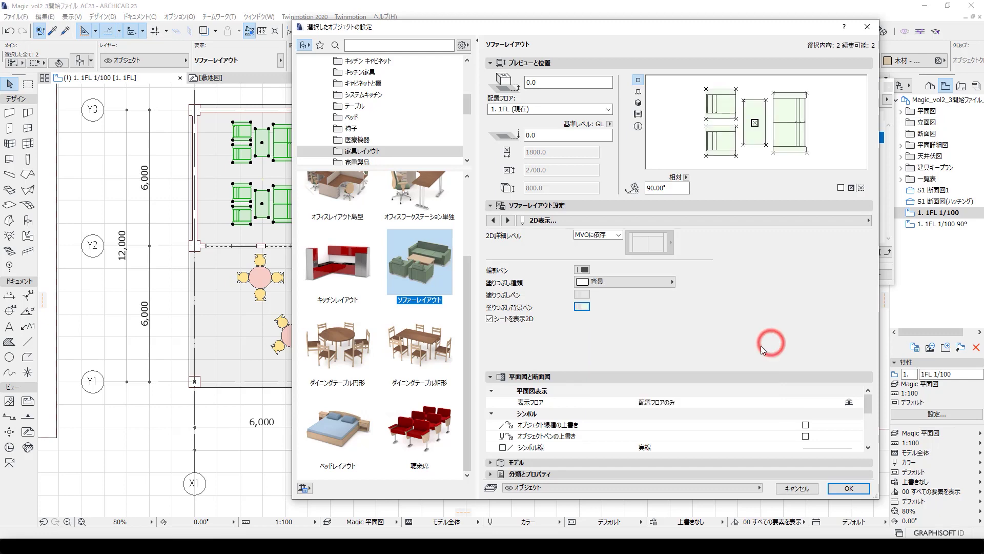
left_click(849, 488)
left_click(163, 336)
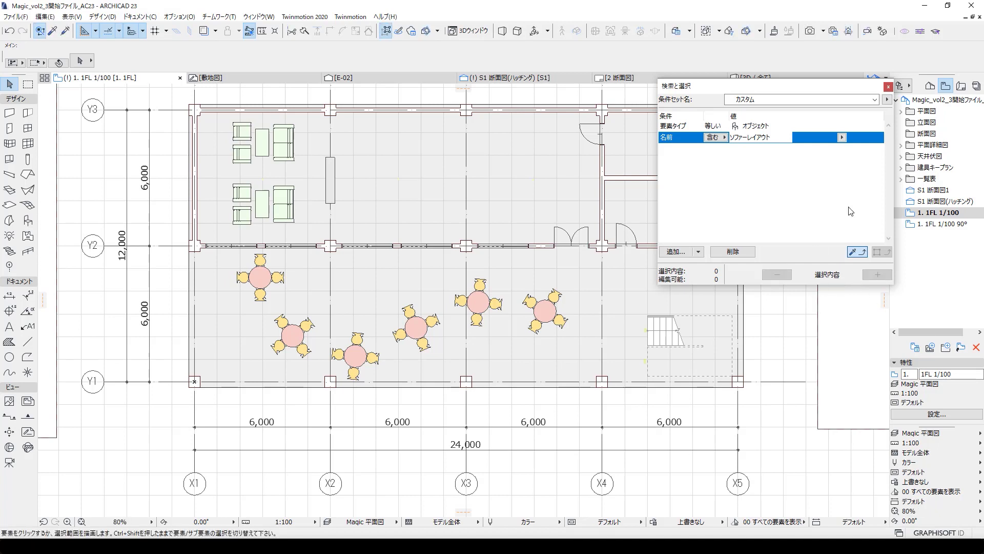
Step: Close Find & Select and save the current view under the name '1FL 1/100 カラー'
left_click(888, 86)
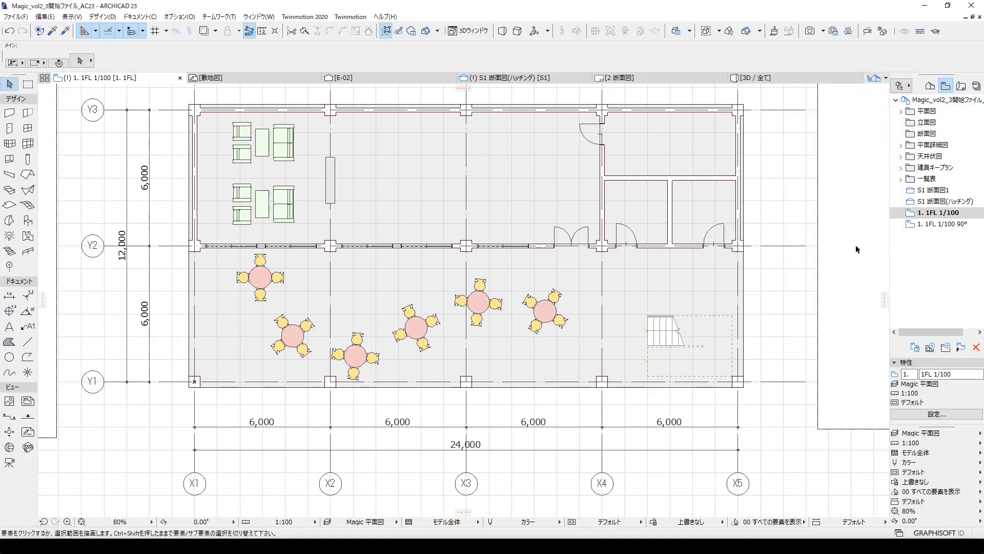
left_click(930, 348)
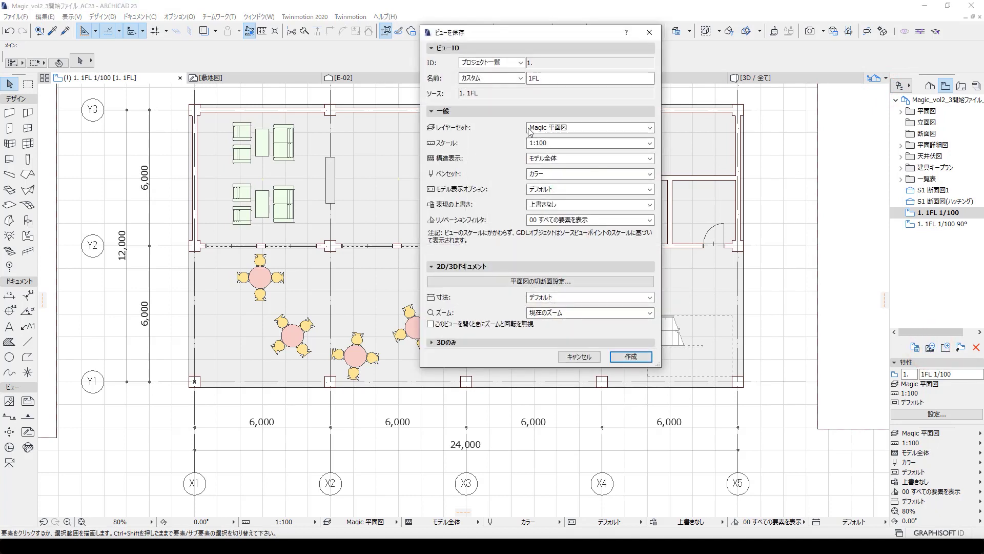
left_click(552, 76)
type("1")
key("Return")
key("Zenkaku_Hankaku")
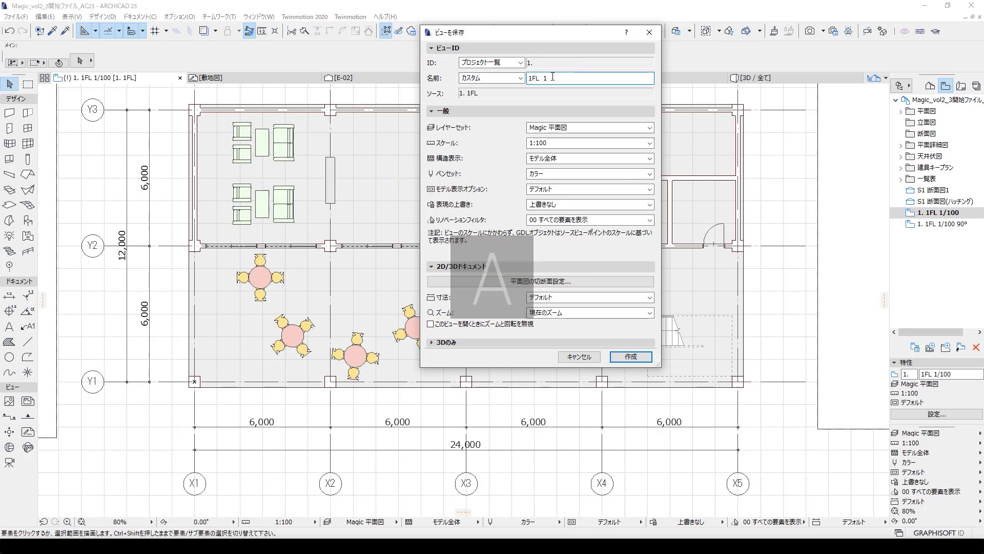
type("/100")
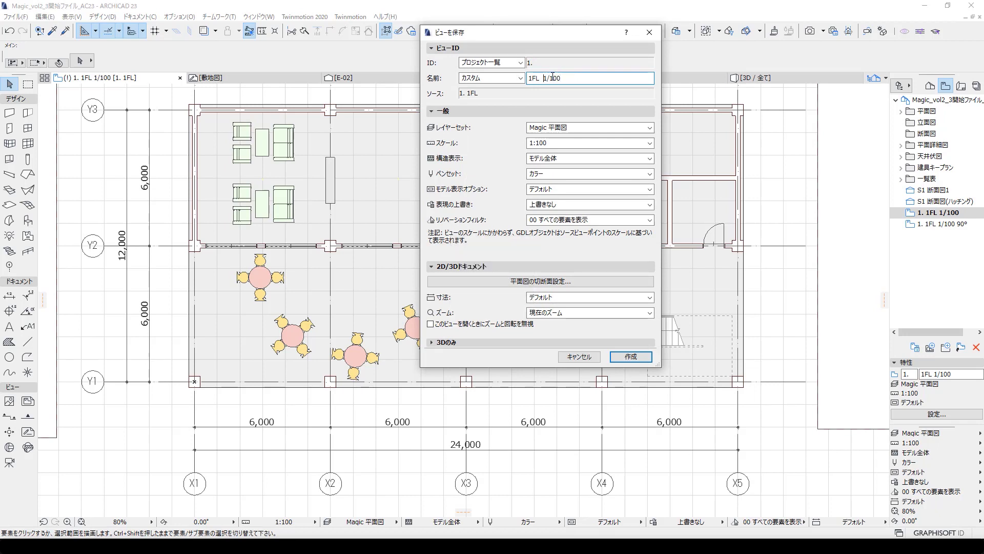
key("BackSpace")
type("カラー")
key("Return")
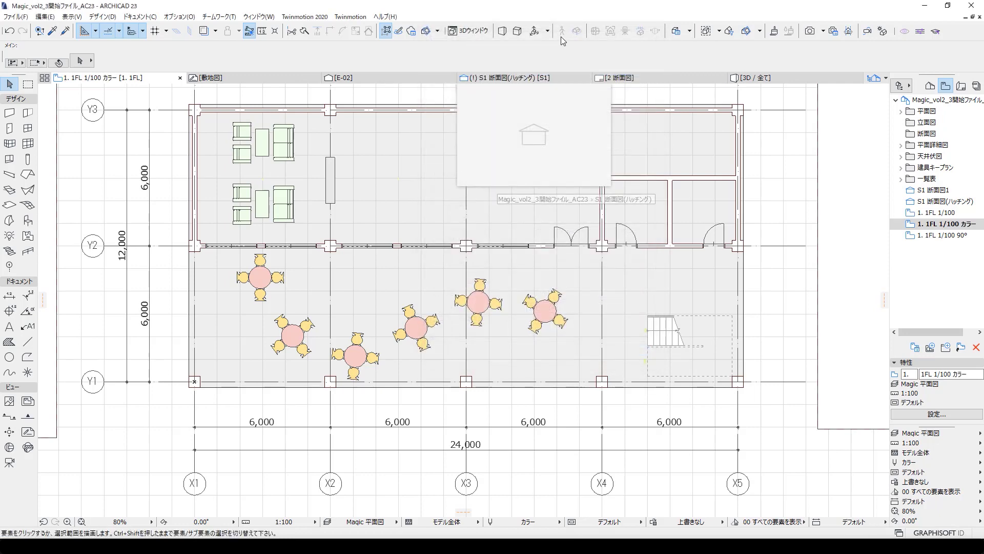
Step: Open the grayscale 1FL 1/100 view, then the カラー view, then show the Project Map
double_click(942, 213)
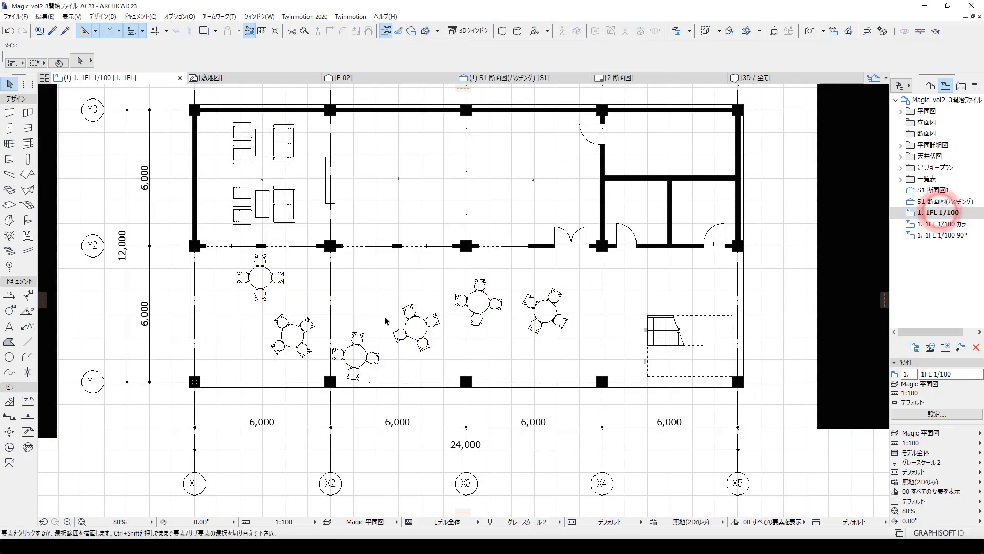
double_click(936, 225)
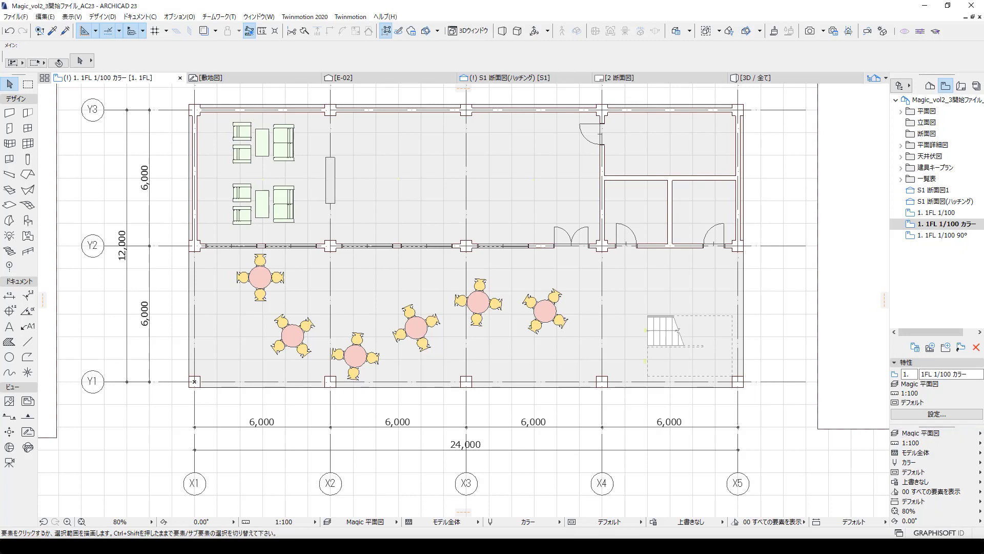
left_click(929, 87)
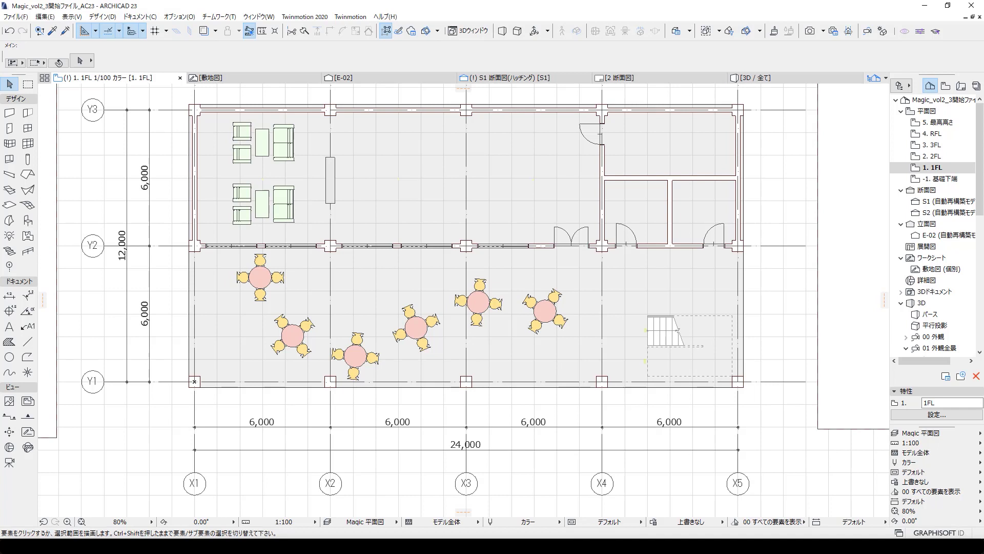
Step: Open section S1 and set its pen set to デフォルト in the Quick Options bar
double_click(944, 201)
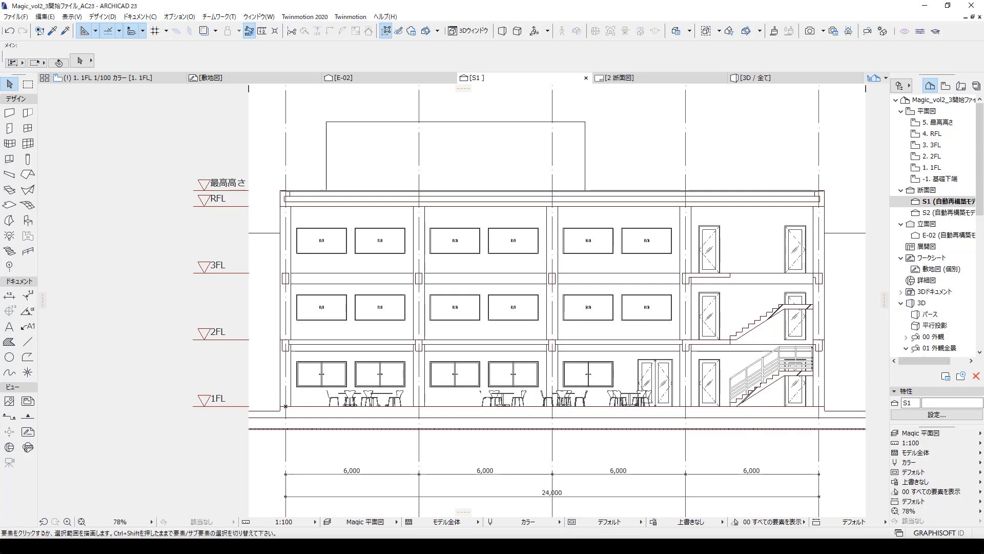
left_click(536, 524)
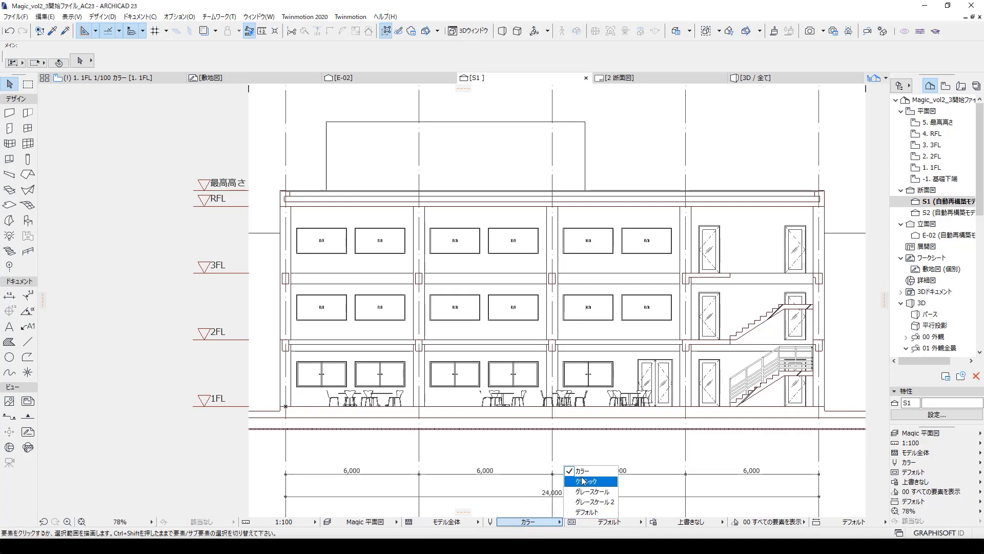
left_click(589, 512)
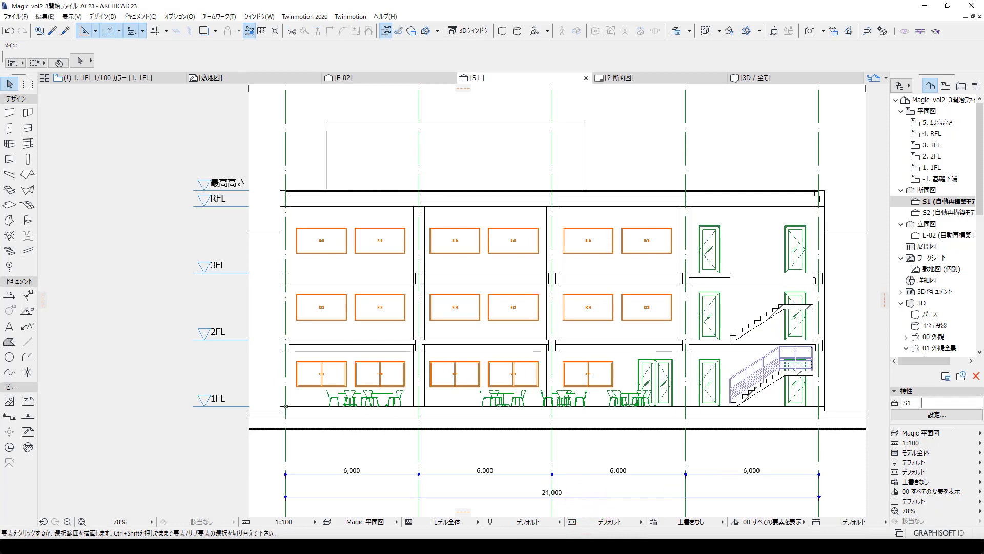
left_click(599, 522)
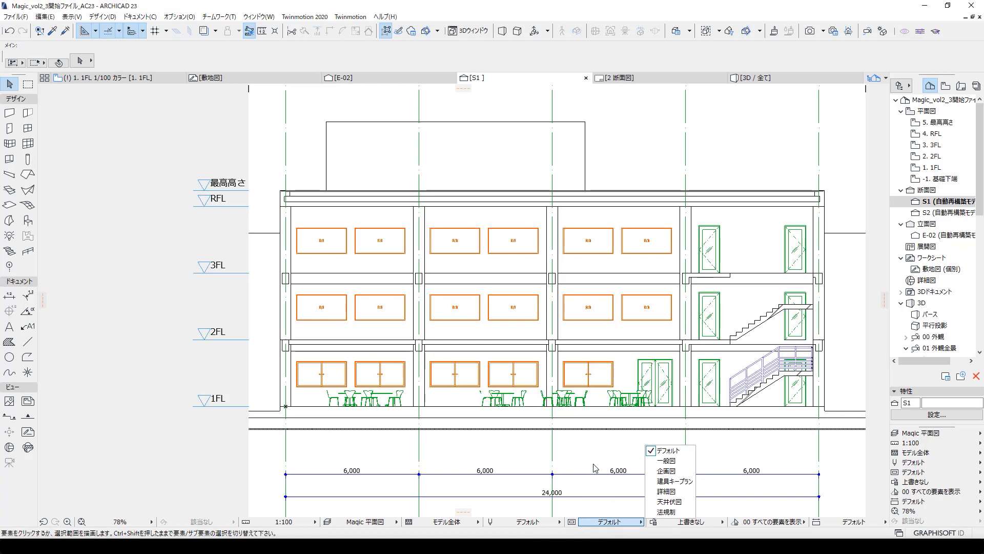
left_click(521, 465)
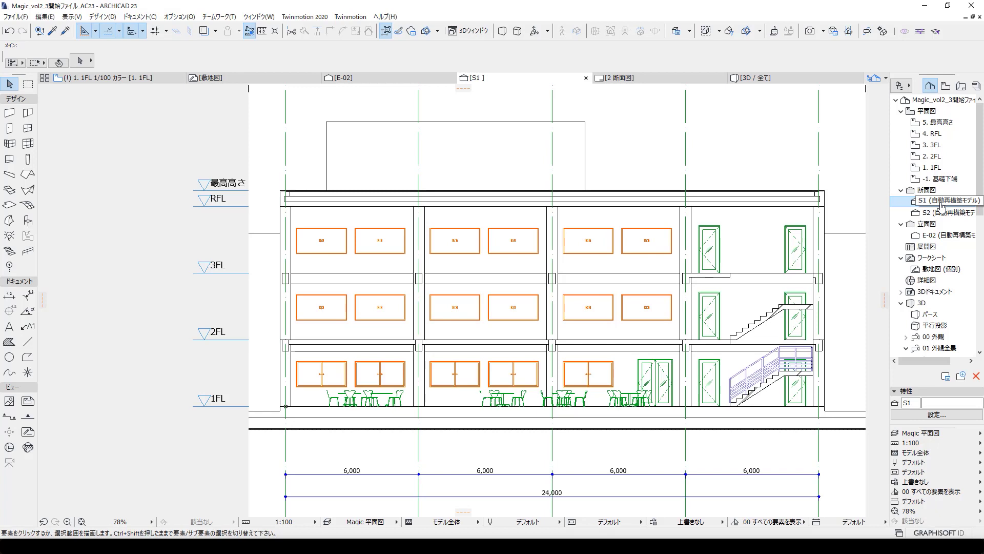
left_click(942, 206)
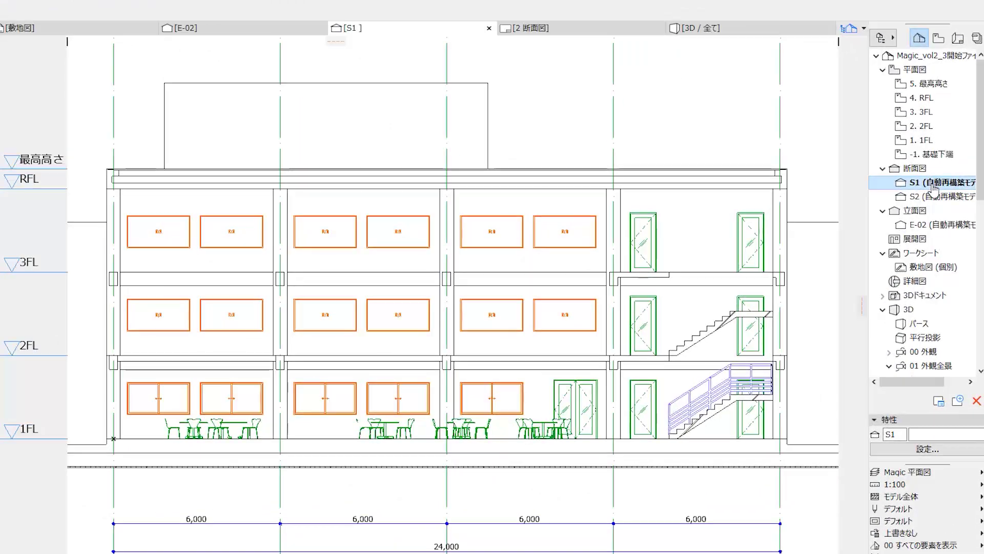
Step: In S1's Section Settings, enable uniform cut pens: line 41, fill 101, background 121
right_click(942, 205)
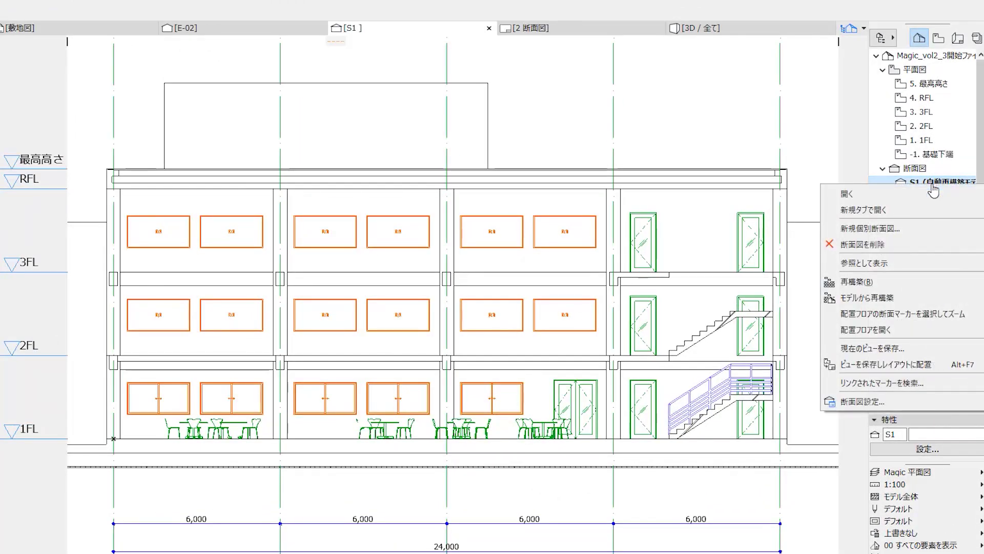
left_click(883, 404)
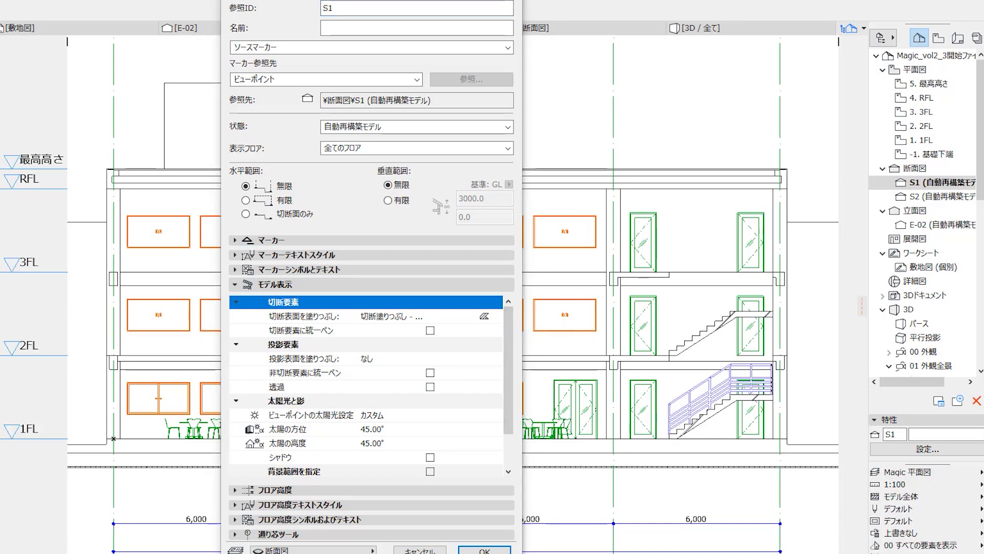
left_click(392, 330)
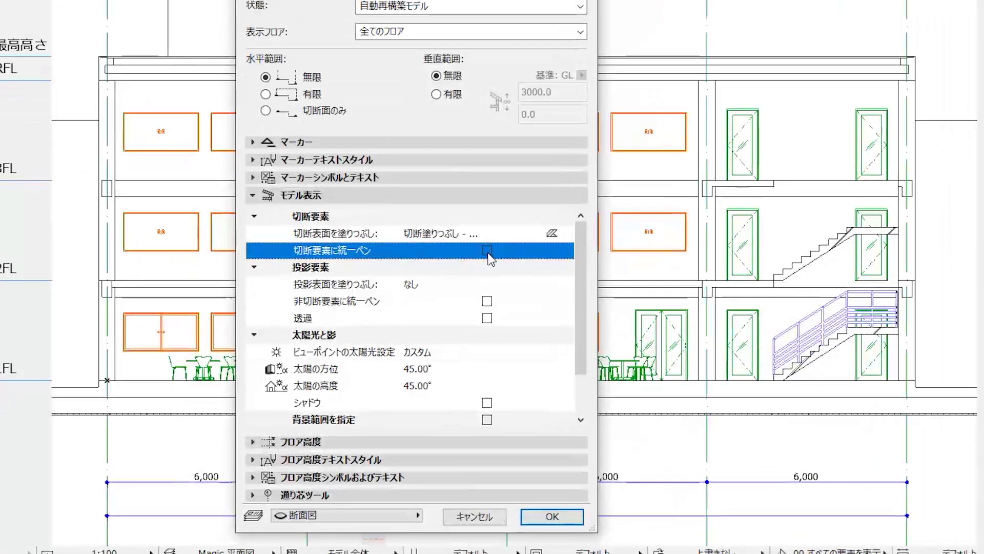
left_click(430, 331)
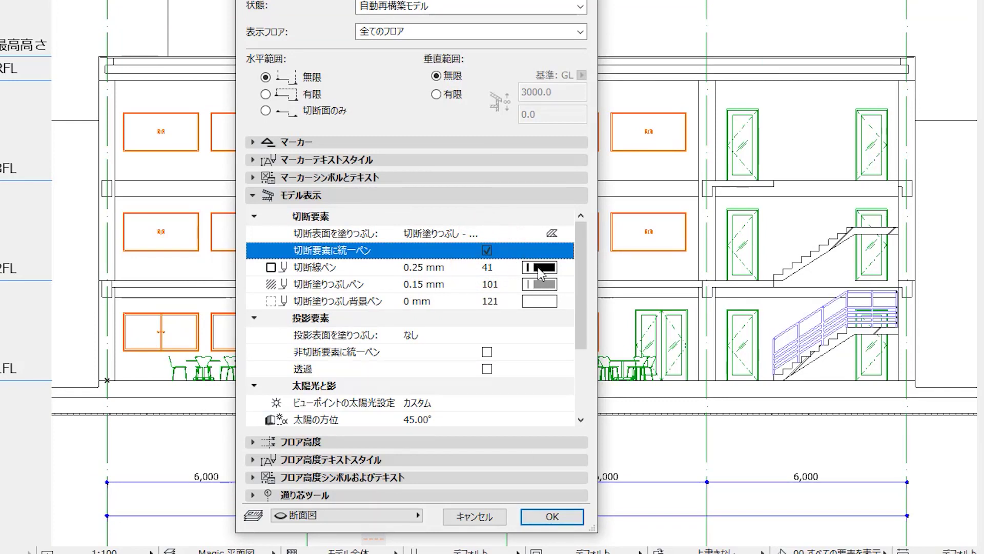
left_click(537, 266)
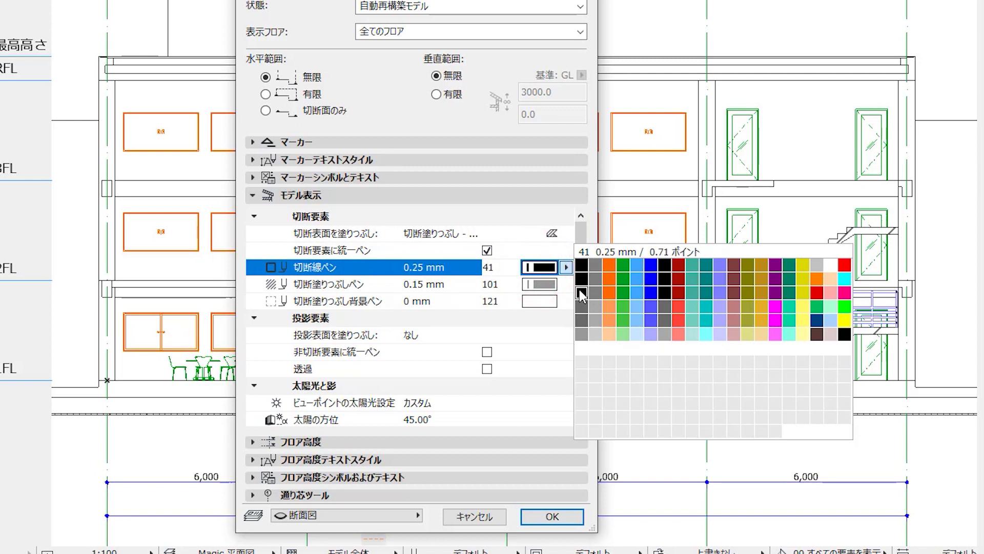
left_click(582, 296)
left_click(540, 284)
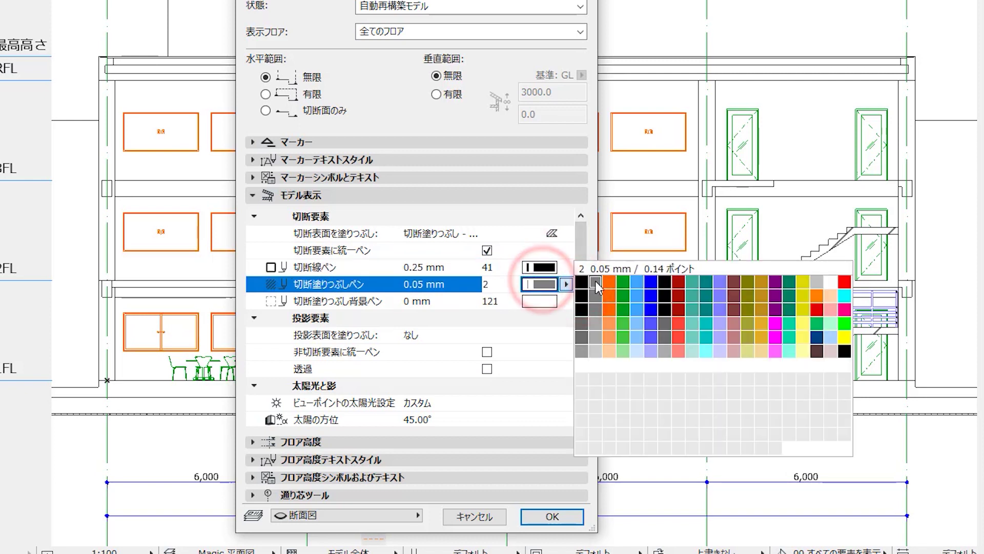
left_click(582, 350)
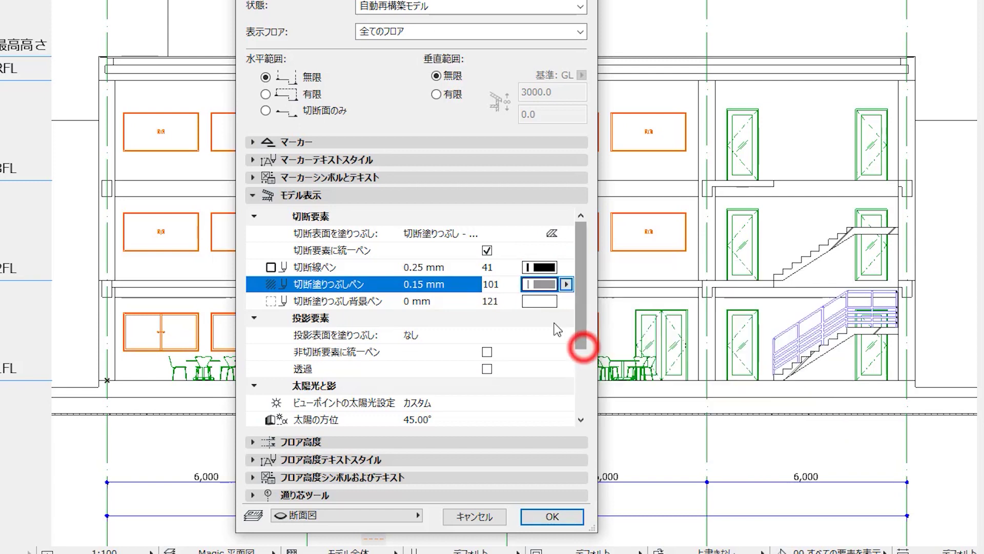
left_click(566, 301)
left_click(566, 301)
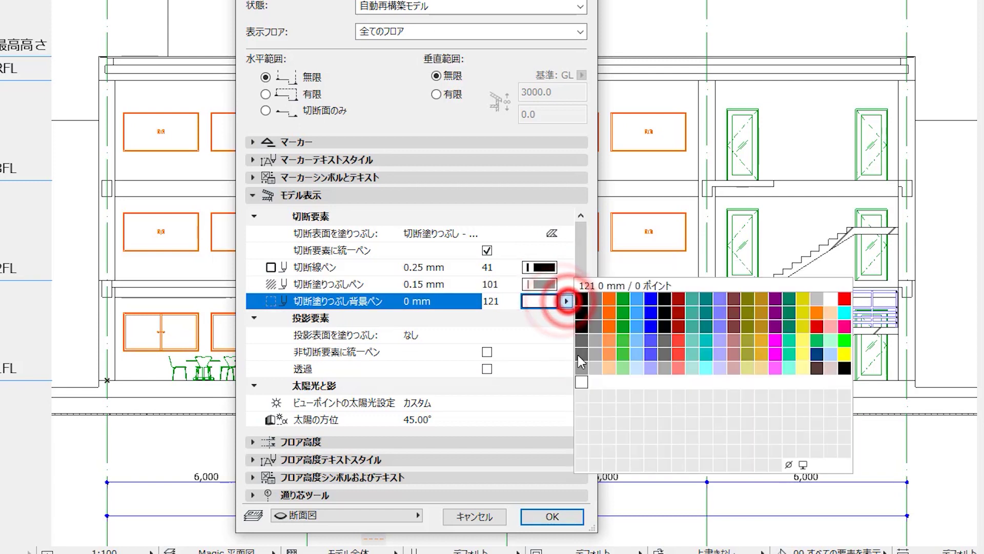
left_click(584, 384)
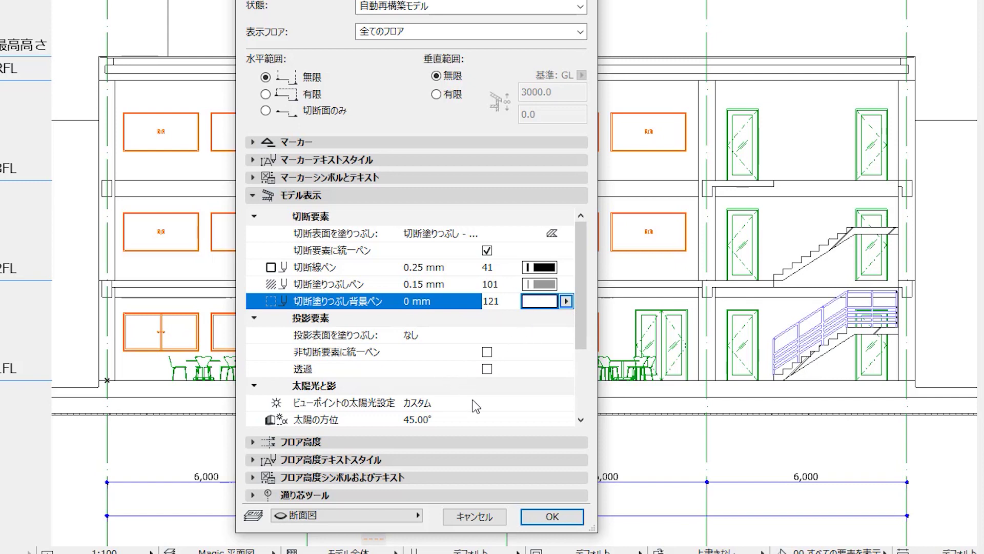
left_click(567, 518)
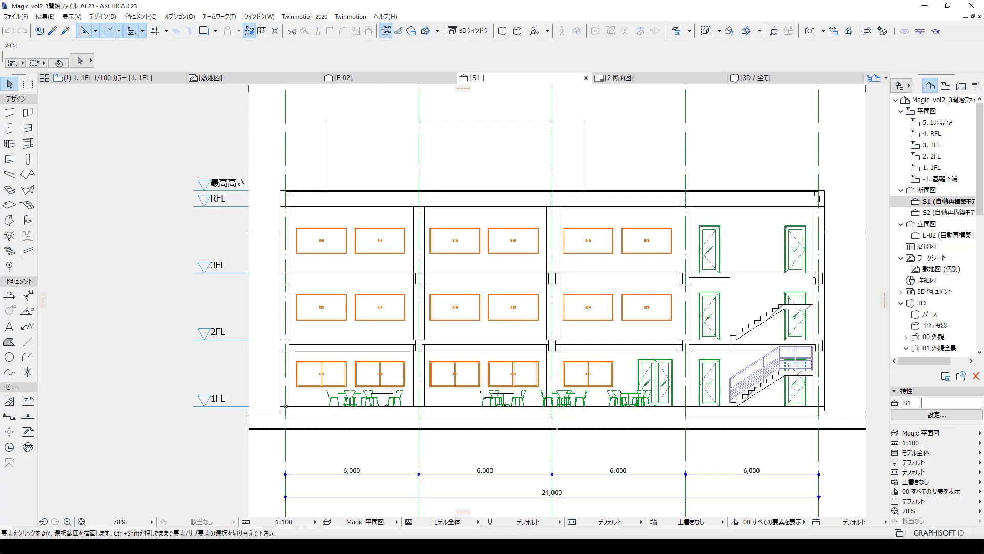
Step: Choose 無地(2Dのみ) from the status bar's Graphic Override Combination popup for section S1
left_click(682, 521)
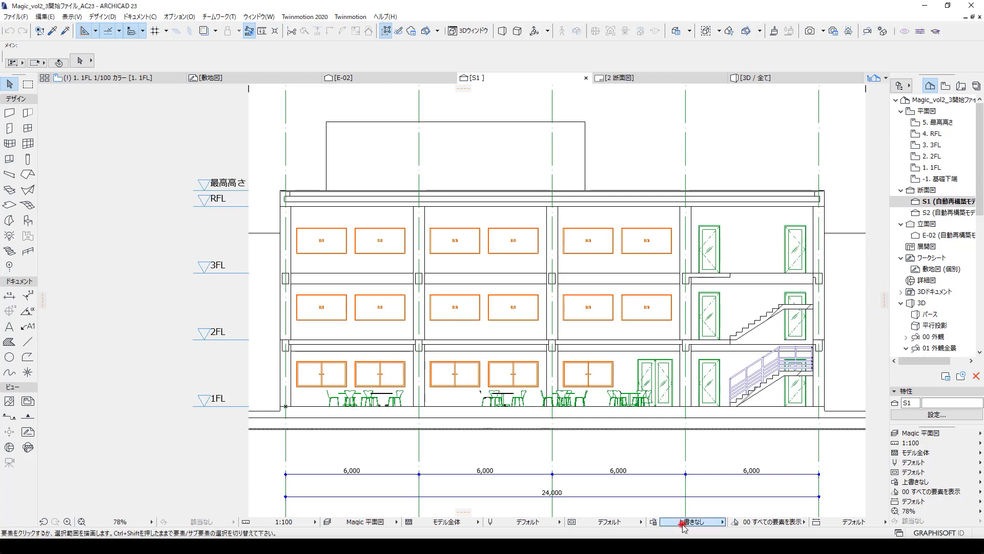
left_click(760, 512)
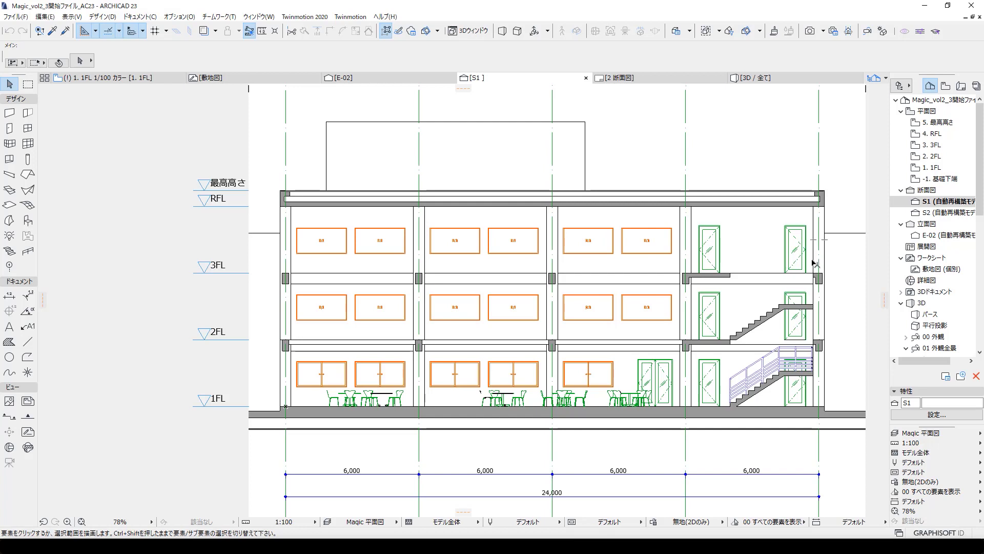
left_click(815, 264)
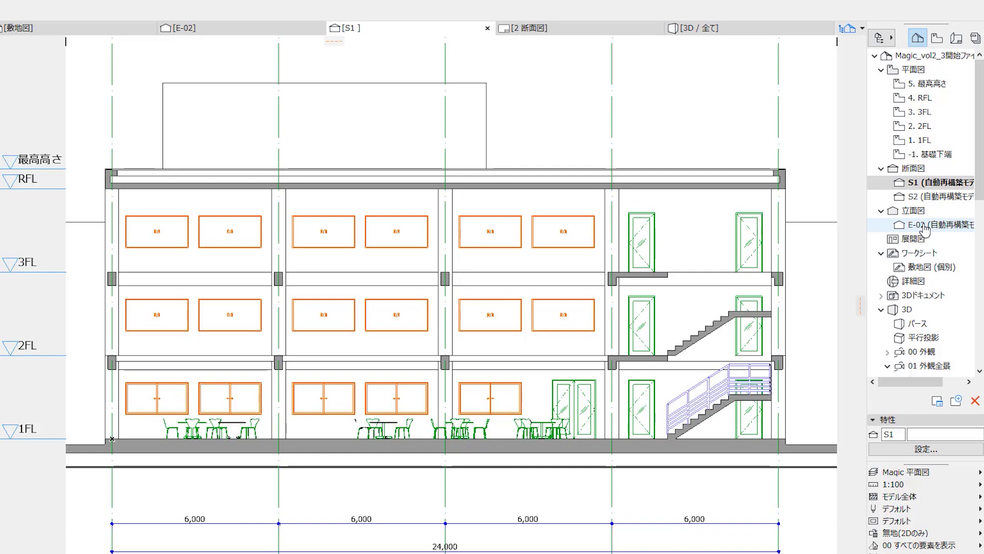
Step: Open elevation E-02 from the Elevations list in the Navigator
double_click(925, 226)
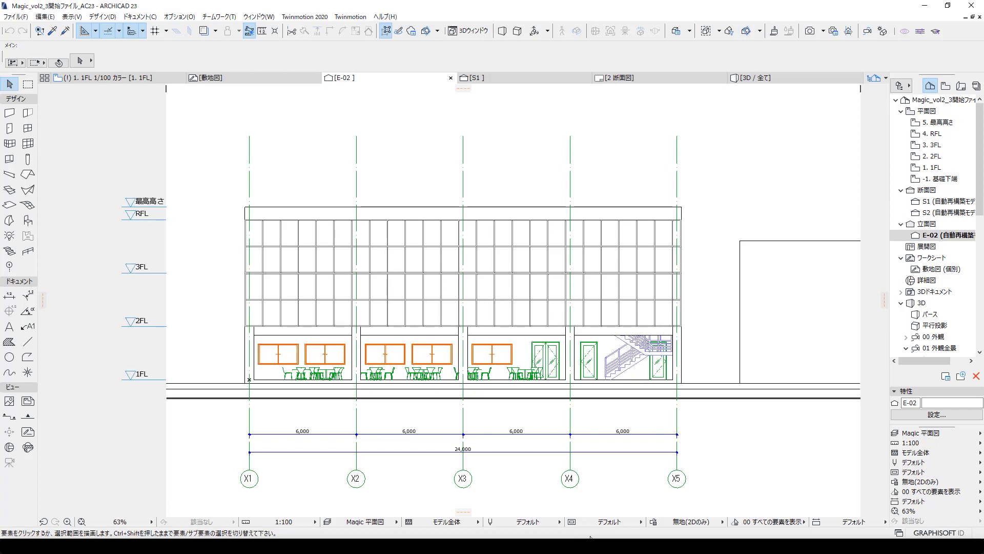
Step: Set E-02's graphic override combination to 上書きなし (no override)
left_click(691, 522)
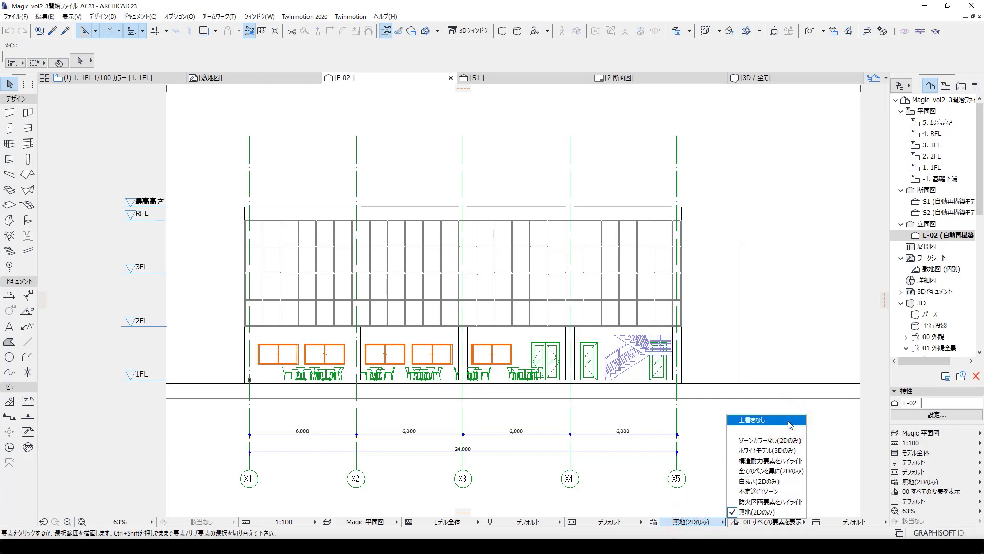
left_click(789, 423)
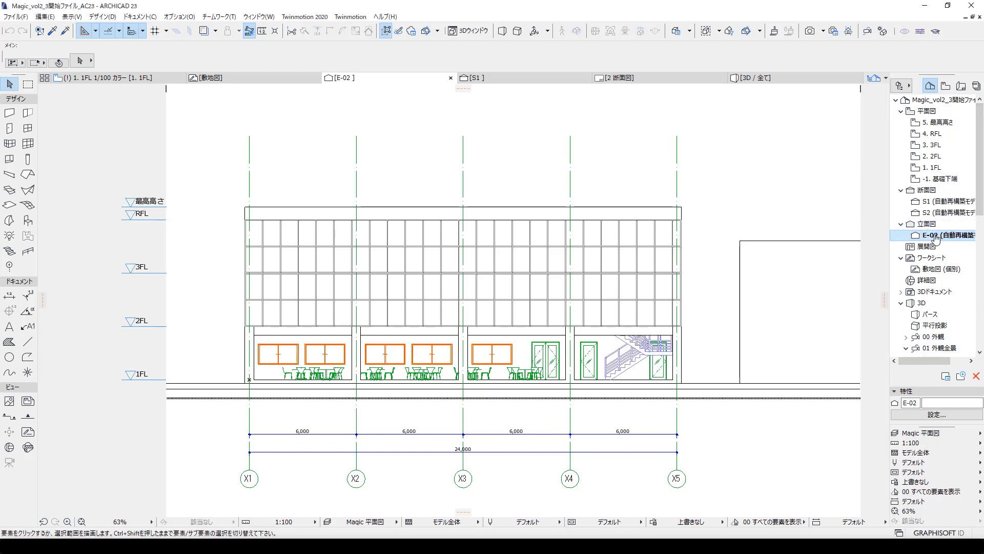
Step: In E-02's Elevation Settings, set Projected Surface Fill to Own Material Color
right_click(937, 238)
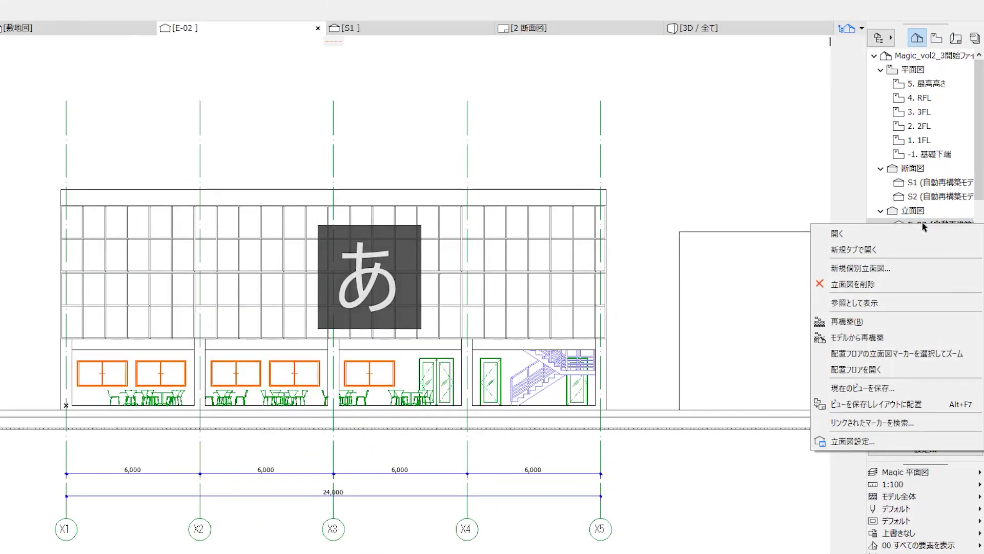
left_click(859, 444)
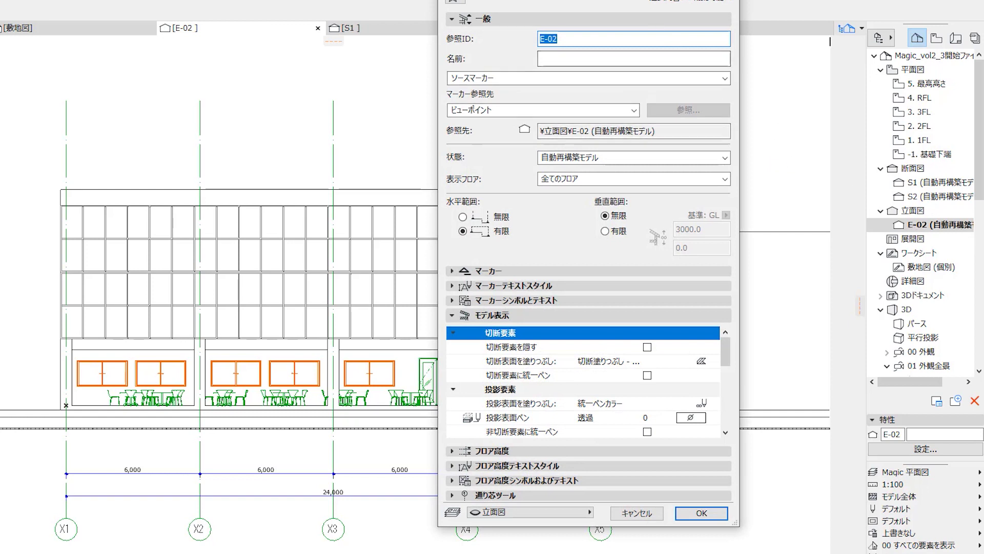
left_click_drag(634, 1, 463, 1)
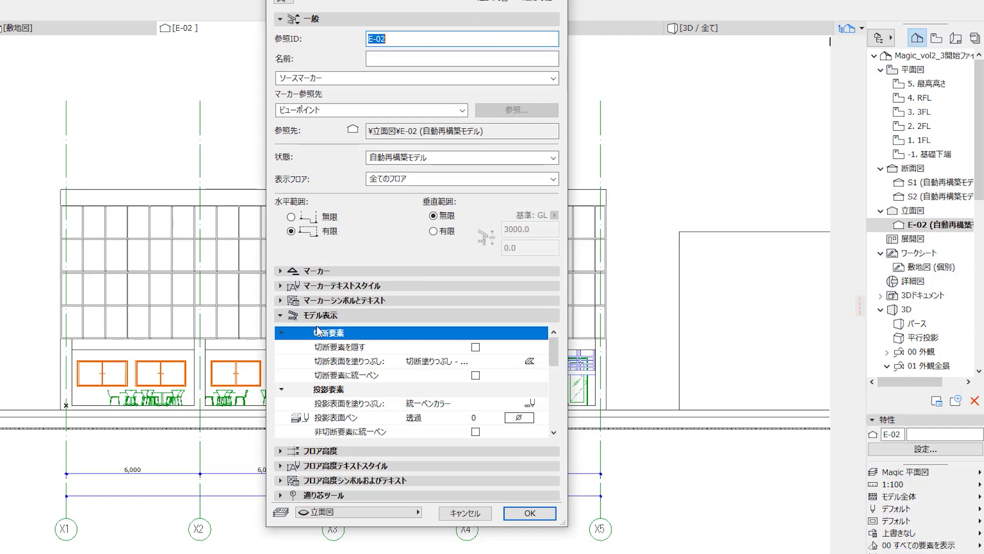
left_click(370, 389)
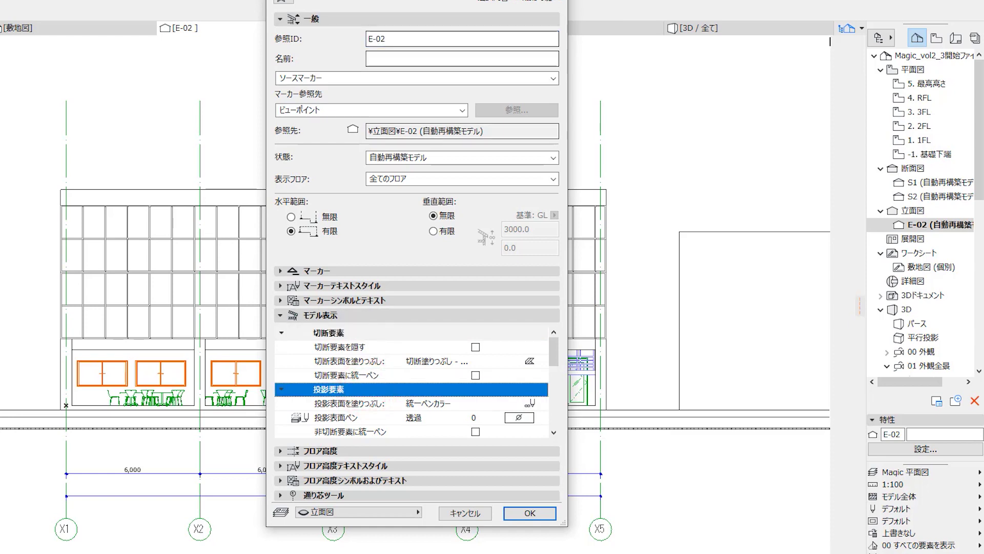
left_click_drag(435, 4, 695, 10)
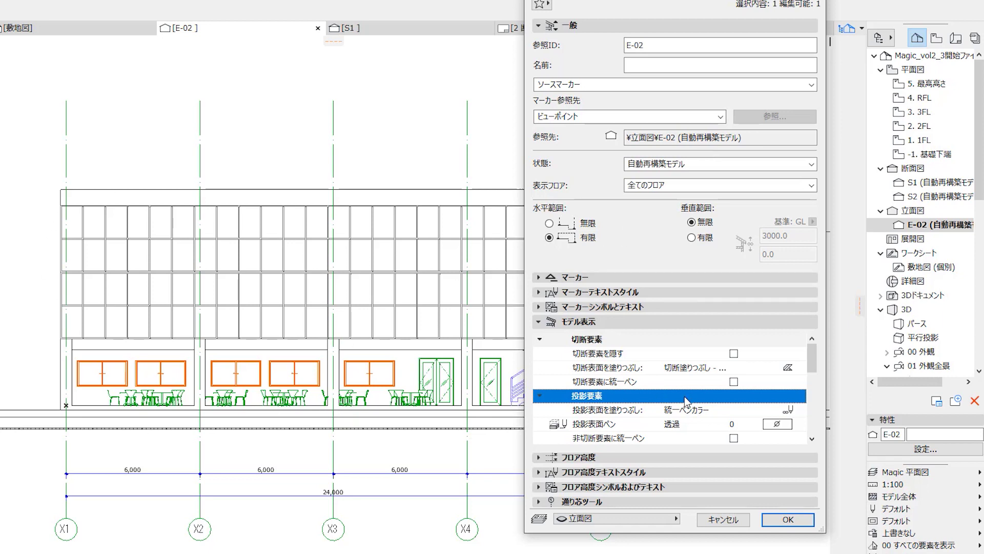
scroll(673, 405, "down", 1)
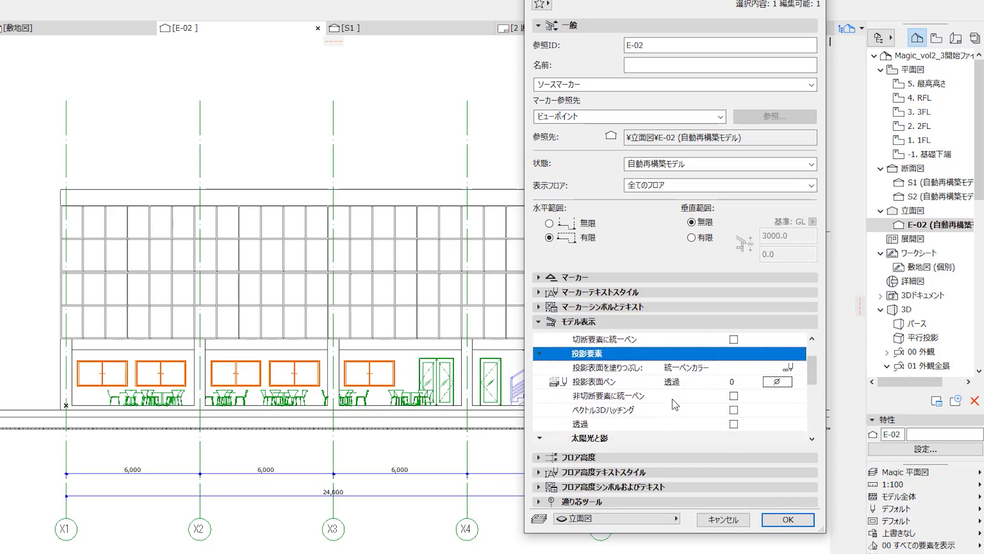
scroll(673, 405, "down", 1)
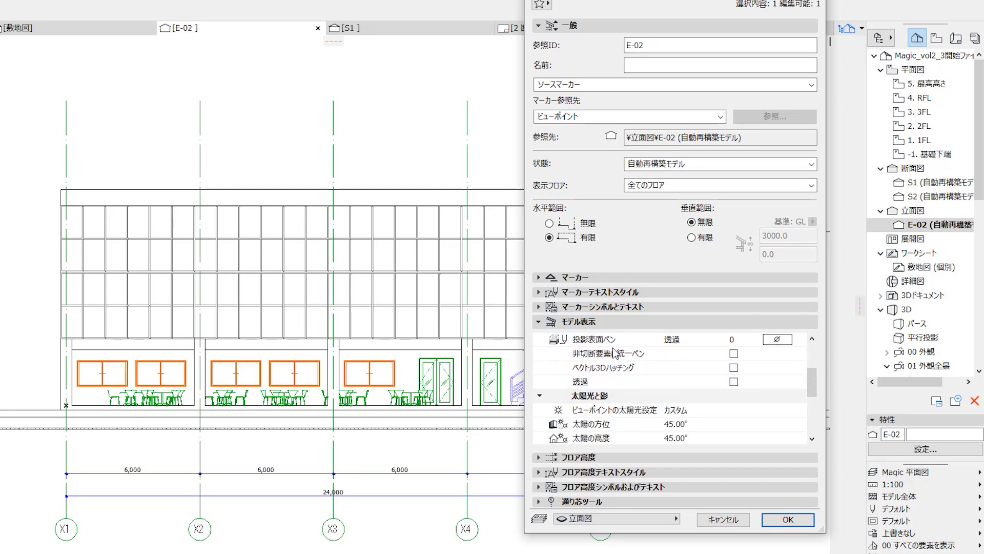
scroll(616, 353, "up", 1)
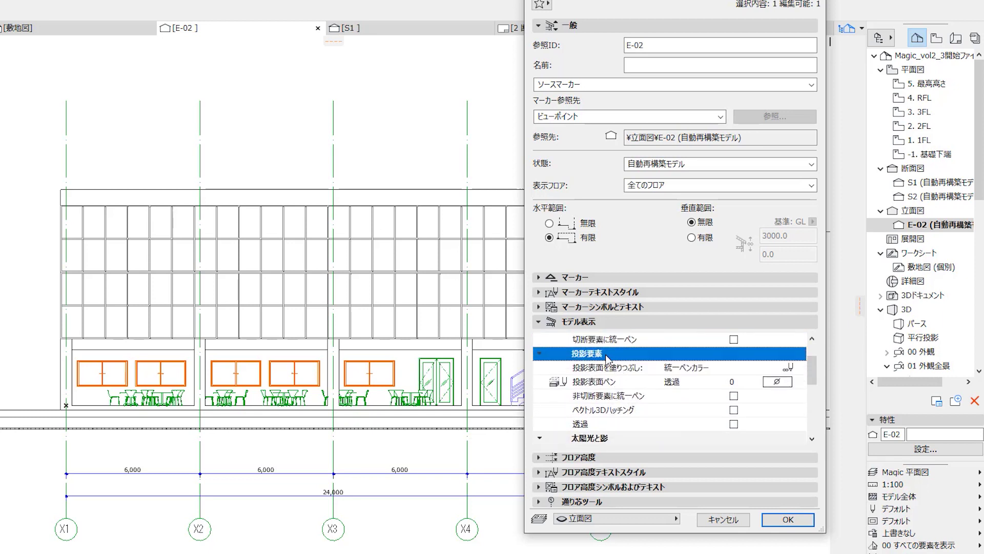
left_click(679, 368)
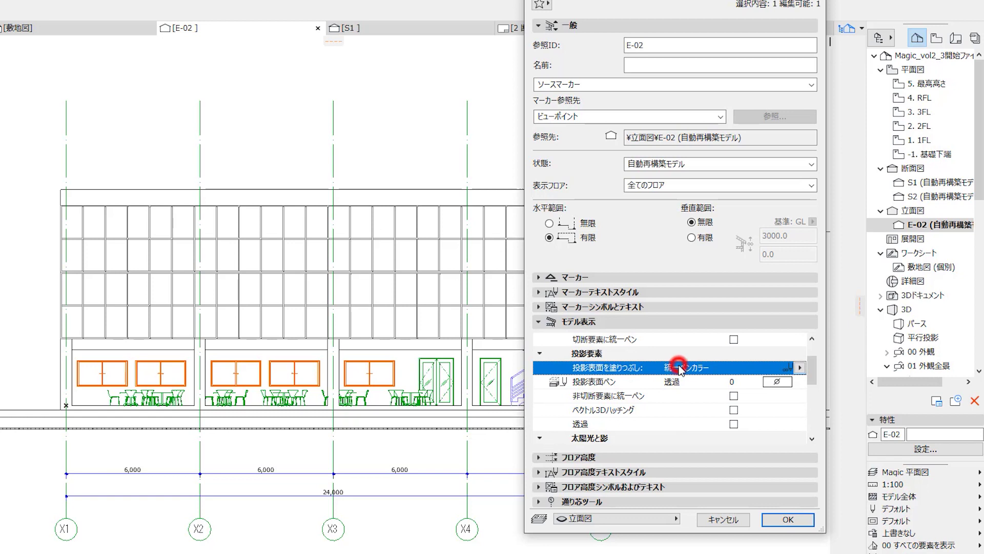
left_click(800, 368)
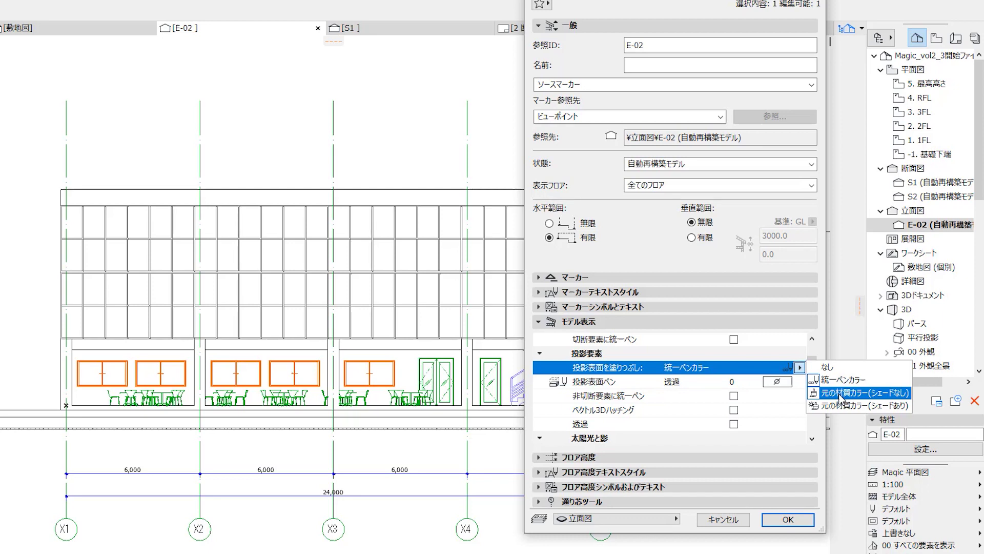
left_click(841, 397)
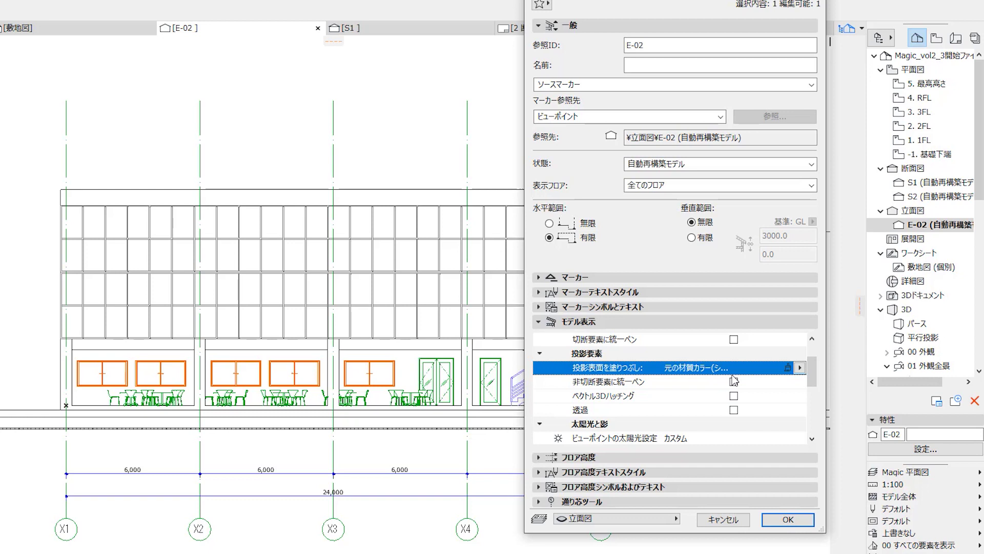
Step: Use uniform pen 81 for uncut elements, enable Vectorial 3D Hatching, and apply
left_click(734, 382)
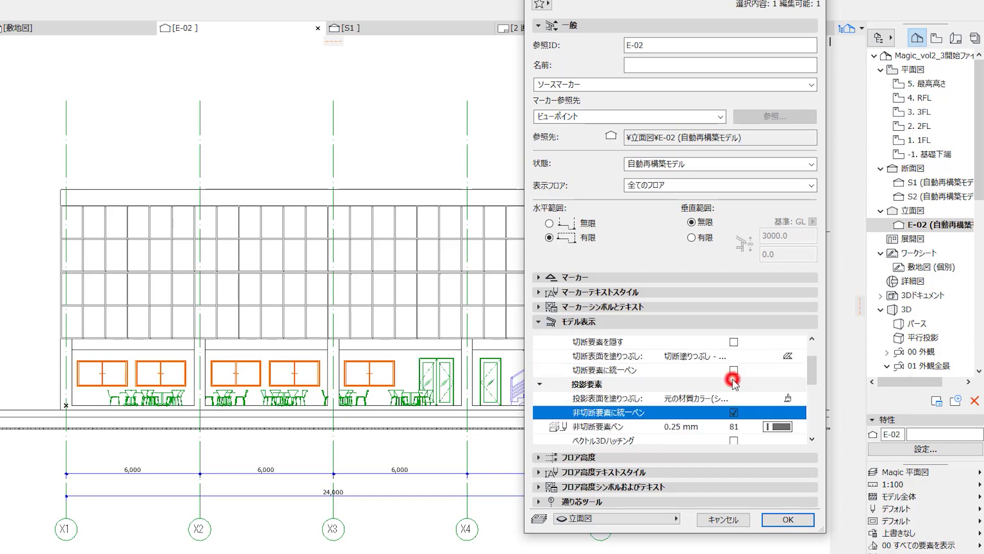
scroll(734, 381, "down", 1)
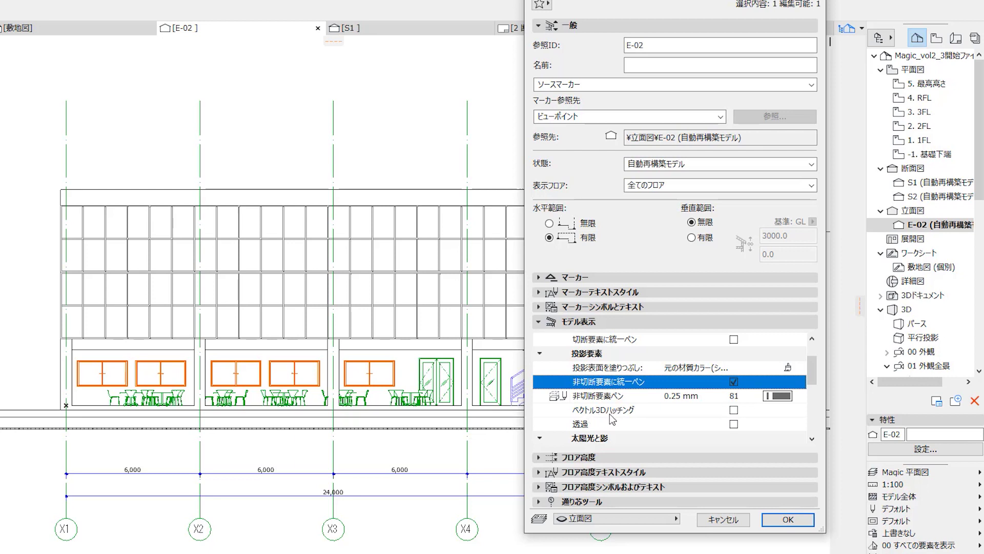
left_click(735, 409)
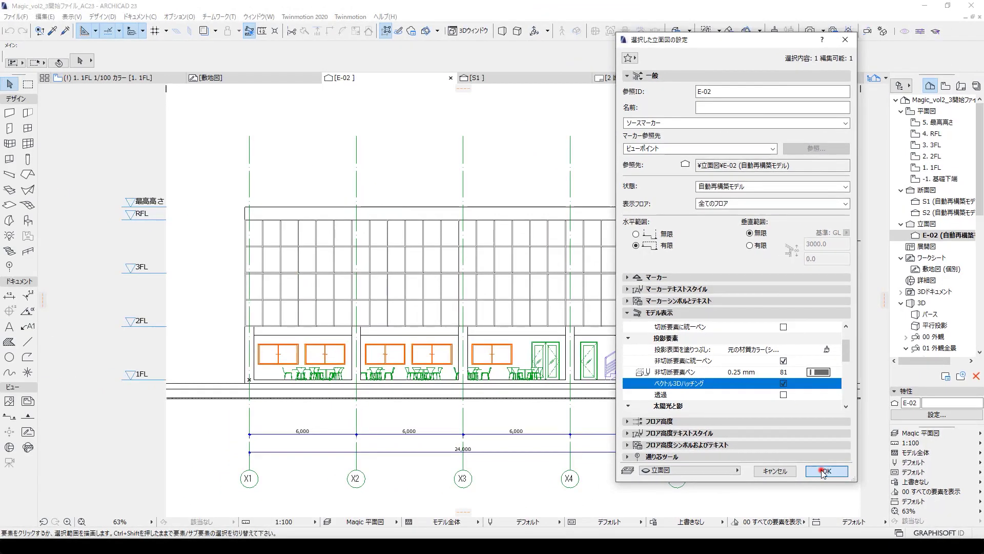
left_click(820, 471)
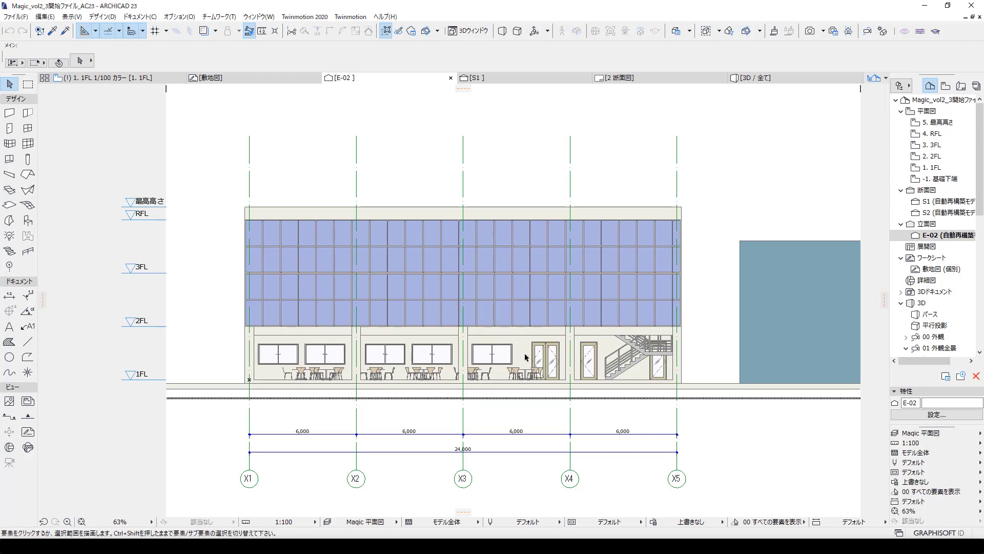
Step: Open Options > Element Attributes > Surfaces and drop down the materials list
left_click(171, 18)
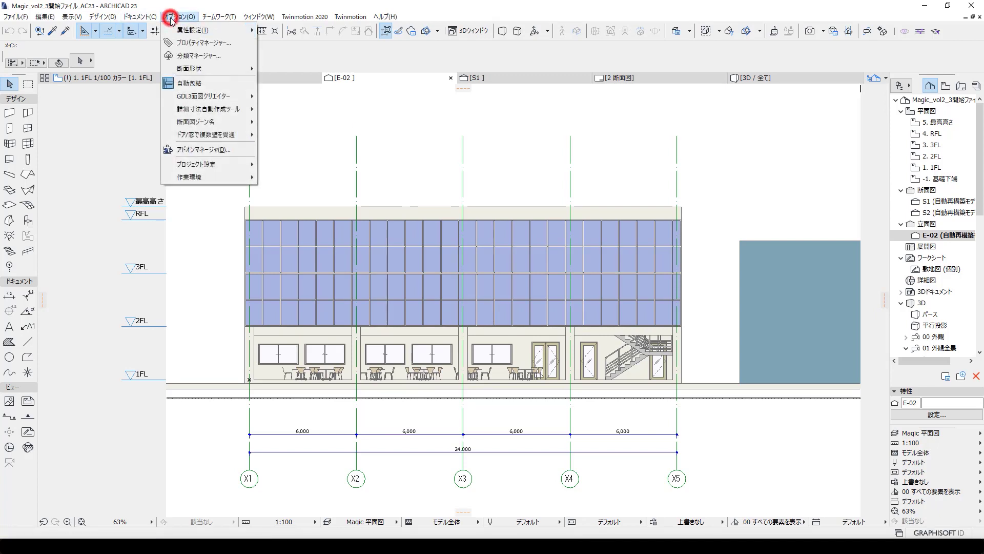
mouse_move(199, 29)
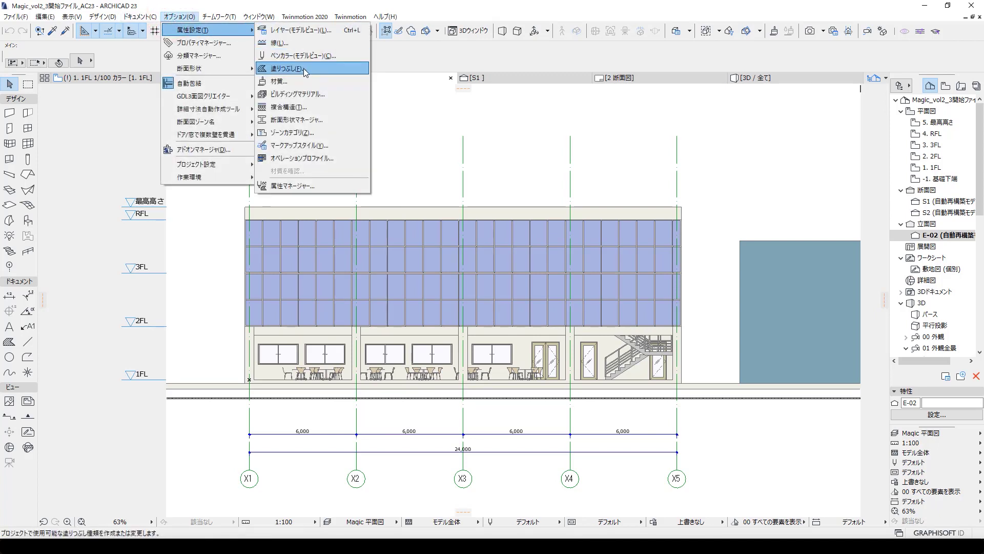
left_click(296, 82)
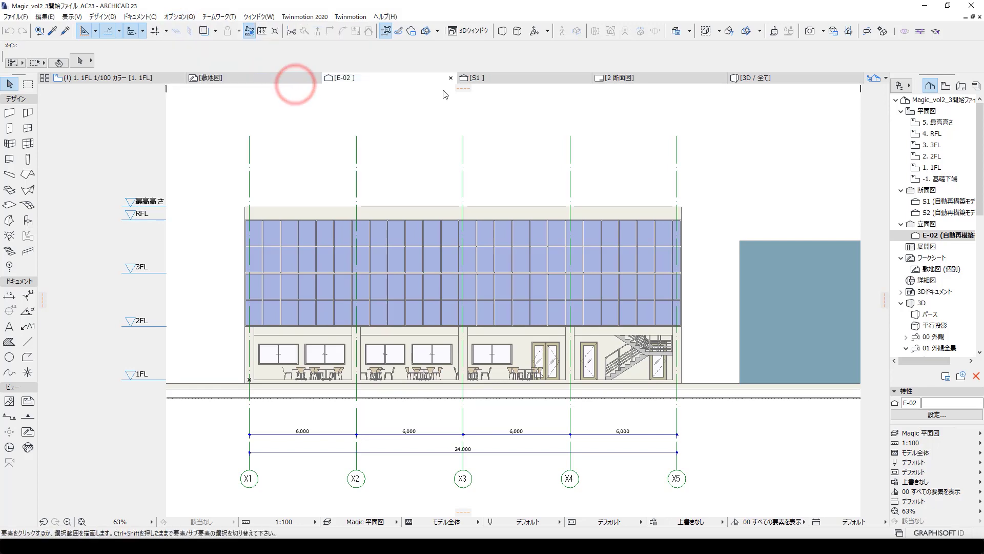
left_click(573, 31)
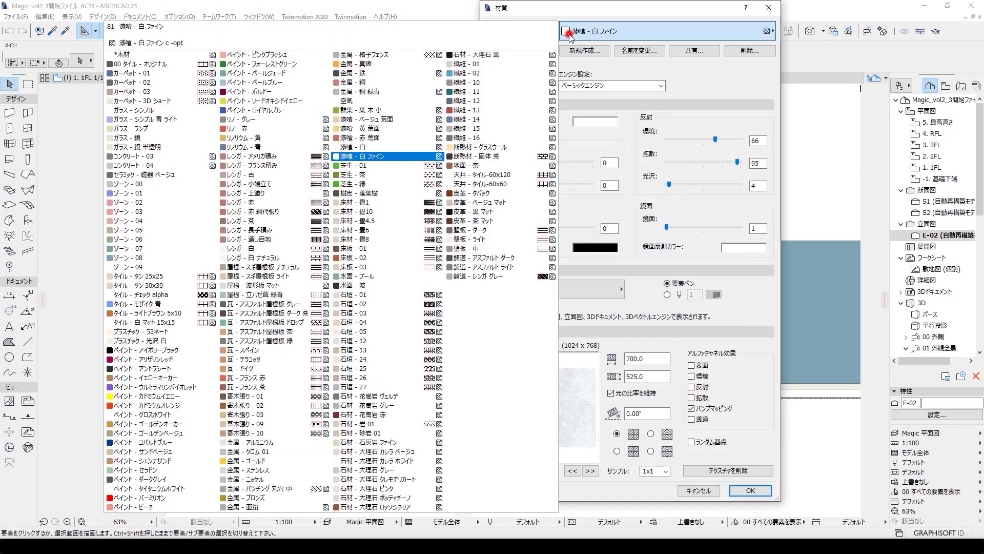
Step: Browse the materials and select ガラス - シンプル 青 ライト
left_click(146, 55)
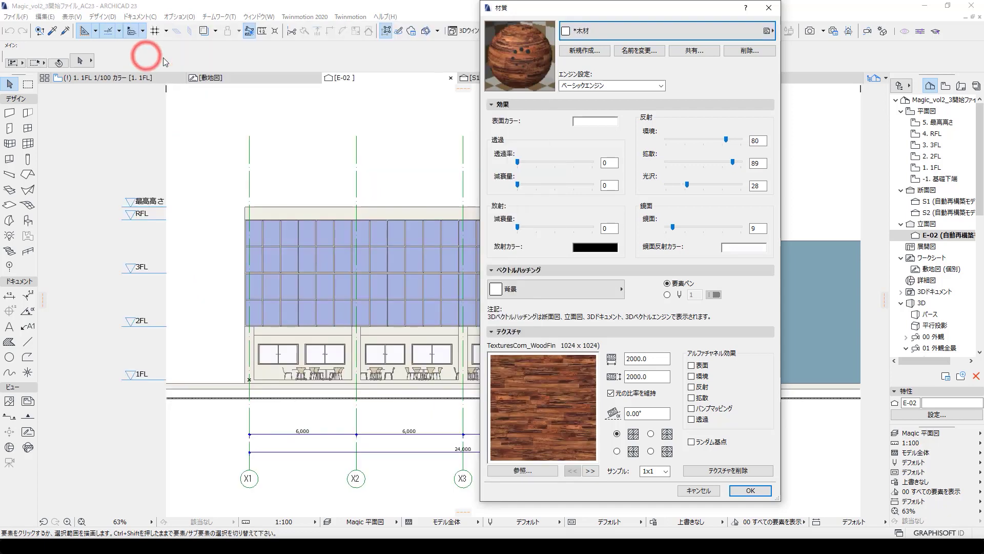
left_click(595, 30)
left_click(130, 61)
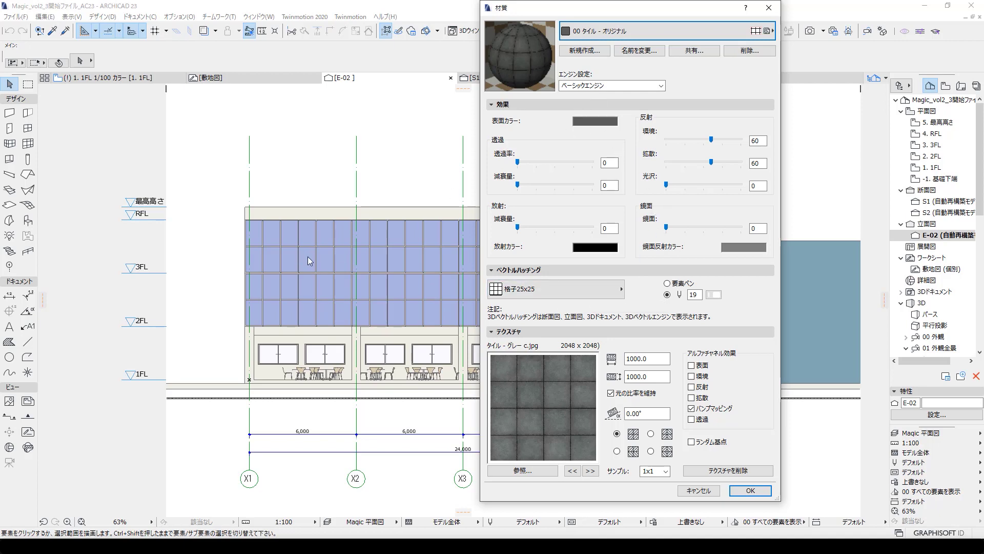
left_click(601, 32)
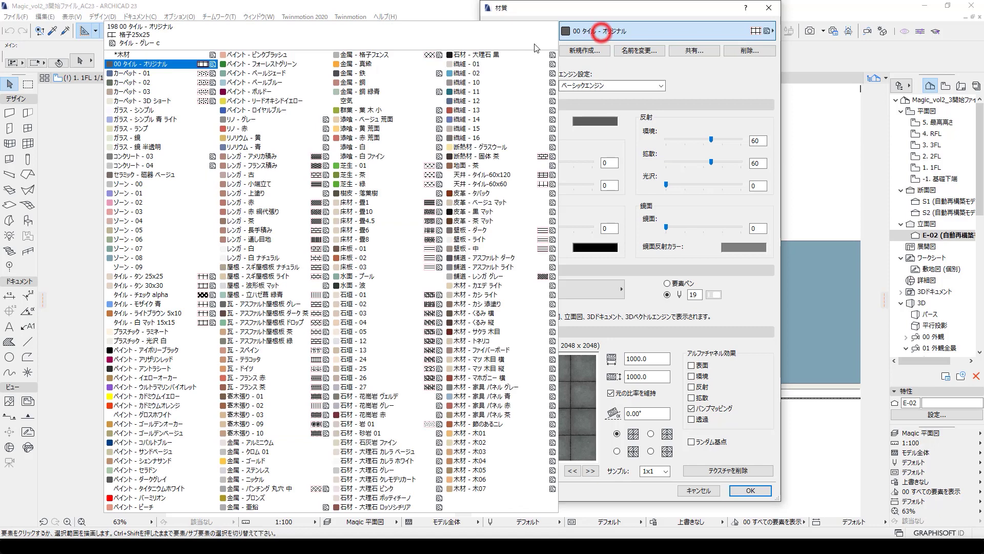
left_click(151, 121)
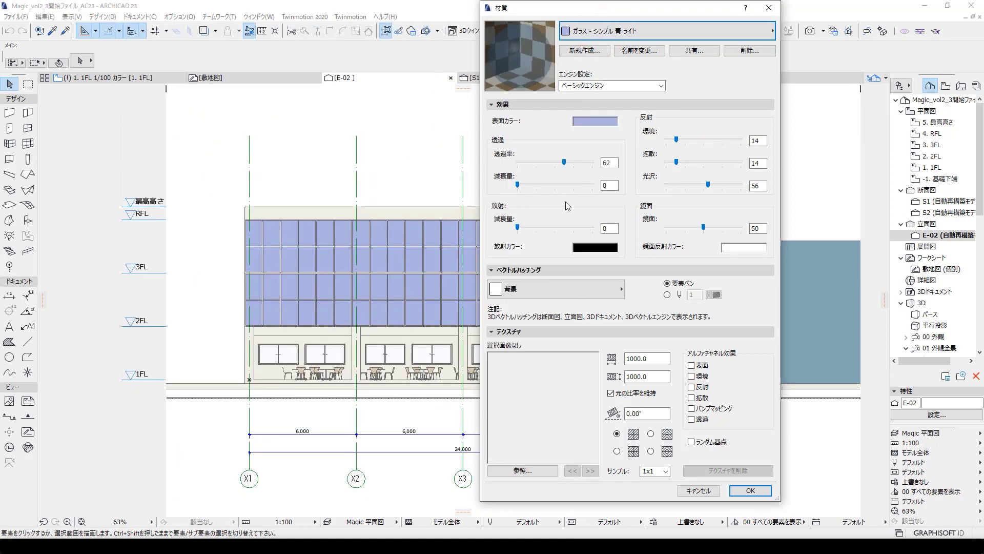
Step: Give the glass a light green surface colour and apply the change
left_click(598, 122)
left_click(538, 157)
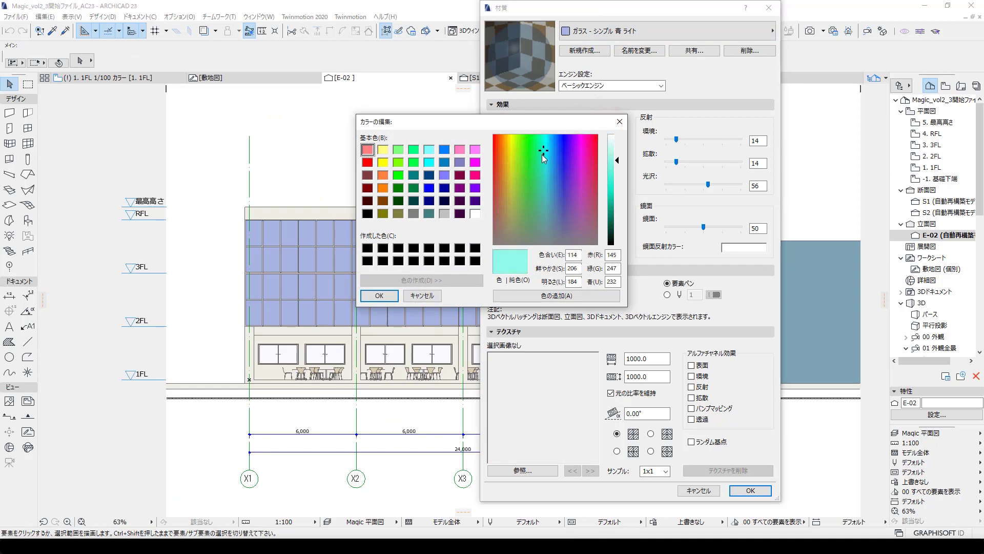
left_click(539, 145)
left_click(379, 295)
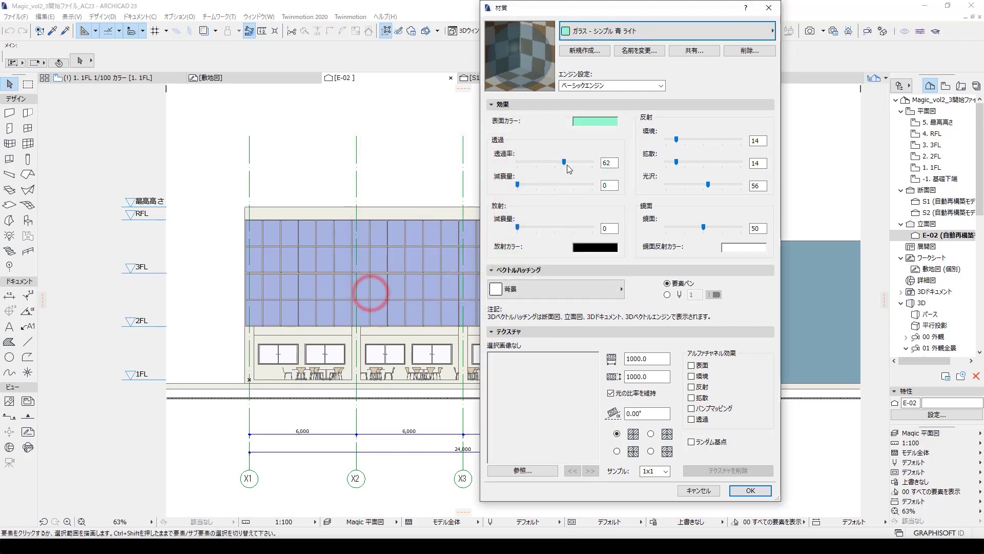
left_click(736, 491)
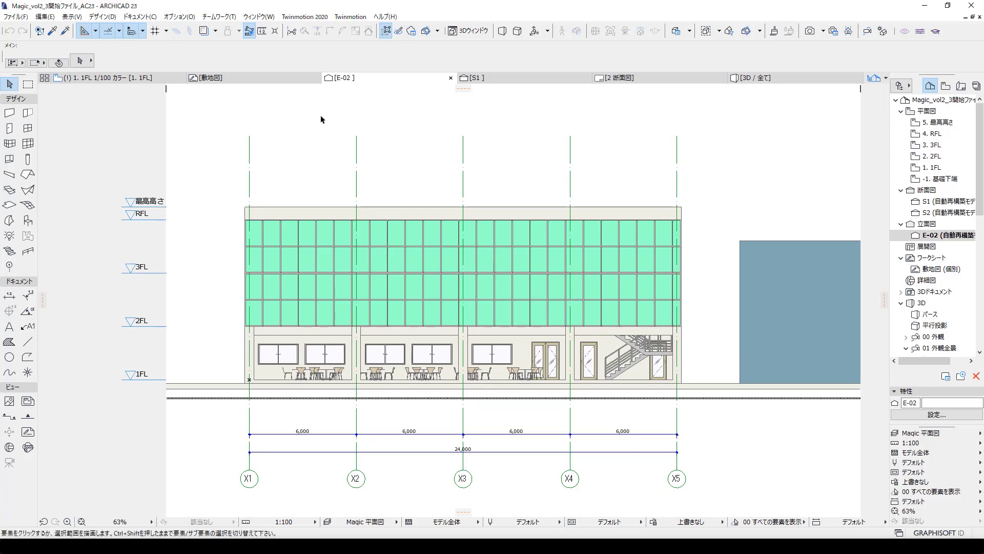
Step: Change ガラス - シンプル 青 ライト's surface colour to light blue in Surfaces settings
left_click(180, 16)
mouse_move(204, 29)
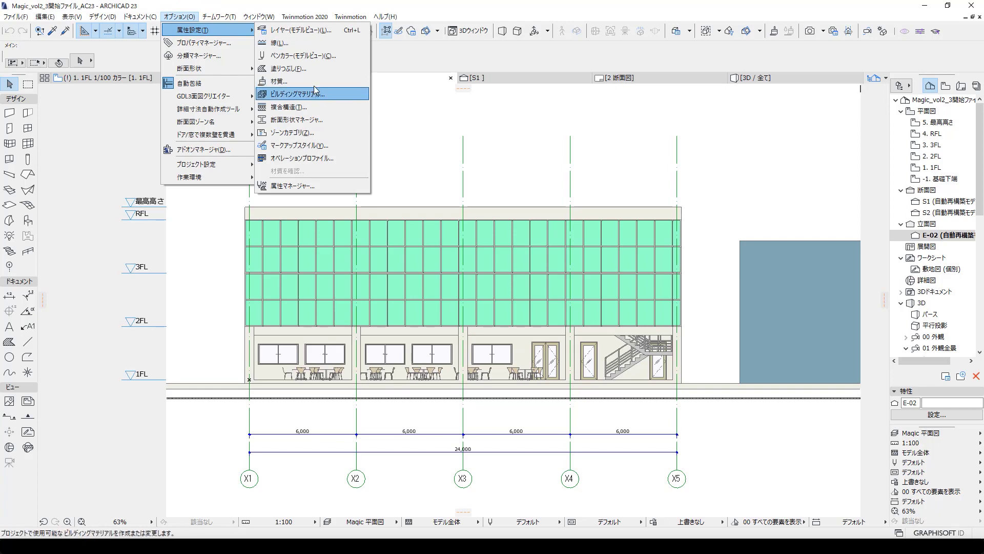
left_click(308, 82)
left_click(580, 126)
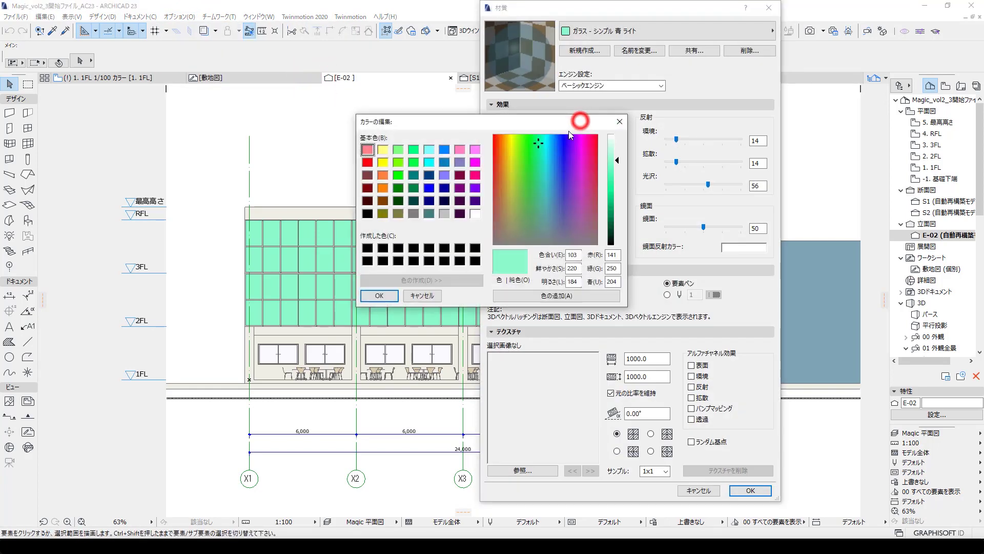
left_click(548, 147)
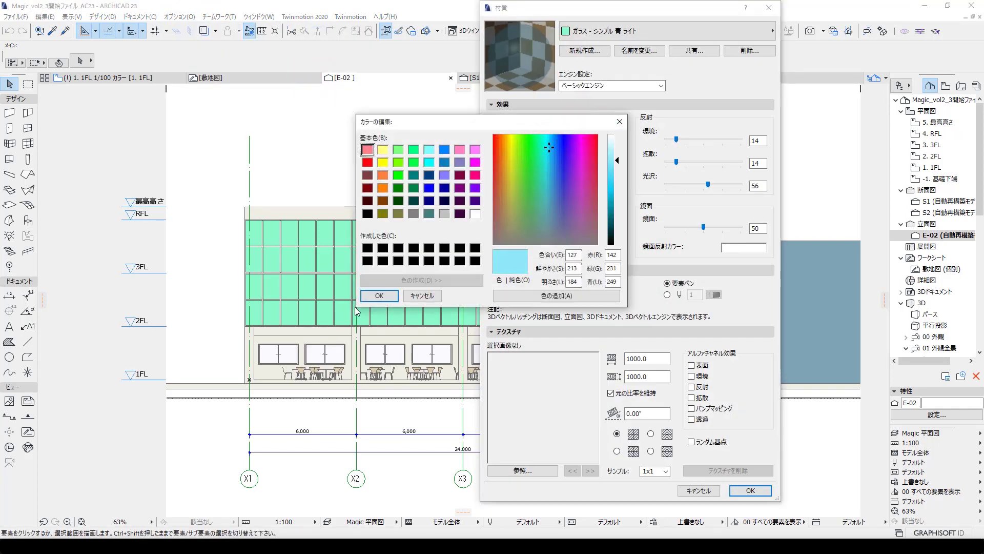
left_click(380, 296)
left_click(747, 491)
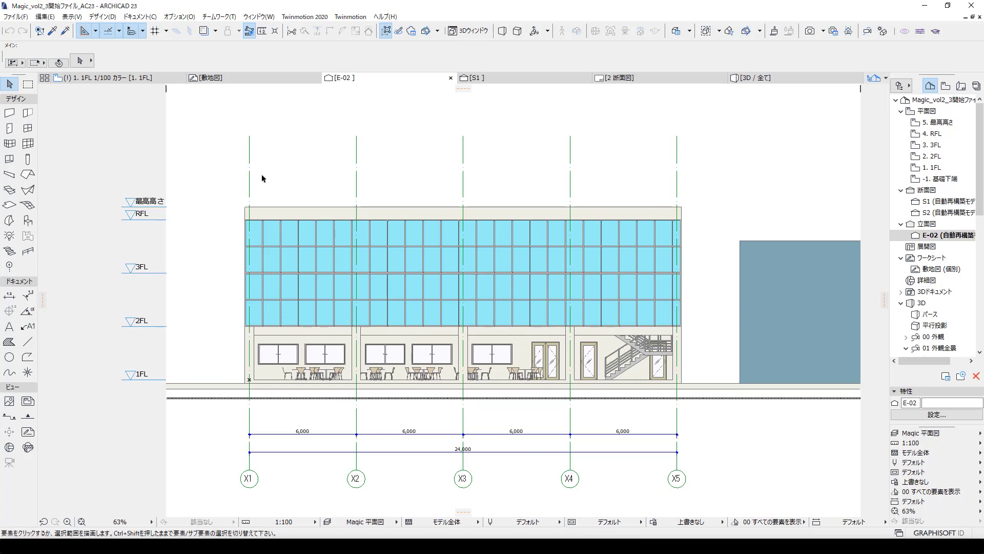
Step: Tick Shadow under Sun and Shadow in E-02's Elevation Settings
right_click(802, 183)
left_click(755, 177)
right_click(933, 235)
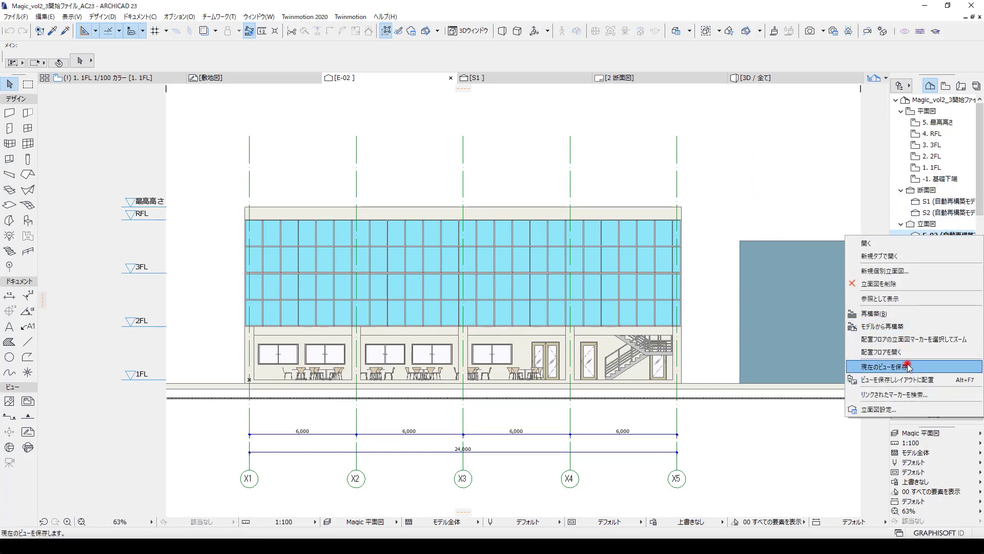
left_click(907, 413)
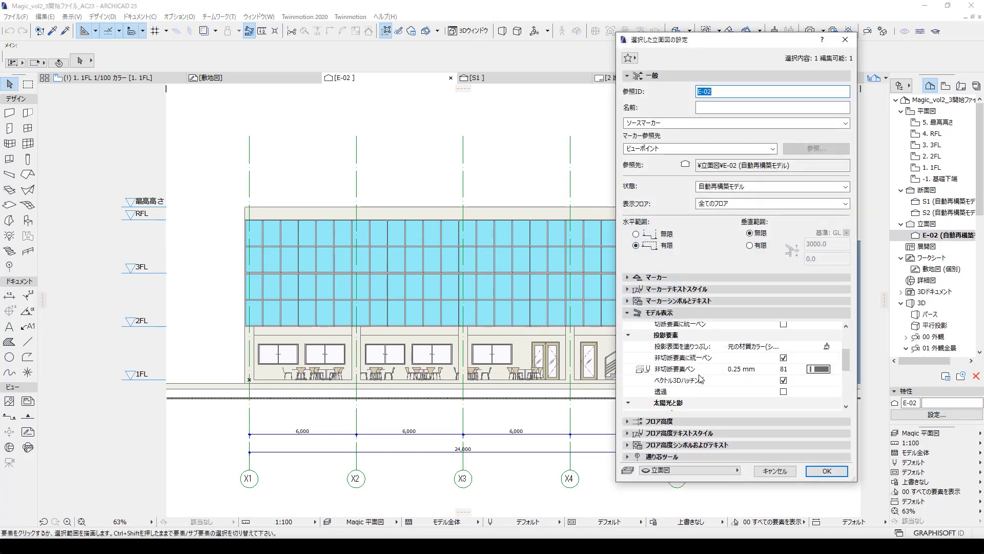
scroll(701, 379, "down", 2)
scroll(667, 387, "down", 1)
scroll(666, 387, "down", 2)
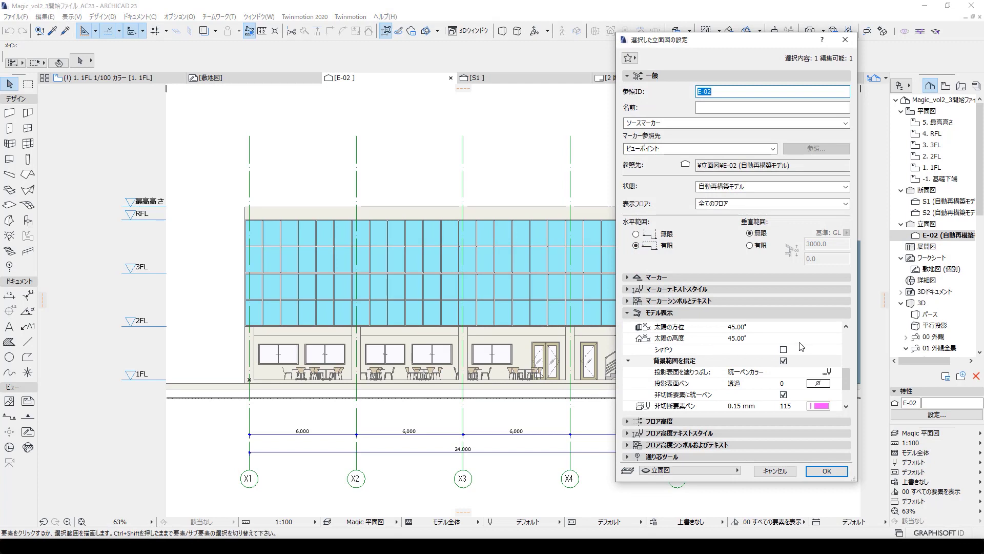
scroll(758, 351, "up", 2)
scroll(758, 352, "up", 1)
left_click(666, 339)
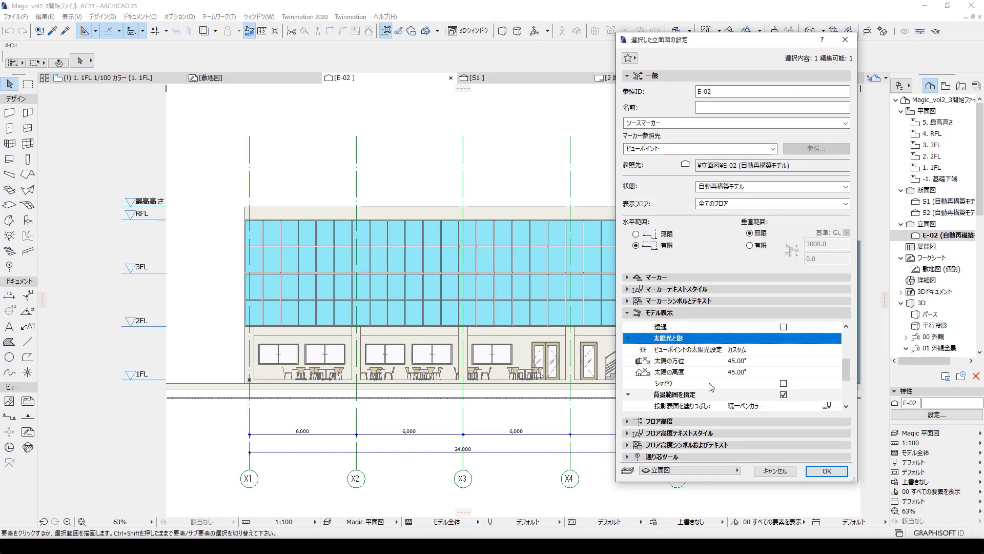
left_click(783, 383)
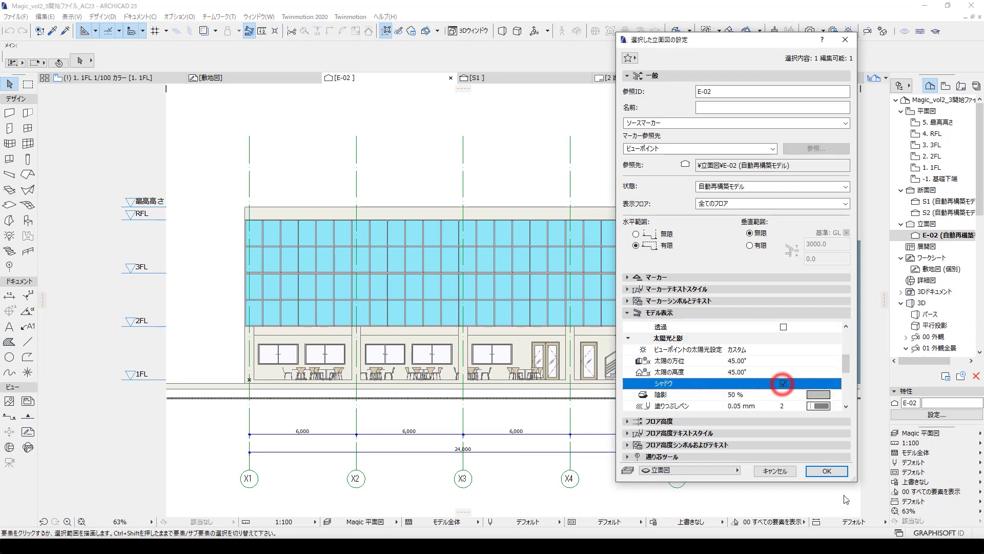
left_click(828, 471)
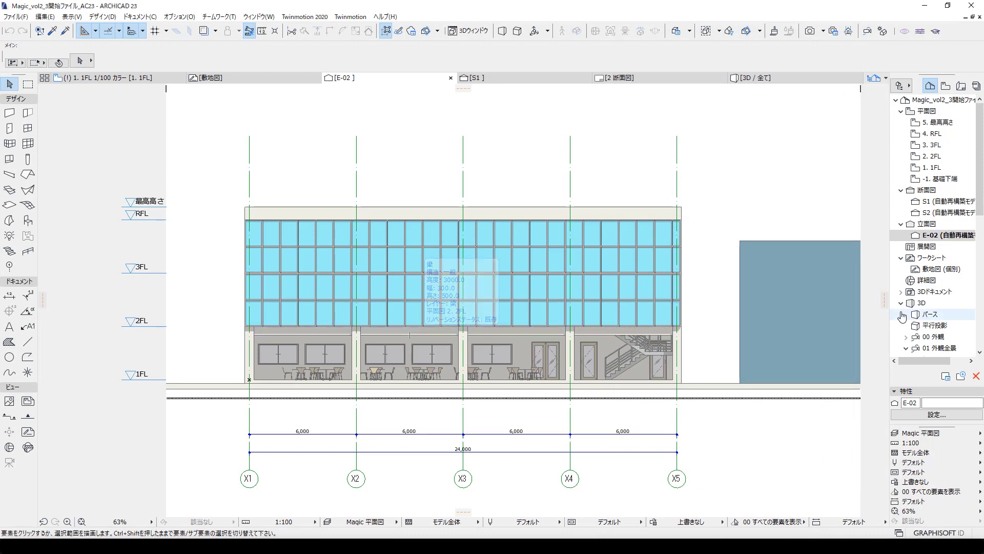
Step: In E-02's Elevation Settings, keep the sun position source set to custom
right_click(934, 241)
left_click(909, 410)
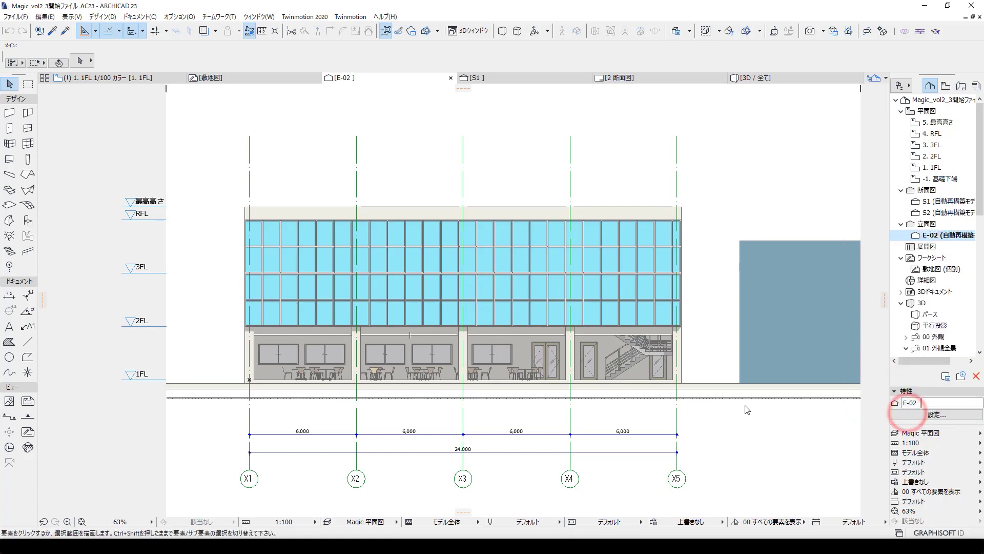
scroll(708, 368, "down", 2)
scroll(708, 368, "down", 3)
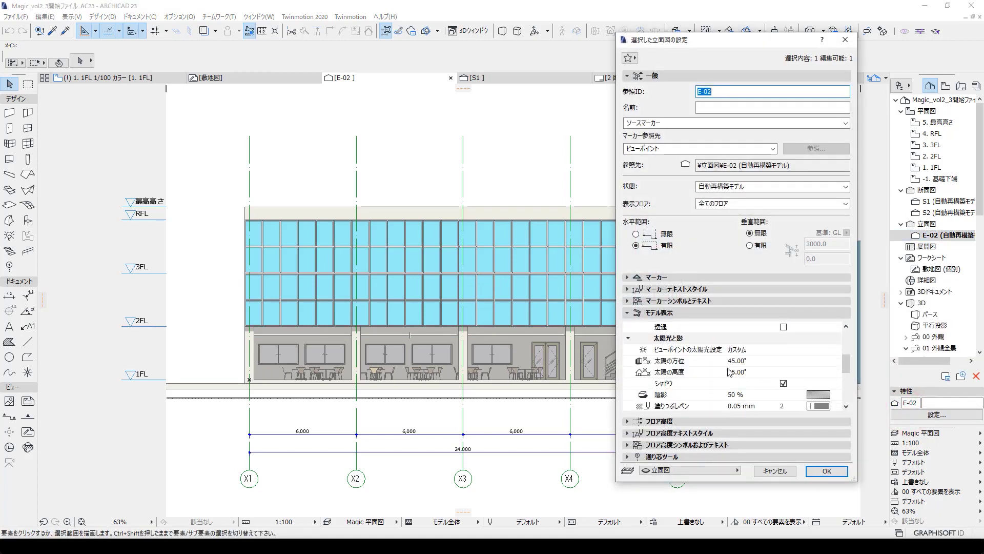
scroll(728, 372, "down", 1)
scroll(728, 372, "up", 1)
left_click(742, 350)
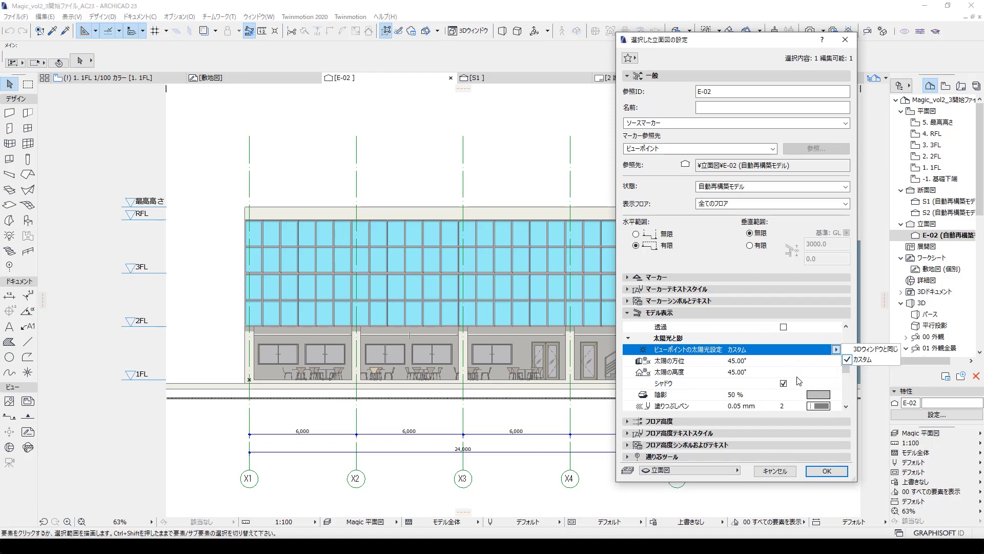
left_click(784, 365)
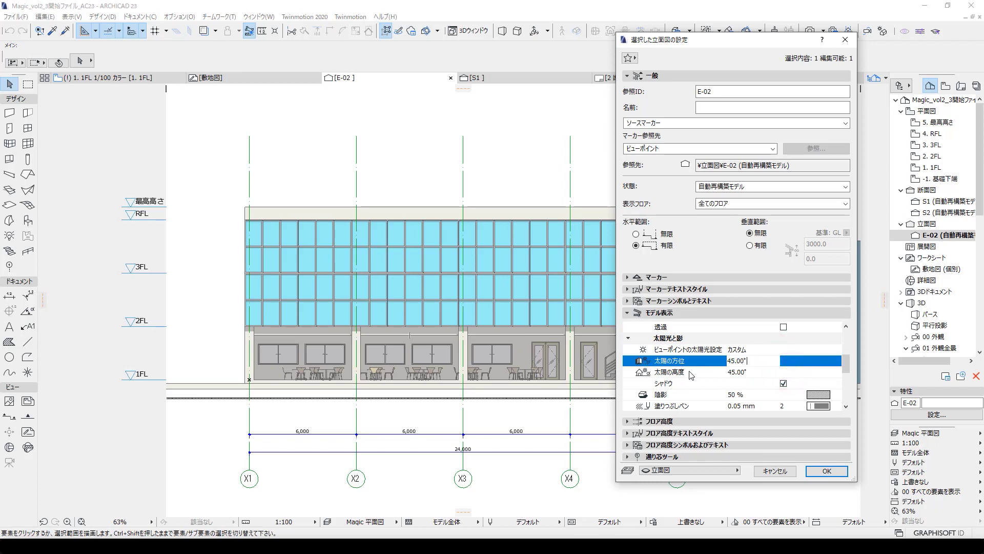
Step: Change the sun altitude from 45° to 20° and confirm the settings
left_click(759, 371)
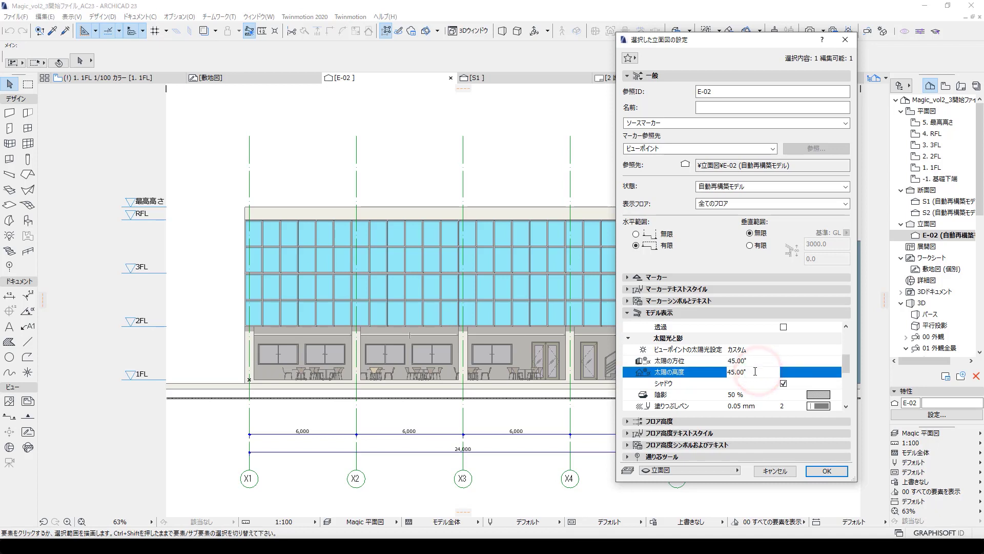
double_click(748, 370)
type("2")
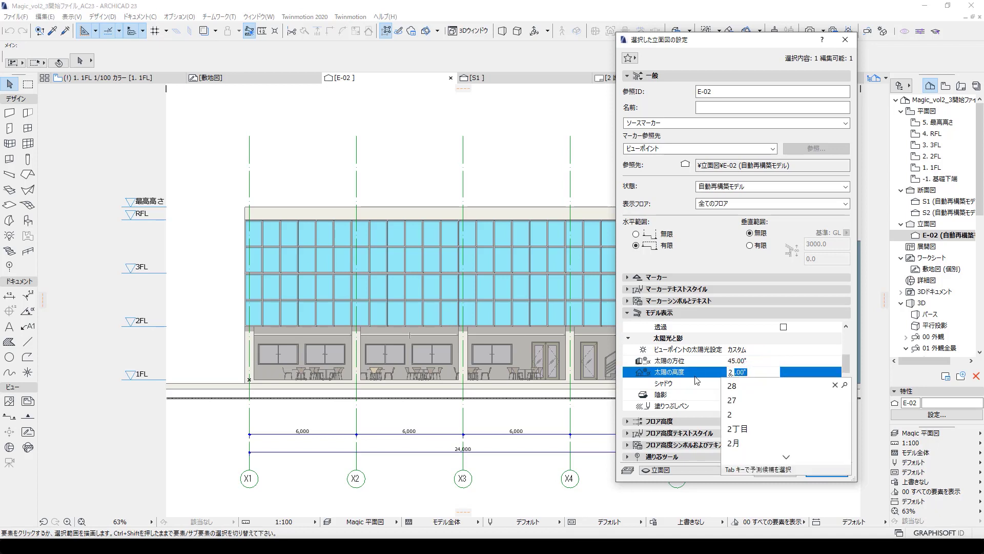
key("Return")
key("Zenkaku_Hankaku")
type("0")
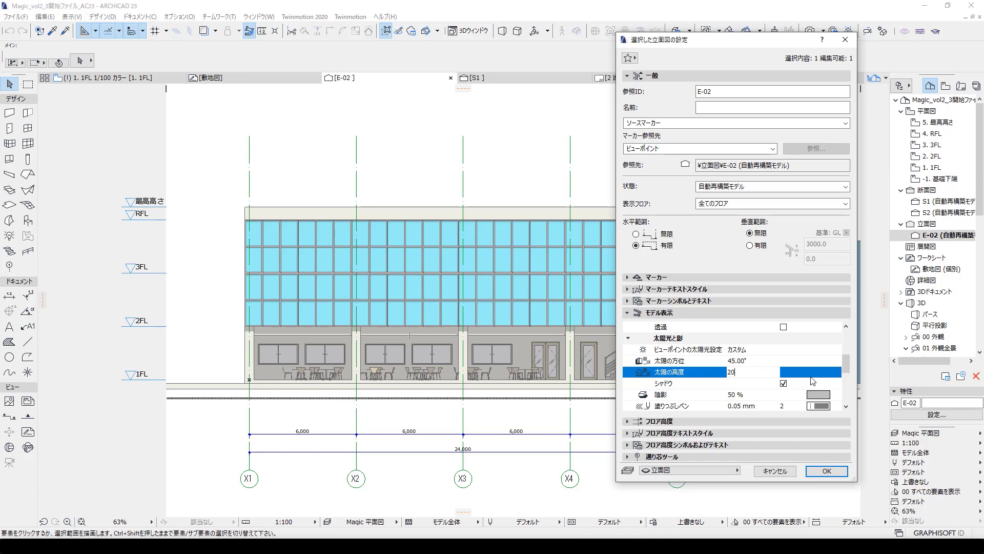
left_click(847, 370)
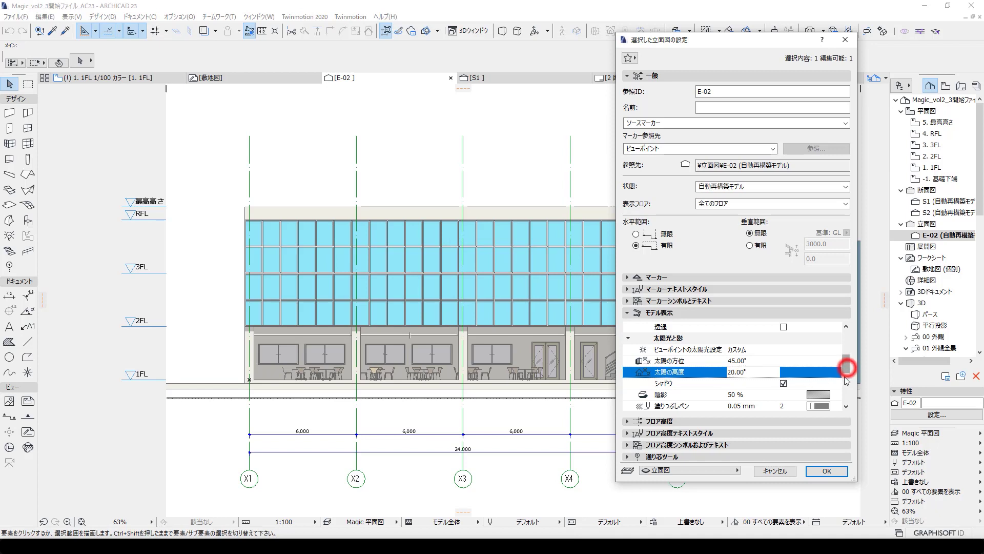
left_click(822, 473)
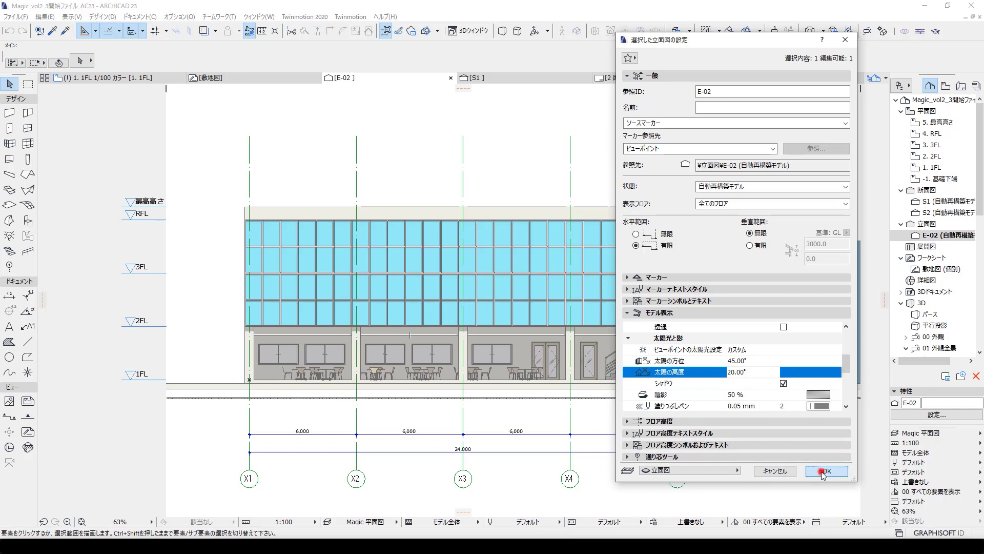
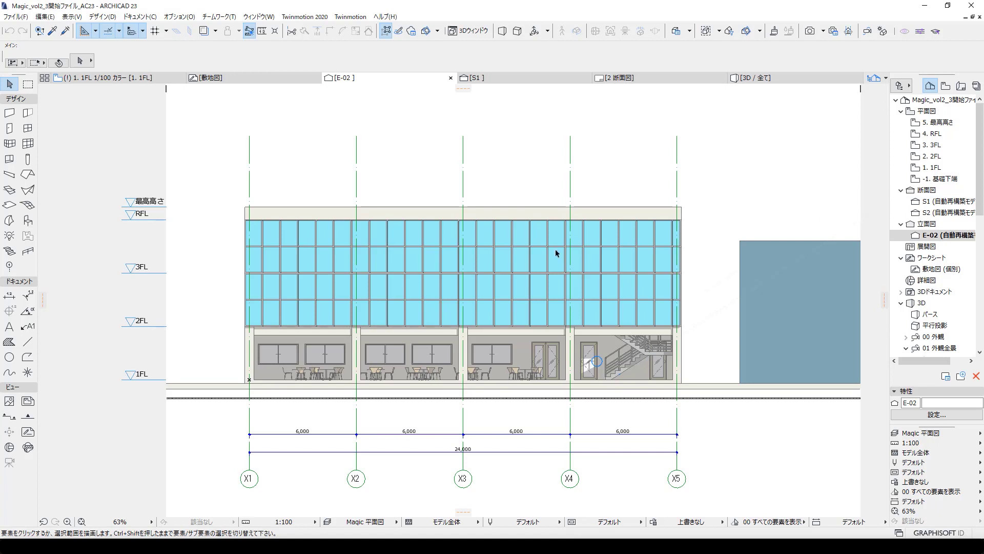
Step: Set the default fill to a Linear Gradient drafting fill with foreground pen 86 and background pen 105
double_click(9, 342)
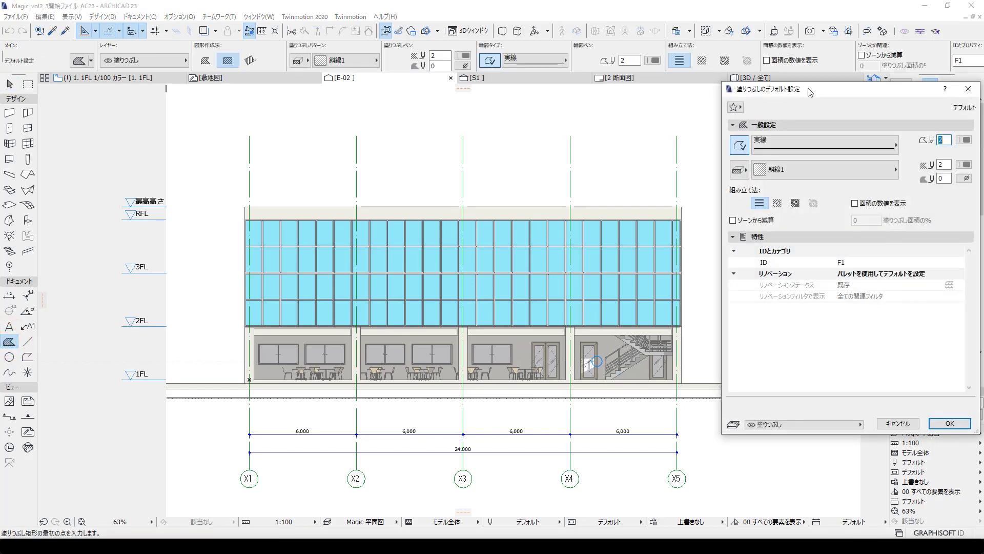
left_click_drag(811, 92, 757, 90)
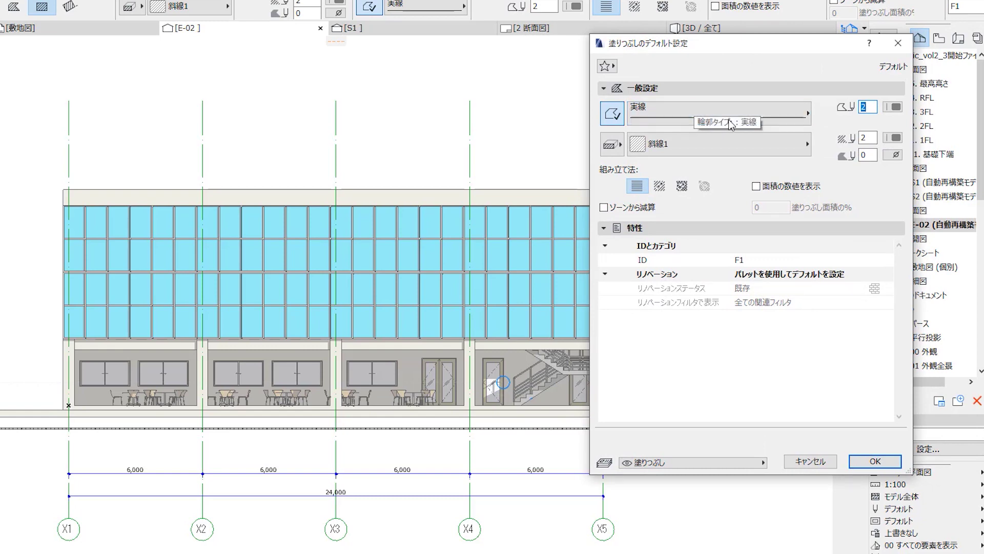
left_click(727, 145)
left_click(726, 142)
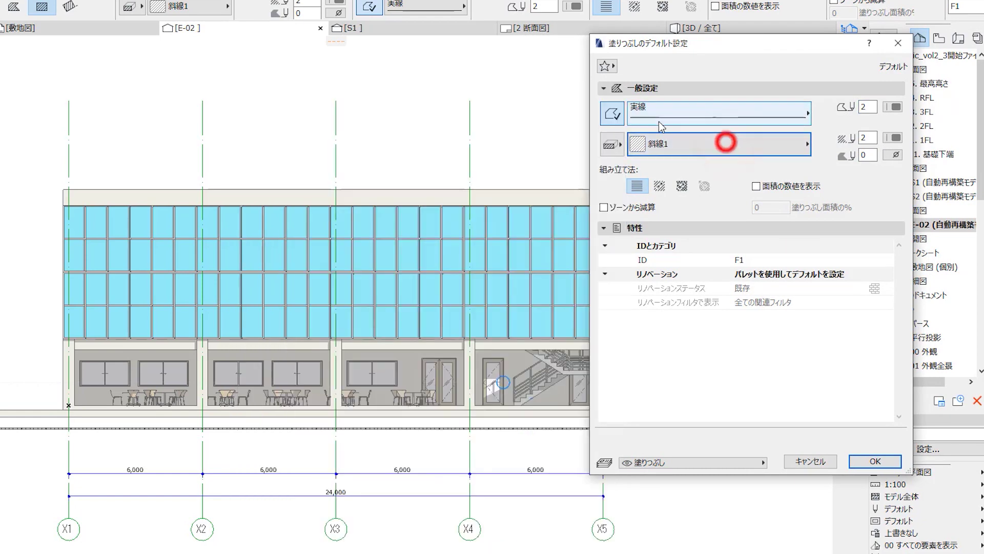
left_click(611, 145)
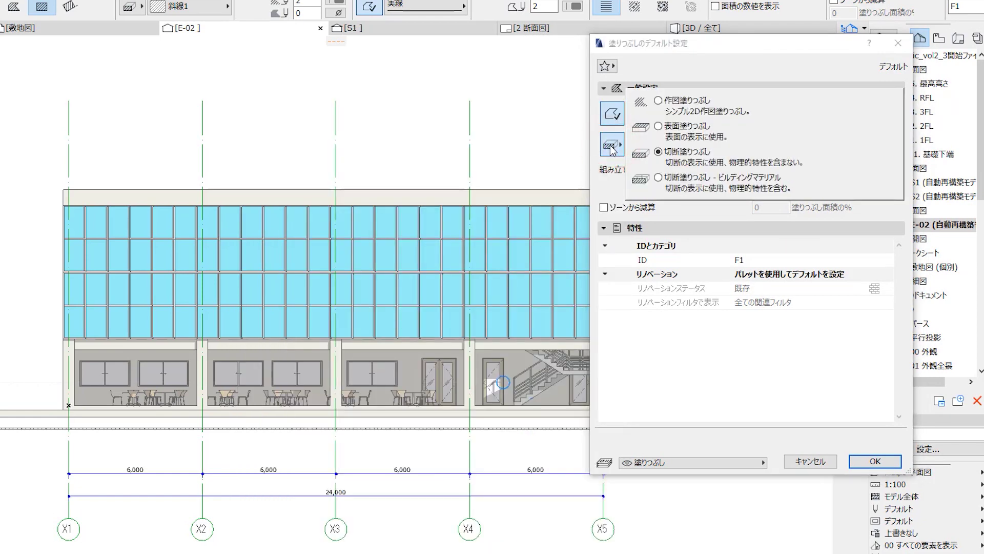
left_click(660, 101)
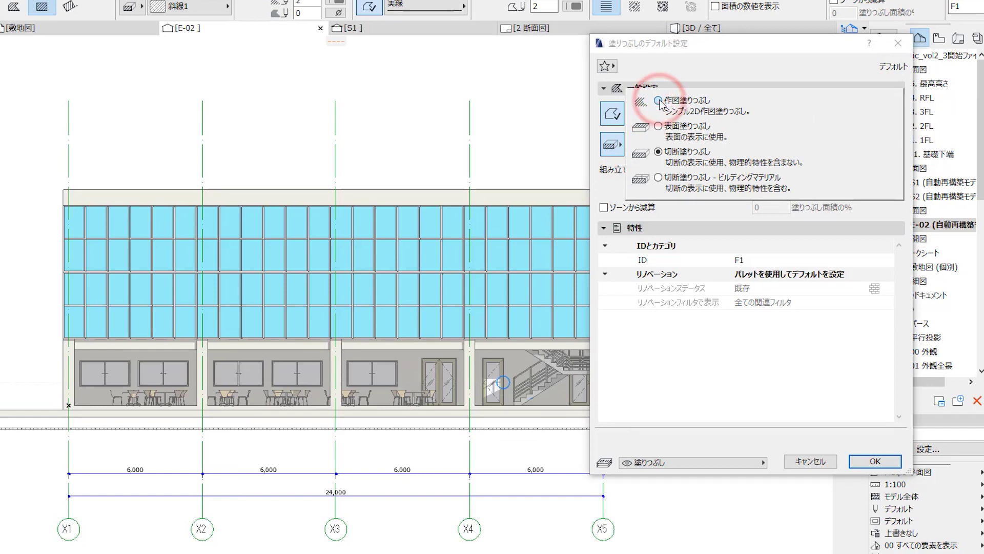
left_click(685, 145)
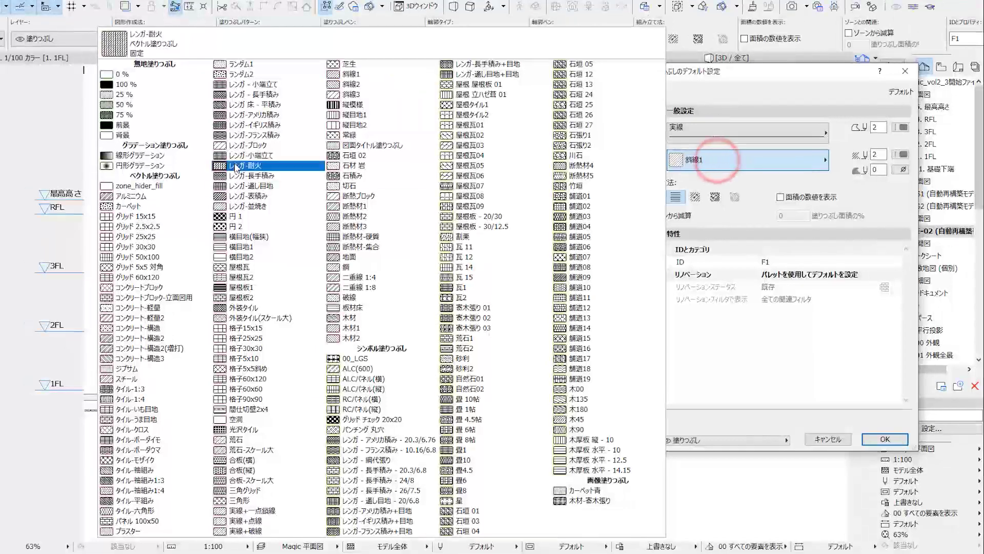
left_click(169, 159)
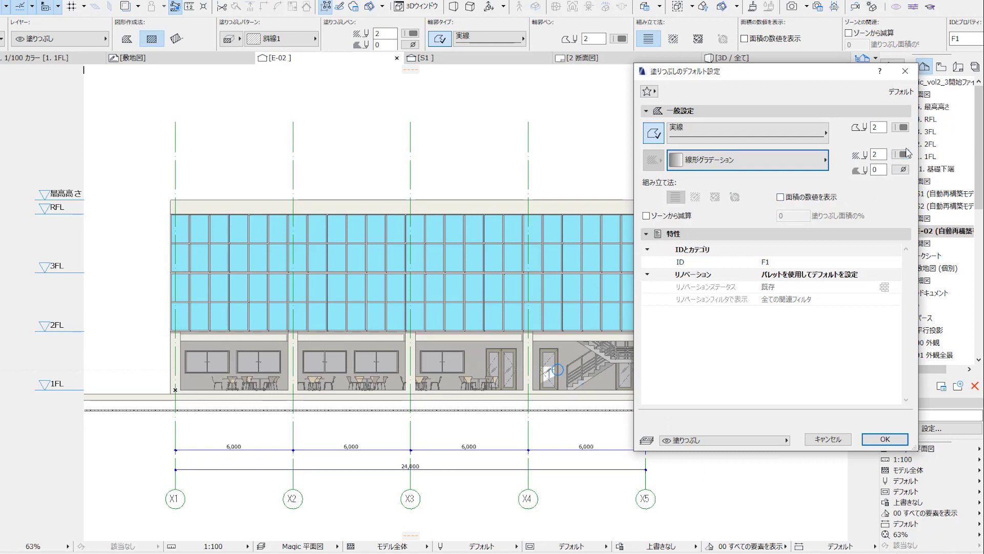
left_click(901, 155)
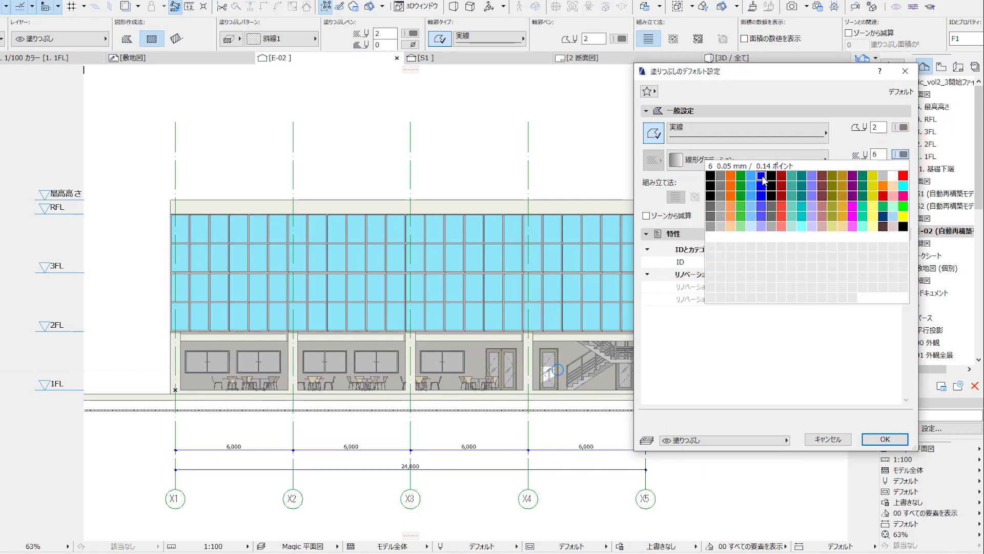
left_click(762, 219)
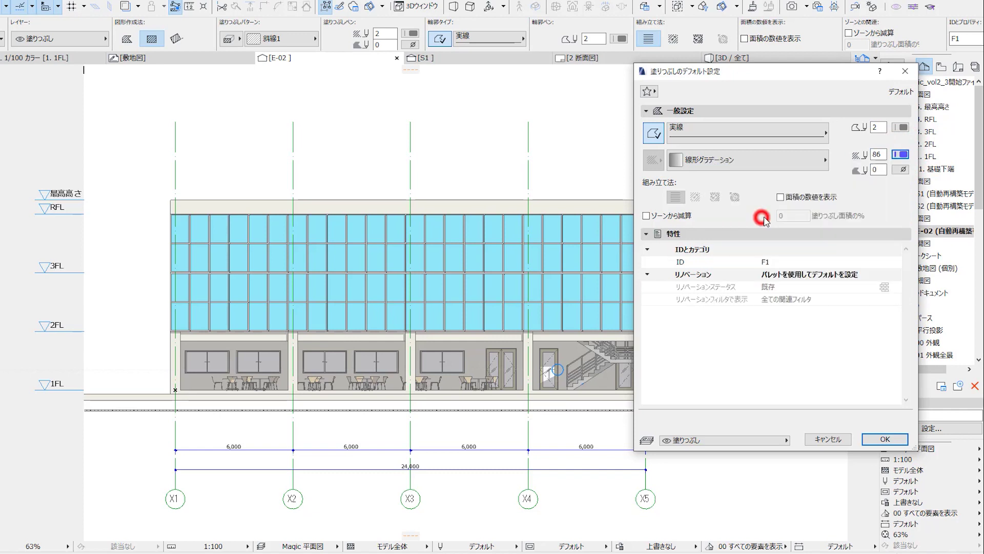
left_click(899, 170)
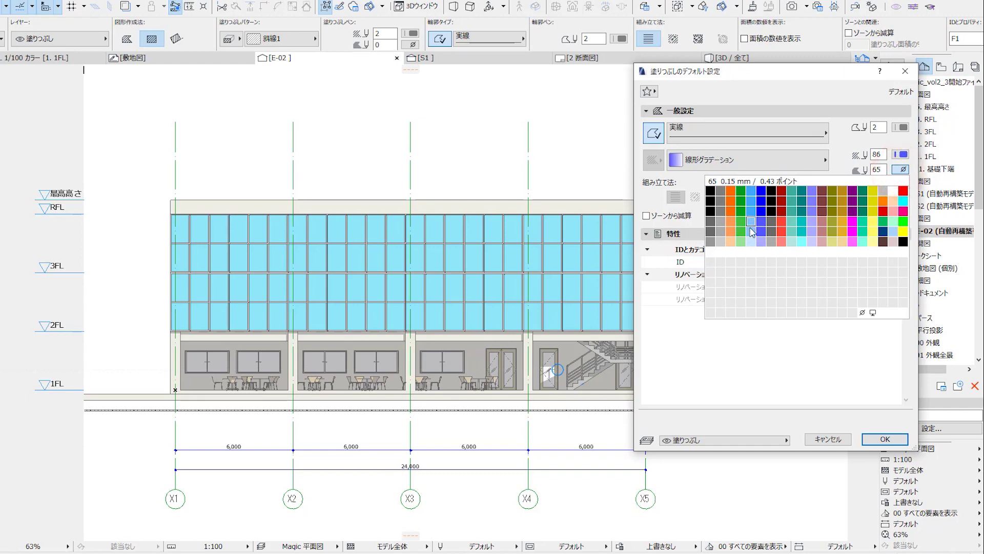
left_click(752, 241)
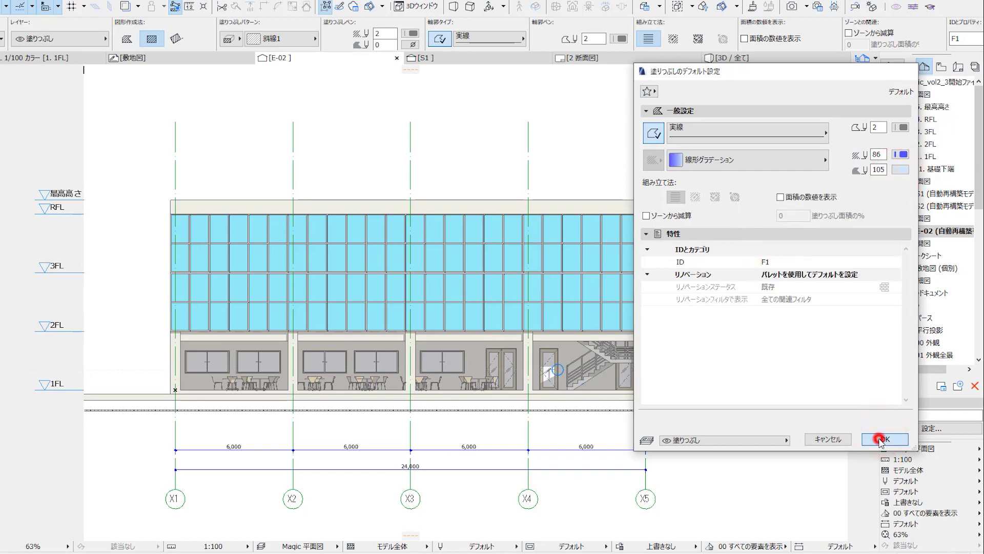
left_click(879, 440)
mouse_move(152, 39)
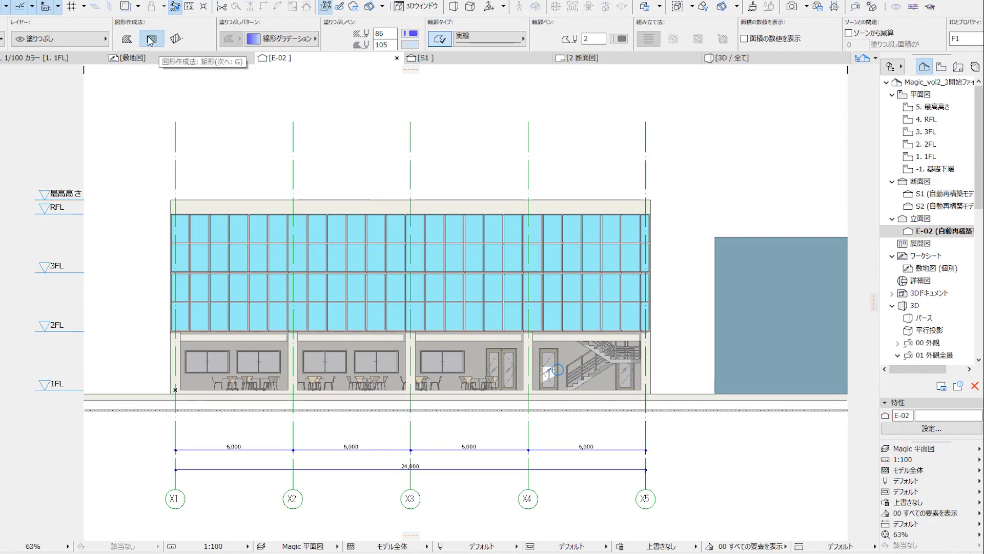
Step: Draw a rectangular gradient fill from the building's top-left to past its bottom-right
left_click(149, 38)
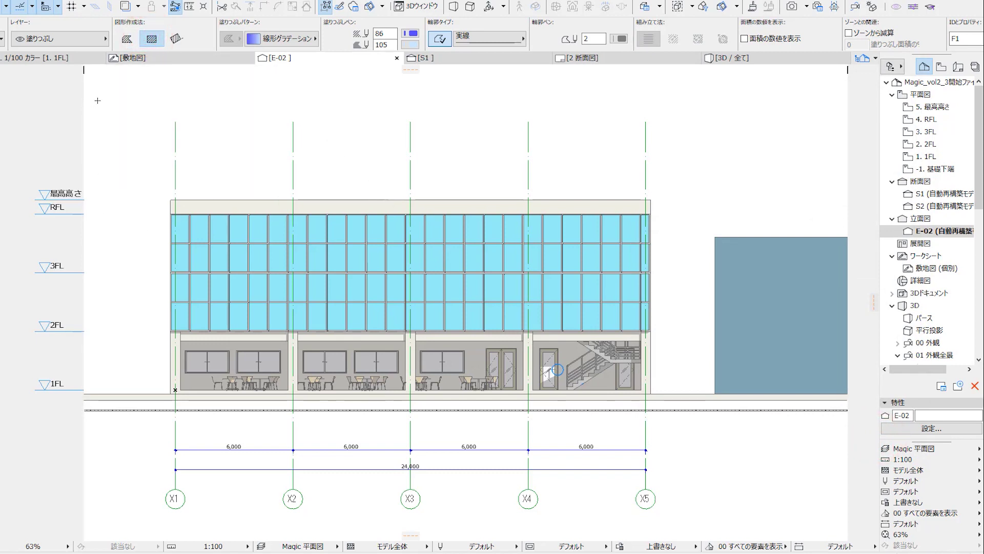
left_click(94, 101)
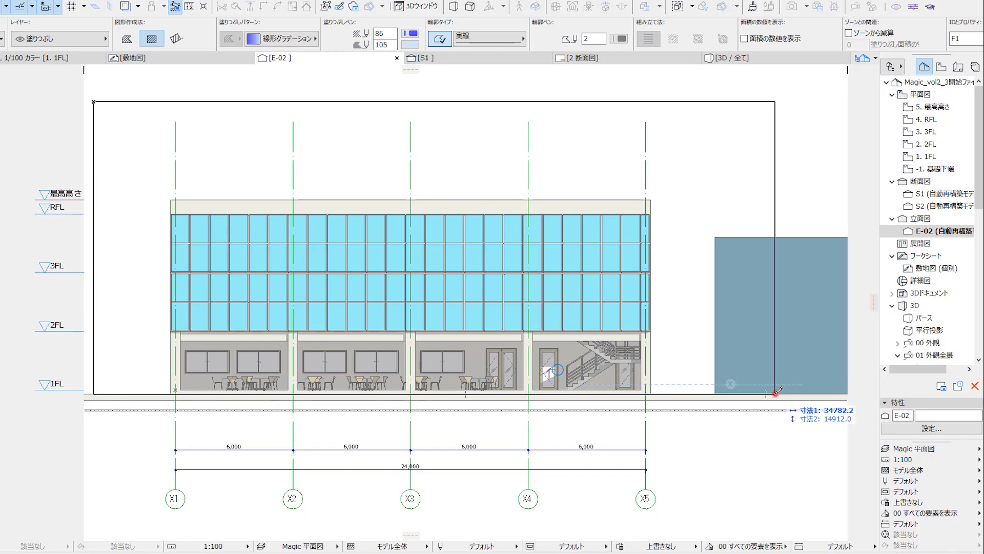
left_click(775, 392)
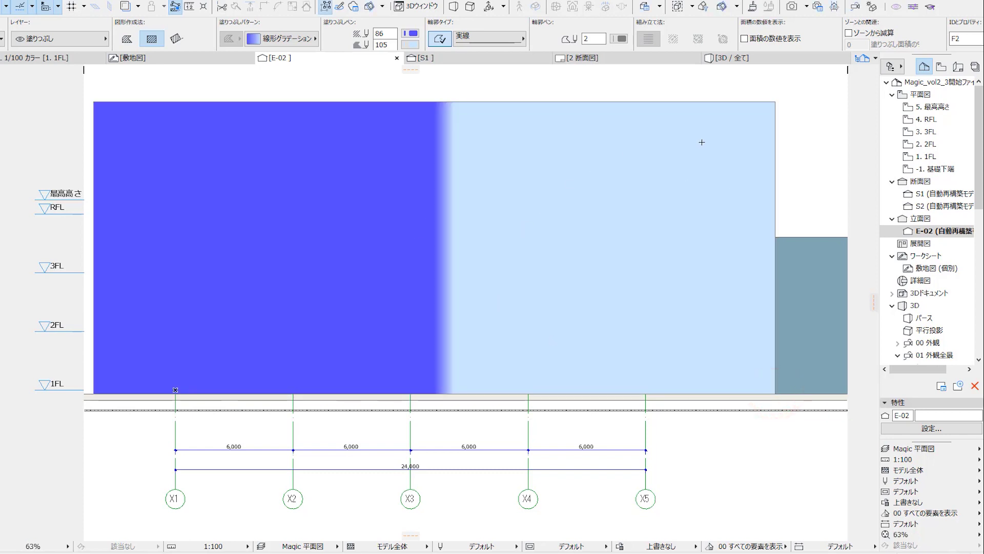
left_click(774, 102)
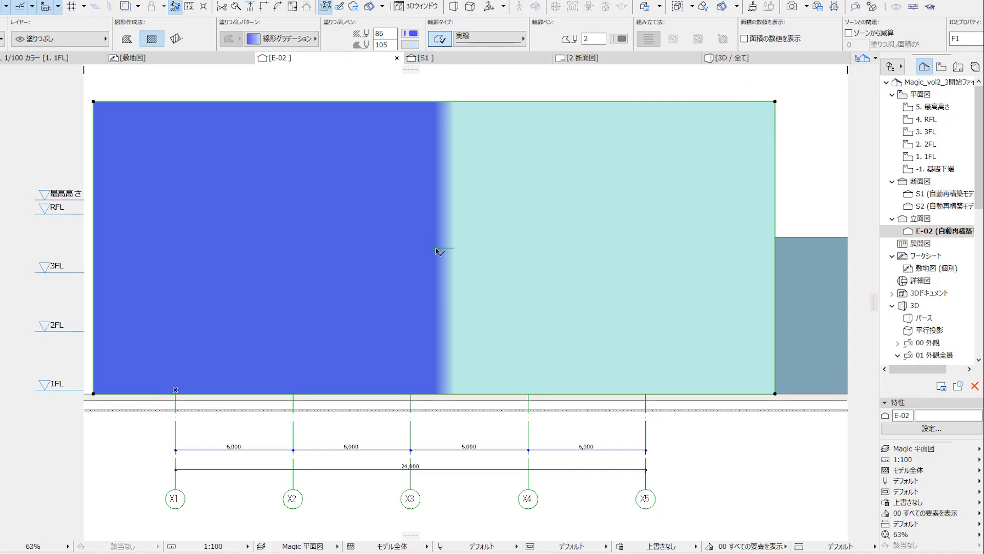
Step: Reorient the gradient vertically from the top right, stretching its end point further down the fill
left_click(436, 250)
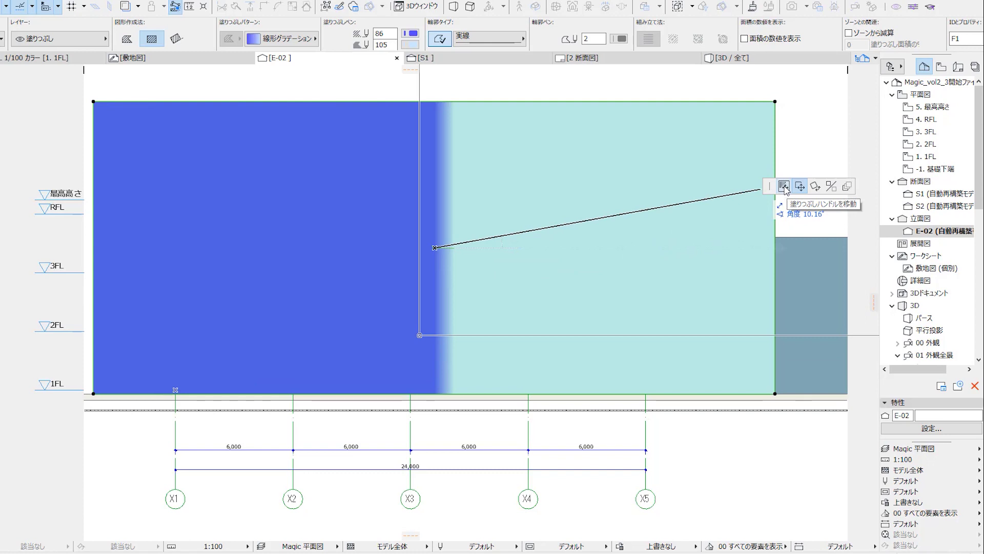
left_click(784, 187)
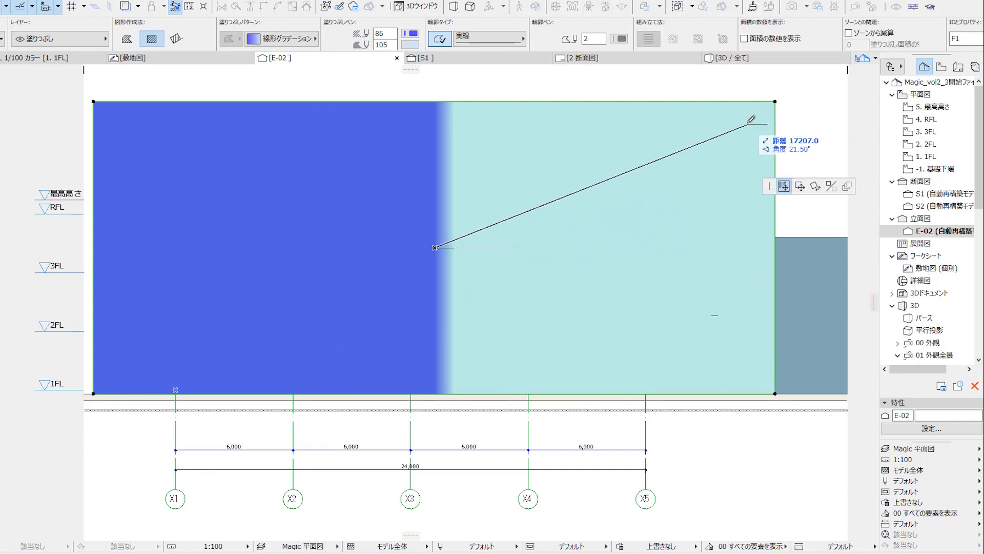
left_click(749, 126)
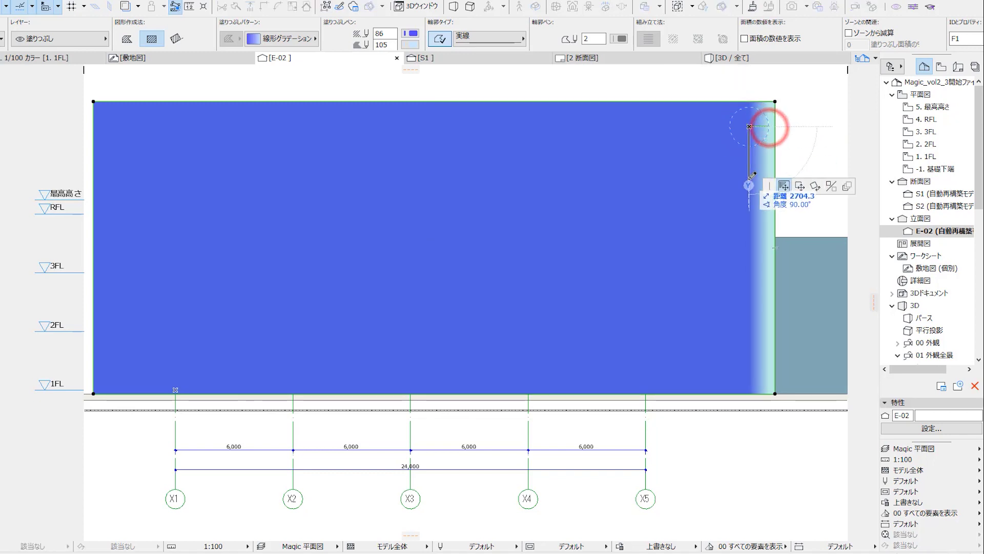
left_click(750, 179)
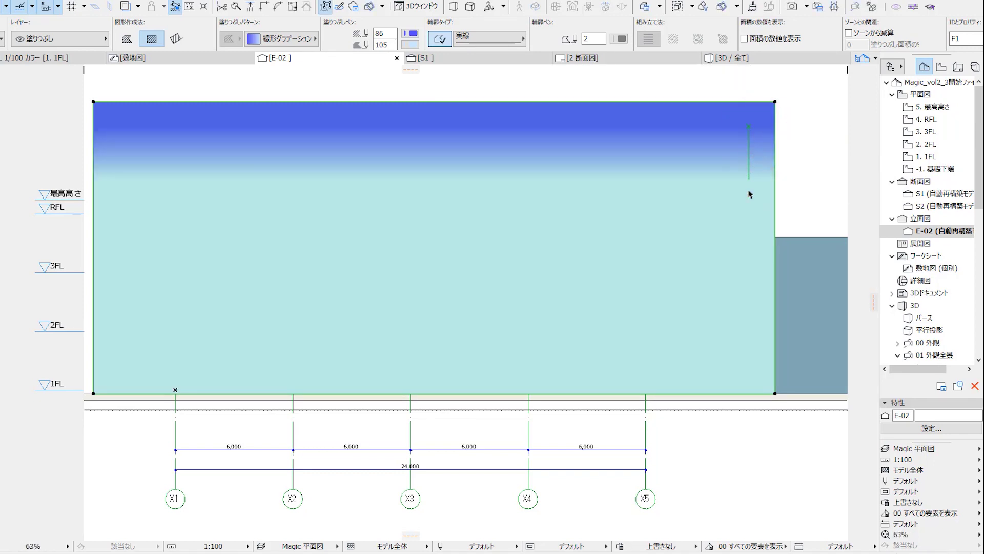
left_click(750, 180)
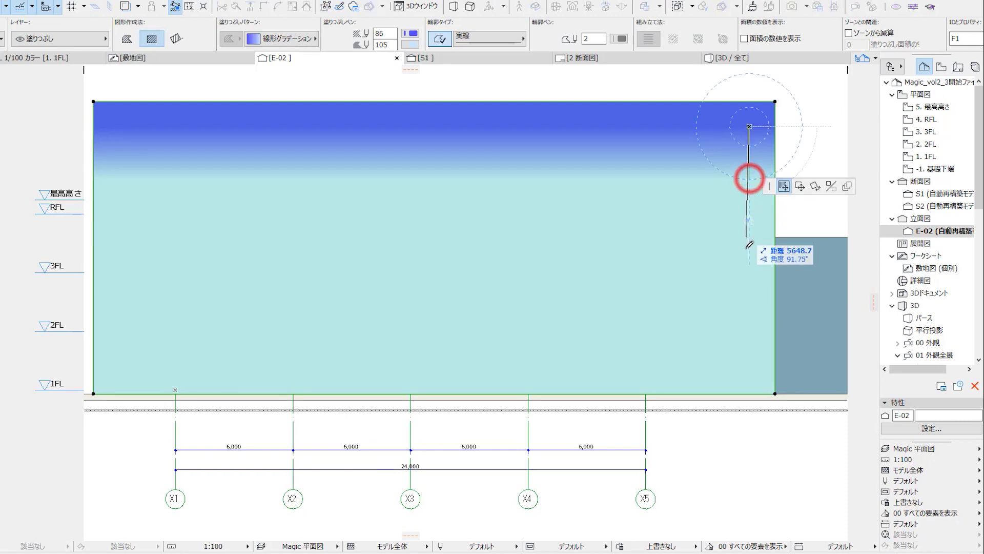
left_click(750, 288)
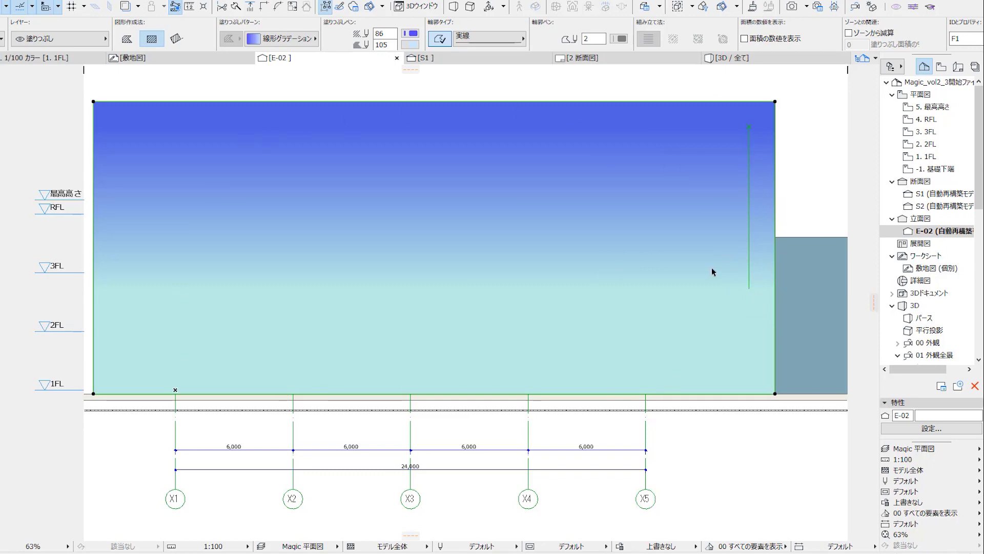
Step: Send the gradient fill behind the building and check its outline type
right_click(692, 136)
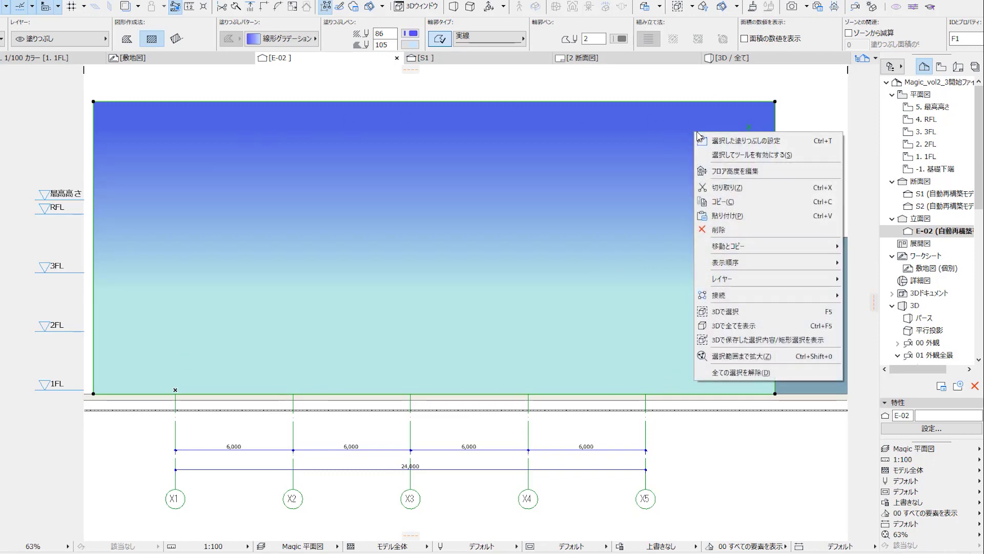
mouse_move(738, 260)
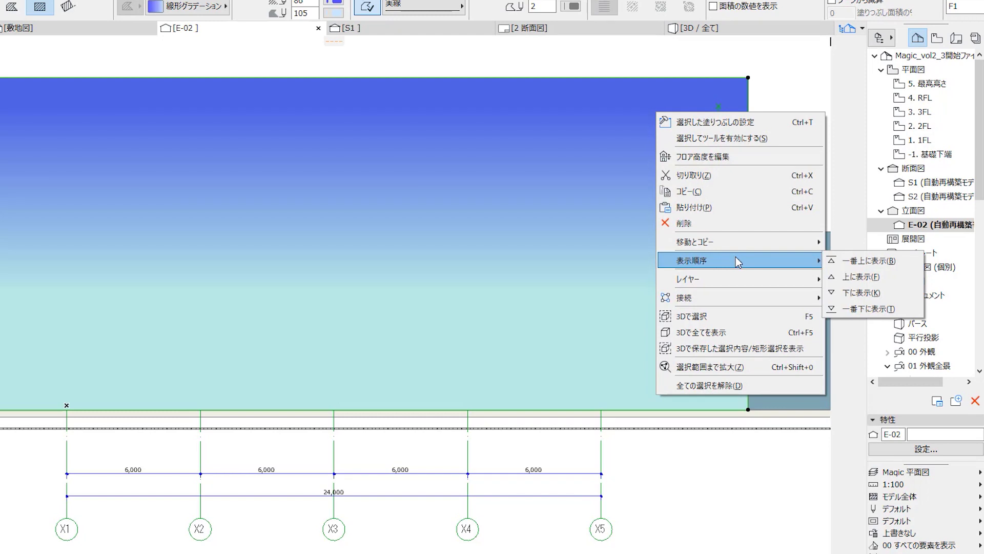
left_click(873, 308)
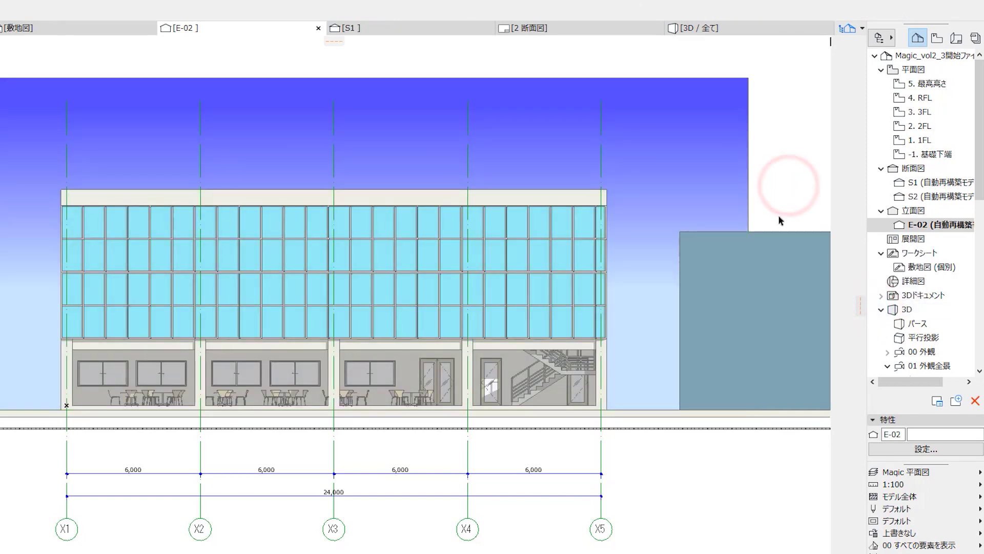
left_click(749, 115)
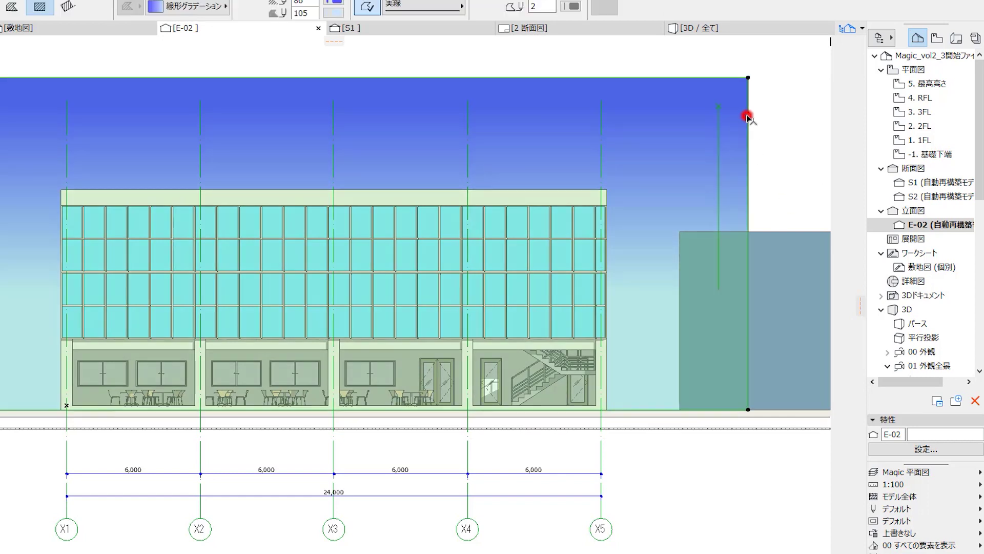
left_click(65, 73)
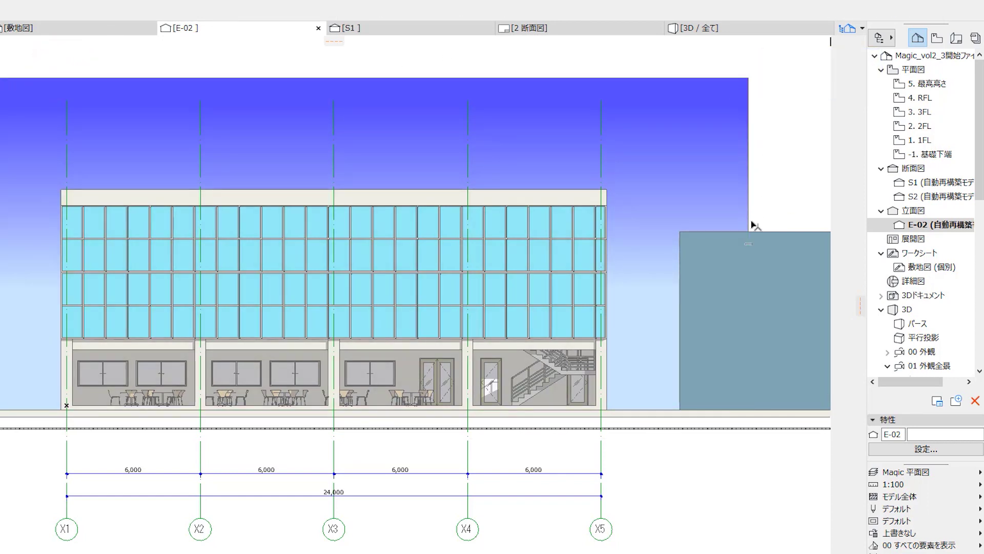
left_click(752, 205)
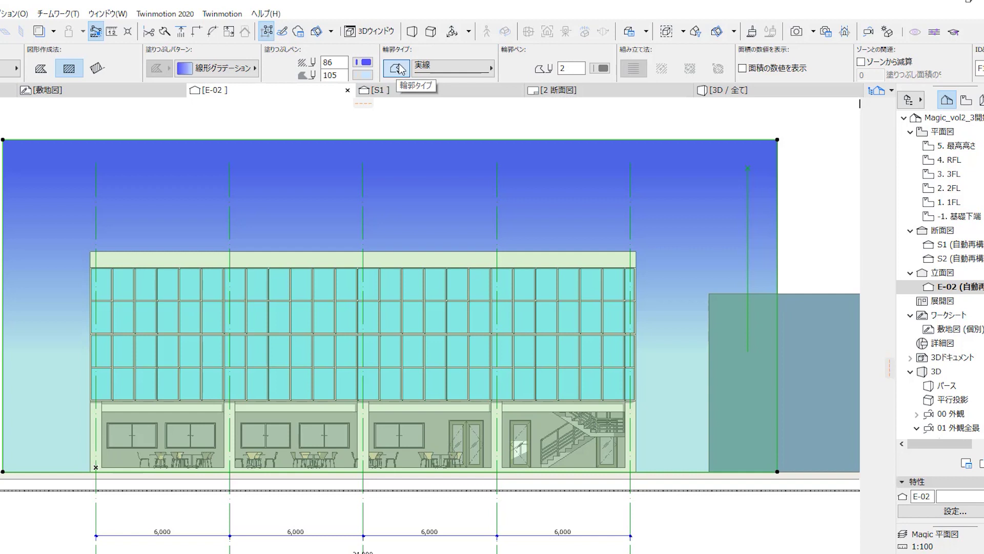
left_click(400, 69)
left_click(813, 170)
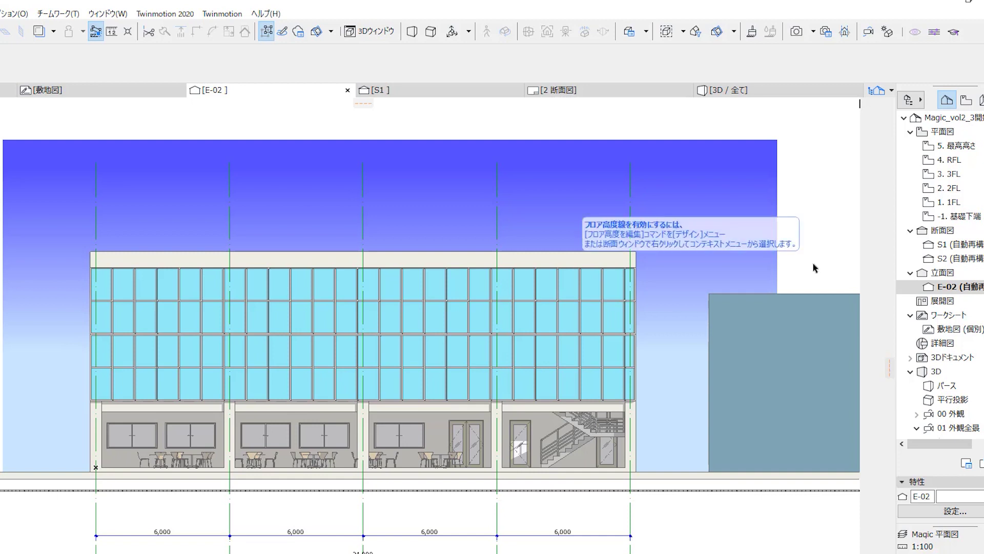
Step: Move the elevation's right and left boundaries so the sky backdrop spans the elevation
left_click_drag(860, 121, 778, 142)
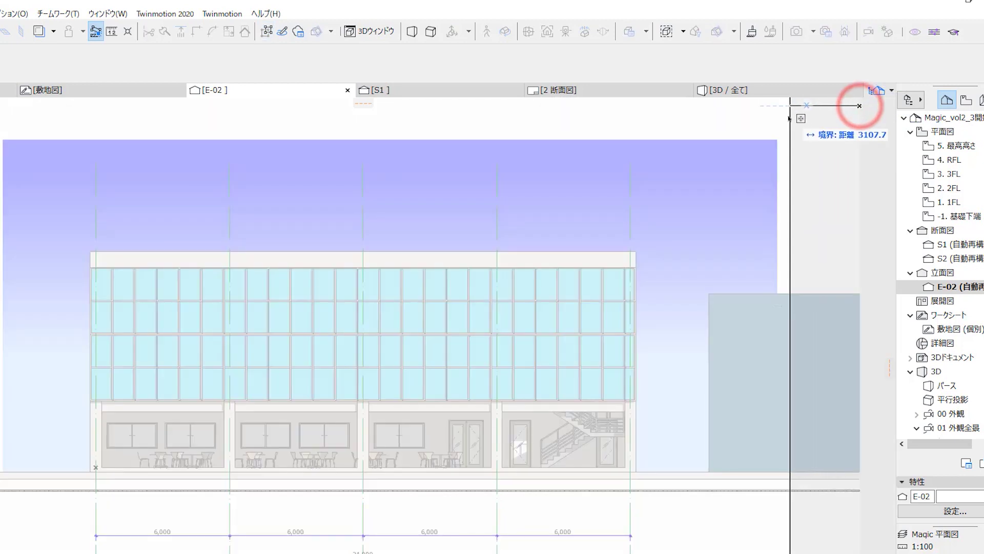
left_click(778, 141)
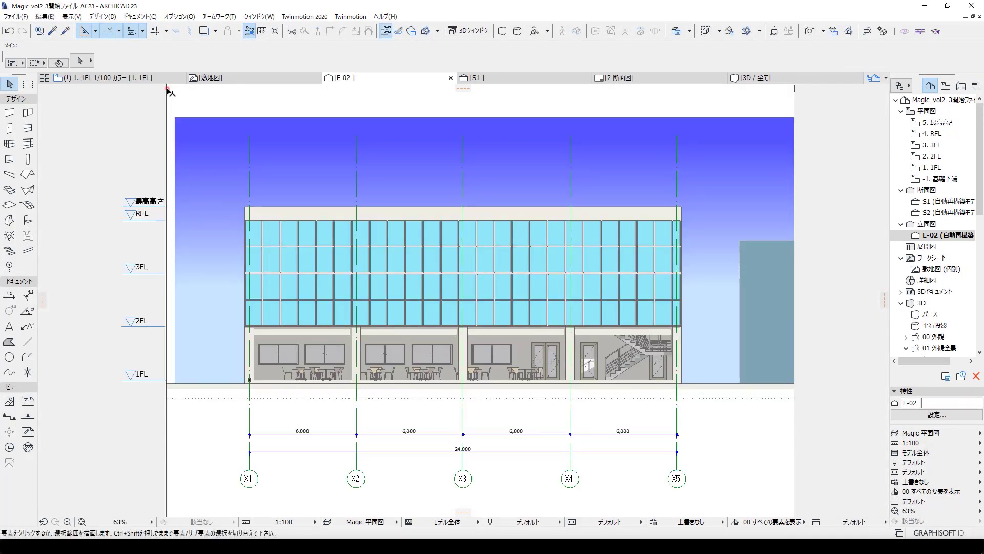
left_click_drag(166, 92, 177, 94)
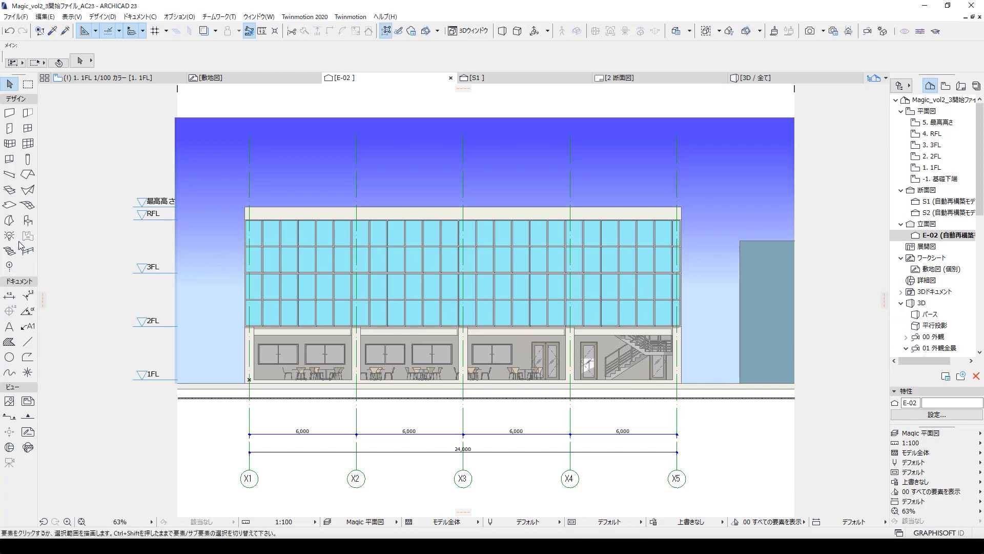
Step: Choose the グループ輪郭 01 silhouette from 2. 視覚化 > 2.3 人物と乗り物 in the object defaults
left_click(28, 222)
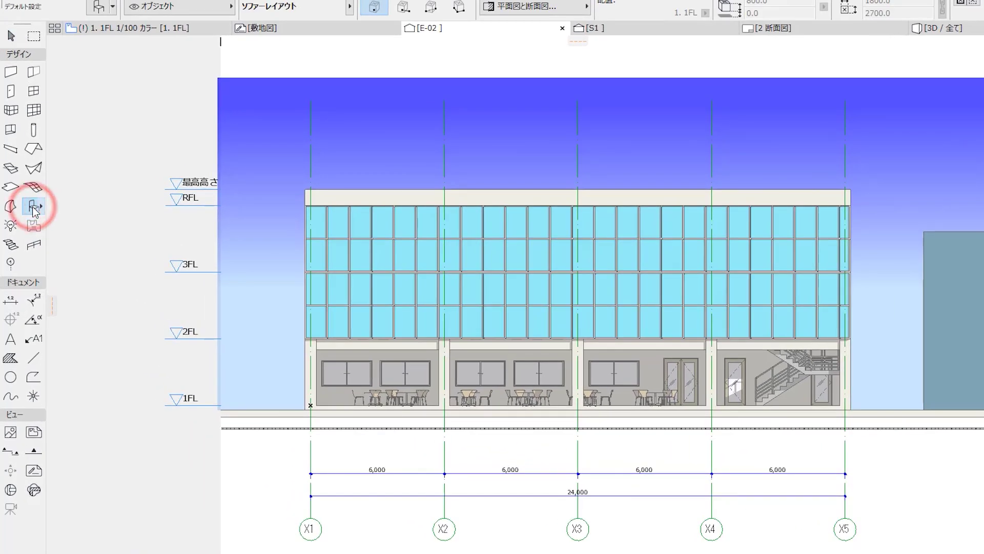
left_click(33, 208)
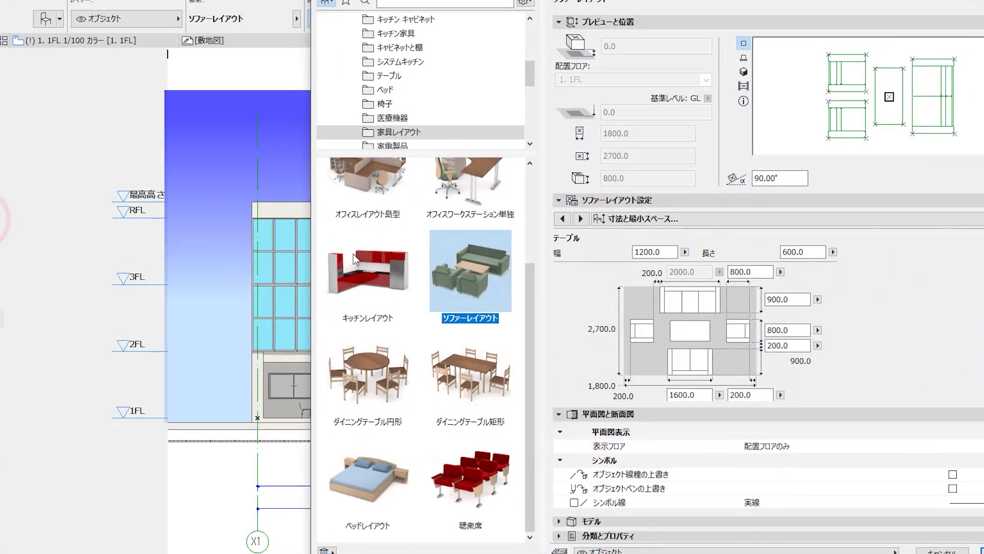
scroll(212, 159, "up", 5)
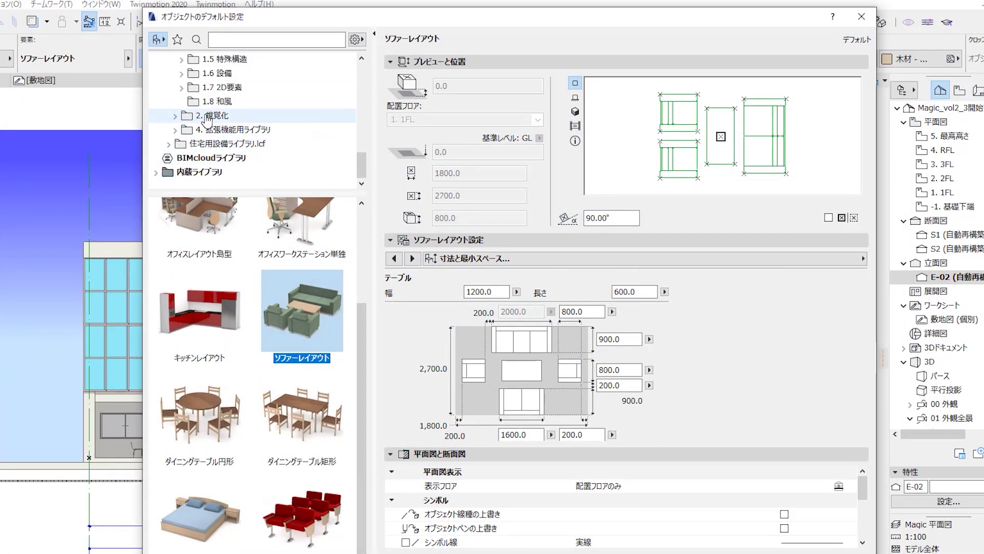
left_click(175, 115)
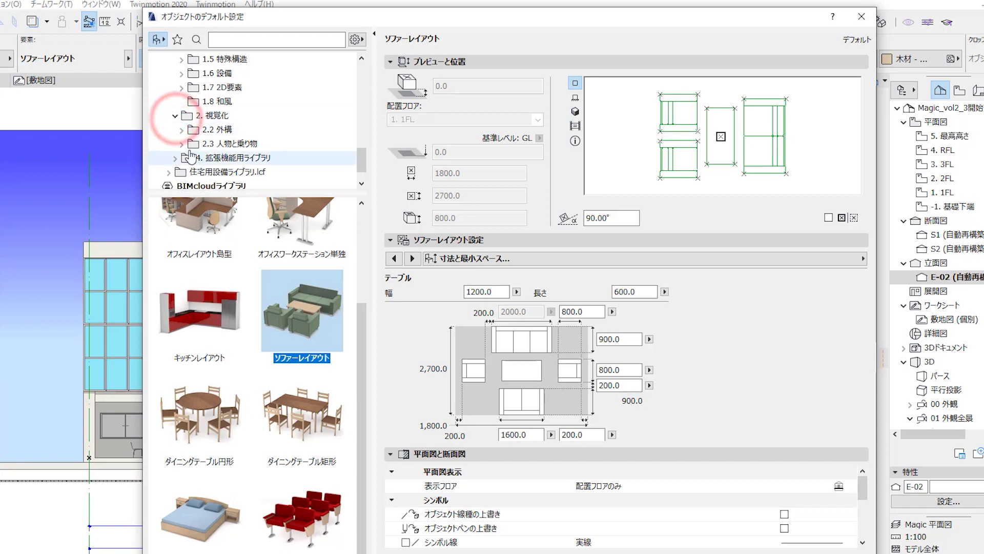
scroll(177, 125, "down", 1)
left_click(181, 130)
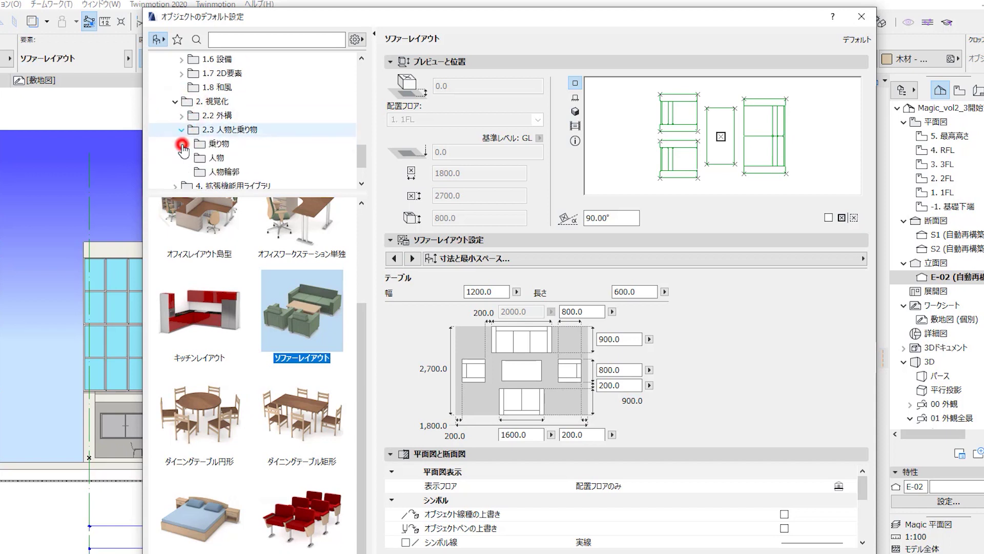
left_click(221, 172)
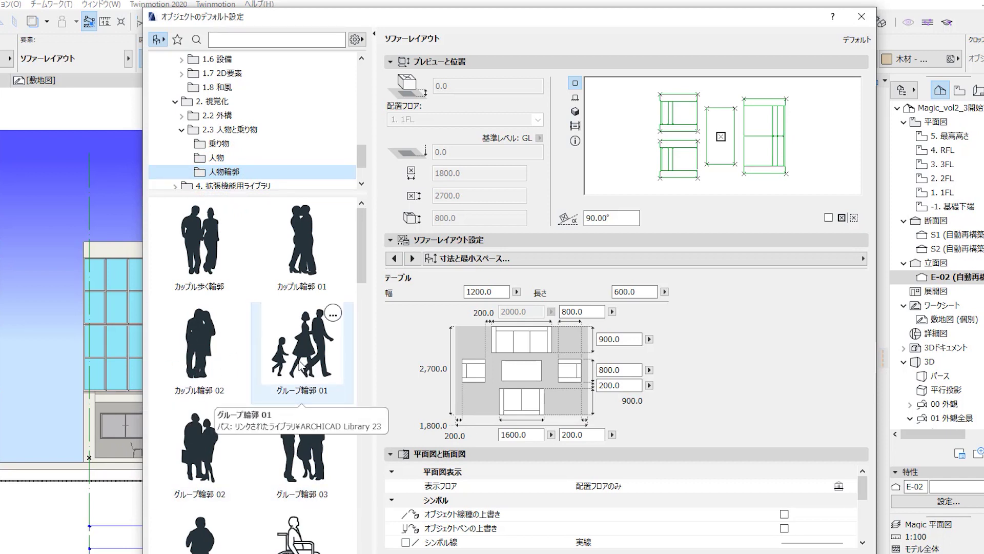
left_click(301, 368)
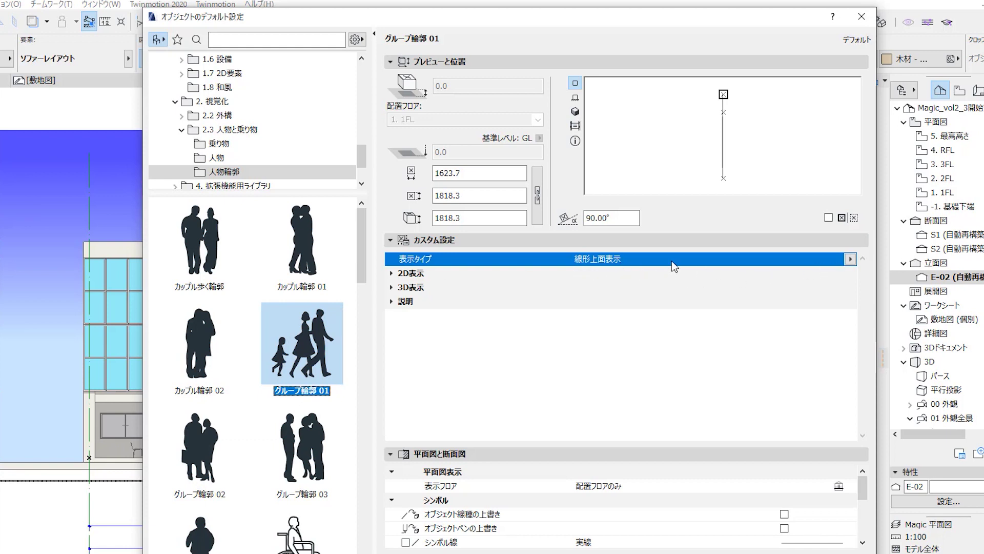
Step: Set the silhouette's display type to 正面 with a 0° rotation angle and confirm
left_click_drag(851, 260, 878, 275)
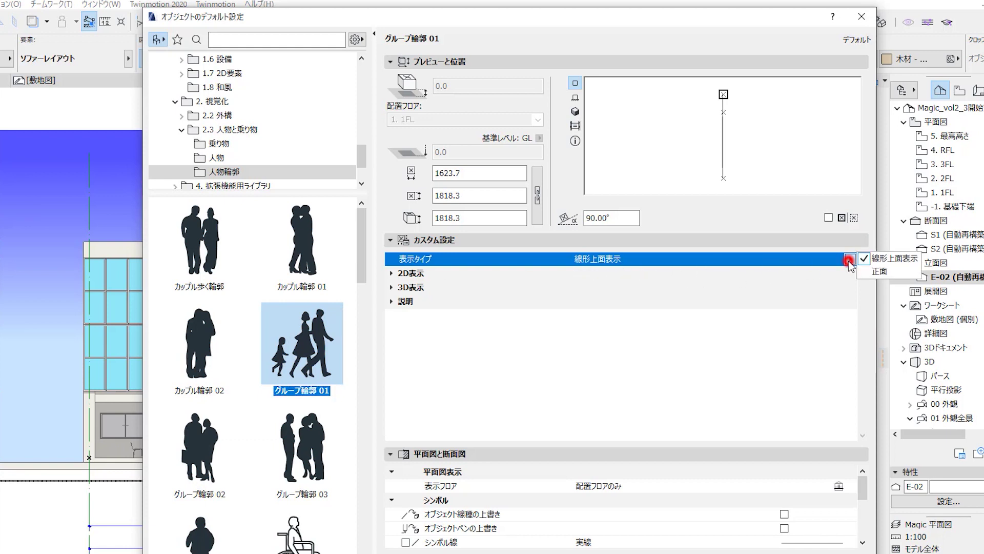
left_click(876, 273)
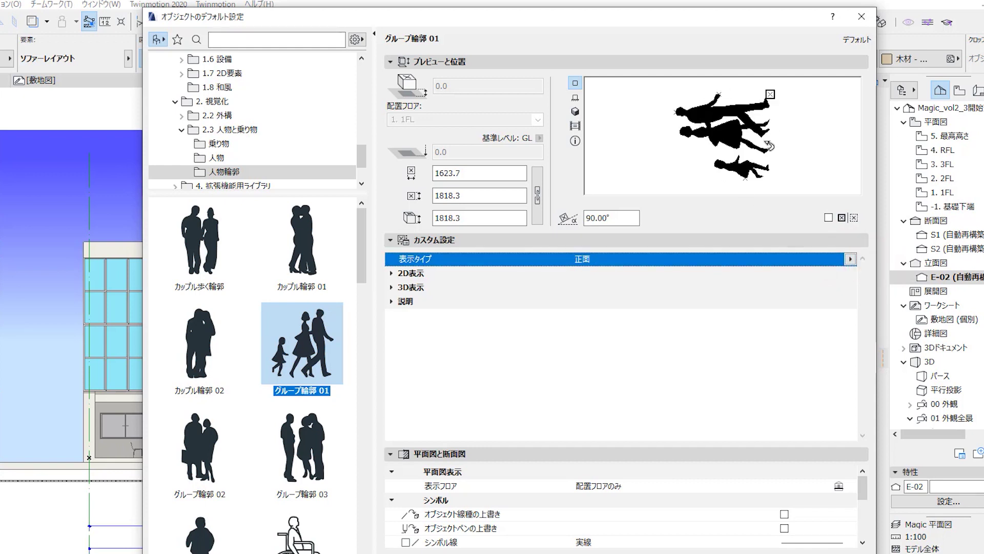
double_click(628, 220)
type("0")
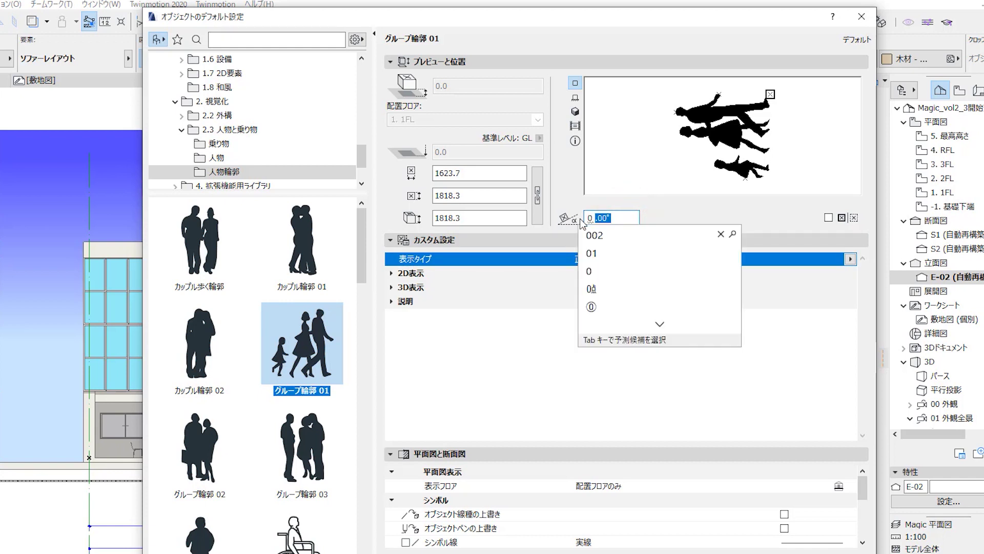
key("Return")
key("Zenkaku_Hankaku")
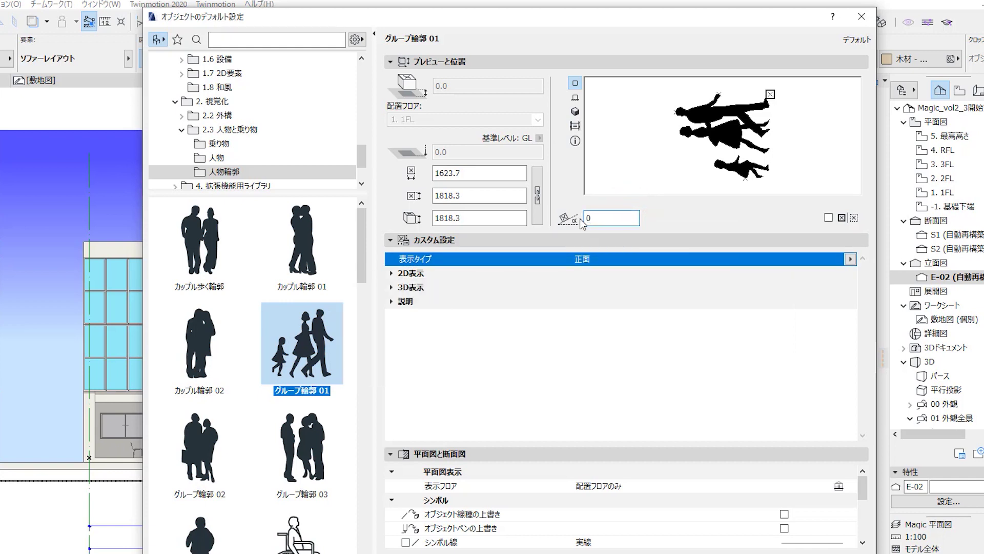
left_click(682, 216)
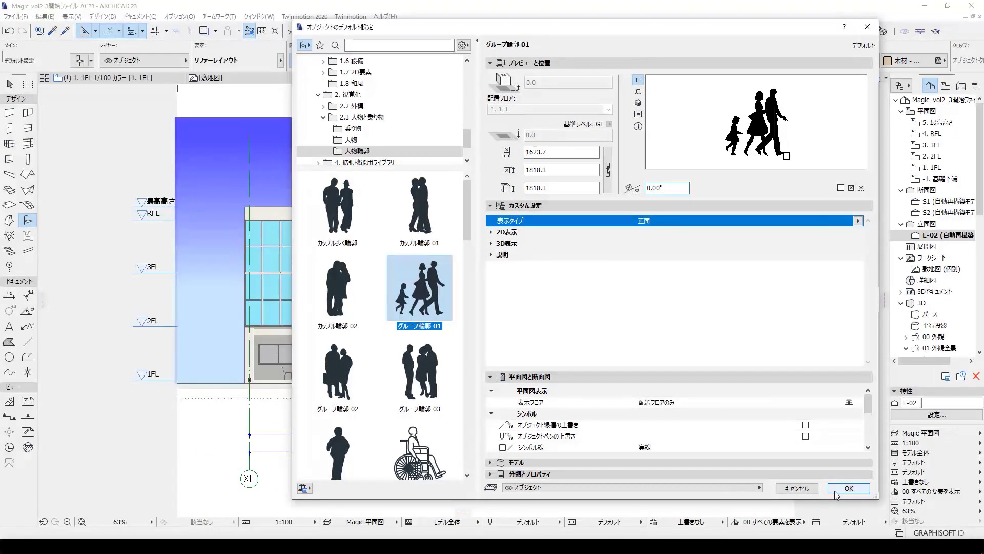
left_click(846, 488)
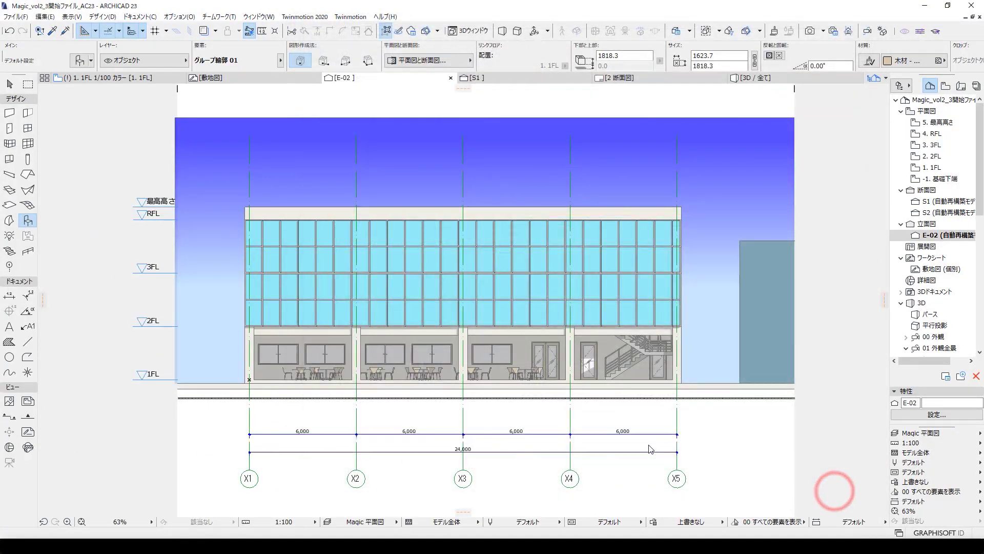
Step: Place the グループ輪郭 01 silhouette in front of the ground-floor door beside the stair
scroll(625, 388, "up", 5)
scroll(624, 388, "up", 3)
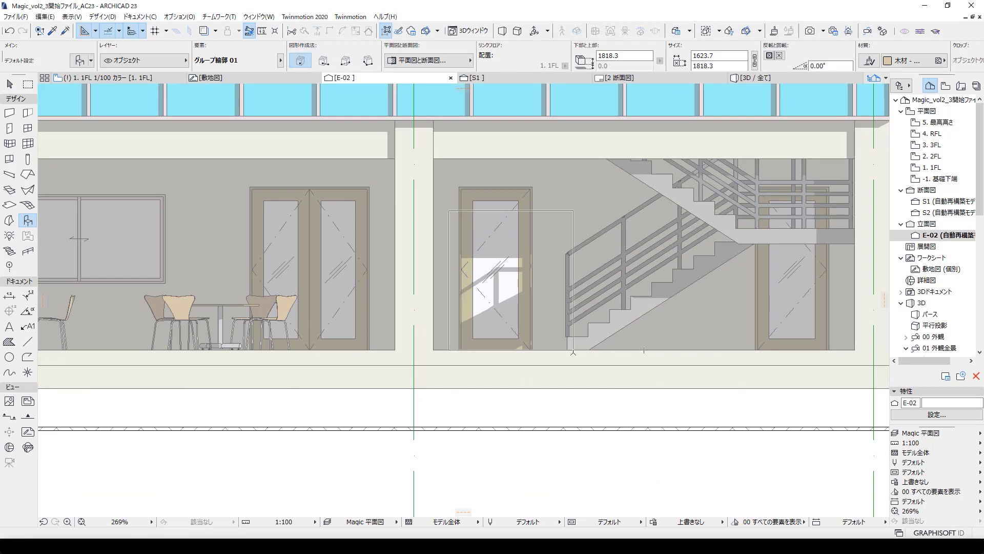
left_click(564, 352)
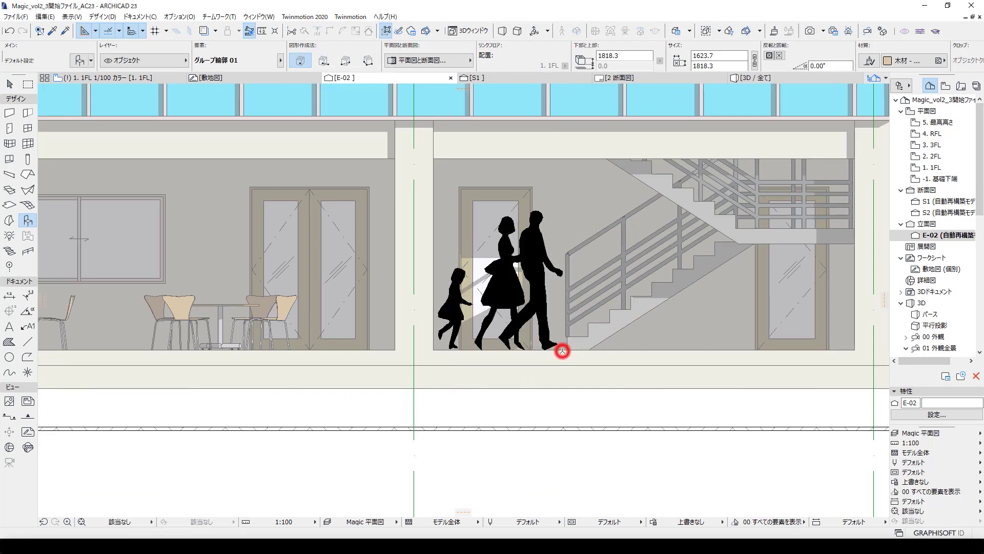
key("Escape")
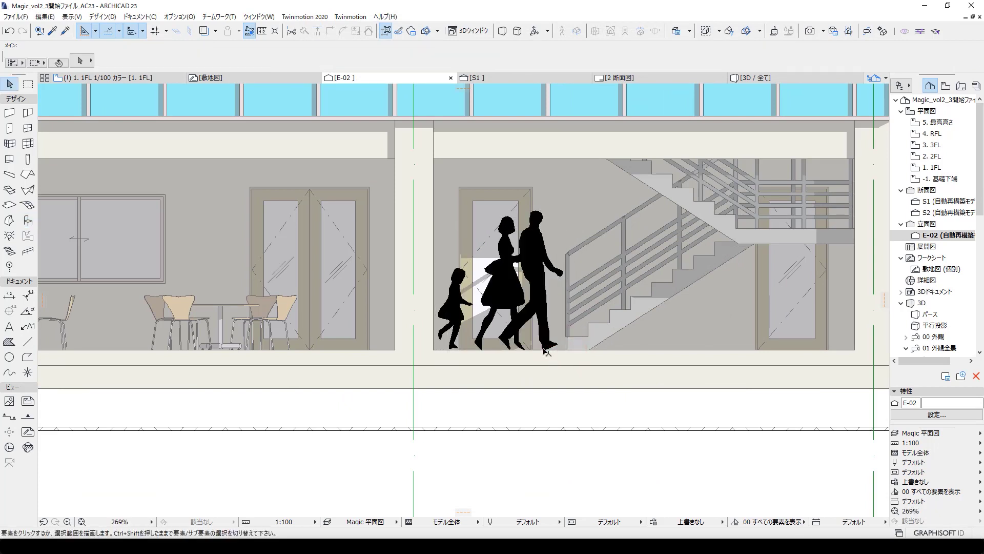
Step: Select and deselect the placed silhouette group, toggling quick selection to check it
scroll(554, 266, "up", 2)
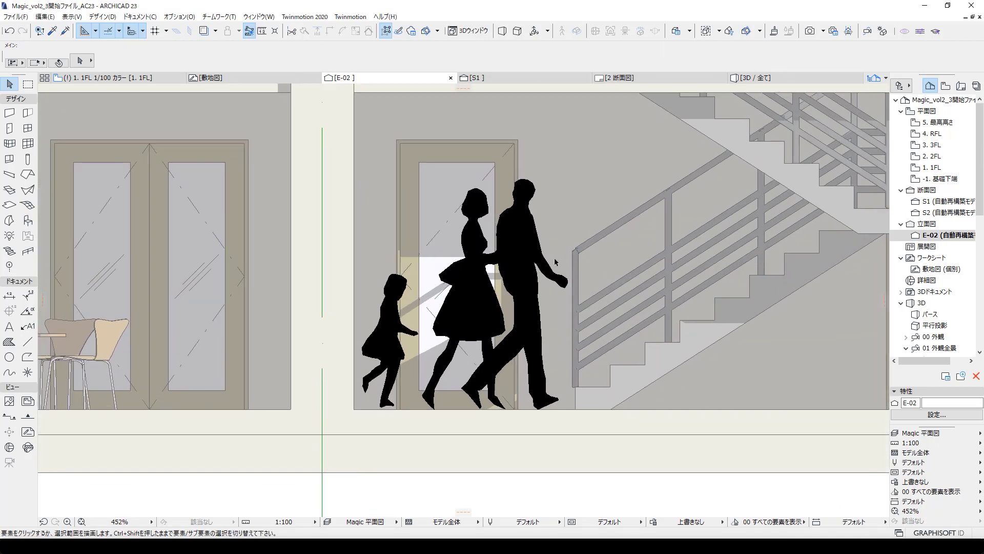
scroll(559, 272, "up", 1)
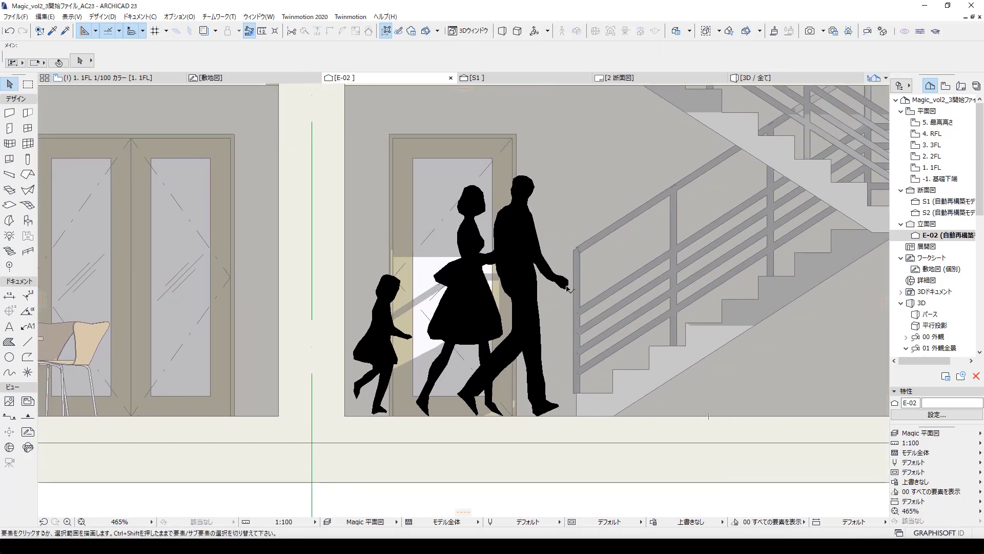
left_click(568, 288)
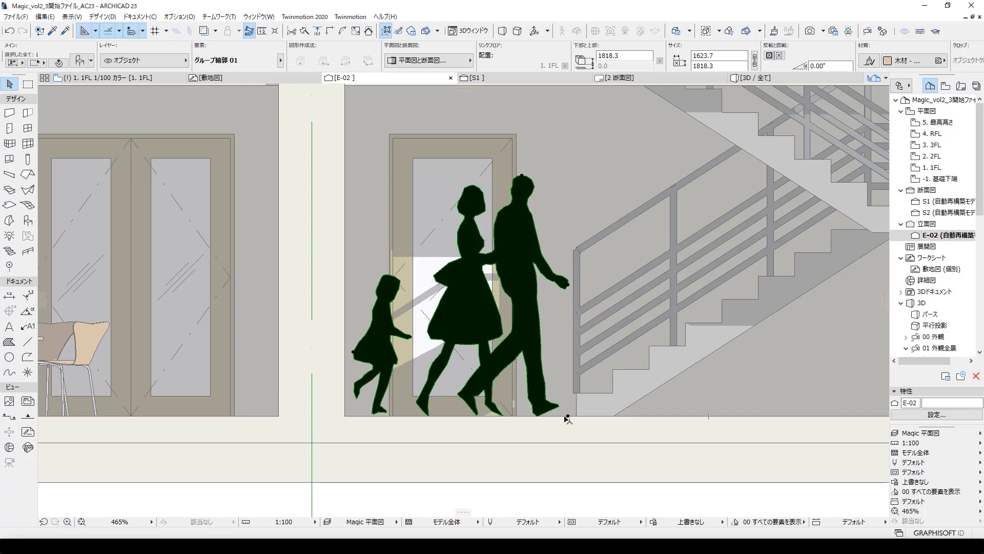
scroll(568, 418, "up", 1)
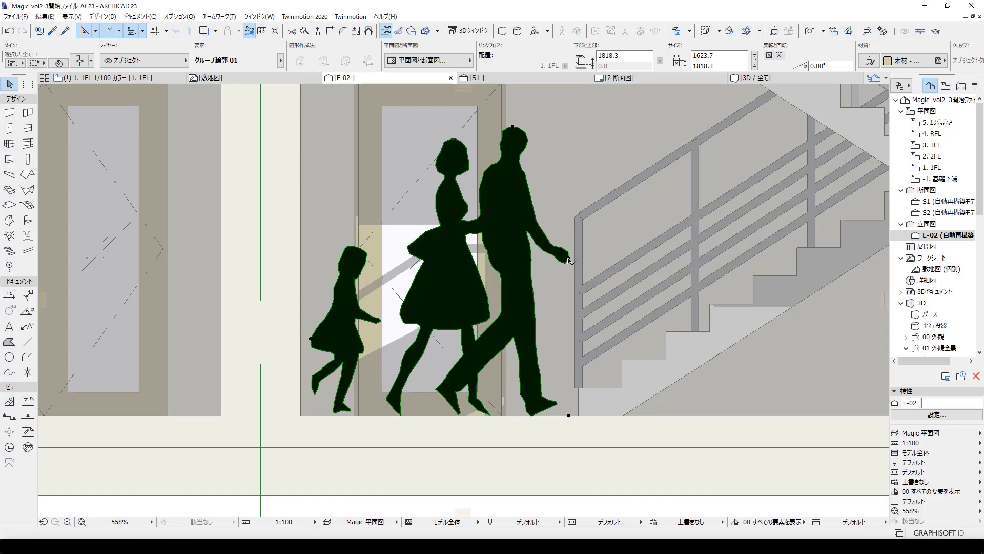
left_click(563, 226)
left_click(568, 258)
left_click(562, 325)
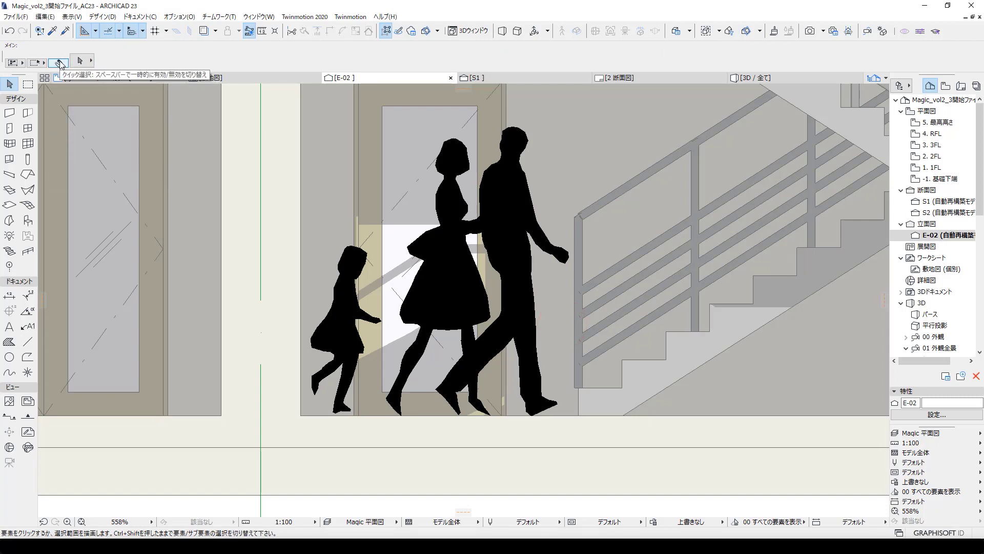
left_click(58, 64)
left_click(511, 212)
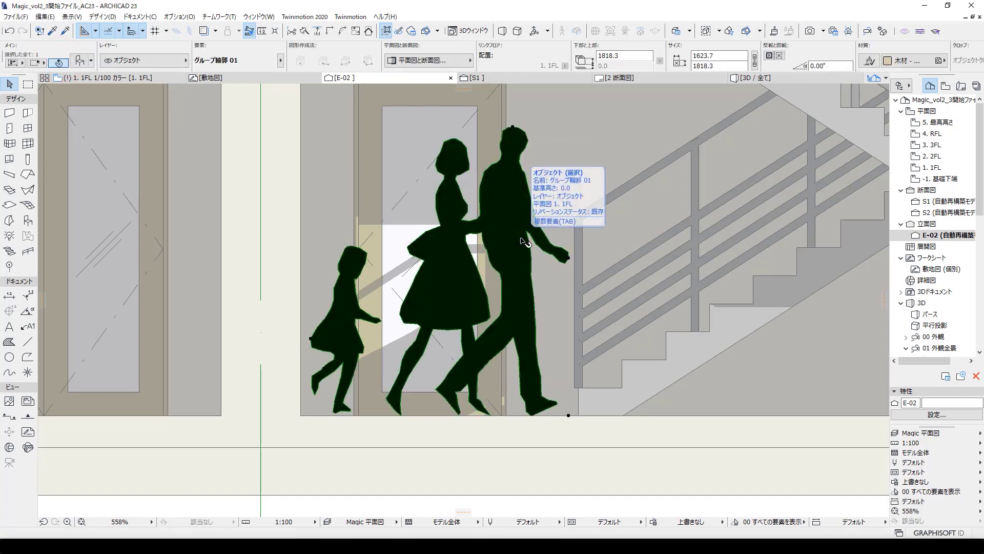
left_click(58, 62)
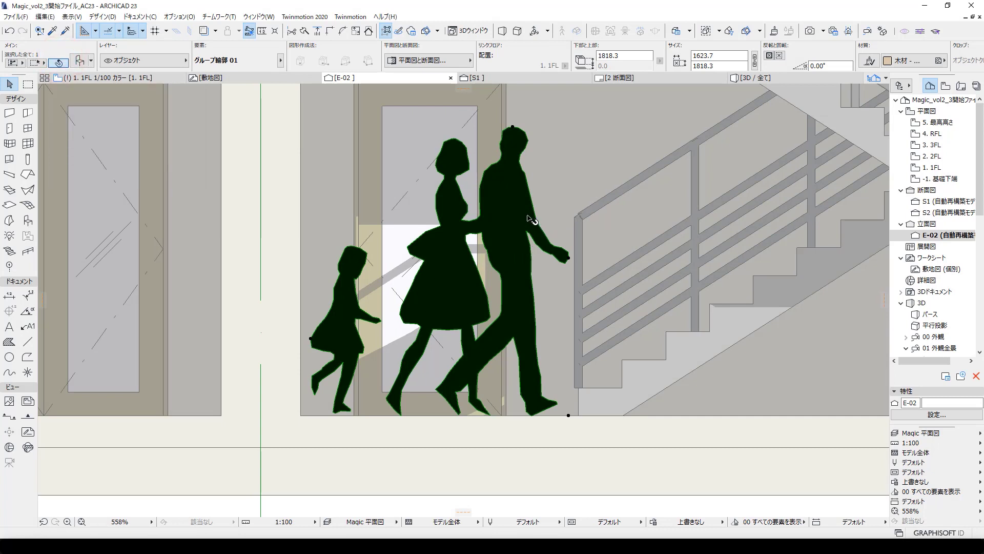
left_click(556, 212)
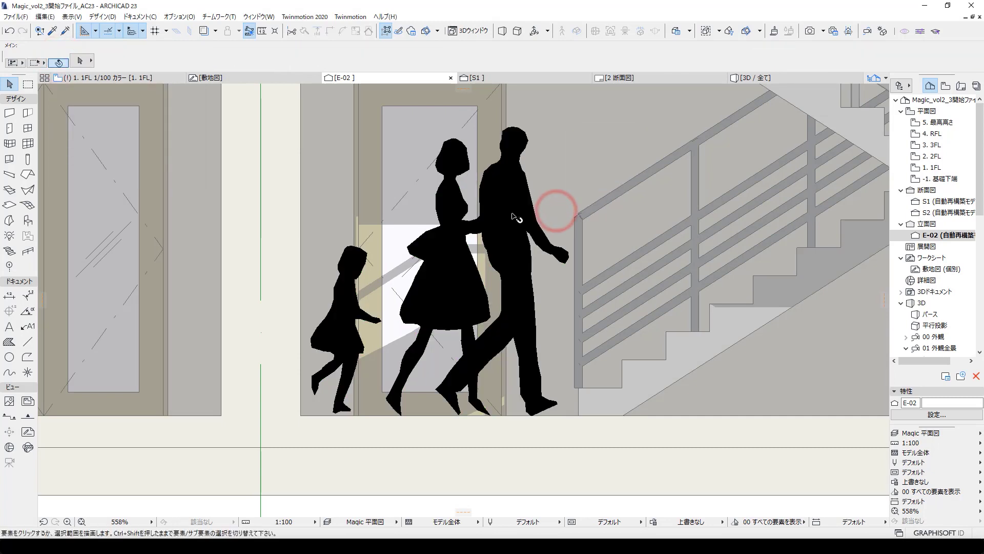
left_click(517, 212)
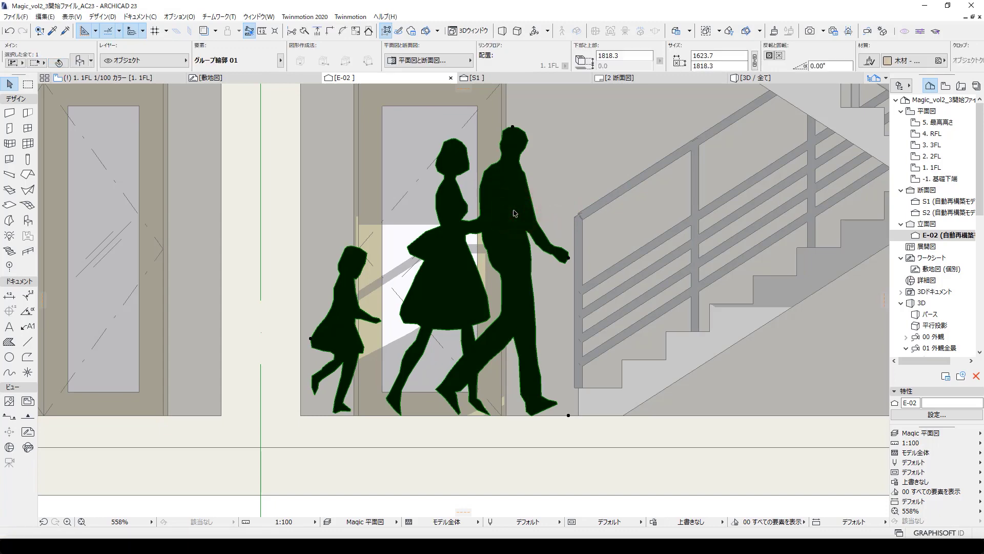
left_click(573, 198)
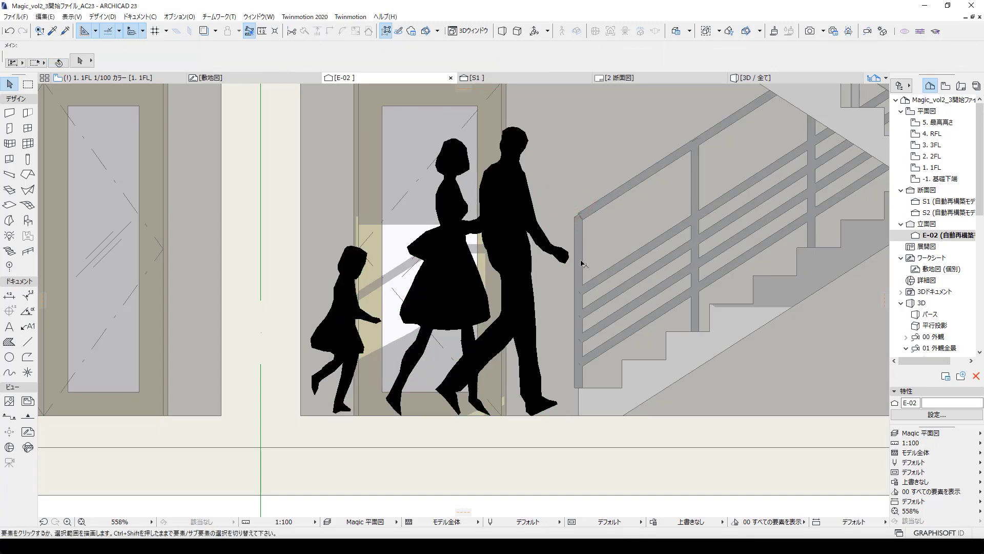
Step: Switch to the -1. 基礎下端 floor plan and delete the green L-shaped morph
scroll(510, 323, "down", 5)
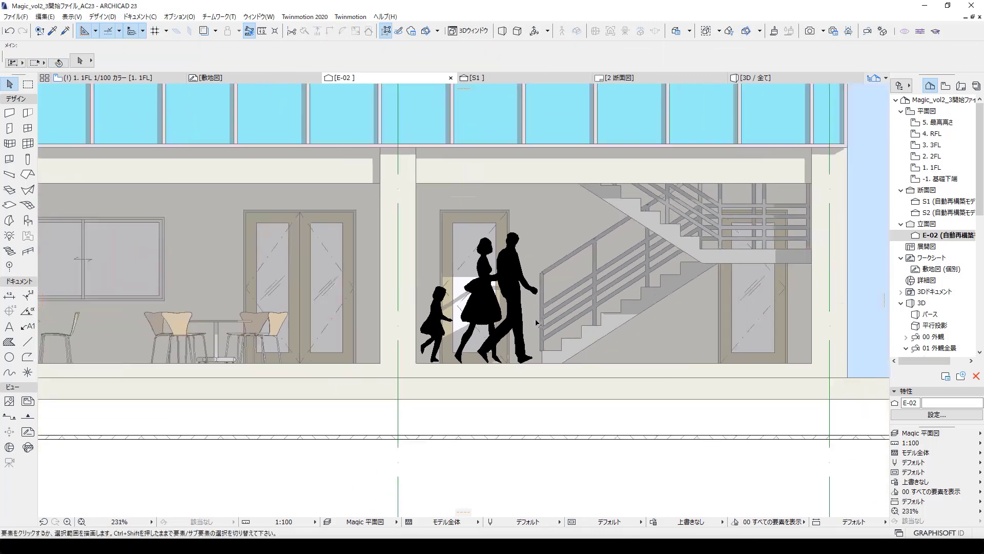
middle_click_drag(511, 323, 359, 323)
scroll(369, 328, "down", 3)
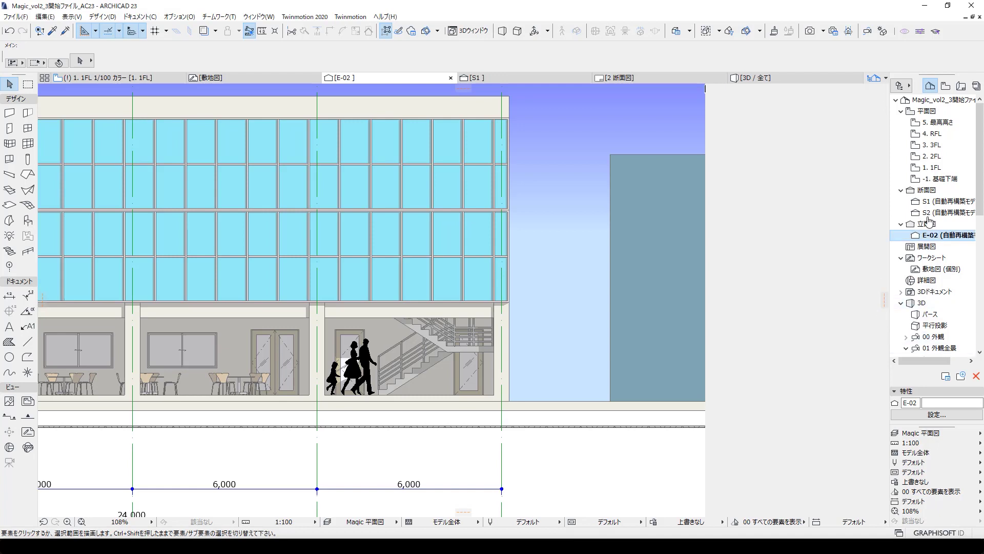
double_click(948, 182)
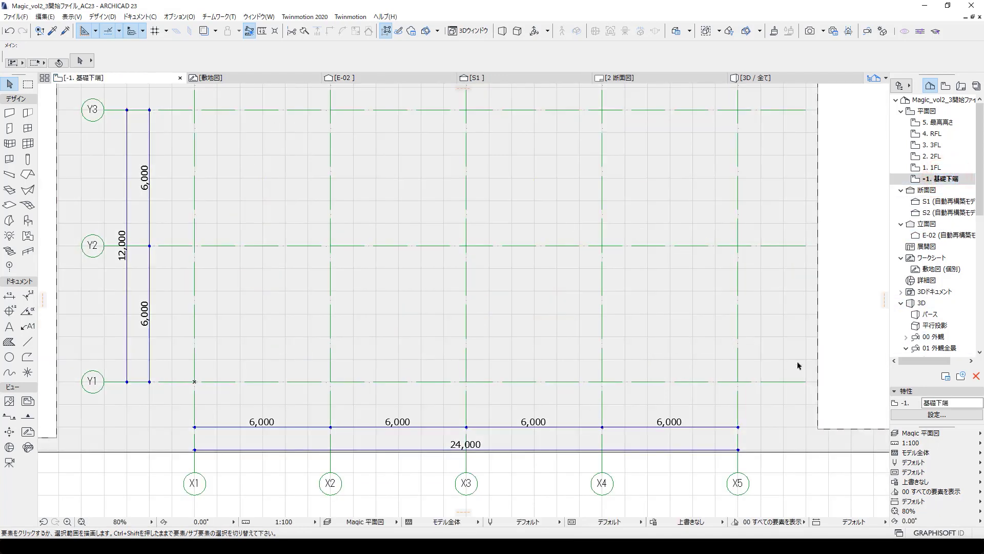
middle_click_drag(797, 365, 635, 334)
middle_click_drag(762, 345, 635, 378)
scroll(599, 359, "down", 1)
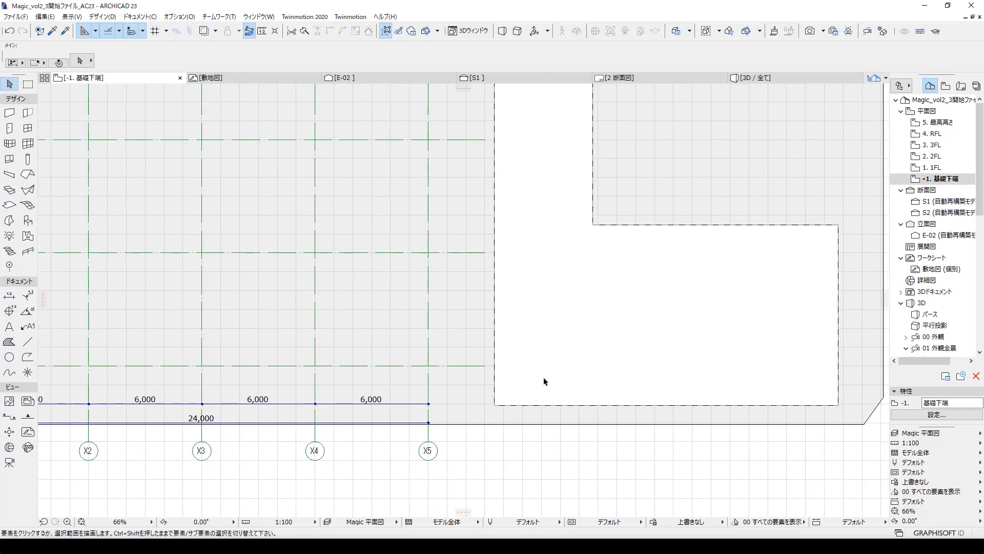
left_click(495, 405)
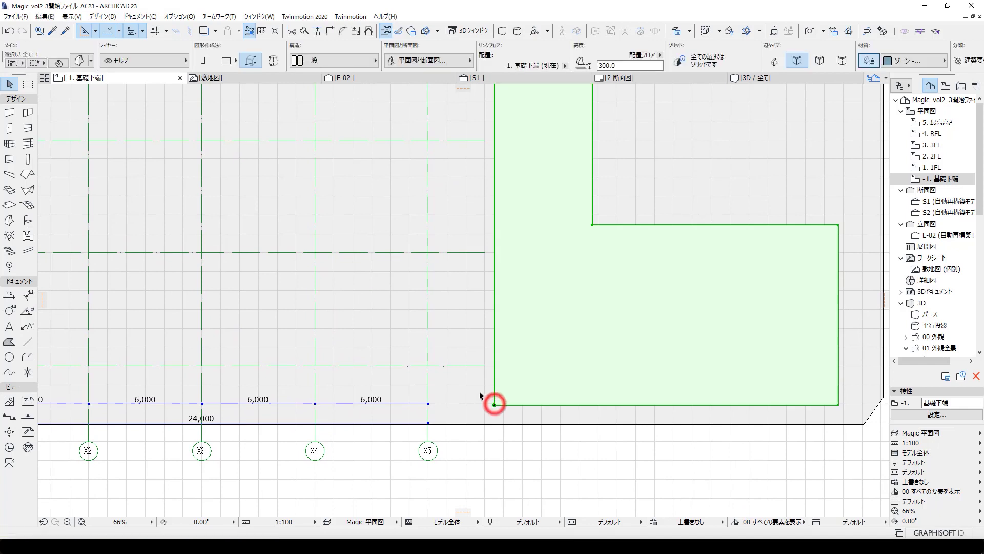
key("Delete")
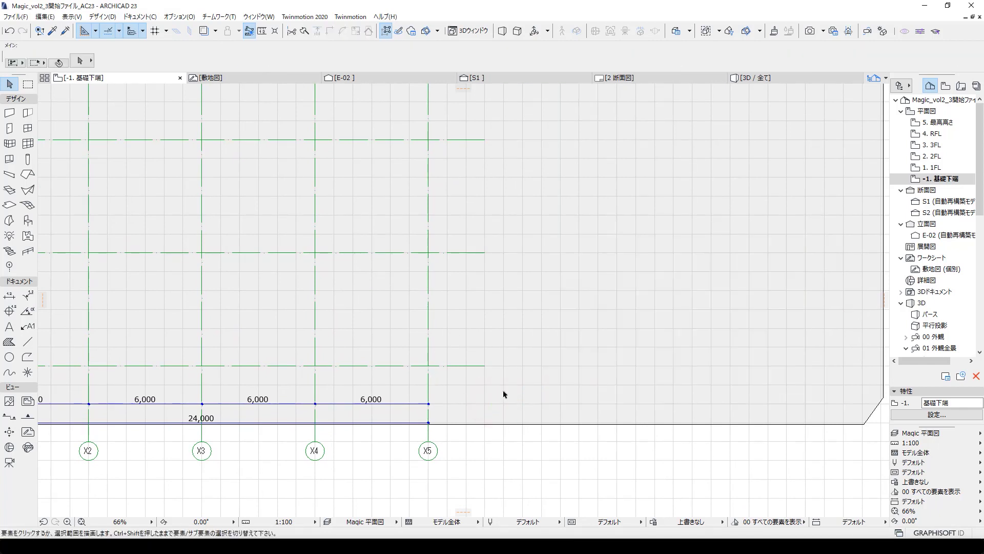
Step: Place a 樹木モデル 詳細 tree from 2.2 外構 > 庭, first shape 7000 wide, right of grid line X5
double_click(27, 221)
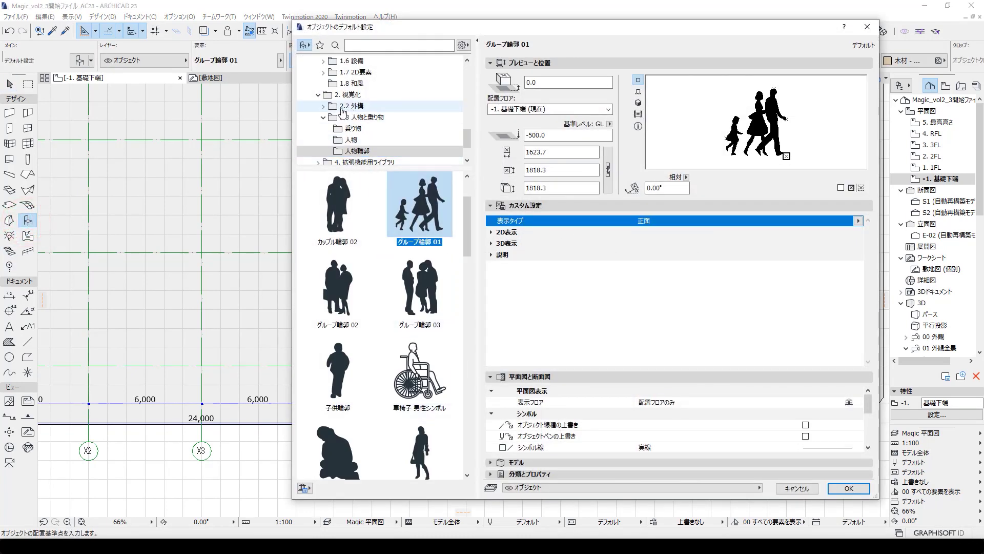
left_click(323, 106)
left_click(354, 139)
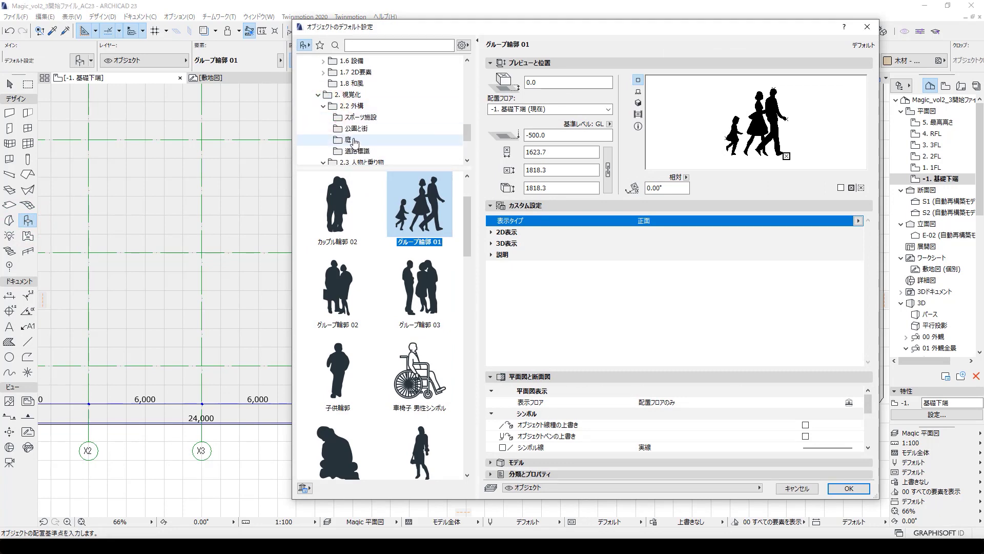
scroll(421, 357, "down", 2)
scroll(420, 358, "down", 5)
scroll(418, 348, "down", 1)
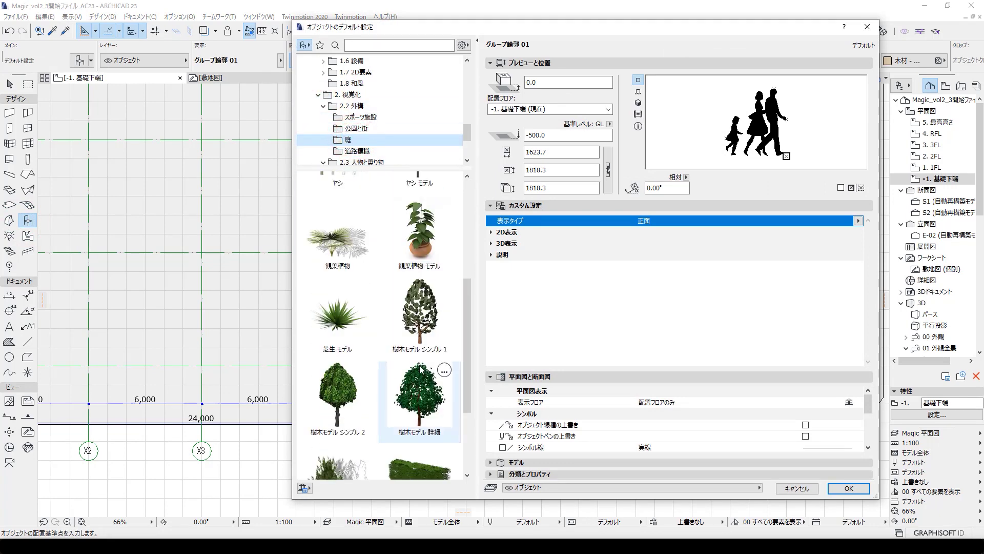
scroll(416, 342, "down", 1)
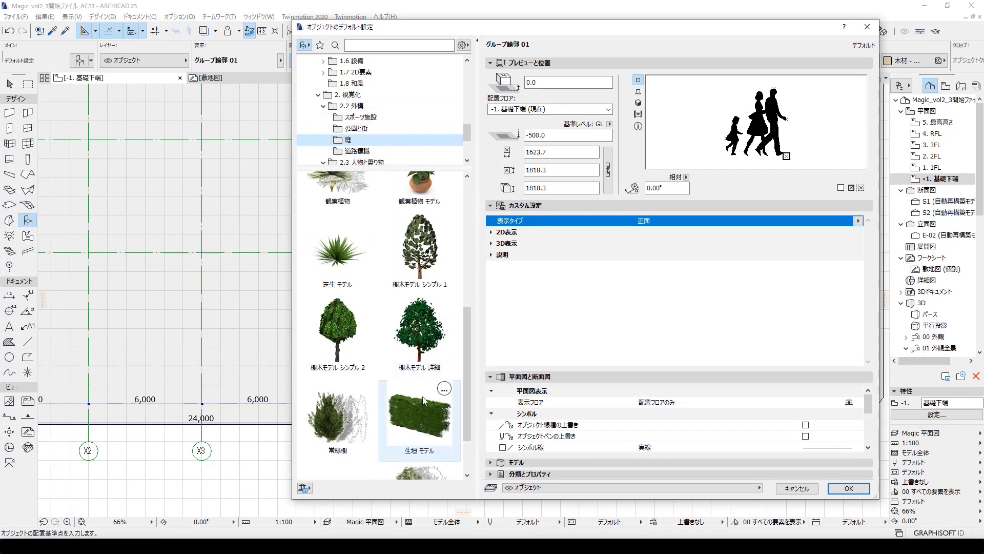
left_click(418, 341)
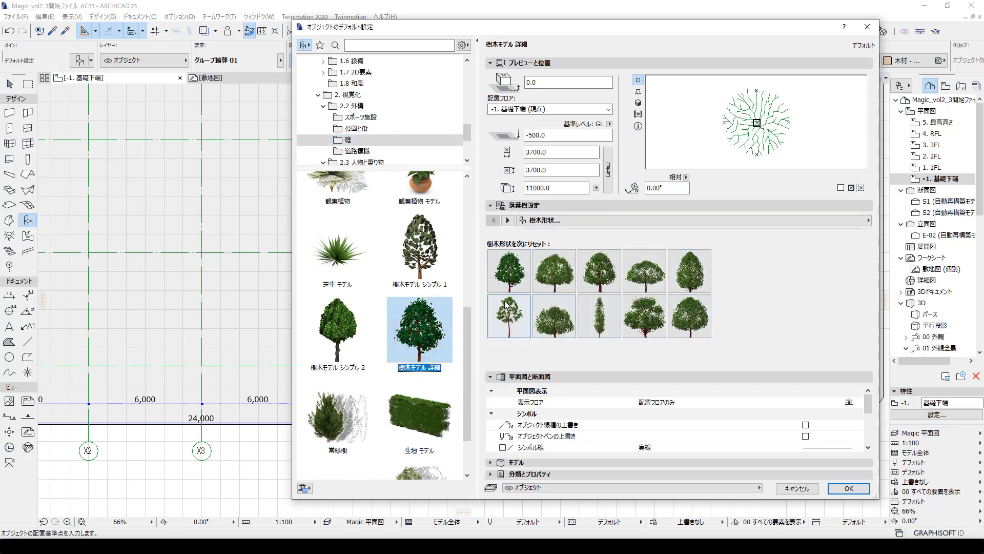
left_click(508, 267)
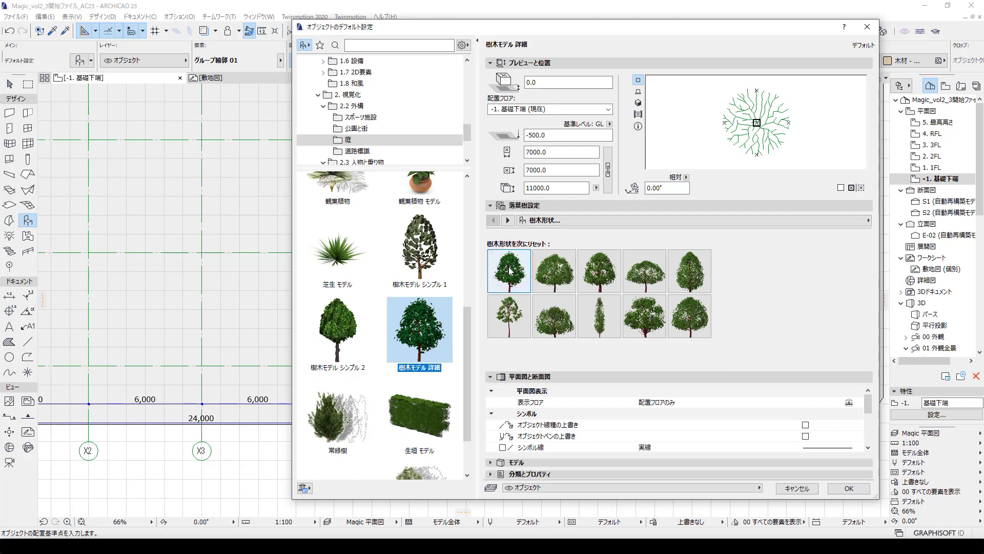
left_click(860, 485)
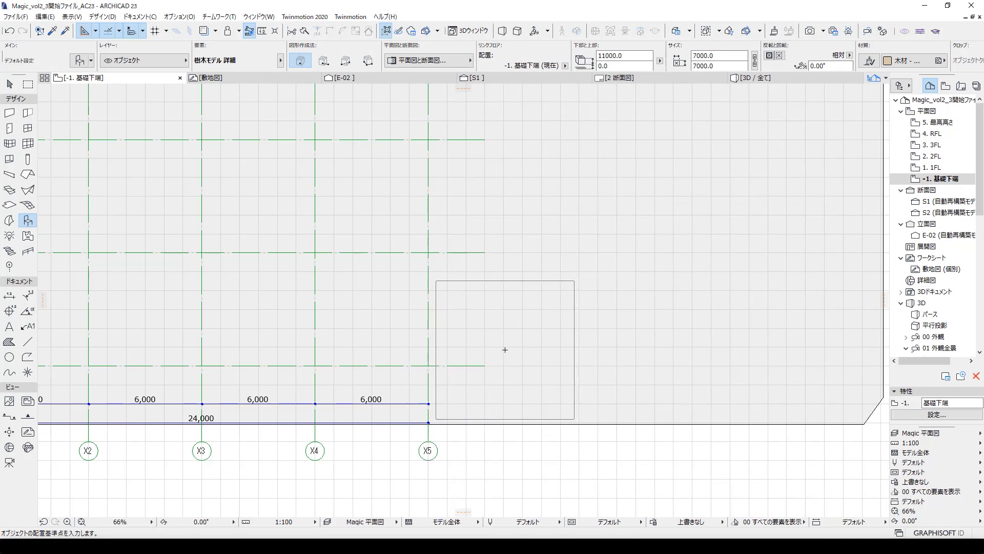
left_click(505, 350)
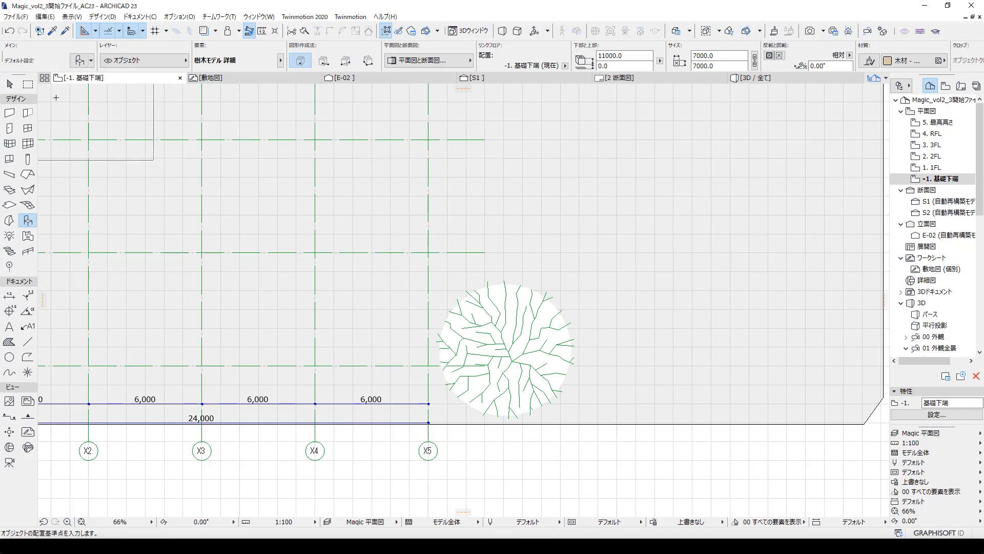
Step: Return to the E-02 elevation and select the sky gradient fill, cancelling an accidental move
left_click(10, 84)
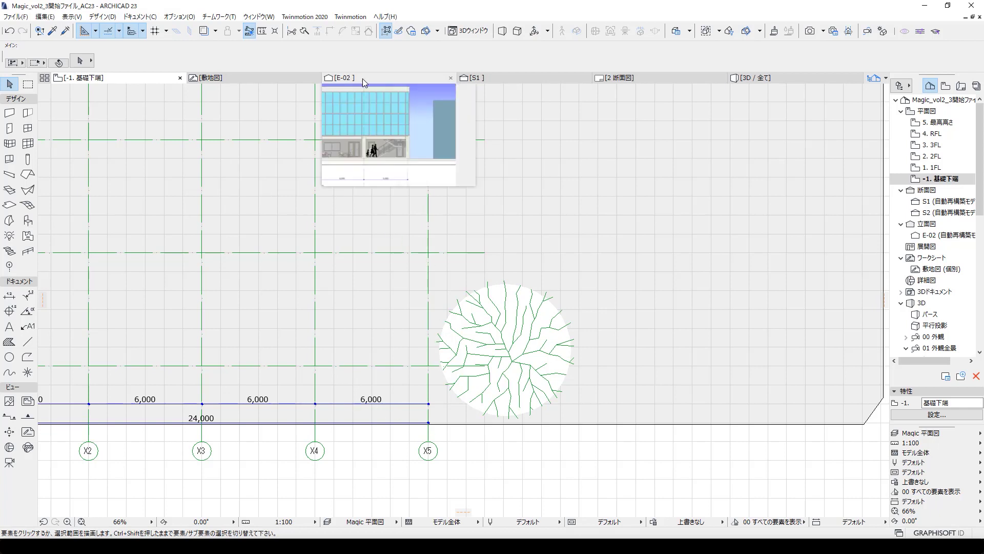
left_click(349, 78)
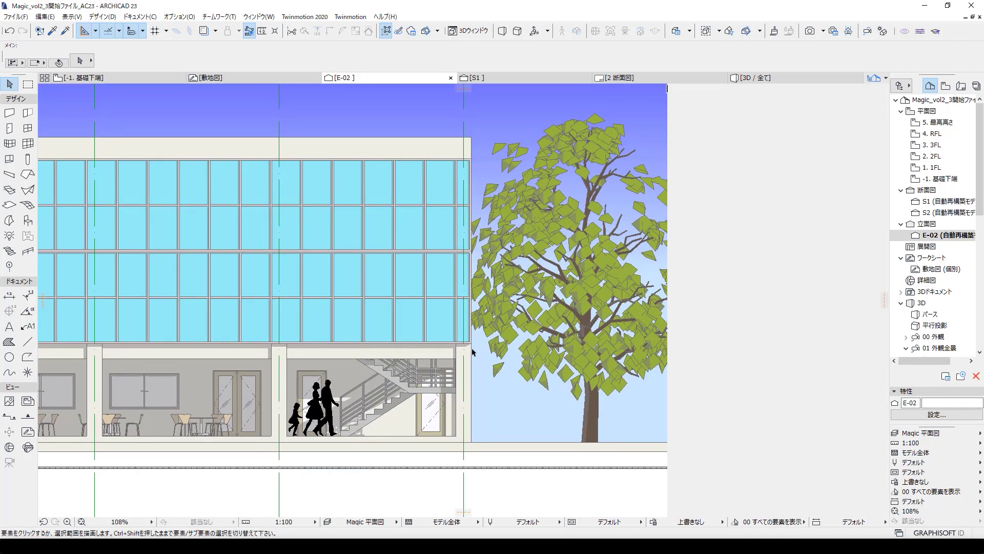
left_click(667, 91)
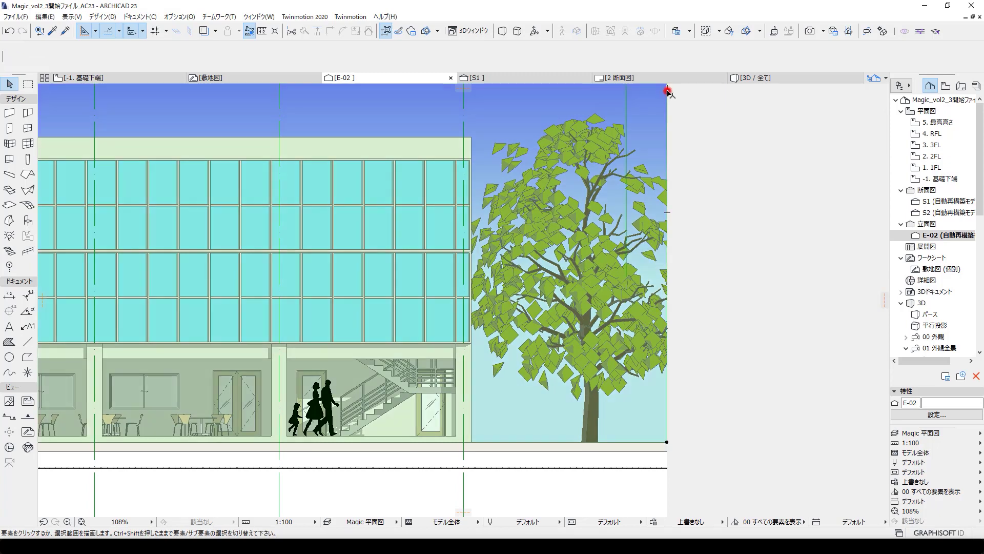
left_click(667, 89)
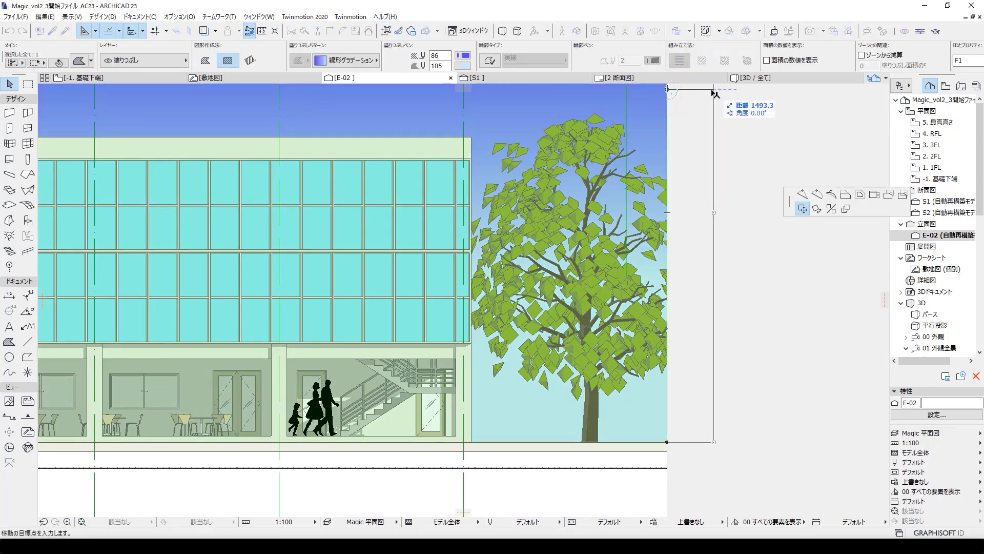
key("Escape")
key("Escape")
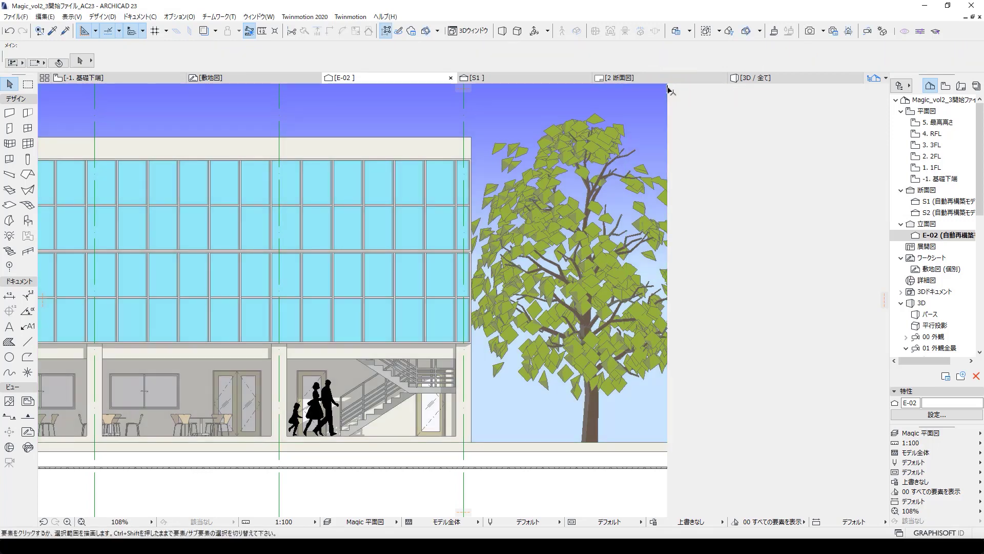
left_click(667, 89)
left_click(667, 123)
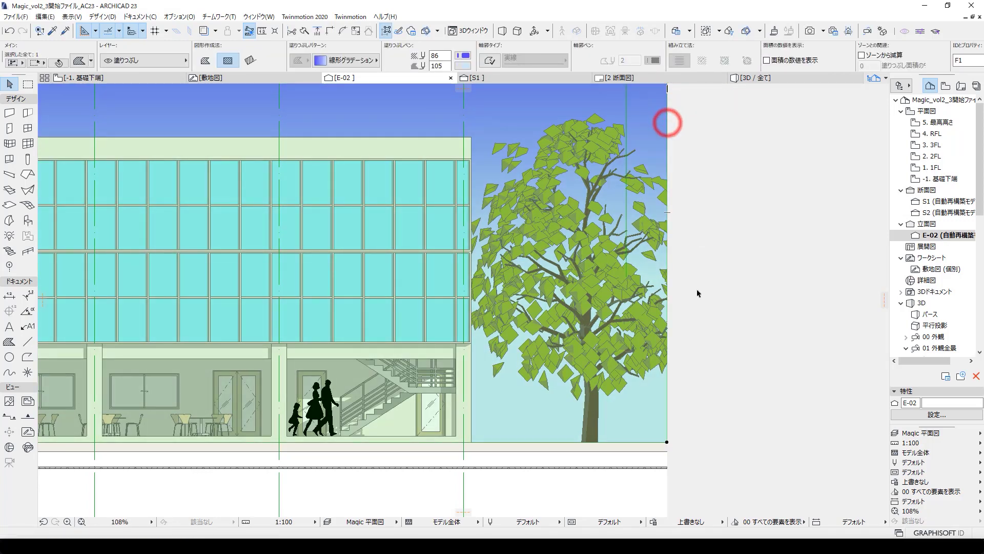
key("Escape")
scroll(676, 442, "down", 3)
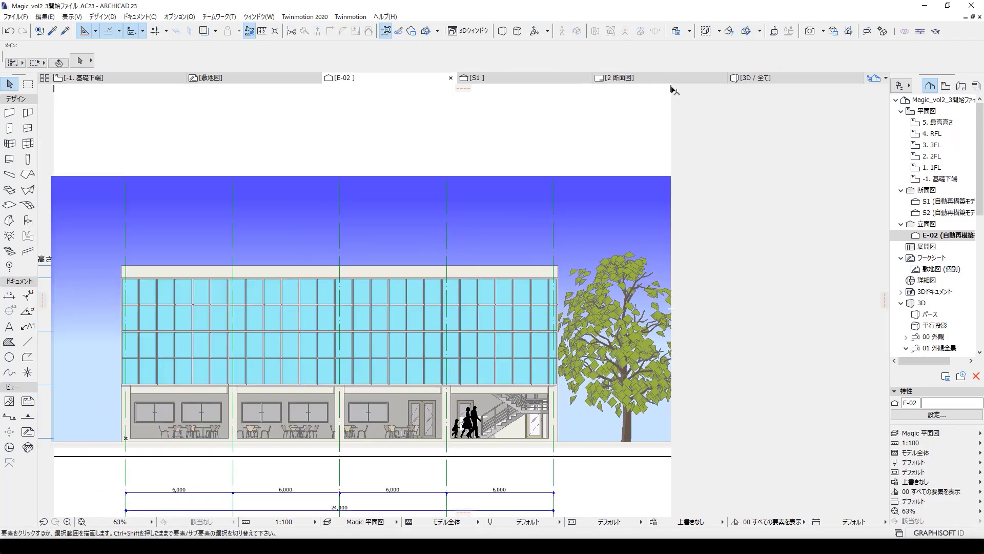
Step: Extend the elevation's right boundary past the tree and offset the sky fill's right edge outward
left_click_drag(672, 88, 703, 95)
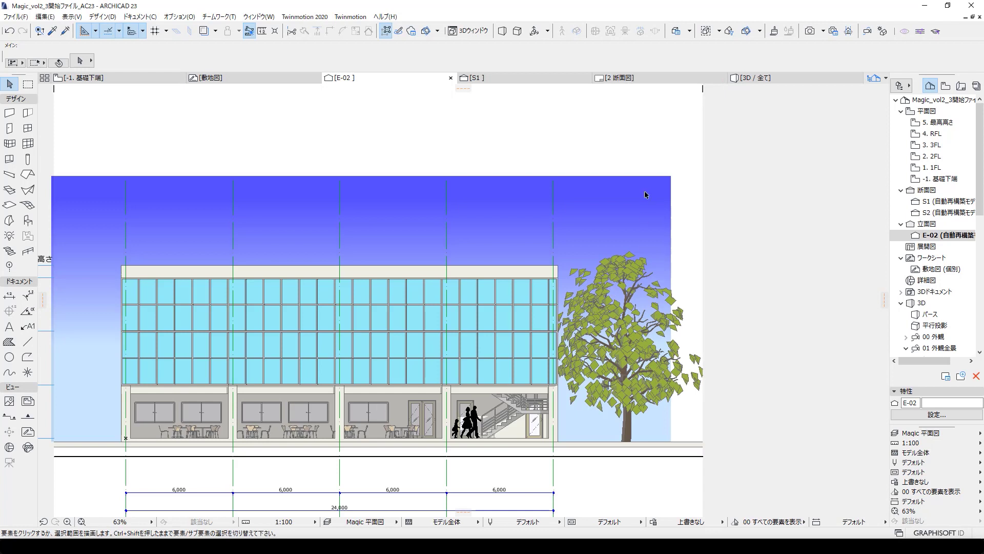
left_click(670, 203)
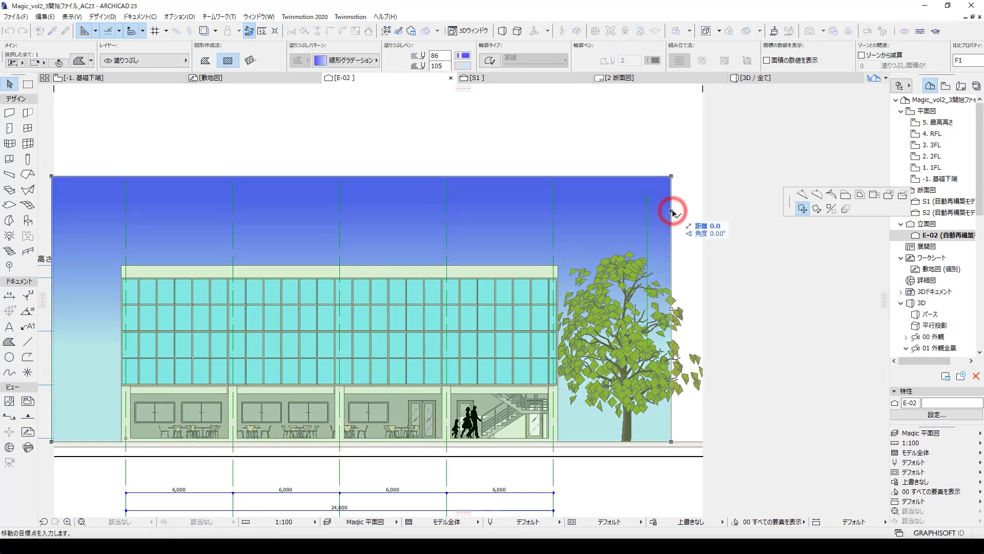
left_click(846, 194)
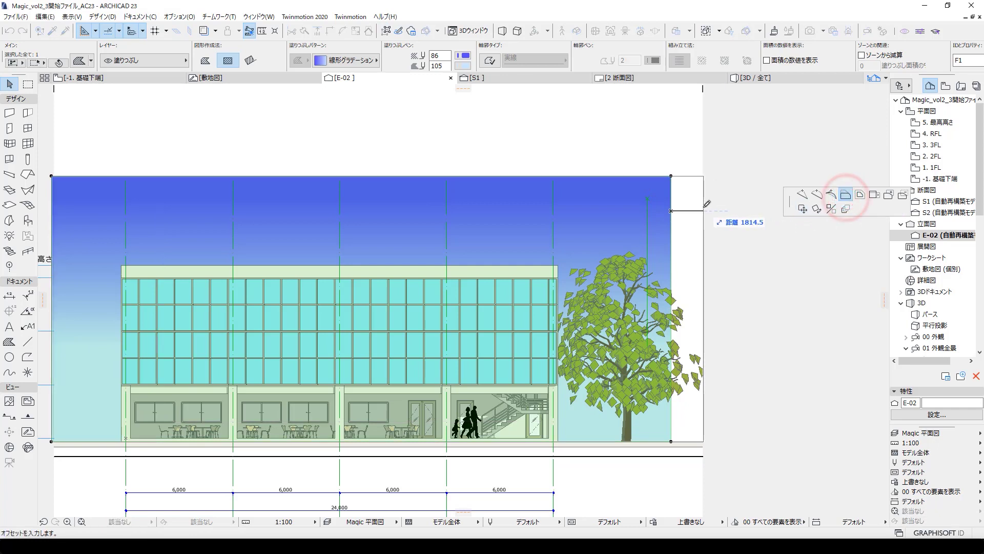
left_click(718, 211)
left_click(660, 167)
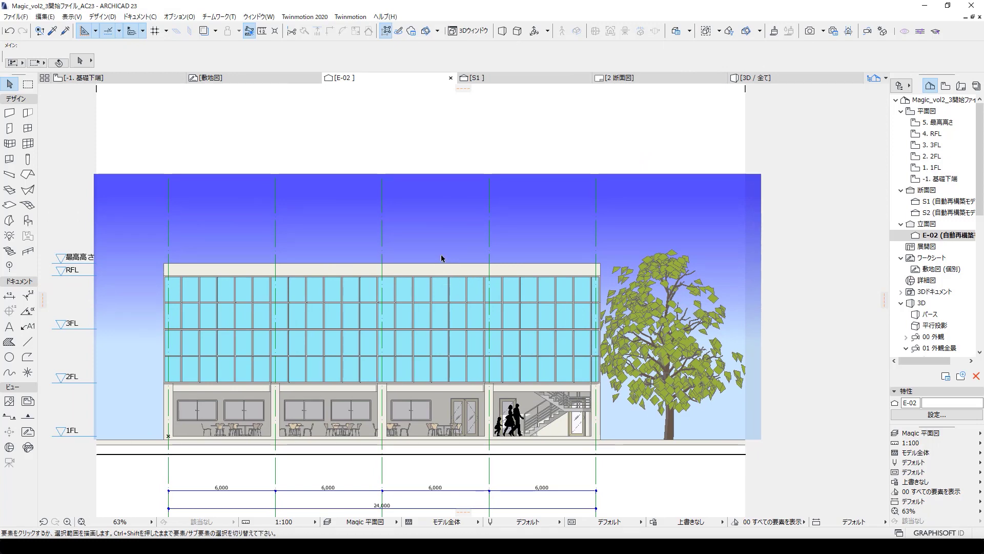
Step: Choose the 1FL 1/100 90° view as the location for a new saved view
scroll(267, 420, "up", 2)
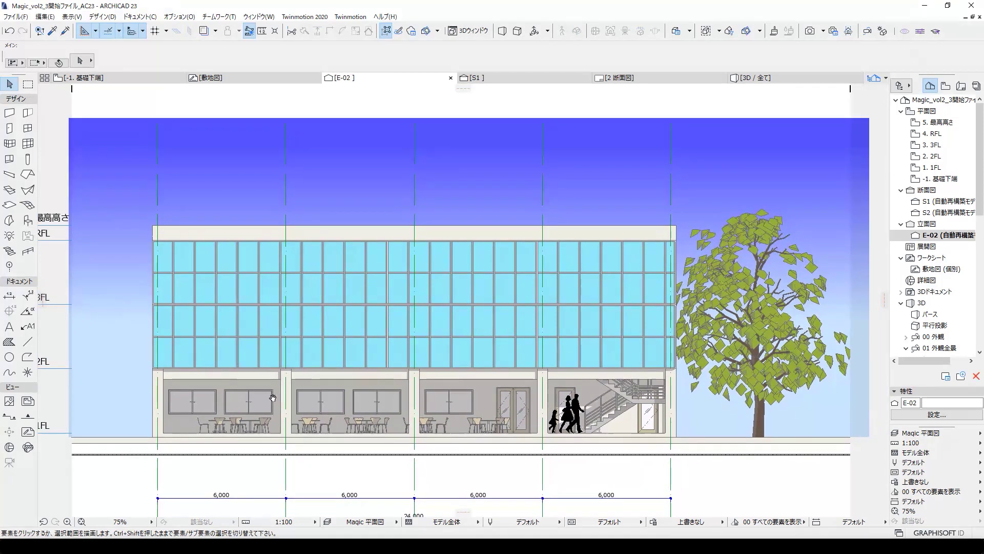
scroll(273, 397, "down", 2)
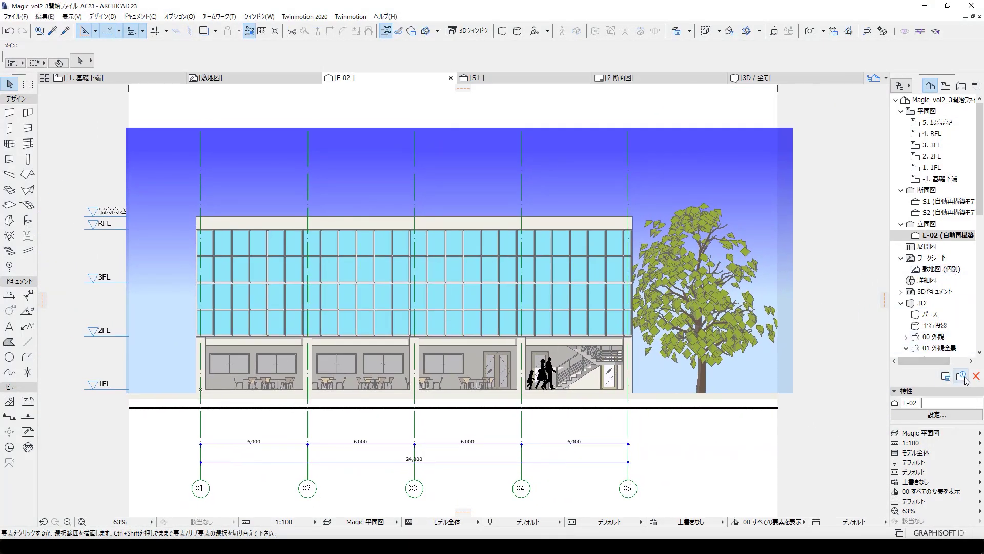
left_click(946, 85)
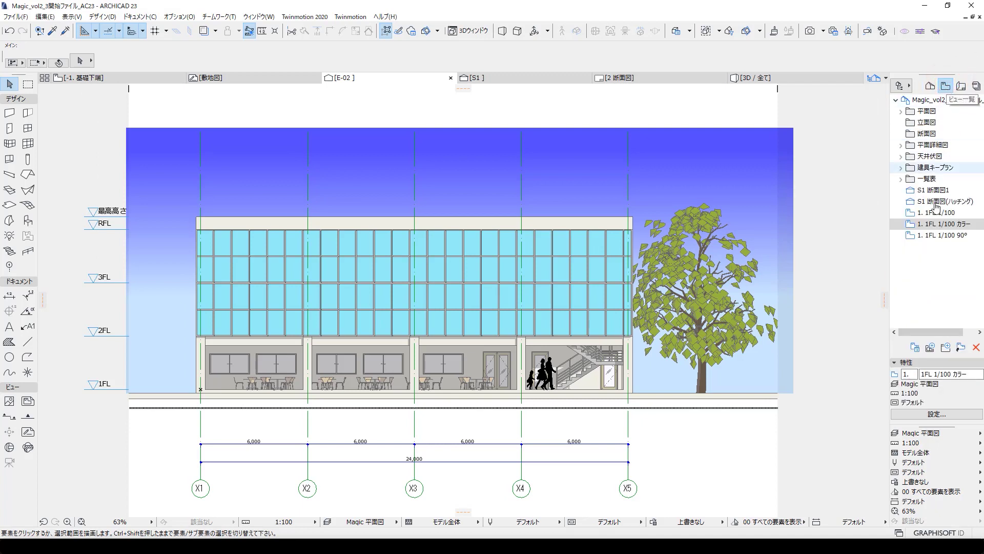
left_click(922, 237)
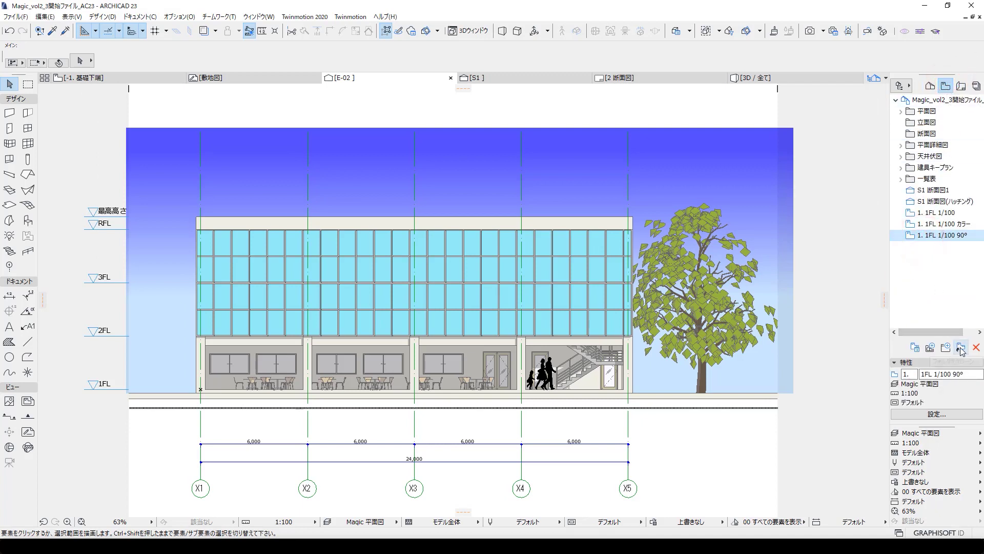
left_click(930, 348)
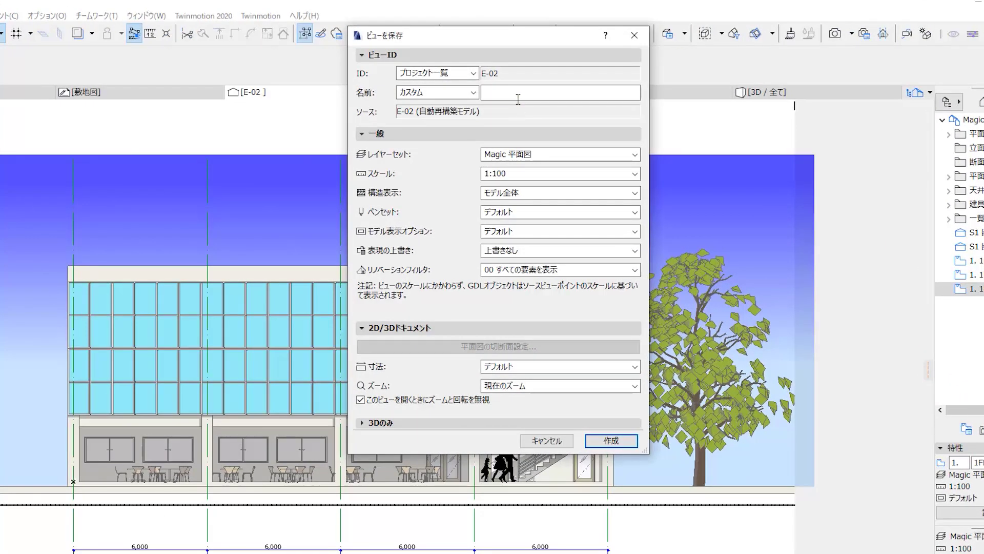
Step: Save the elevation as view 'E-02 立面図カラー' and switch the Navigator to the Project Map
left_click(544, 84)
left_click(558, 91)
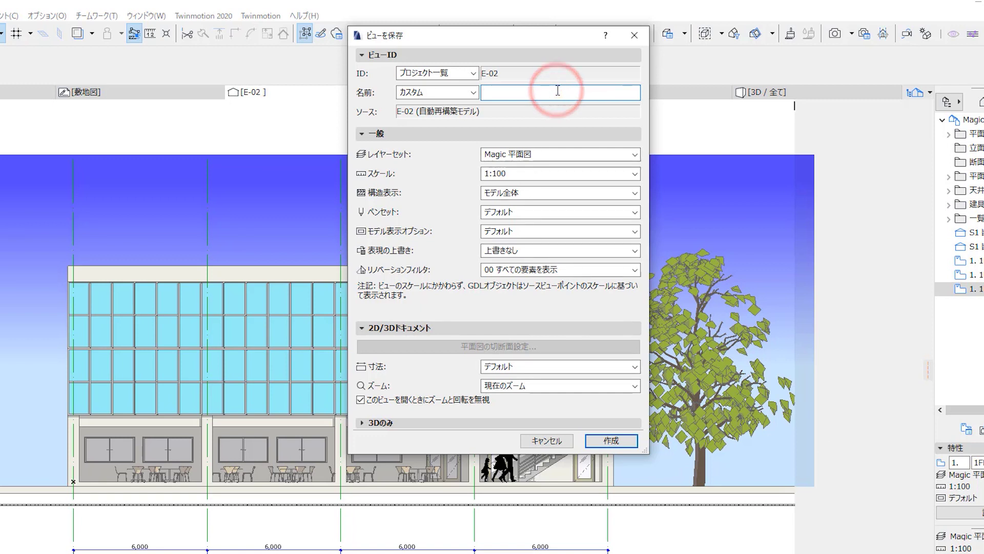
key("Zenkaku_Hankaku")
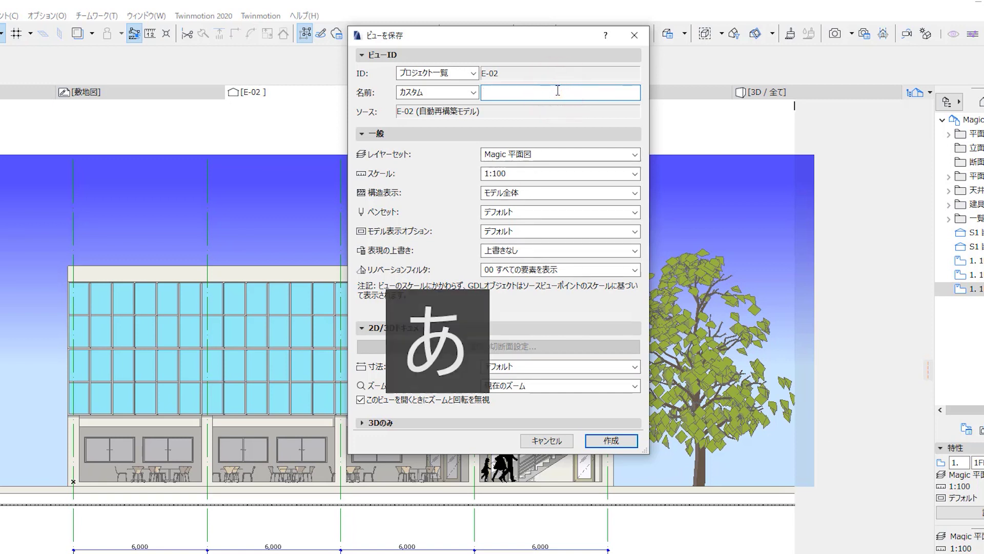
type("り")
type("sume")
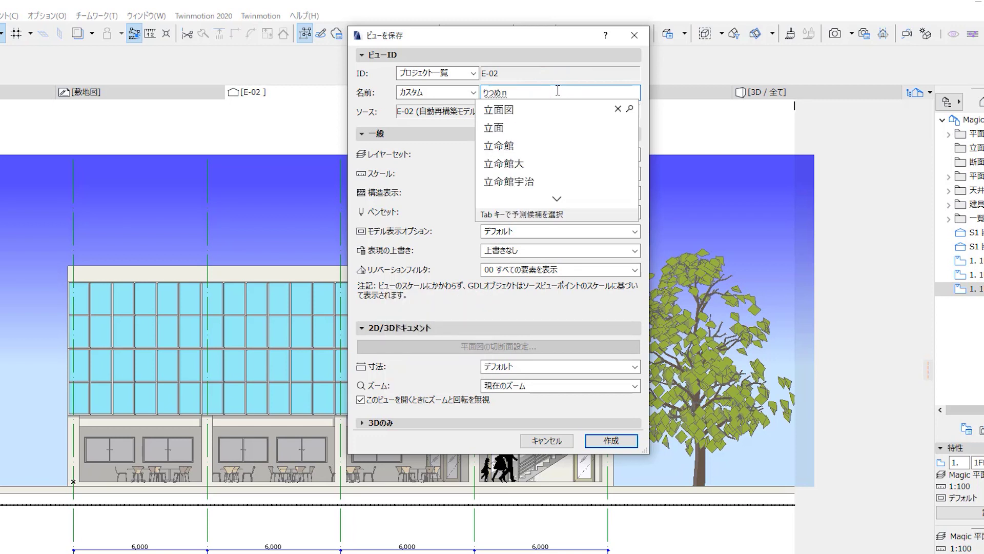
type("nzu")
key("space")
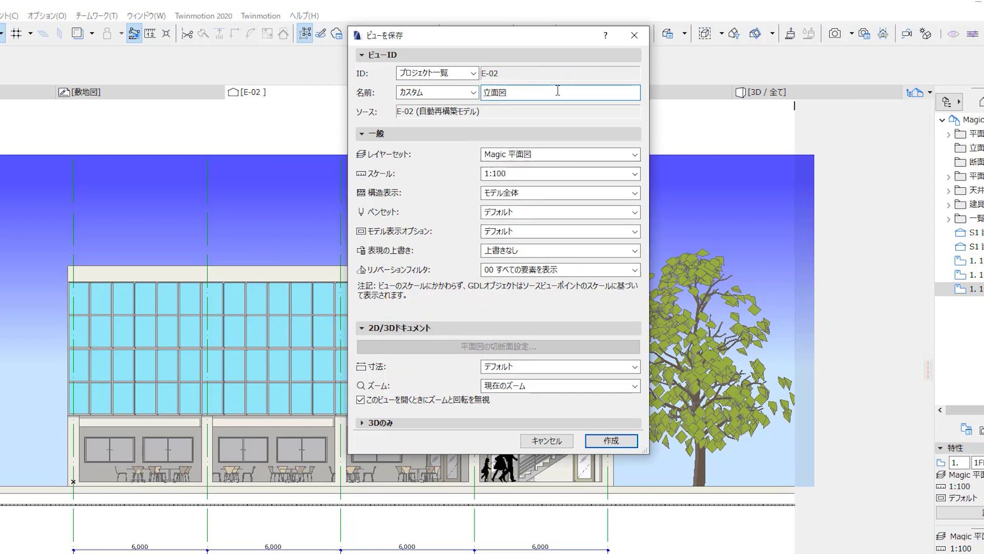
type("kara")
key("space")
key("Return")
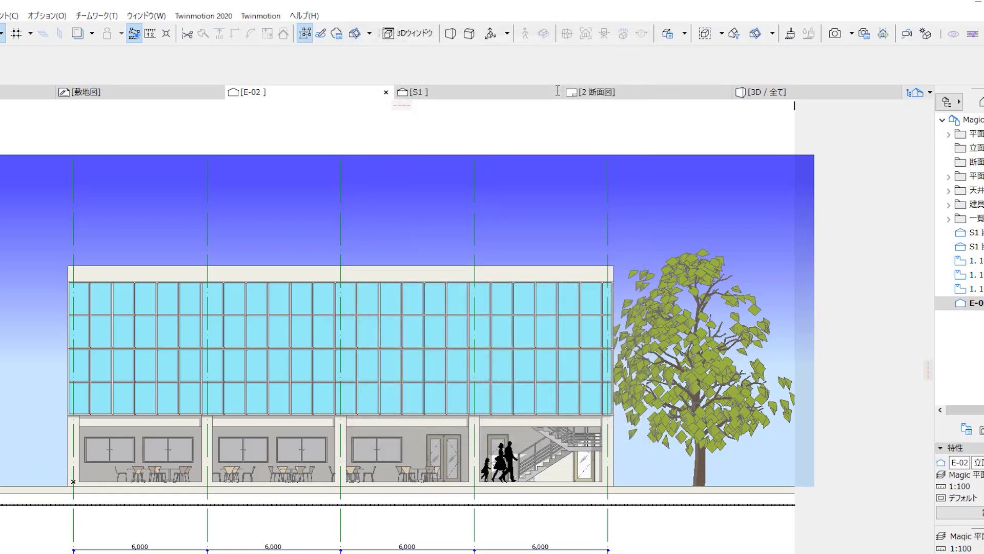
left_click(908, 302)
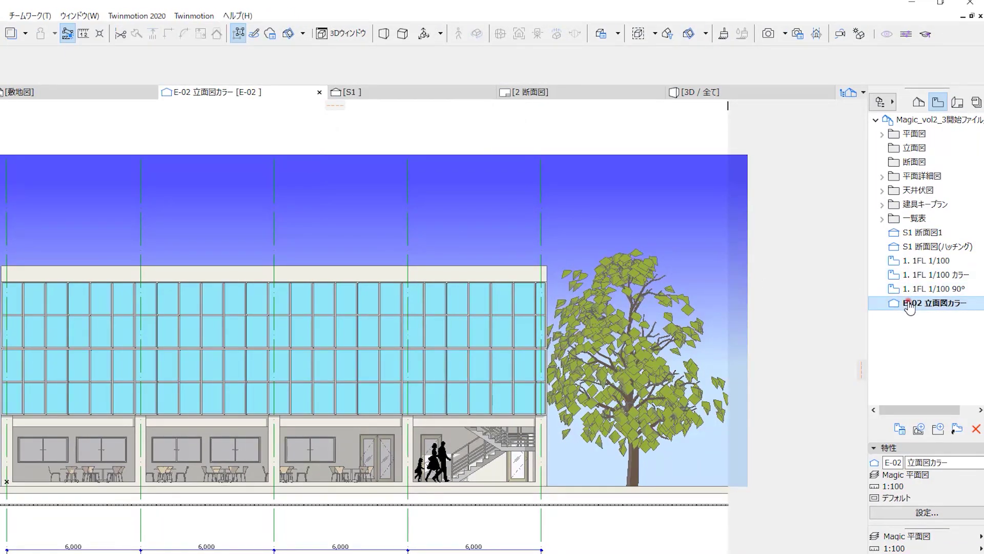
left_click(918, 101)
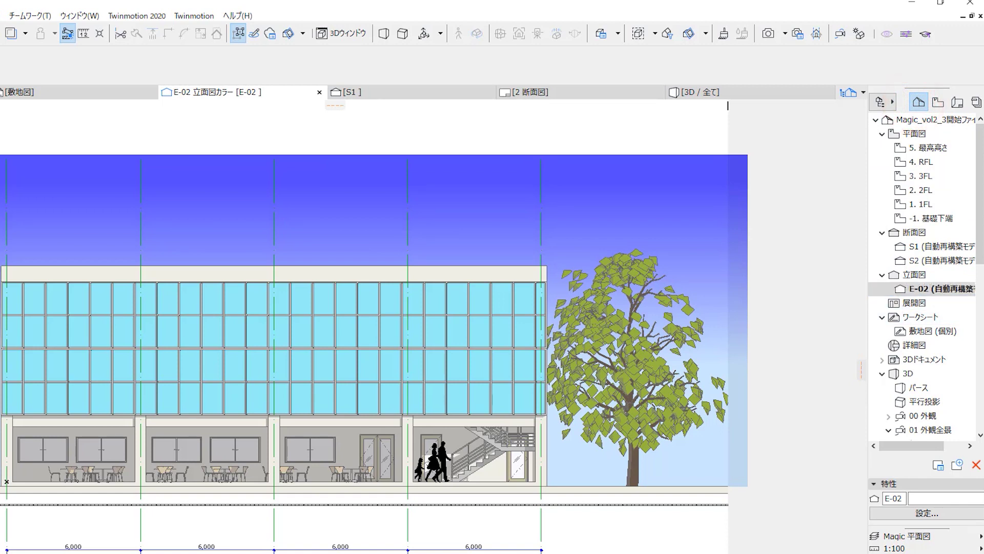
right_click(923, 293)
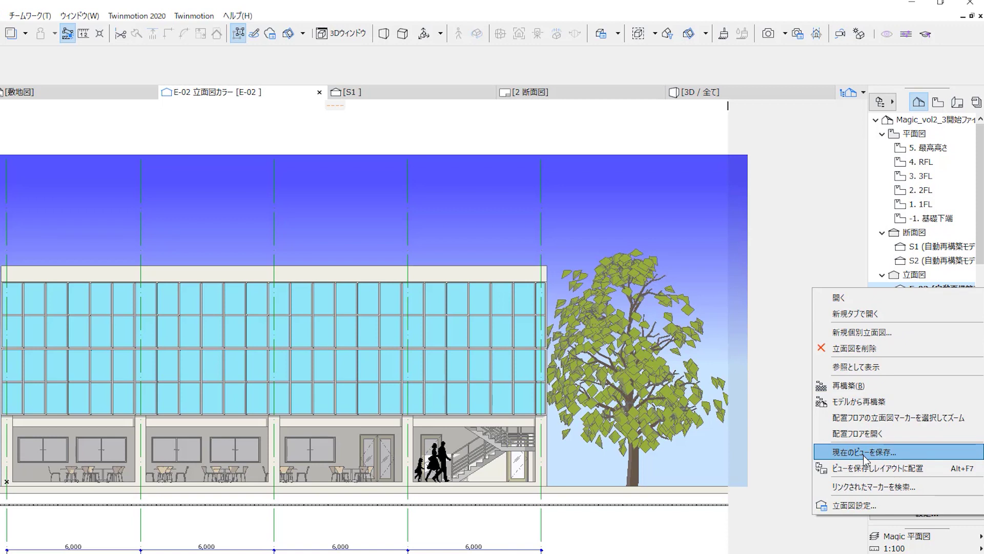
left_click(638, 139)
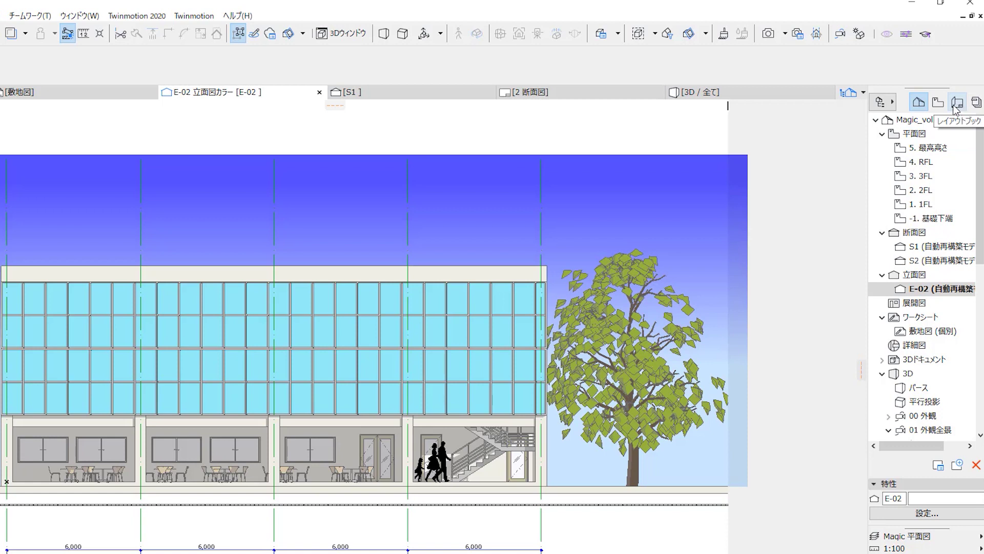
Step: Show the A1–A3 master templates in the Layout Book and begin a new master layout
left_click(957, 105)
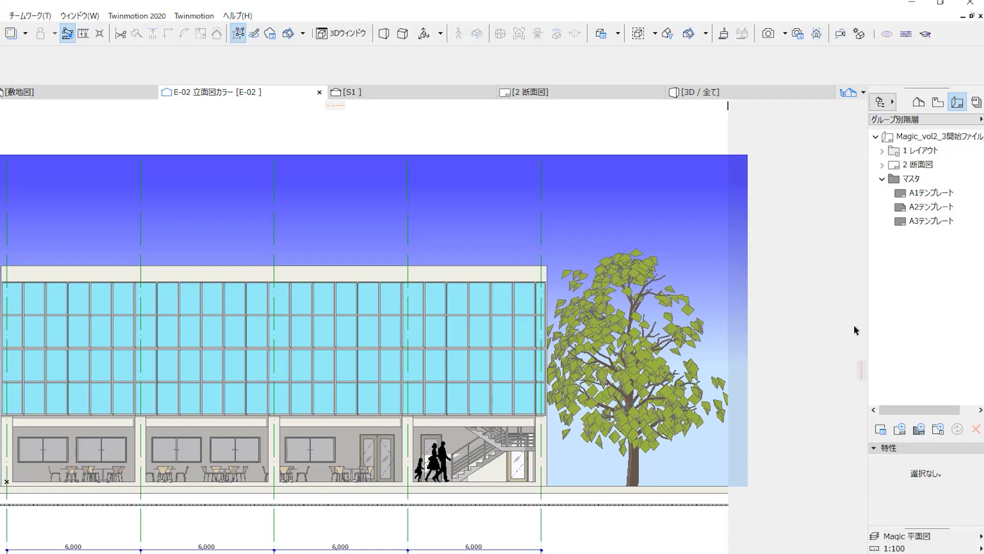
left_click(918, 433)
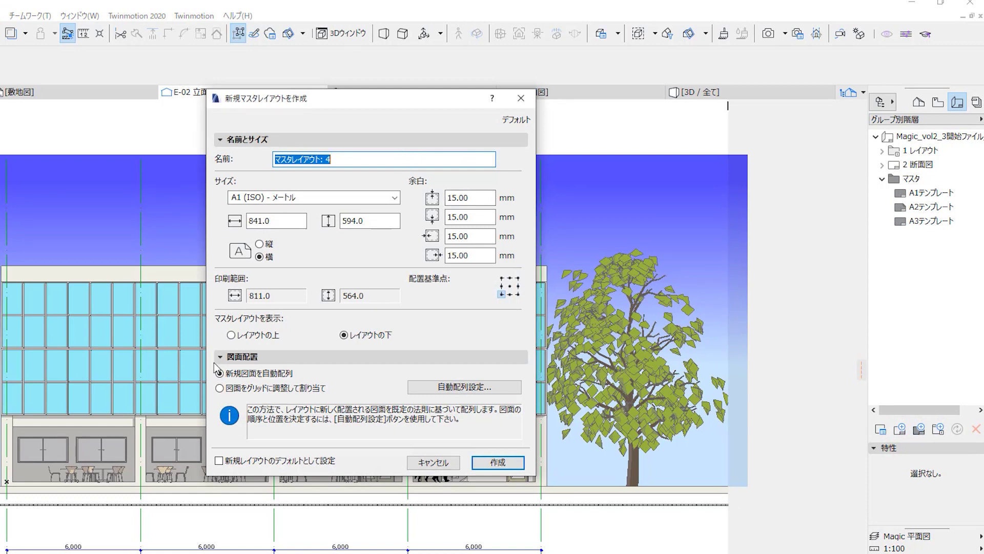
Step: Name the new master A2テンプレートコピー and set its sheet size to A2 (ISO)
left_click(364, 160)
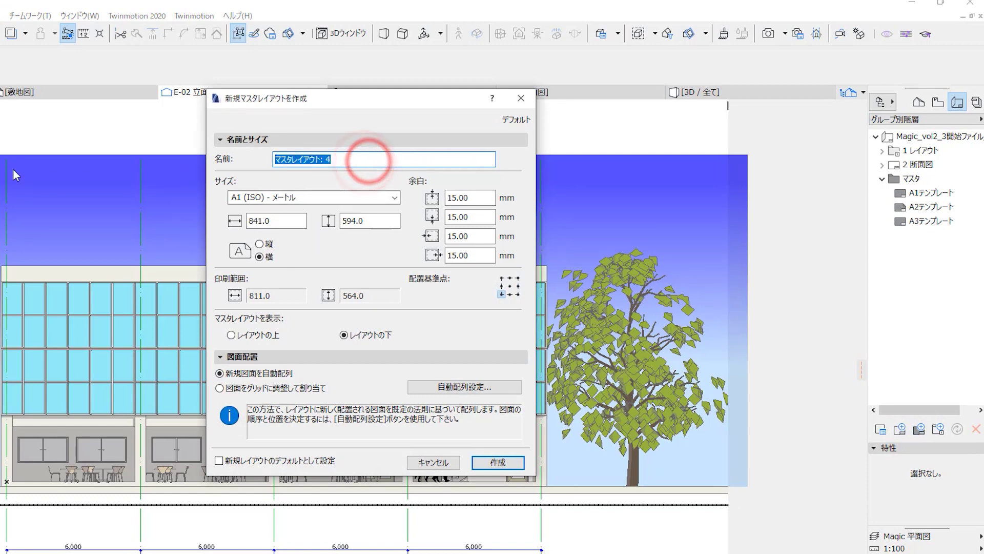
key("ctrl+a")
type("A2")
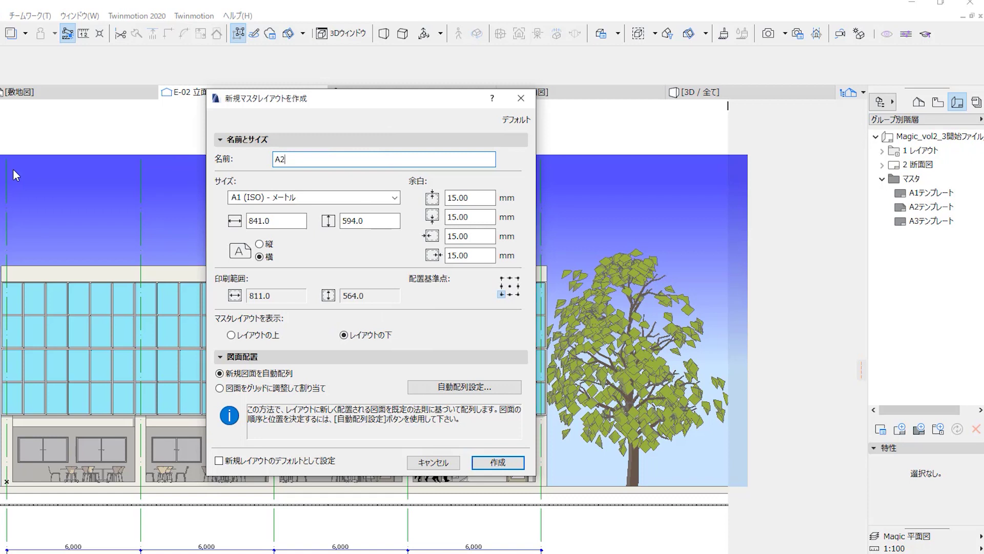
type("テンプレートコピー")
key("Return")
left_click(308, 198)
left_click(290, 272)
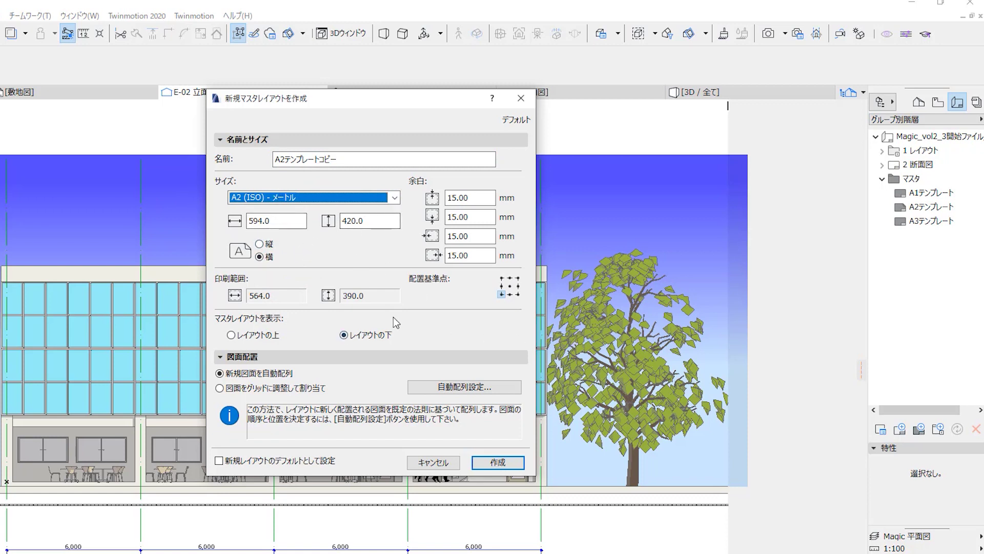
Step: Set all four page margins to 0
double_click(478, 197)
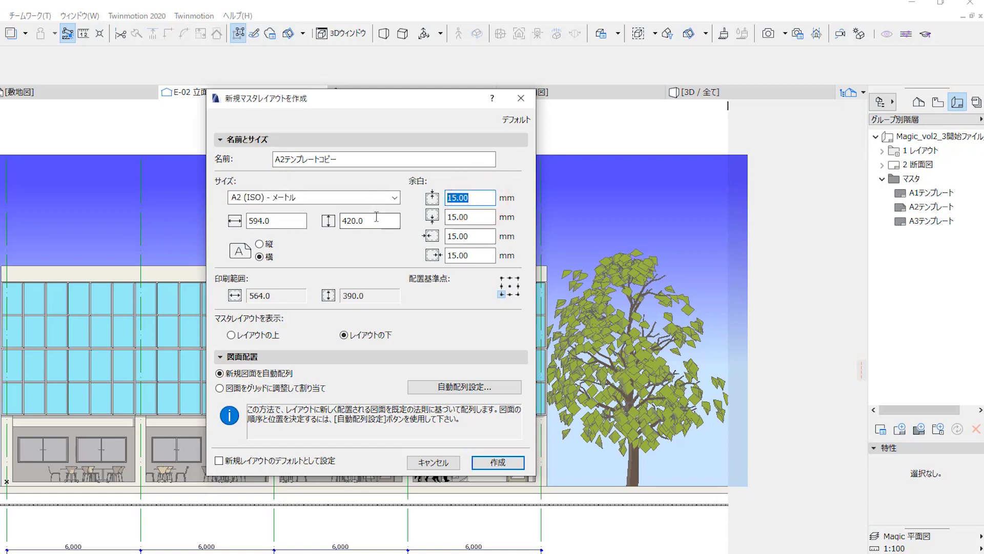
type("0020")
key("BackSpace")
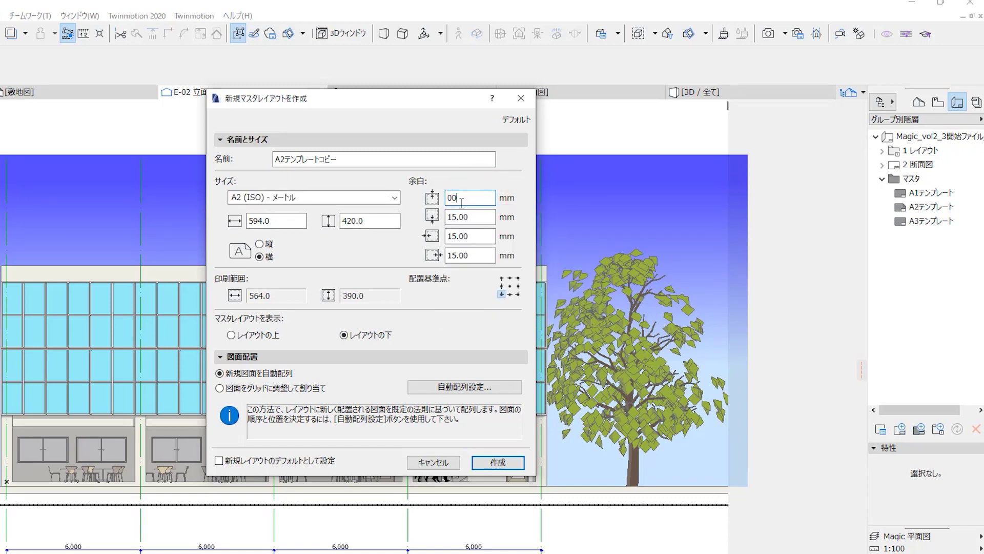
key("BackSpace")
key("BackSpace")
key("Zenkaku_Hankaku")
double_click(475, 218)
type("0")
double_click(487, 237)
type("0")
double_click(472, 255)
type("0")
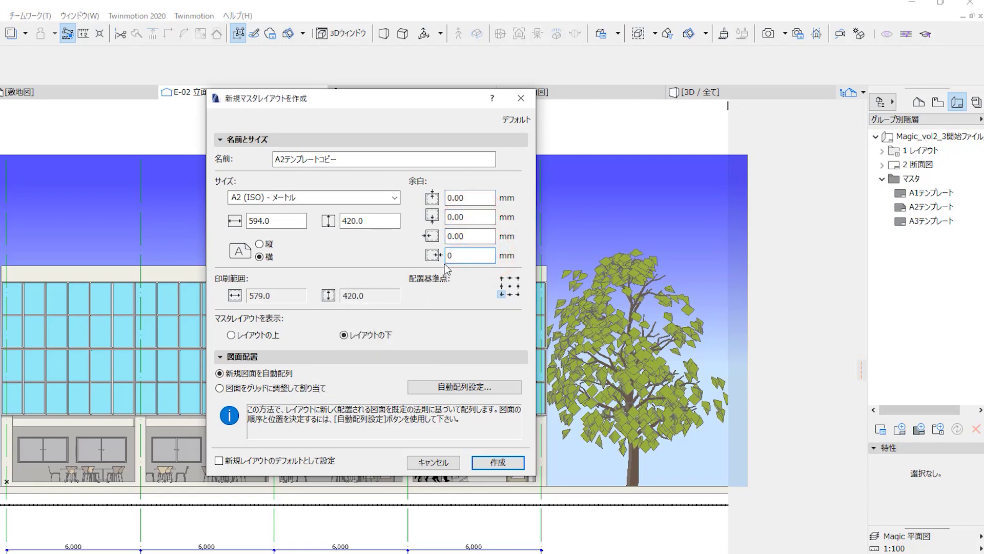
left_click(502, 294)
Step: Make it the default master for new layouts and create it
left_click(499, 461)
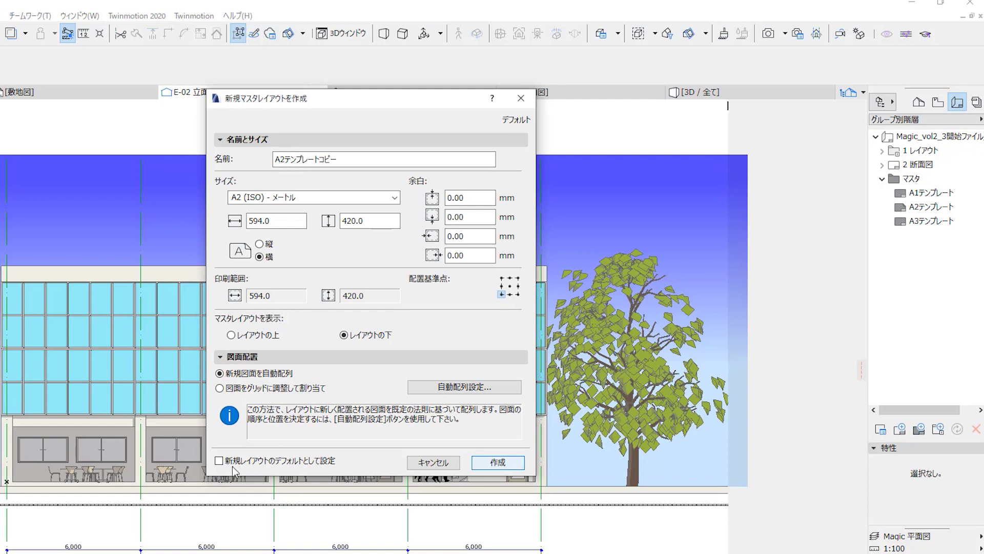
left_click(219, 462)
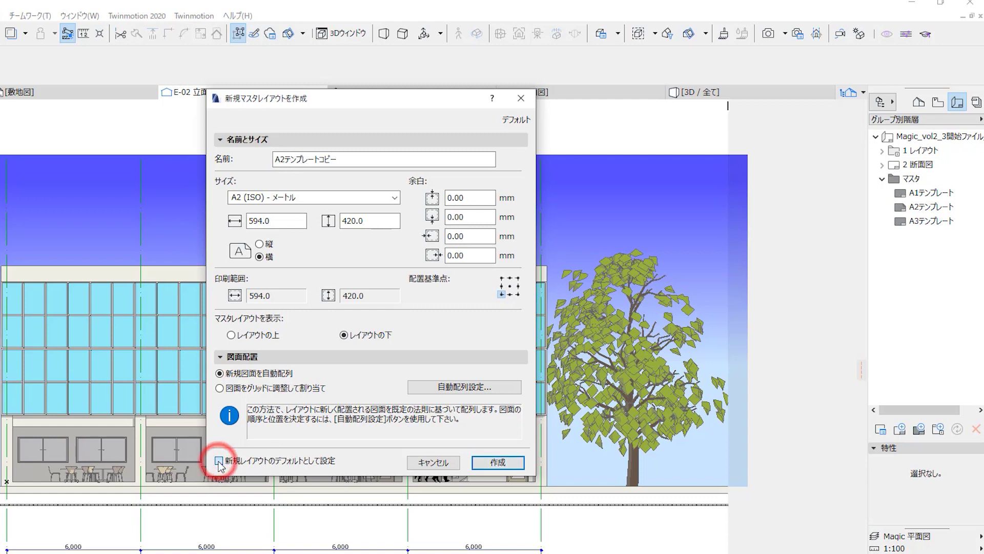
left_click(498, 463)
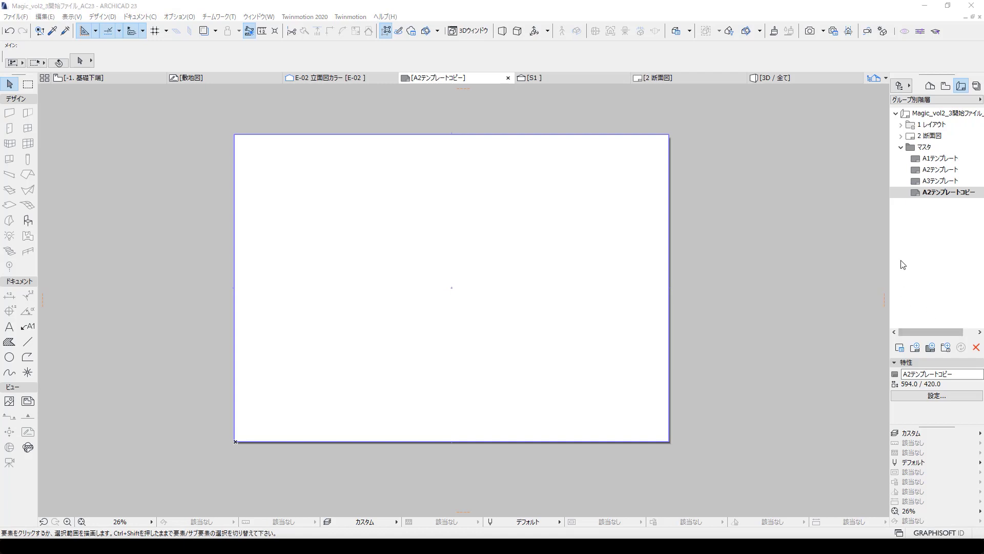
Step: Copy the frame and title block from the A2テンプレート master, then reopen A2テンプレートコピー
double_click(929, 171)
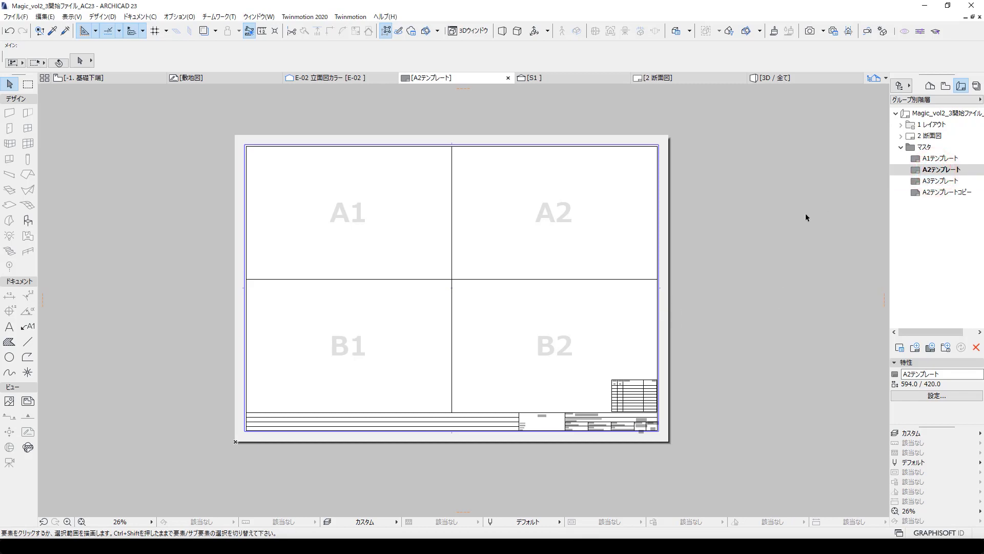
left_click(829, 89)
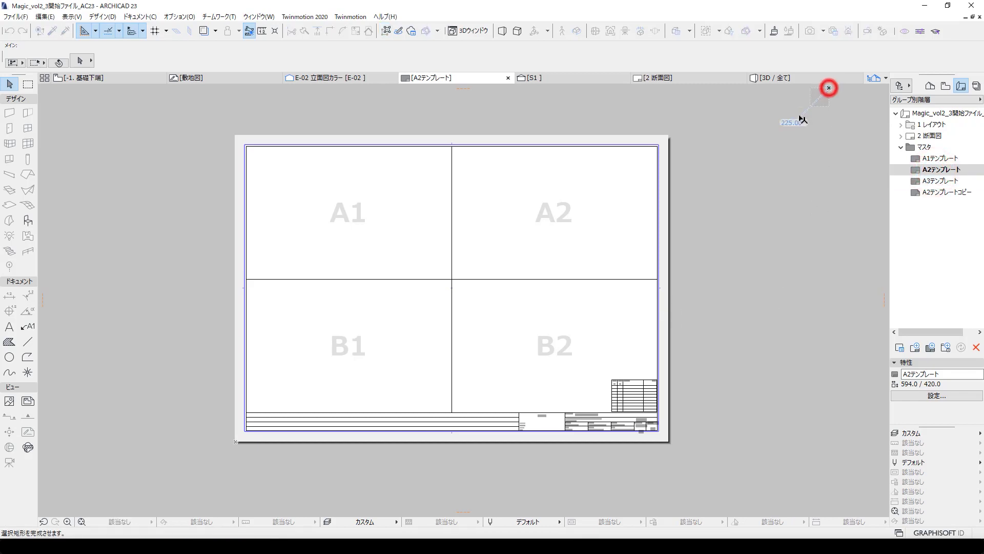
left_click(202, 456)
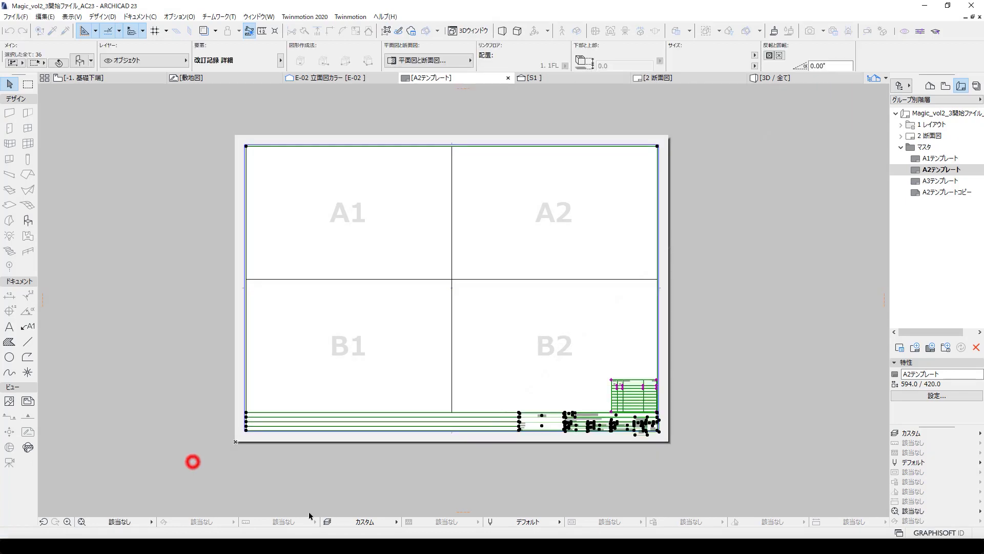
right_click(748, 254)
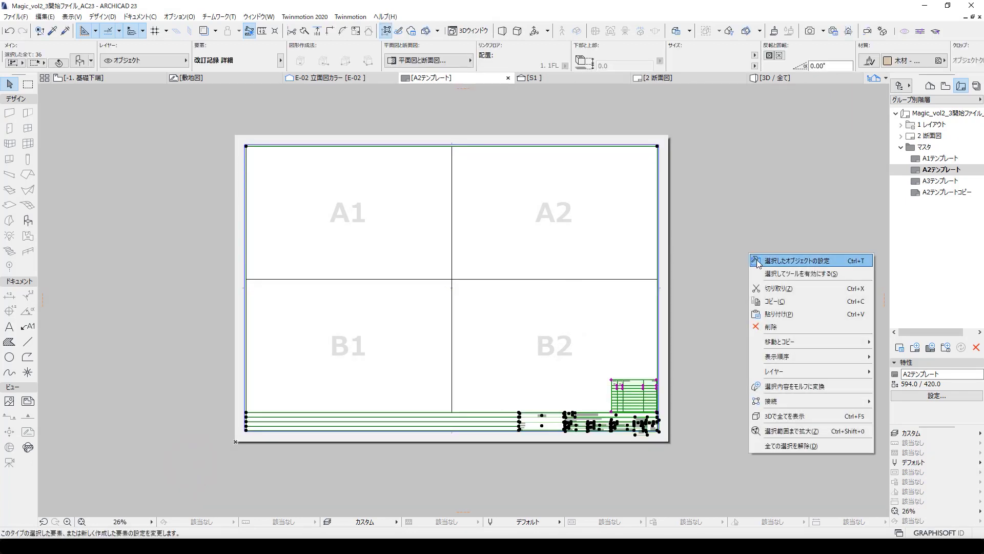
left_click(783, 302)
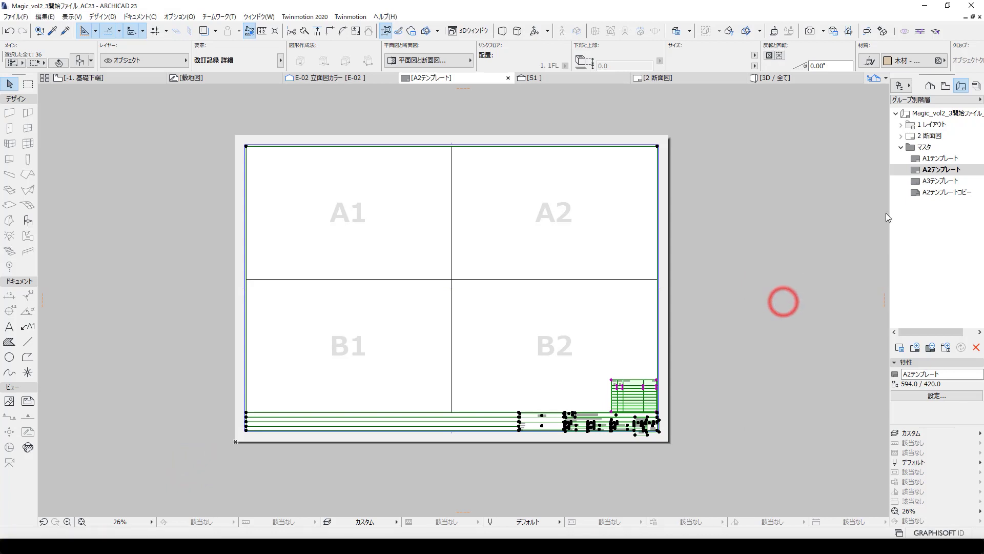
double_click(935, 194)
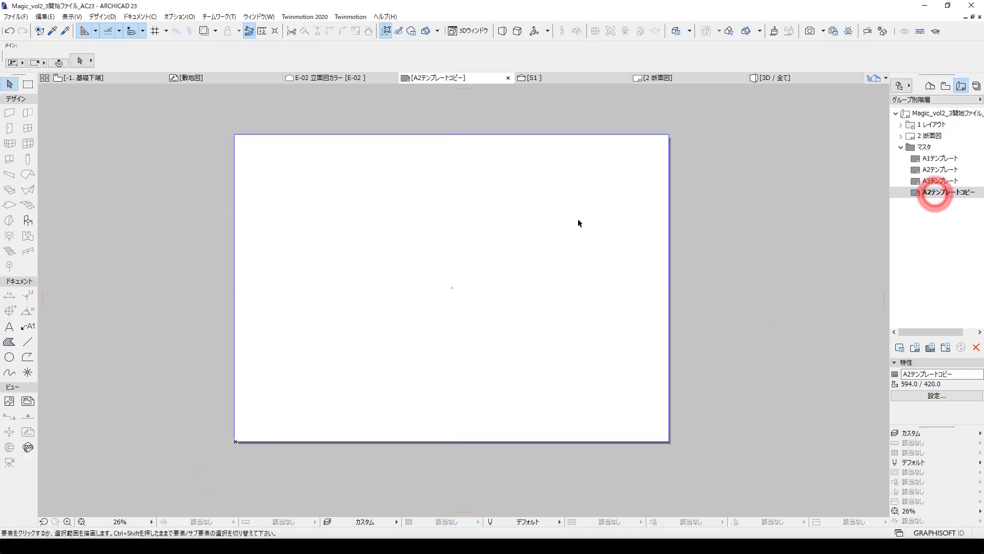
Step: Paste the copied frame and title block onto the A2テンプレートコピー master
right_click(593, 222)
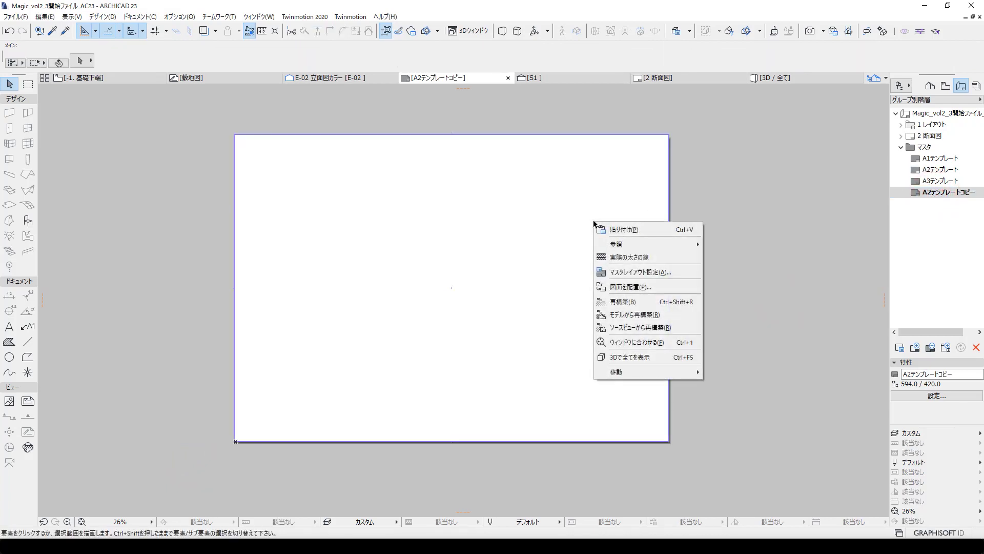
left_click(620, 229)
left_click(702, 316)
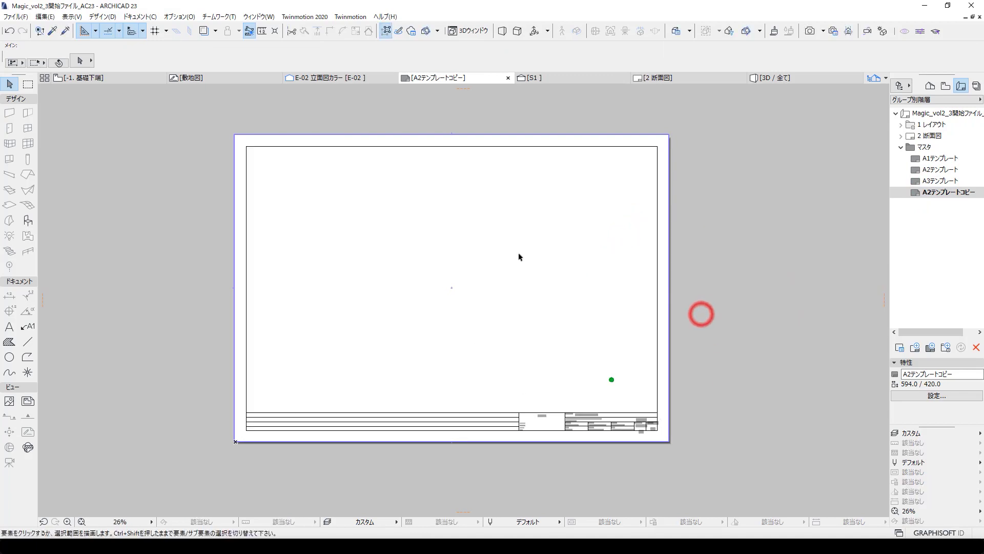
scroll(604, 361, "up", 1)
scroll(645, 388, "up", 5)
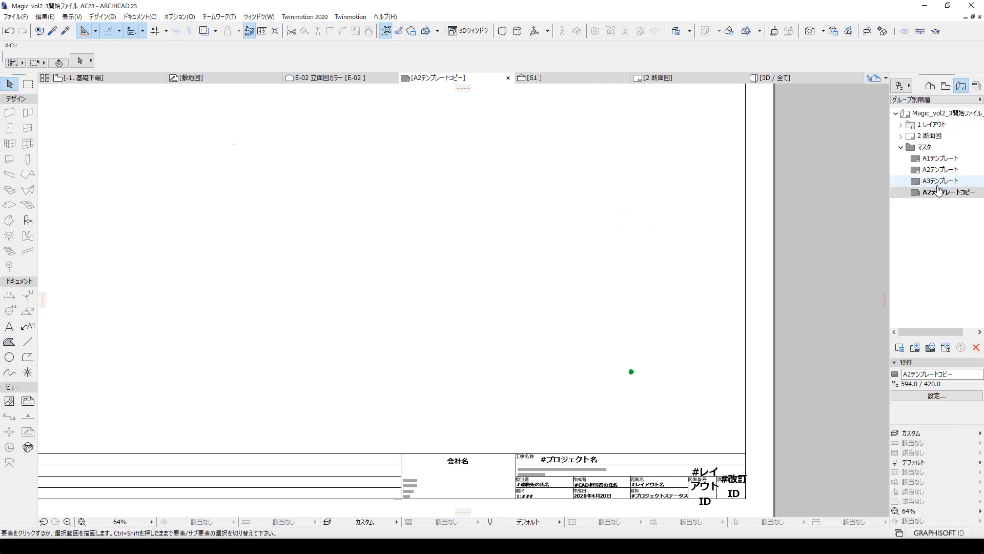
Step: Compare against the A3テンプレート master and check the pasted revision table and title block
double_click(940, 181)
double_click(939, 192)
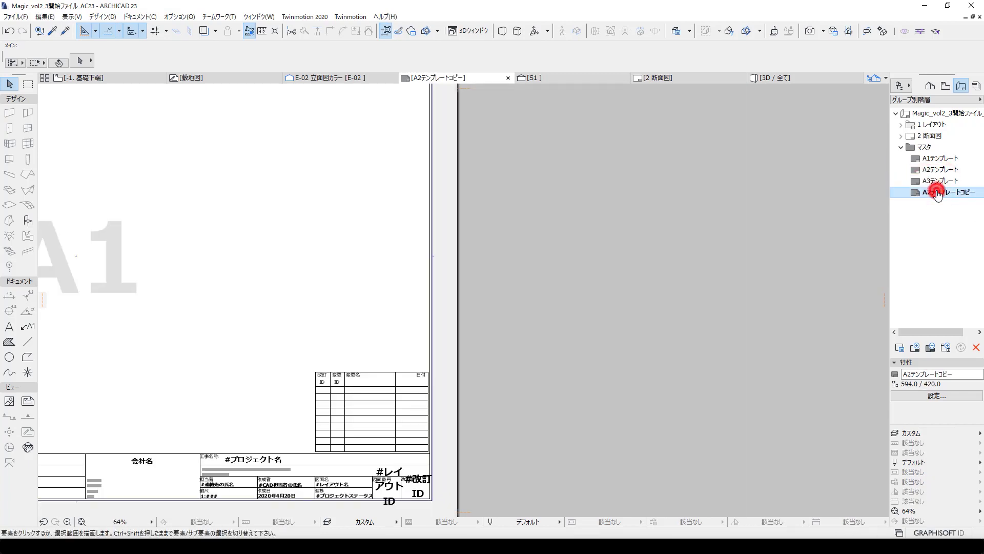
scroll(724, 437, "up", 3)
scroll(660, 356, "up", 1)
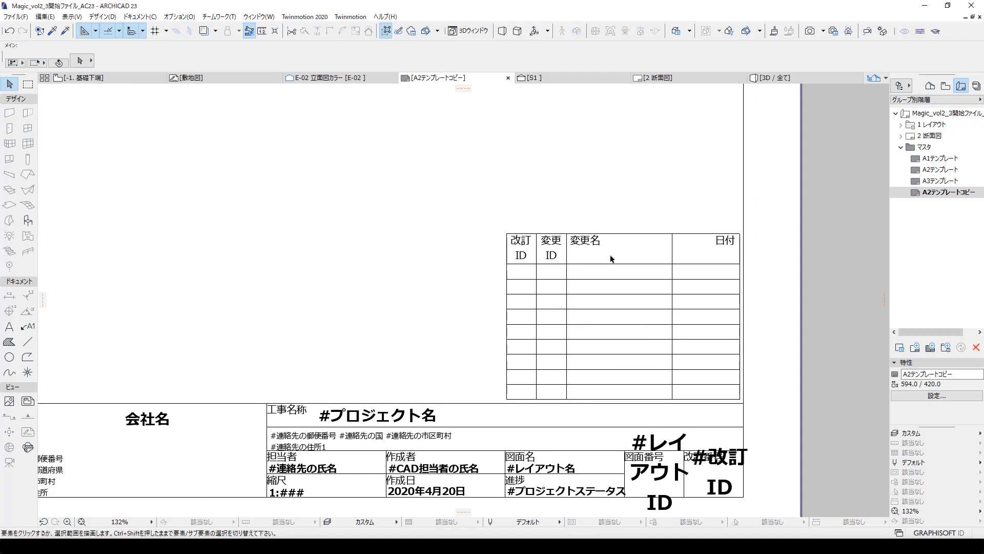
scroll(616, 261, "down", 3)
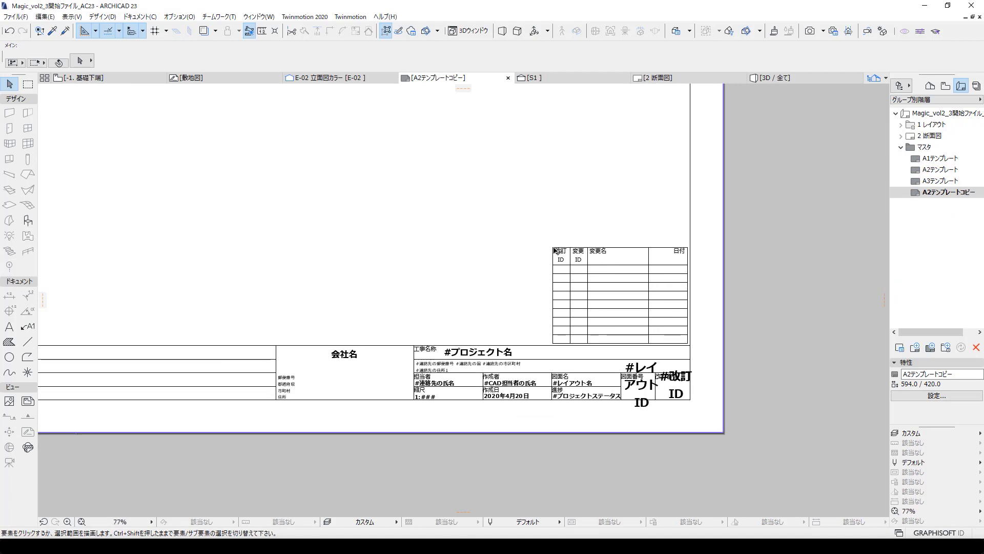
left_click(553, 248)
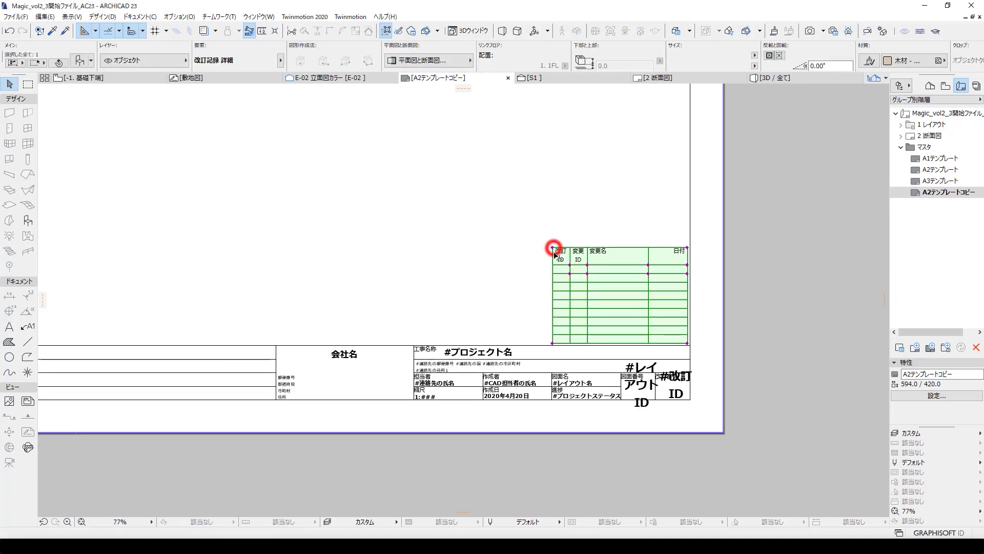
left_click(514, 226)
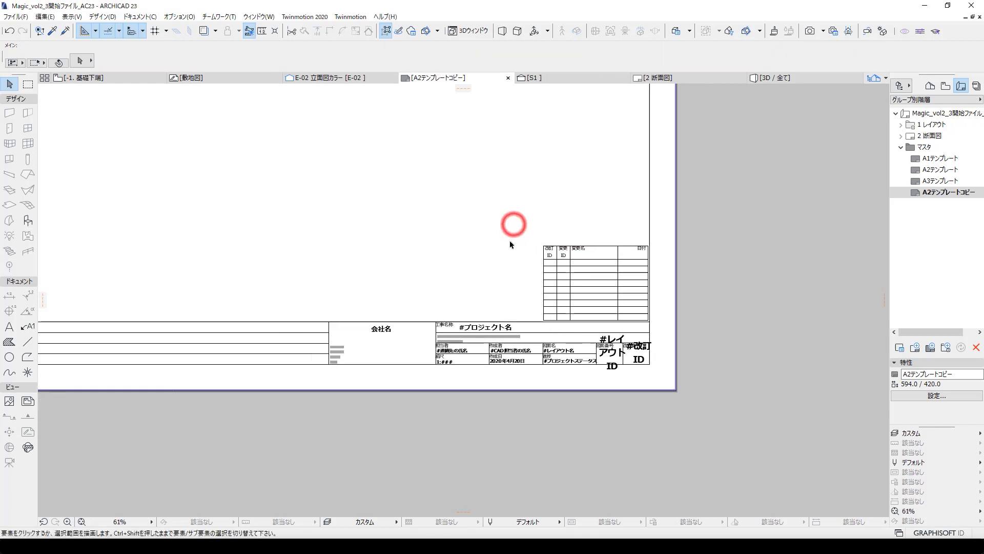
scroll(513, 231, "down", 3)
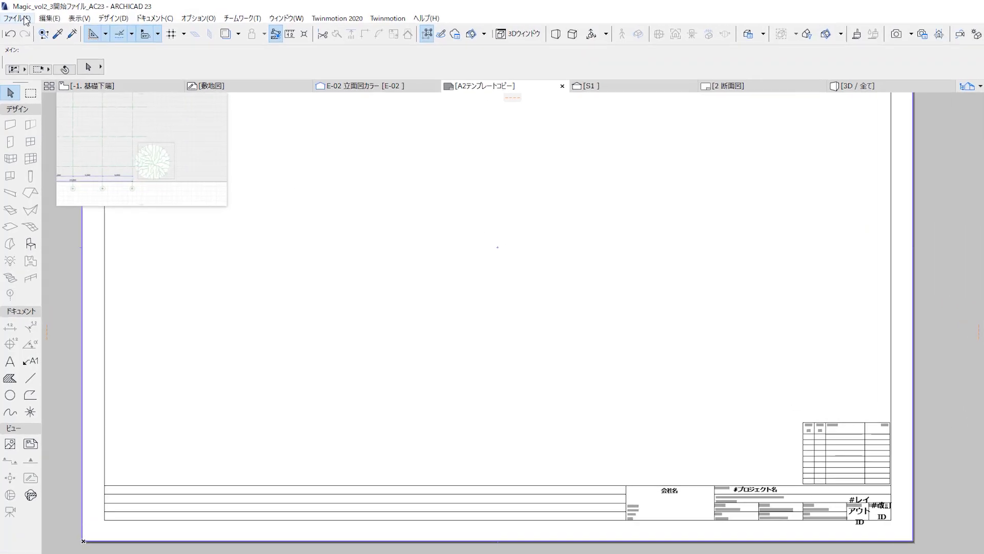
left_click(25, 18)
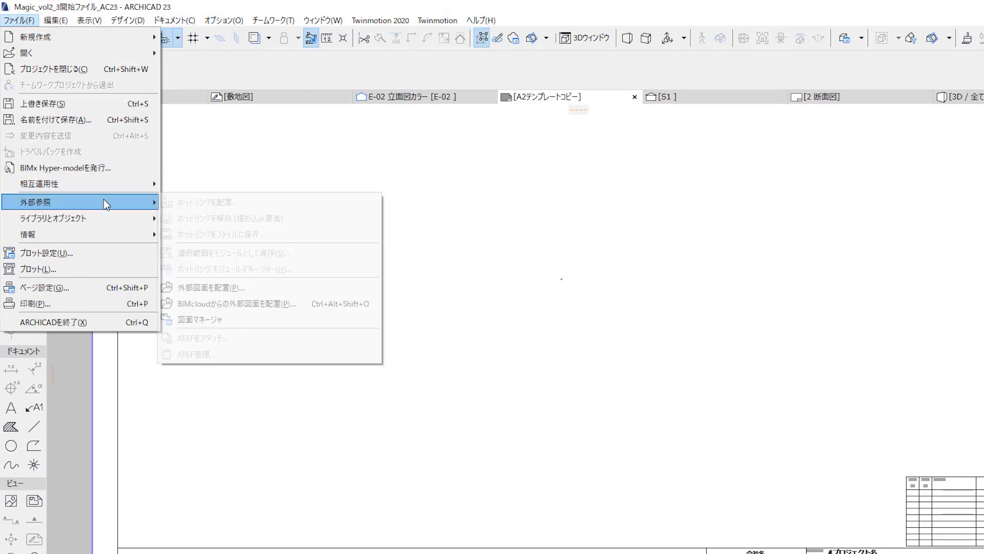
mouse_move(77, 202)
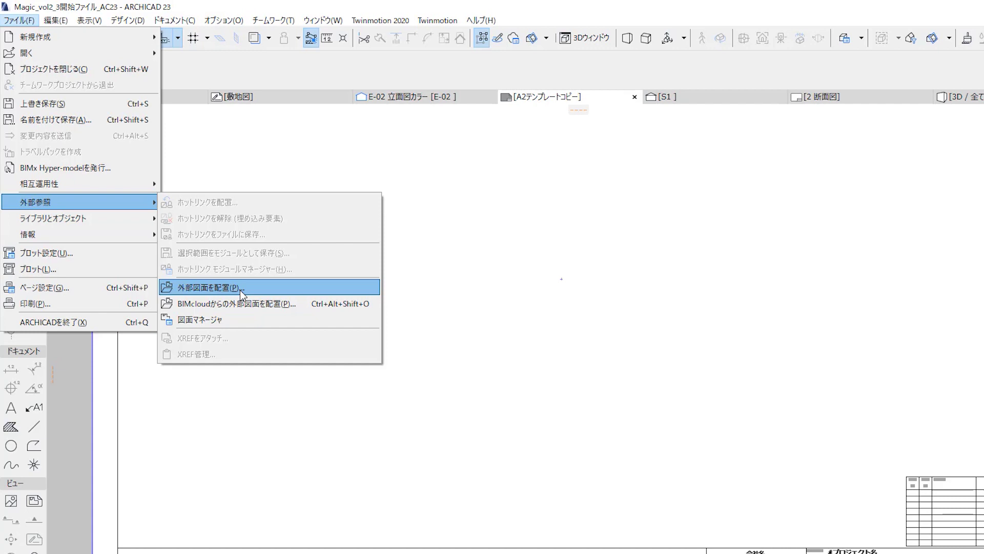
Step: Create a new layout group named Magic in the Layout Book
left_click(683, 385)
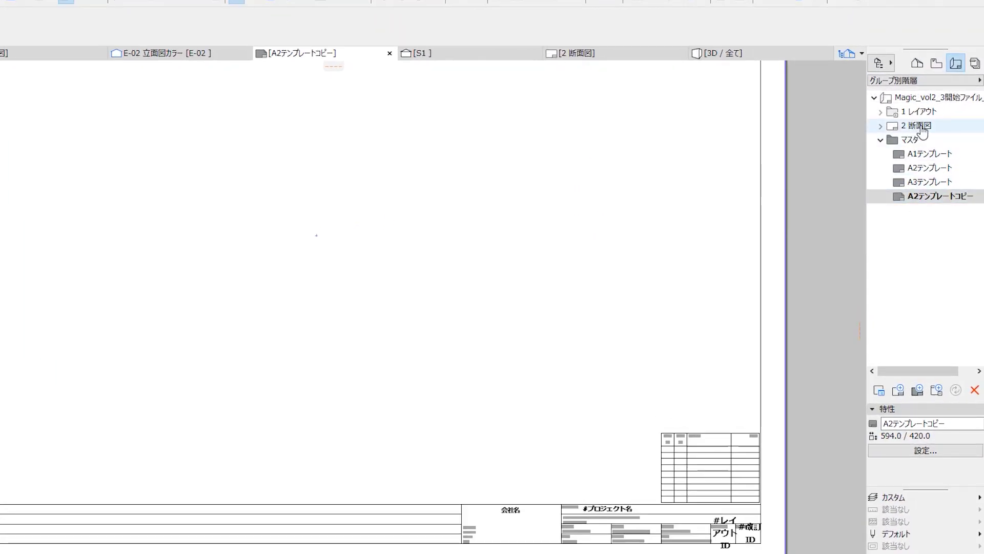
left_click(900, 391)
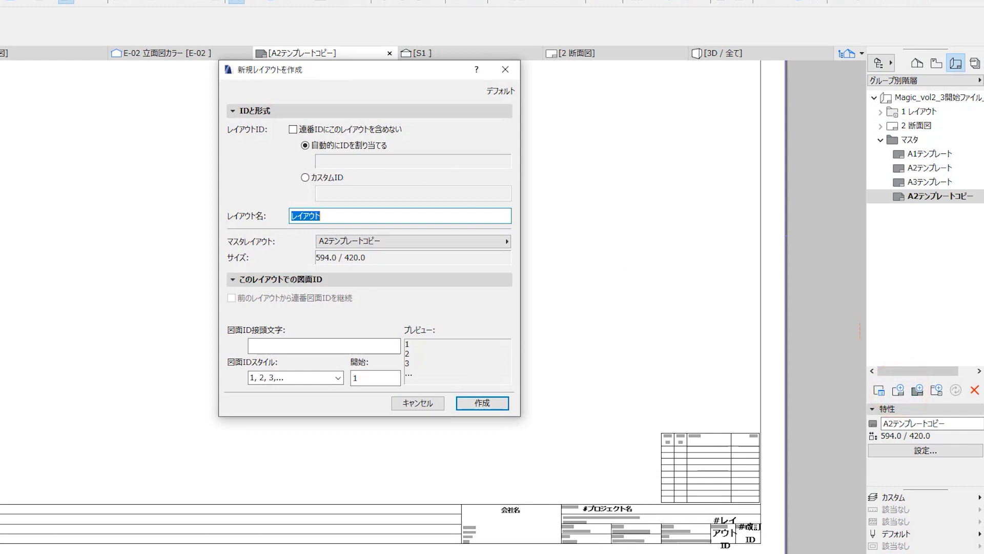
key("Escape")
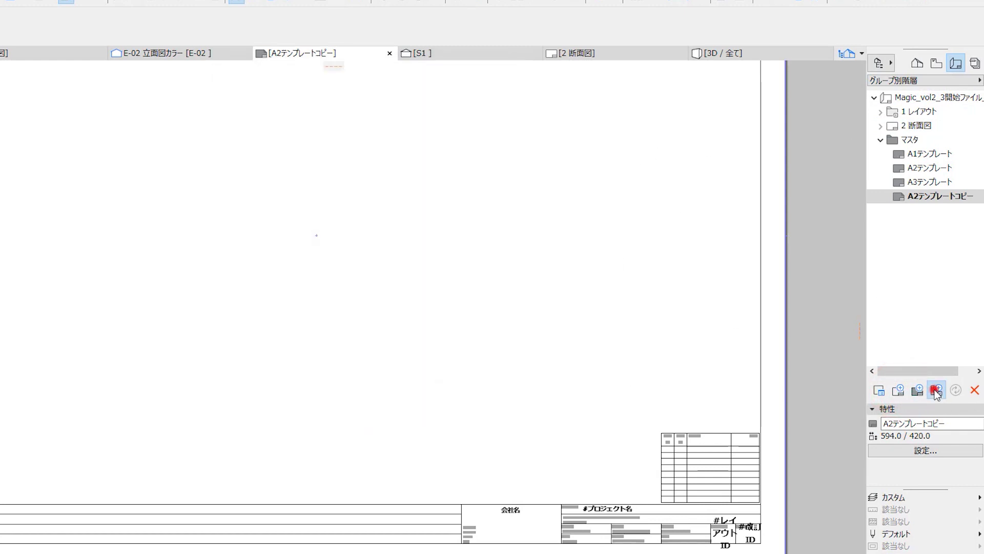
left_click(936, 392)
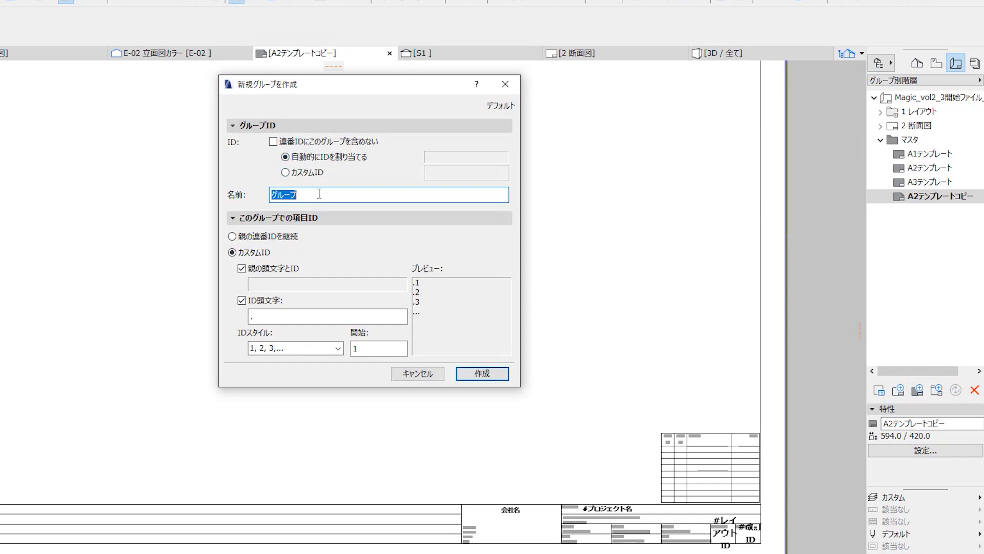
type("Magic")
left_click(472, 376)
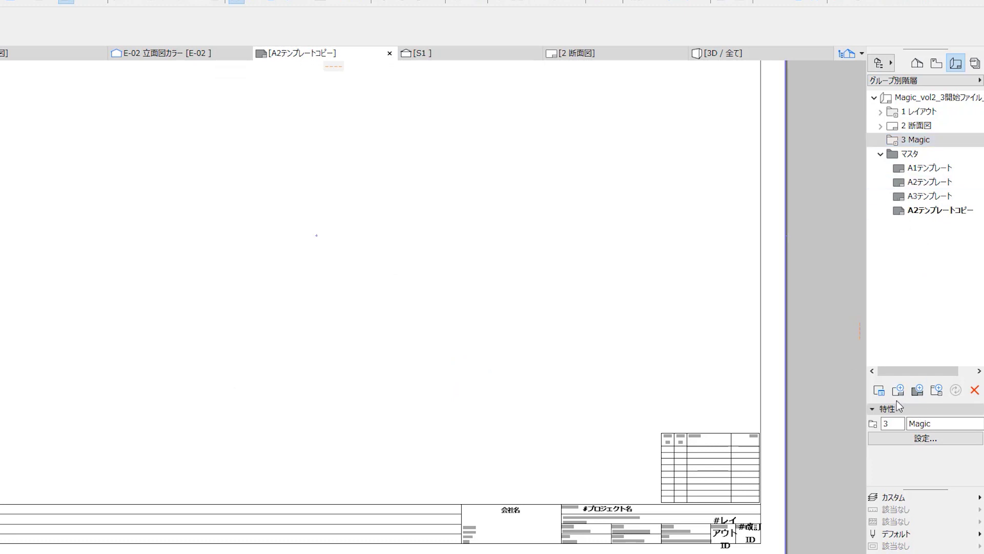
Step: Add a layout named パース inside the 3 Magic group
left_click(912, 139)
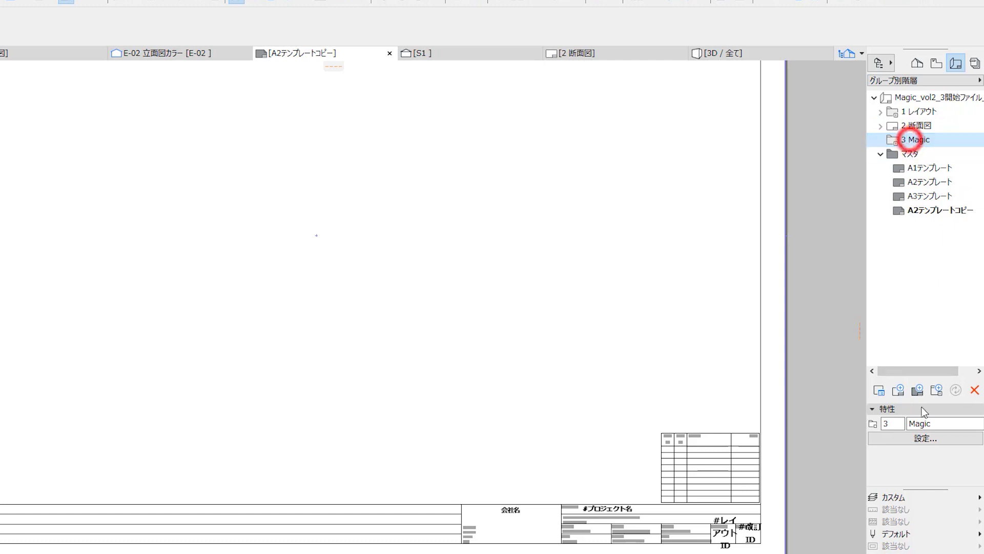
left_click(899, 391)
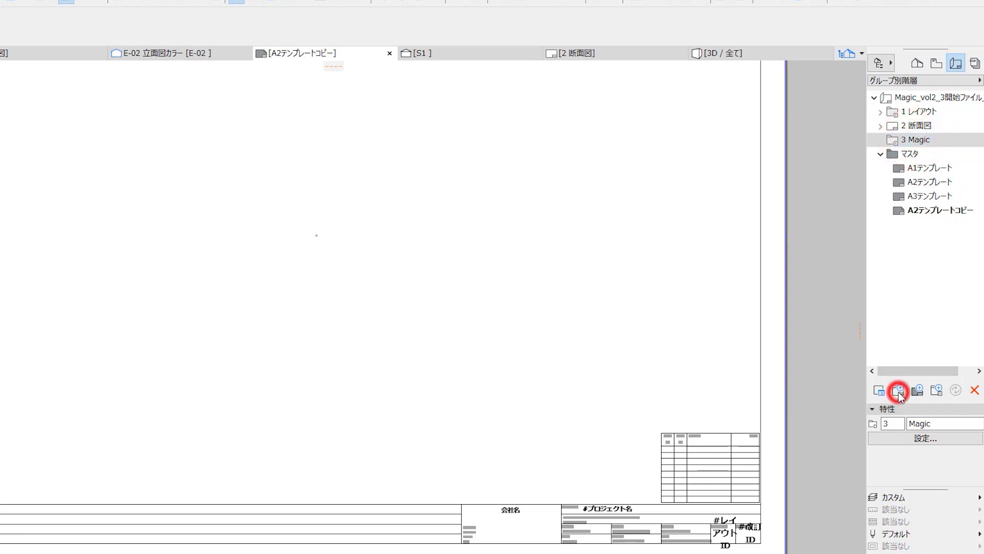
type("pa-")
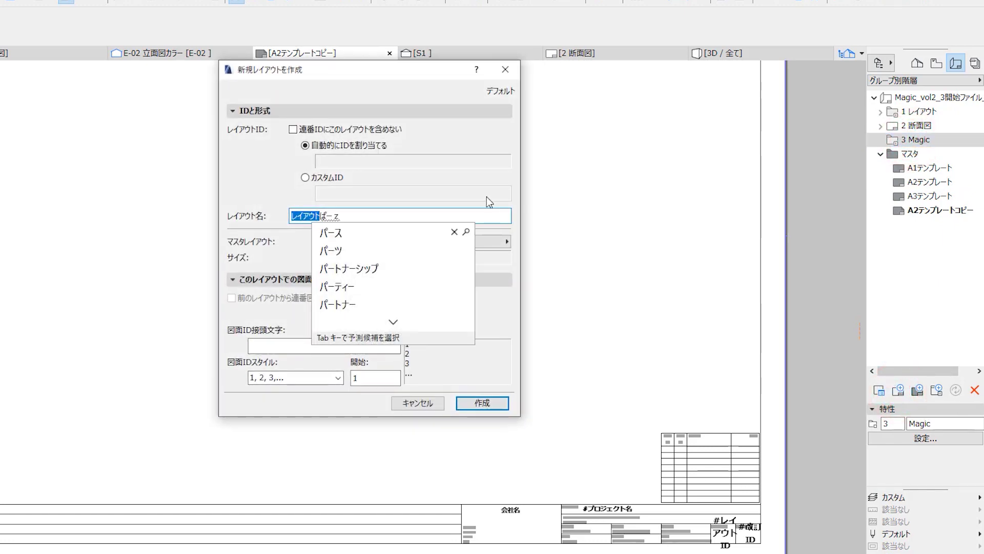
type("su")
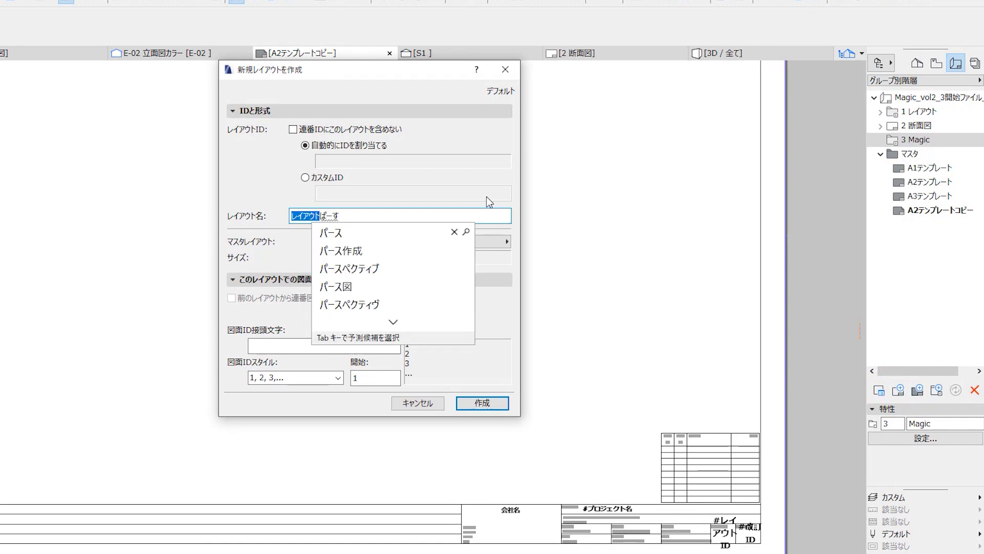
key("space")
key("Return")
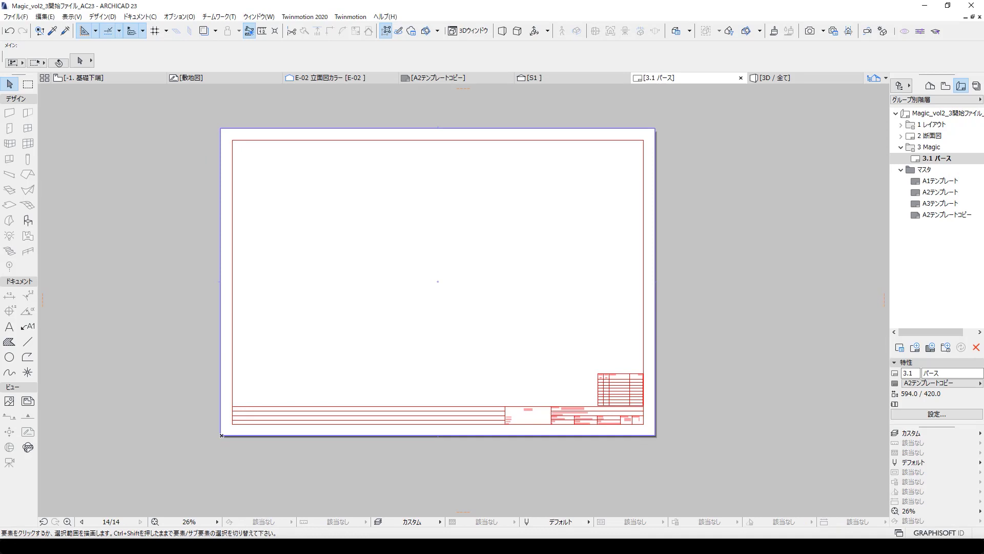
Step: Switch to the 3D / 全て view and orbit to a low frontal angle on the glazed building
left_click(950, 160)
scroll(503, 254, "up", 1)
scroll(502, 254, "up", 1)
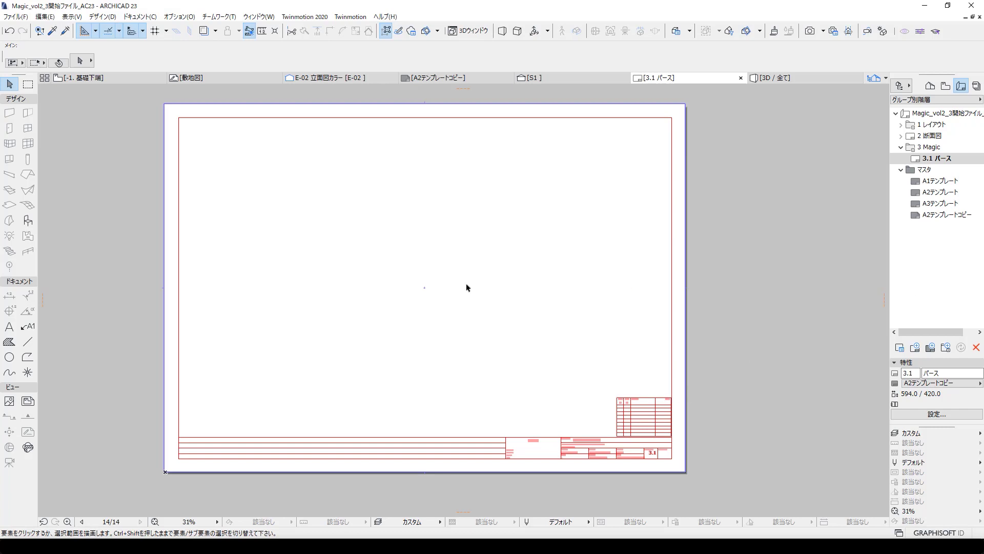
mouse_move(366, 248)
middle_mouse_down()
mouse_move(416, 260)
mouse_move(454, 248)
middle_mouse_up()
scroll(462, 251, "up", 2)
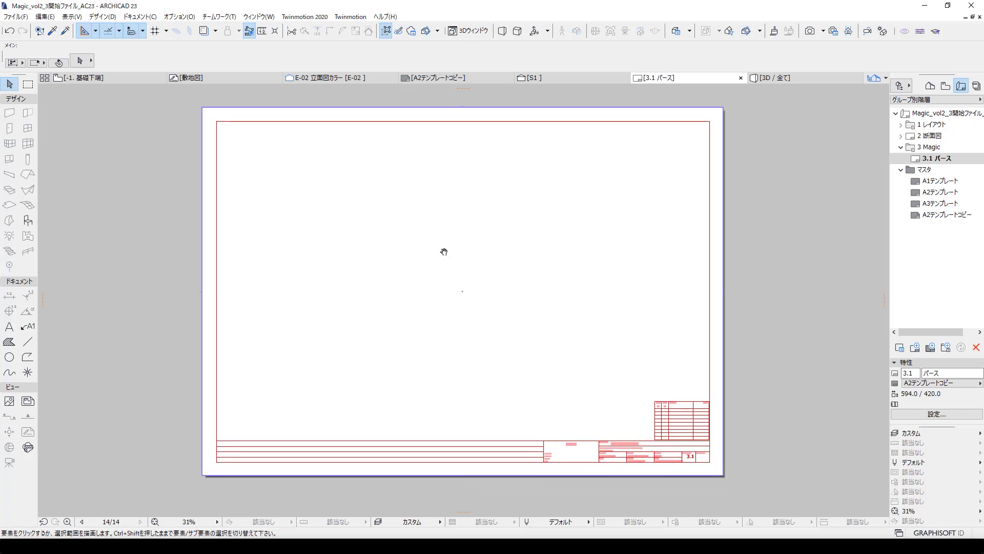
scroll(431, 236, "down", 2)
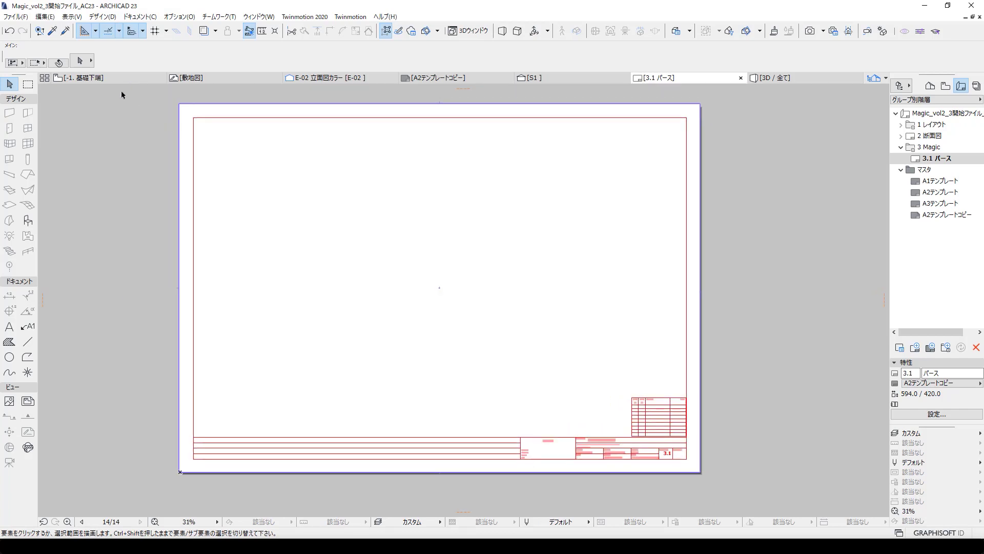
mouse_move(569, 78)
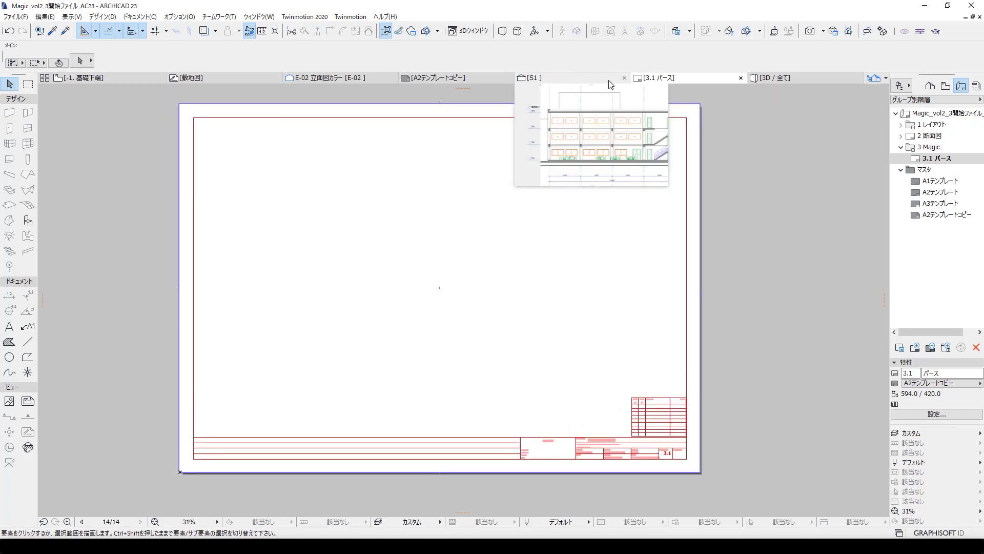
left_click(790, 76)
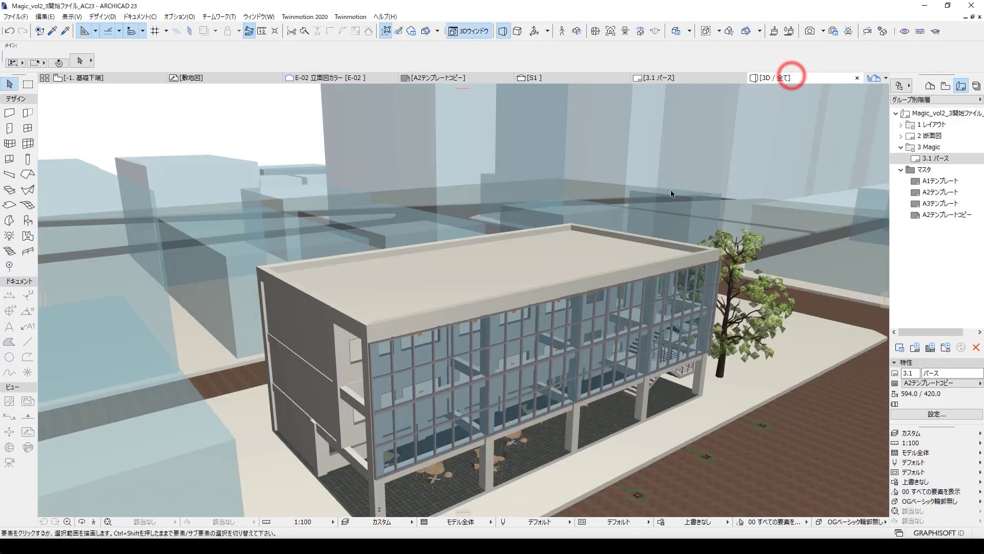
mouse_move(672, 194)
middle_mouse_down("shift")
mouse_move(629, 293)
mouse_move(507, 232)
mouse_move(517, 183)
middle_mouse_up("shift")
scroll(629, 292, "up", 3)
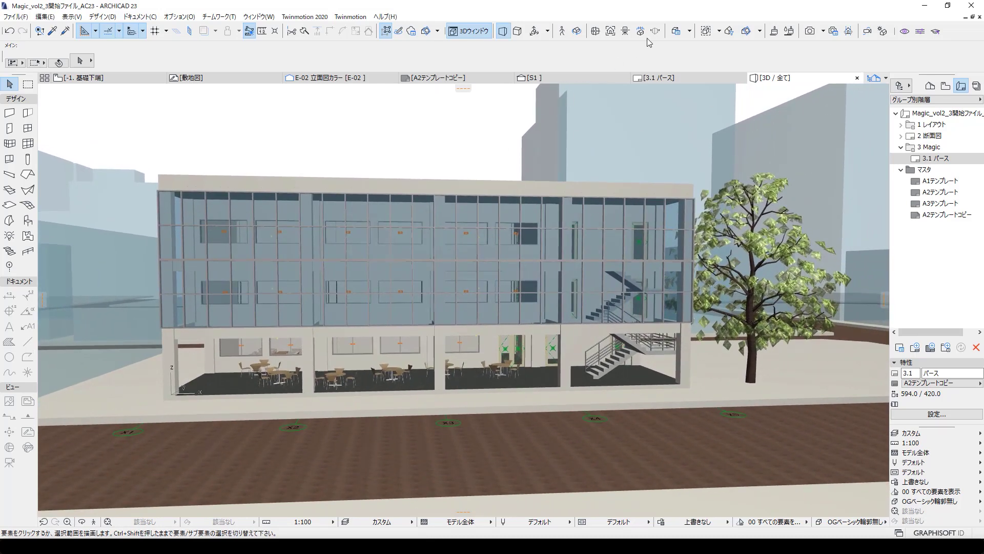
Step: Render the building with the アウトドア 晴れ 標準 (Physical) scene, then return to the 3D view
left_click(835, 31)
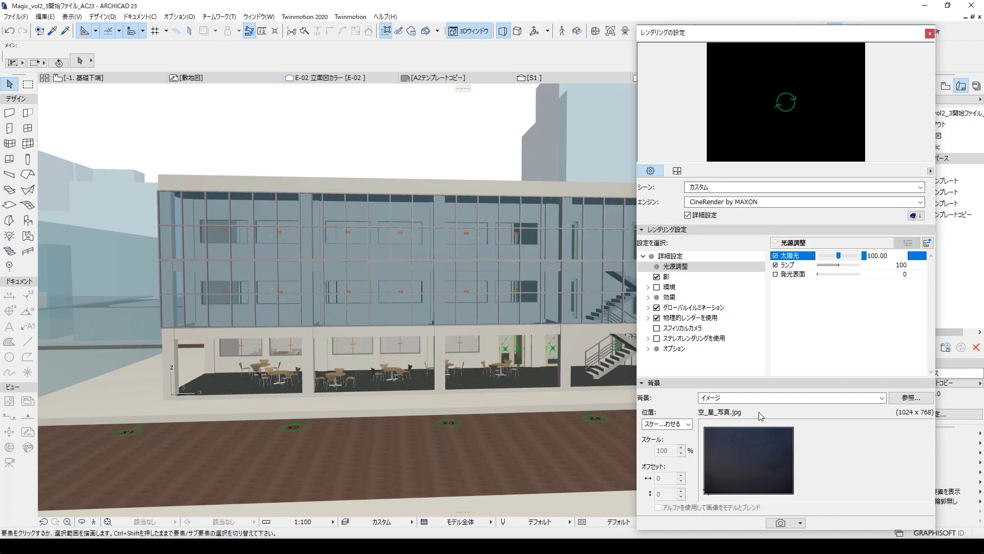
left_click(755, 187)
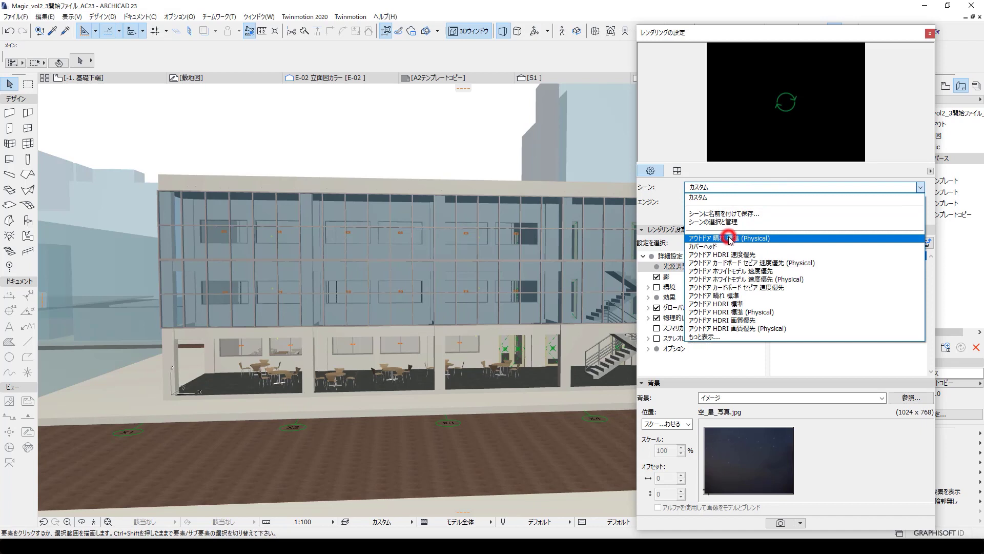
left_click(730, 239)
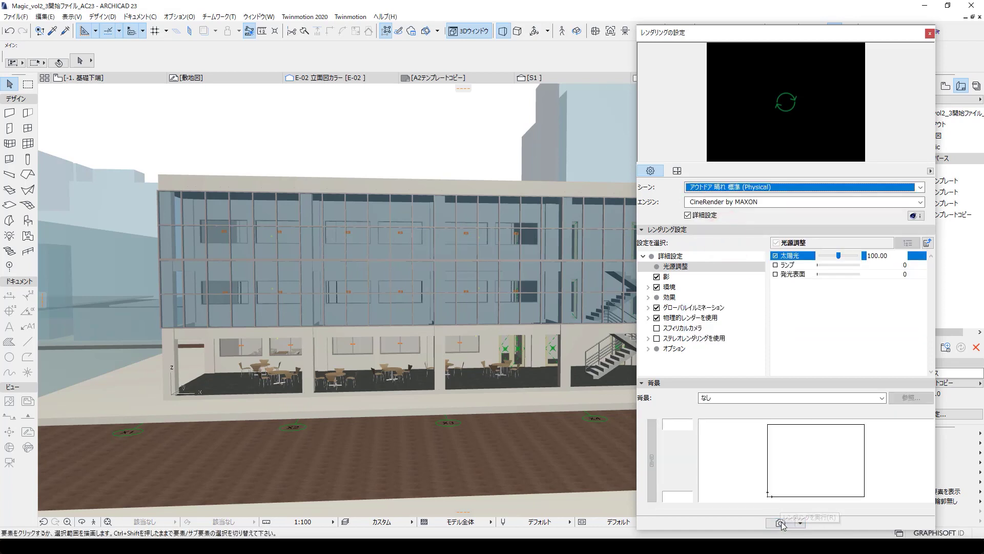
left_click(780, 522)
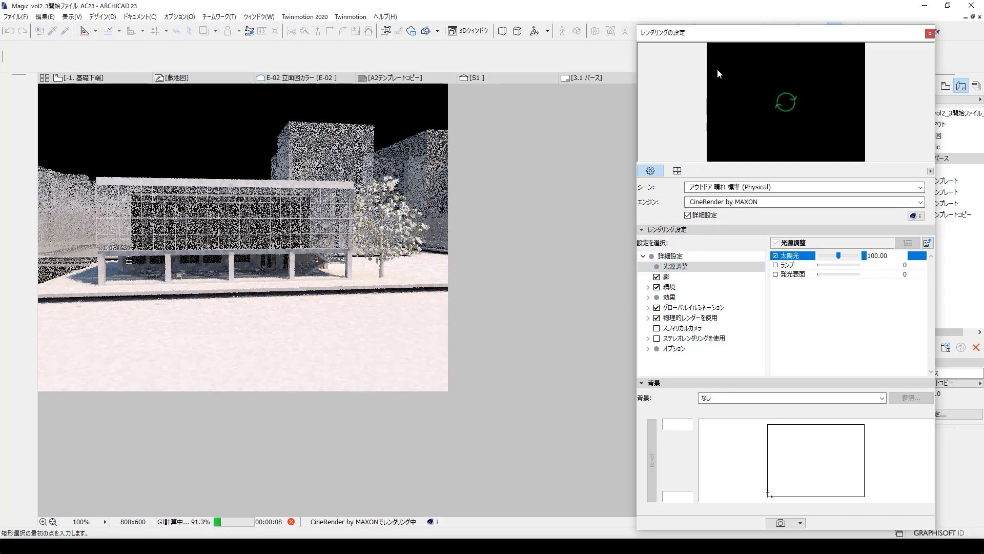
left_click(716, 33)
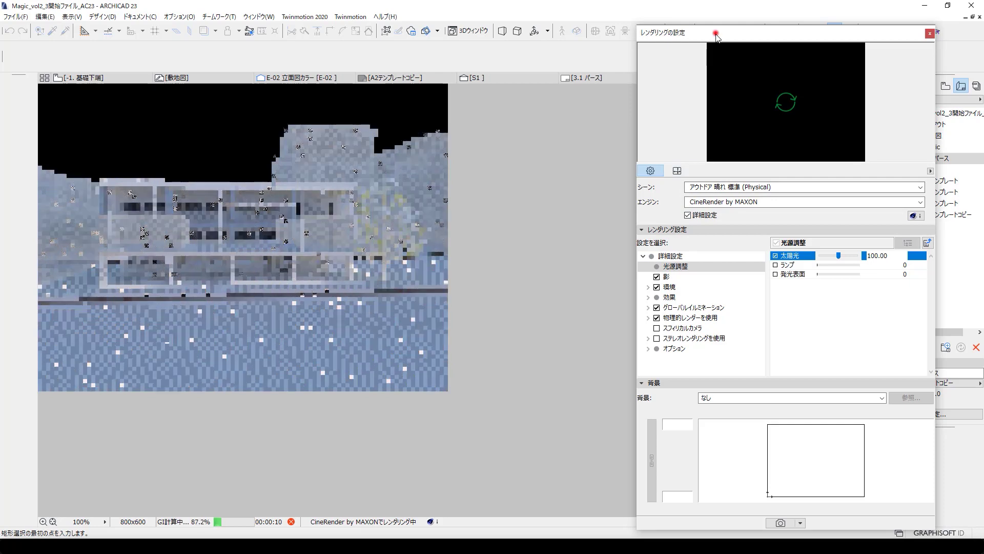
left_click(697, 78)
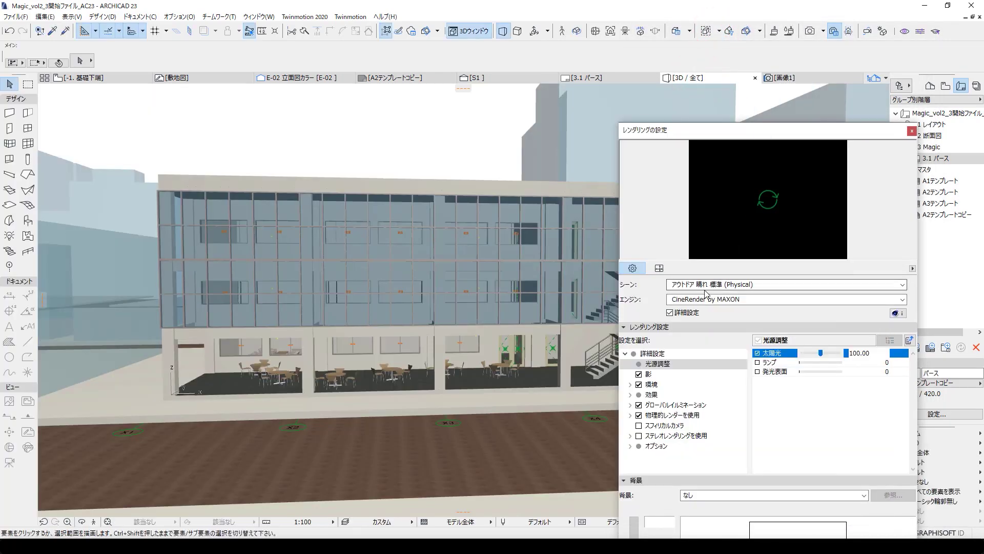
Step: Render a sketch image using カバーヘッド, custom line colour, roughness 0, line thickness 10, no vector hatching
left_click(705, 286)
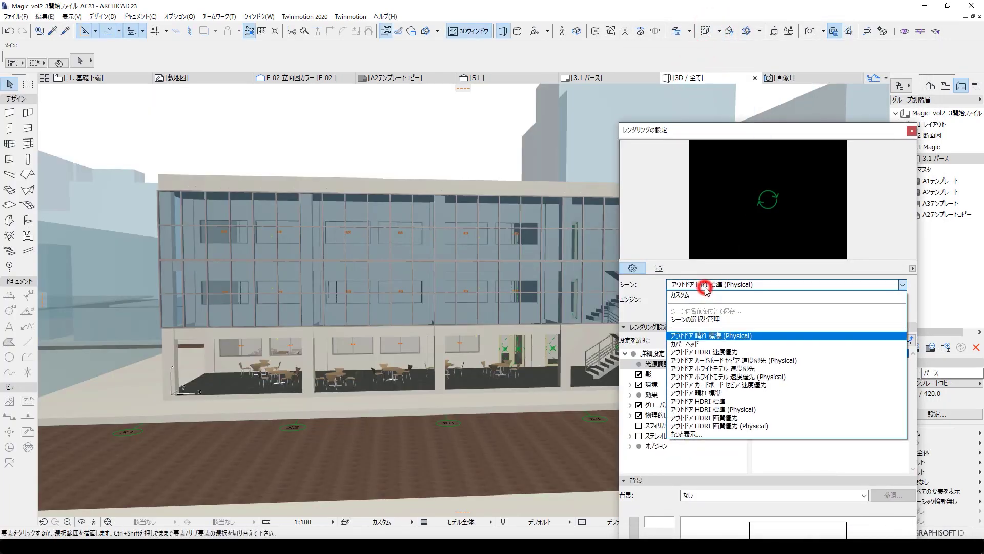
left_click(703, 345)
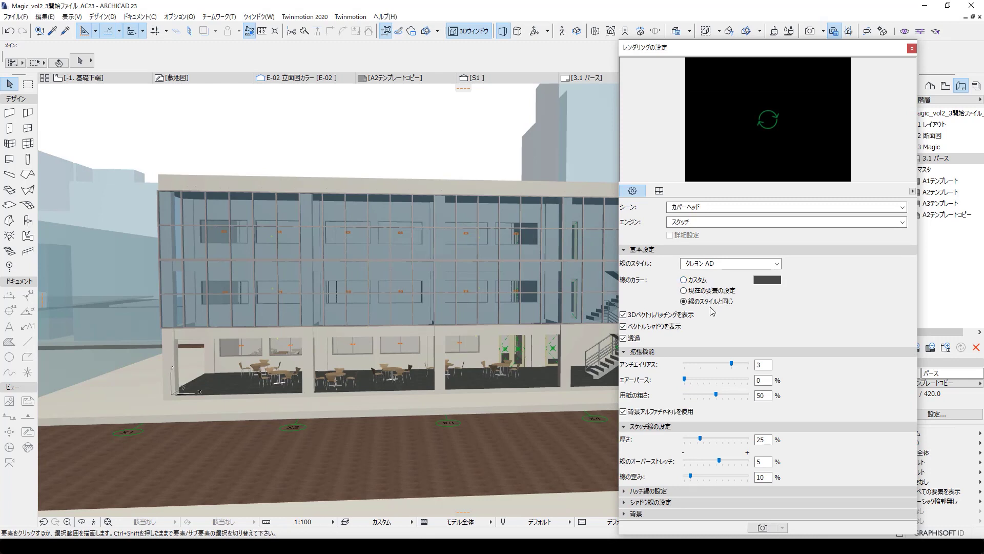
left_click(699, 286)
left_click_drag(717, 397, 658, 404)
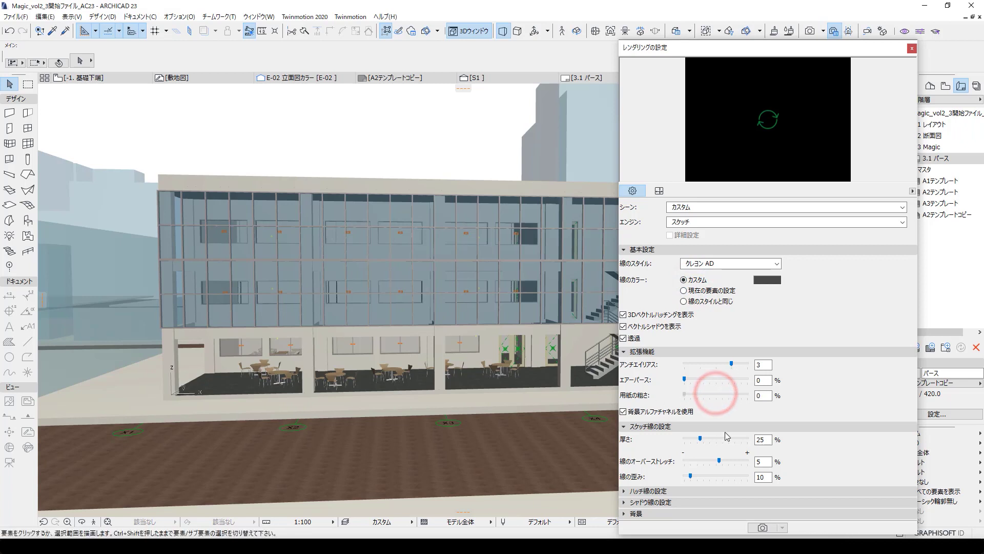
double_click(762, 439)
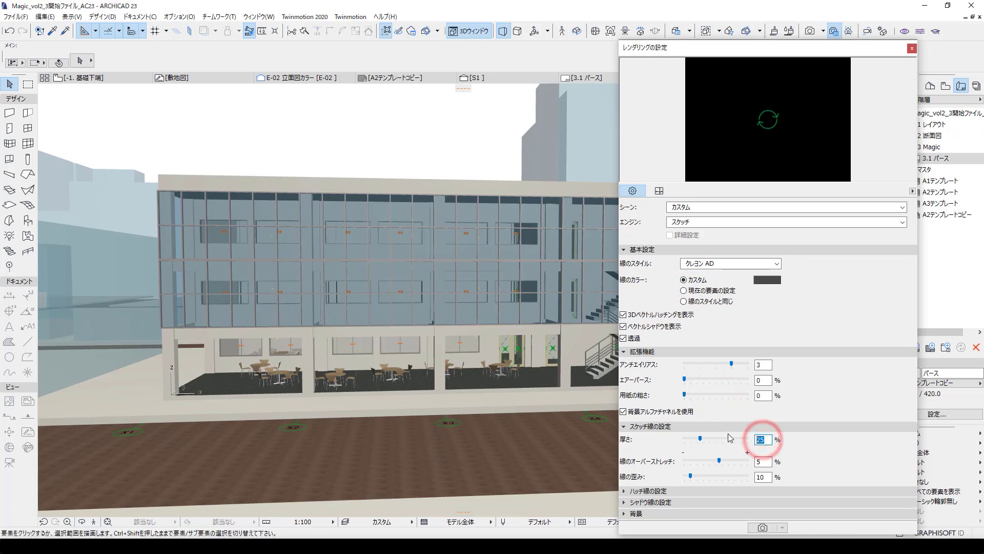
type("10")
key("Return")
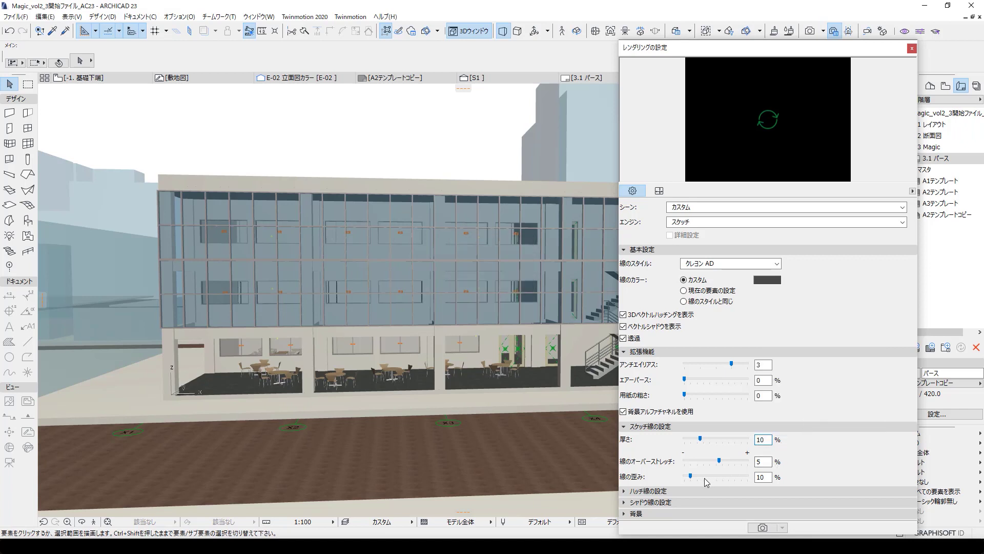
left_click(824, 472)
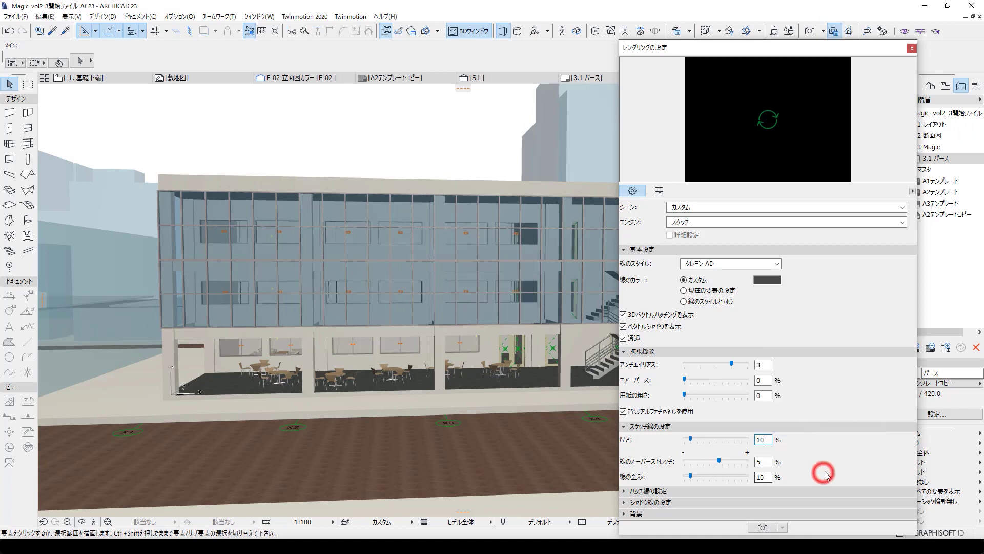
left_click(624, 314)
left_click(764, 528)
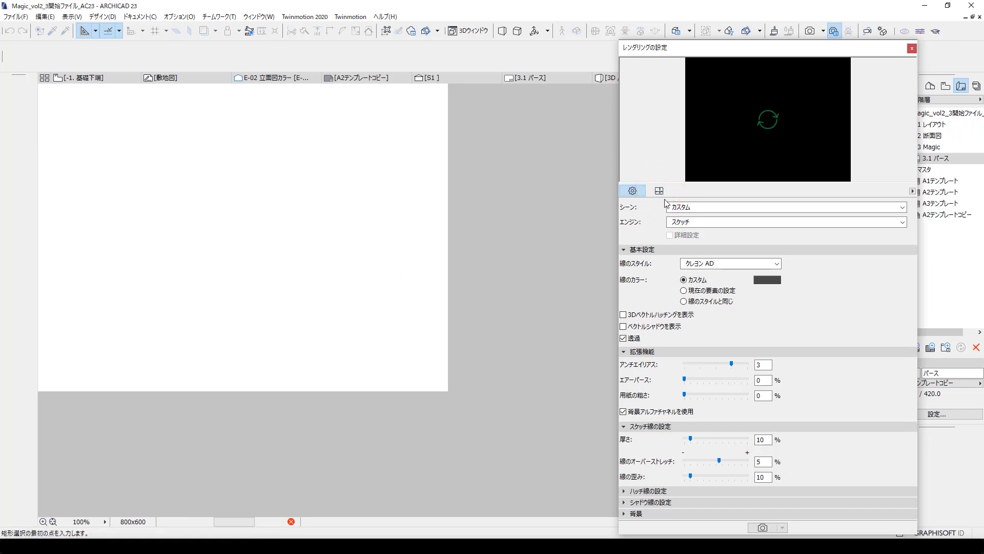
Step: Check the image size settings and dock the rendering settings at the right beside the 3D view
left_click(660, 192)
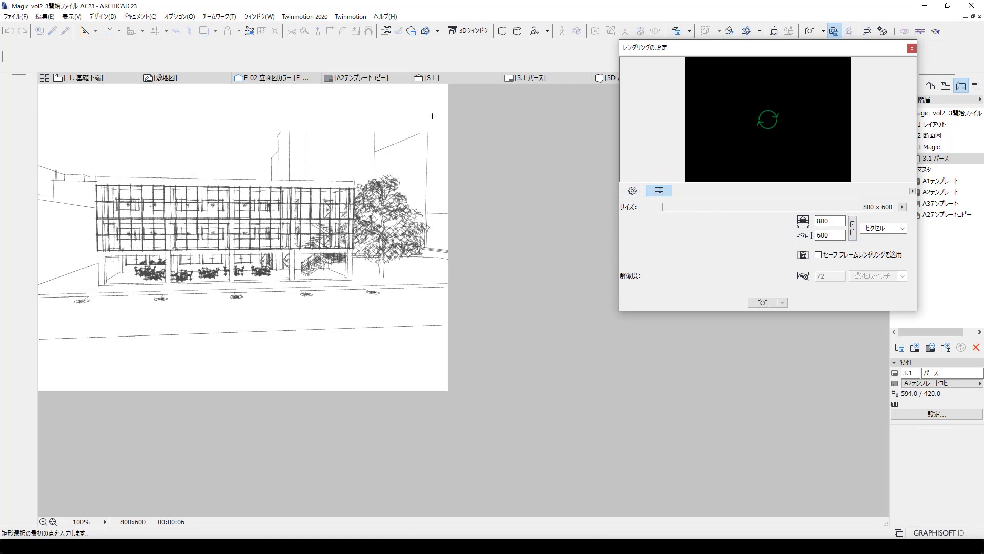
left_click(705, 46)
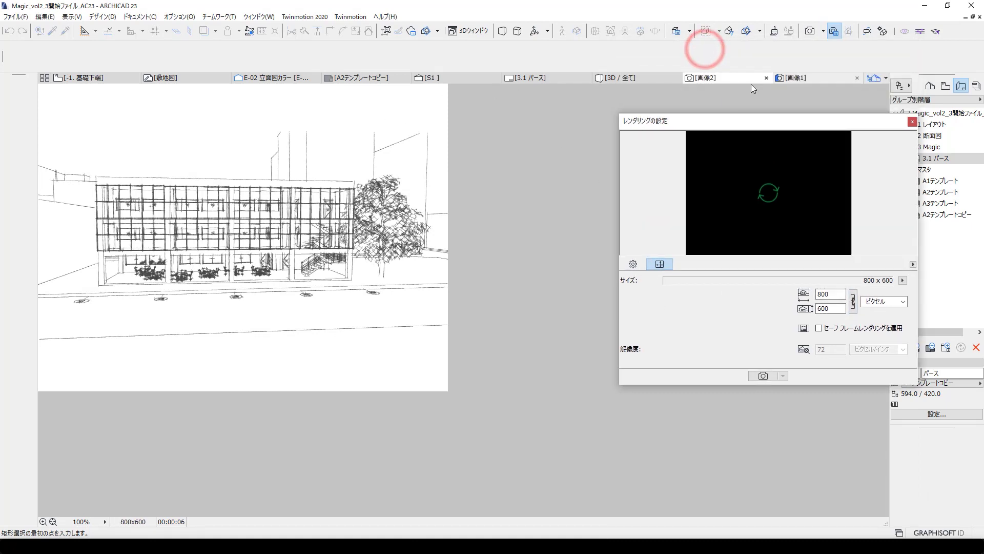
left_click(642, 82)
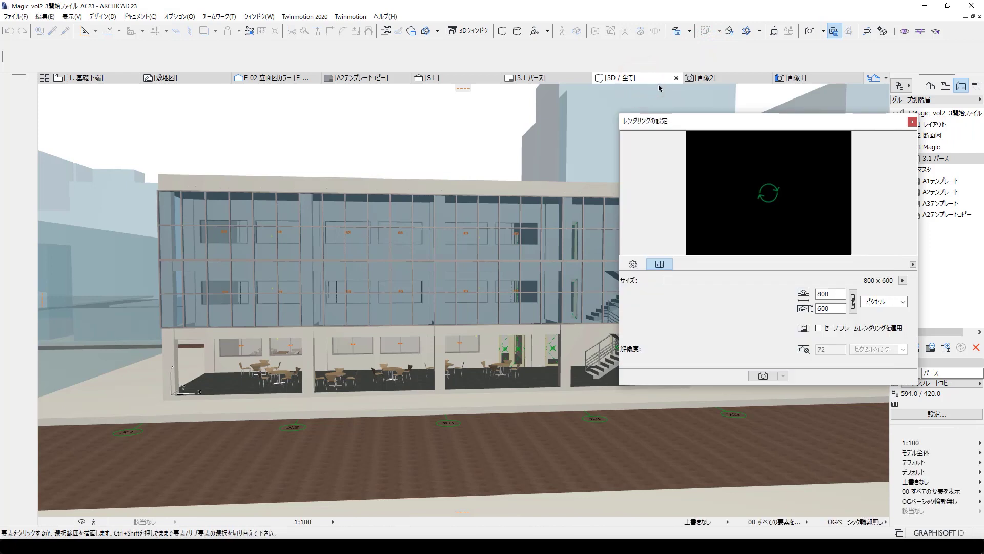
left_click(687, 121)
left_click_drag(687, 122, 847, 194)
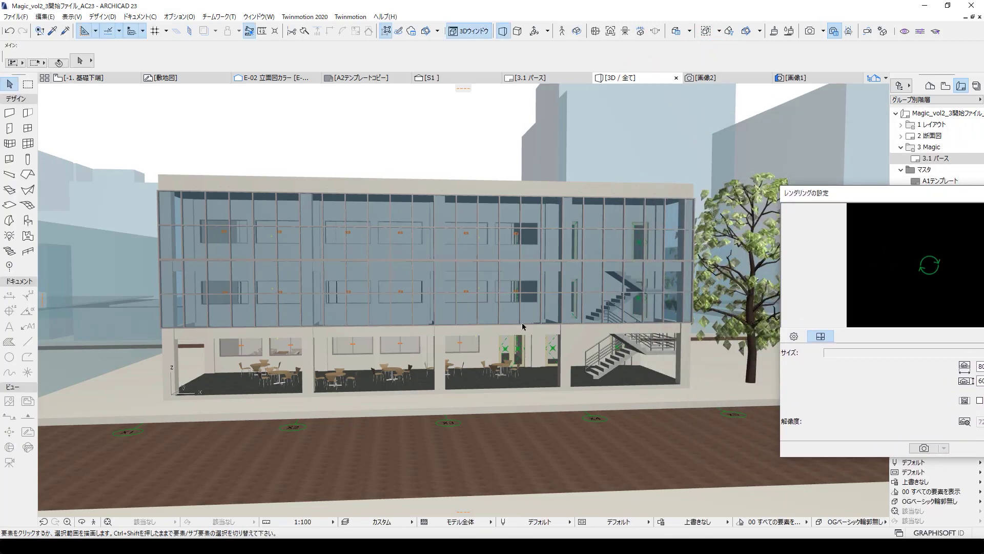
Step: Resize the 3D window to 800 × 600 via Window Size Settings
right_click(630, 84)
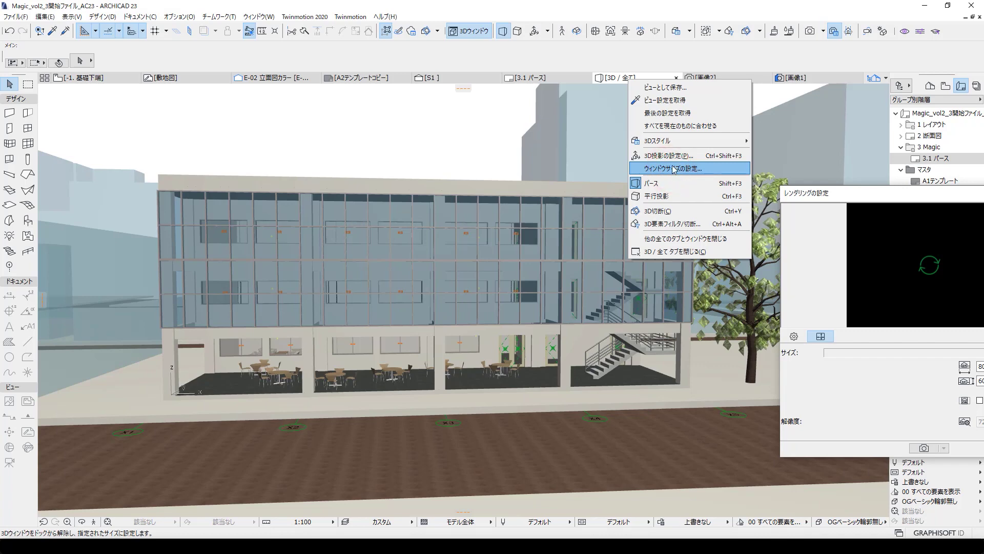
left_click(623, 87)
right_click(628, 83)
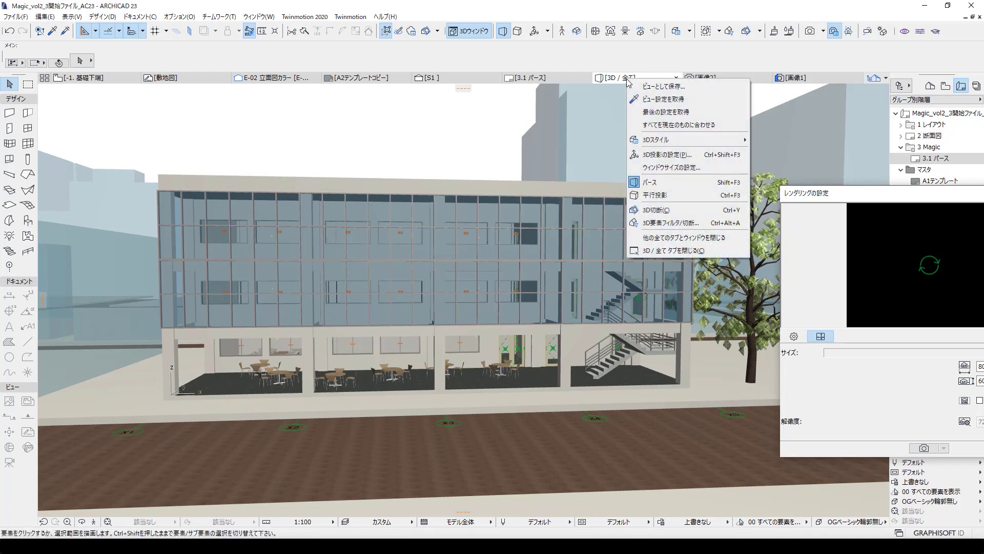
left_click(656, 169)
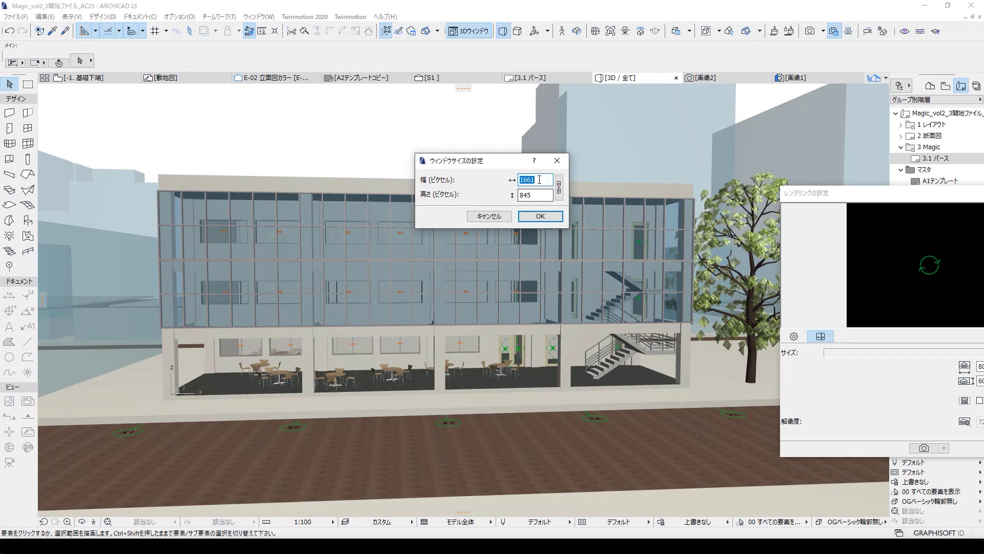
type("0")
key("Tab")
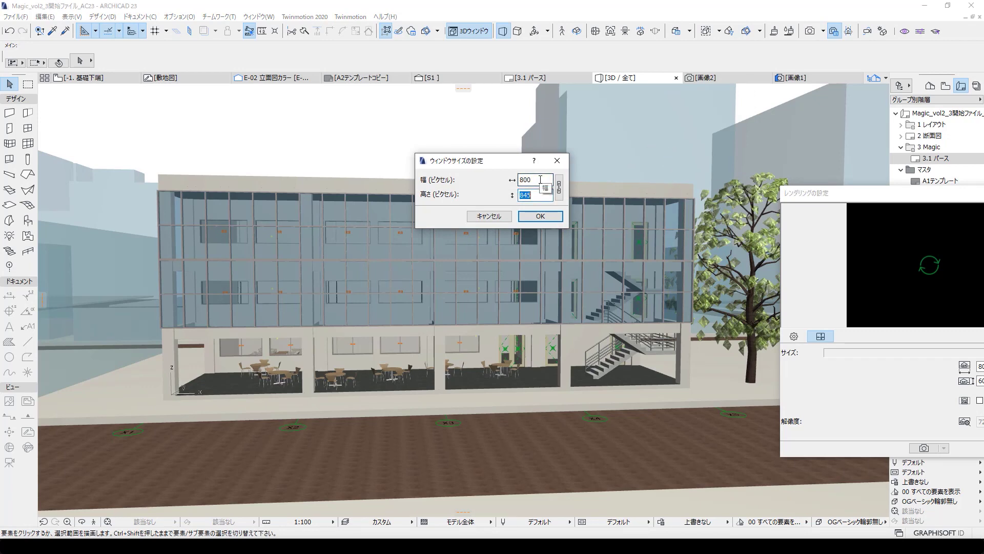
type("600")
key("Return")
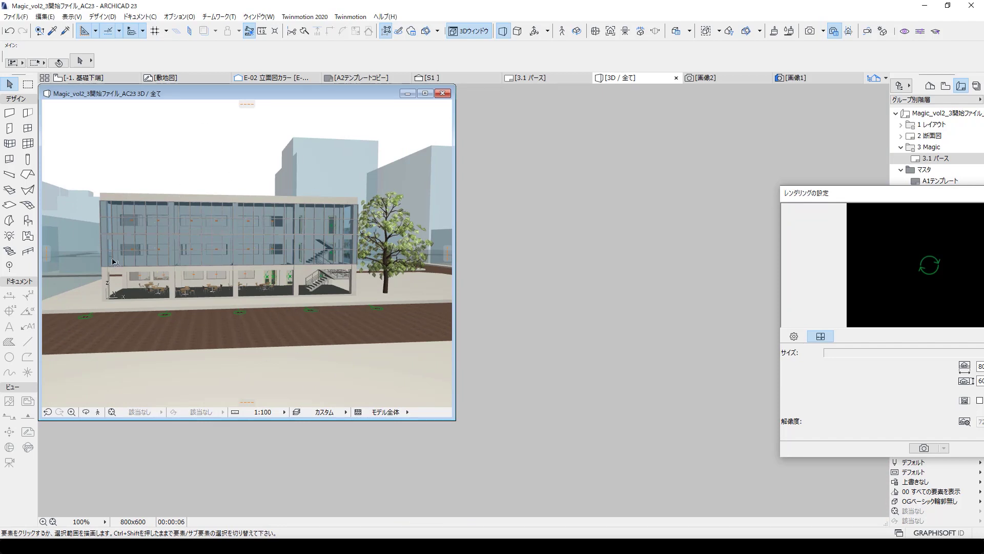
Step: Start saving the 3D view as a JPEG image, then cancel without saving
left_click(15, 17)
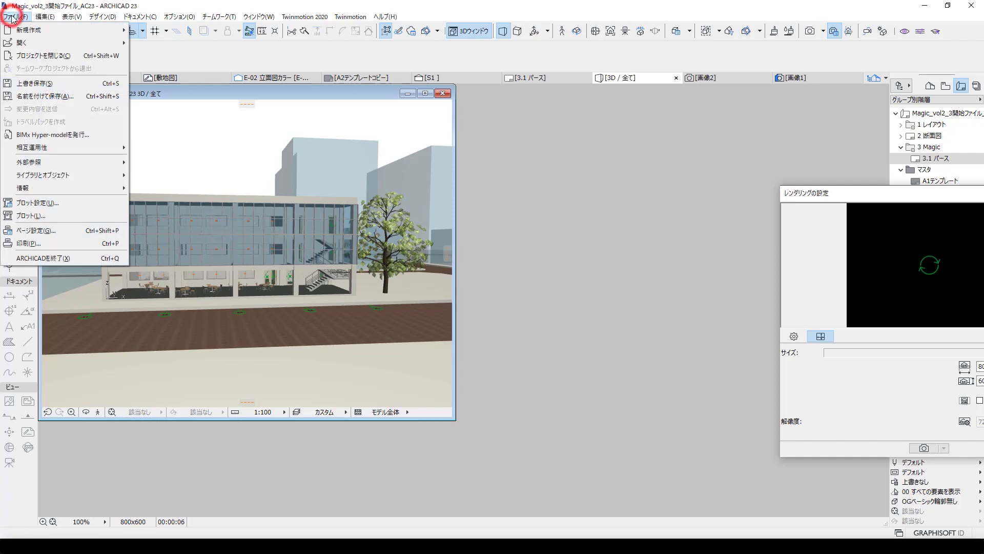
left_click(70, 97)
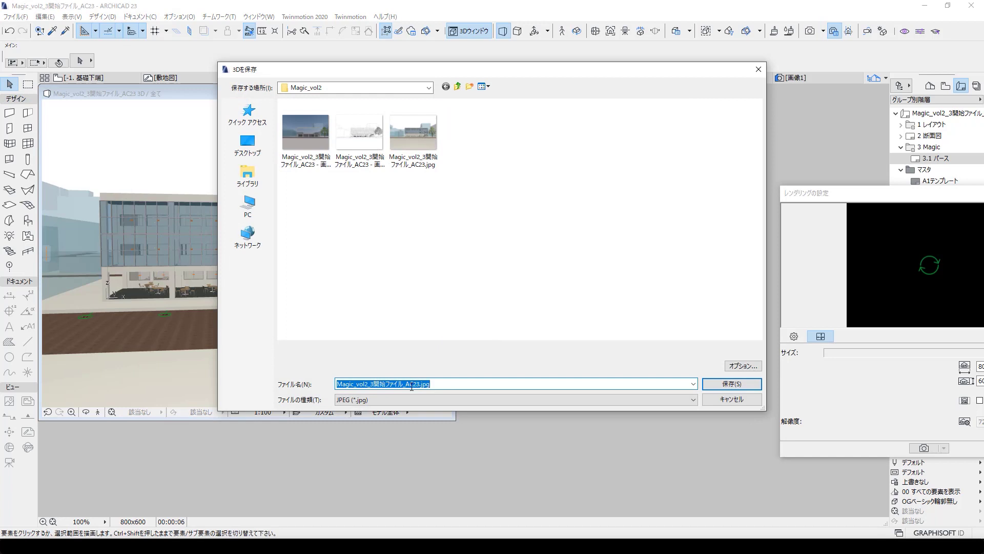
left_click(398, 399)
left_click(398, 399)
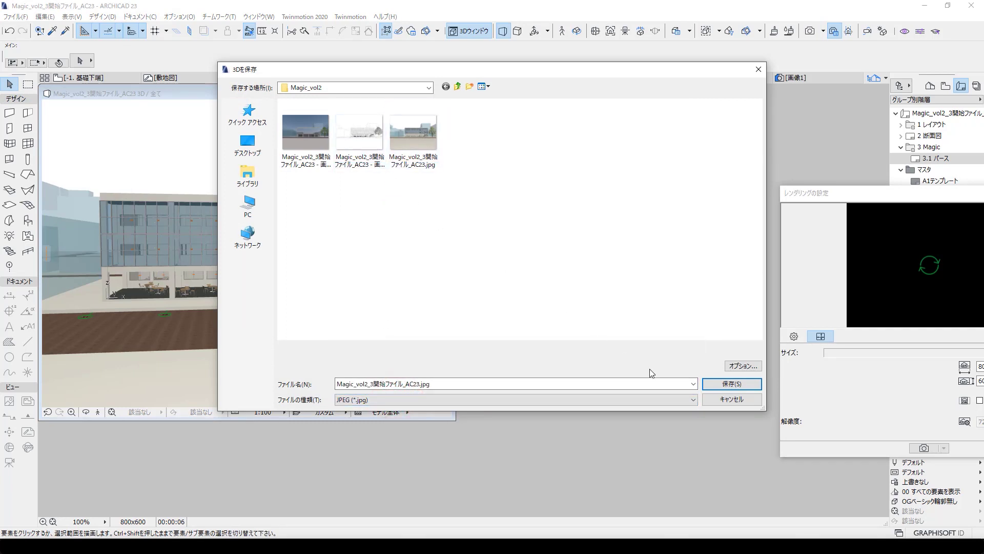
left_click(715, 402)
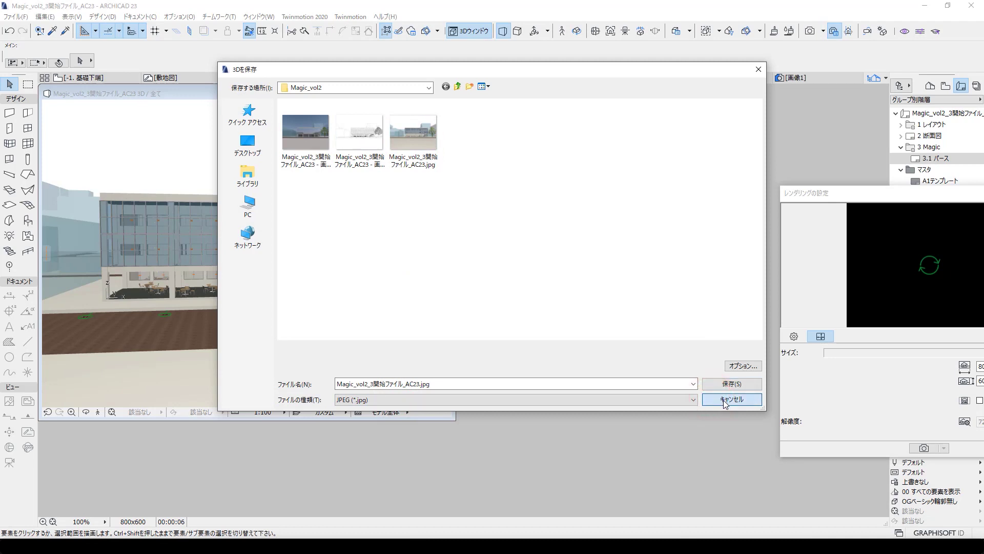
left_click(725, 402)
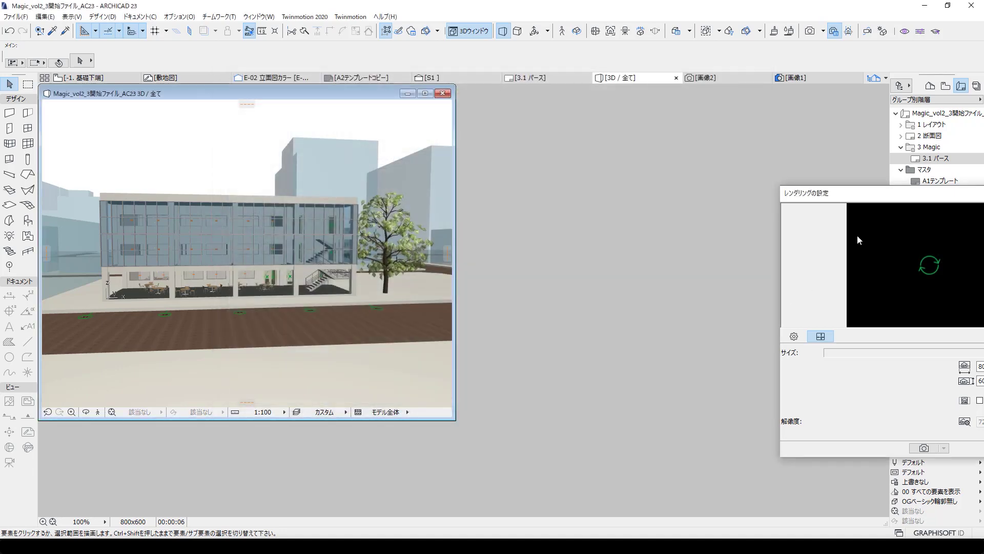
left_click_drag(859, 198, 918, 193)
Step: Stop the 画像1 photoreal render, close Rendering Settings and open the 3.1 パース layout
left_click(719, 76)
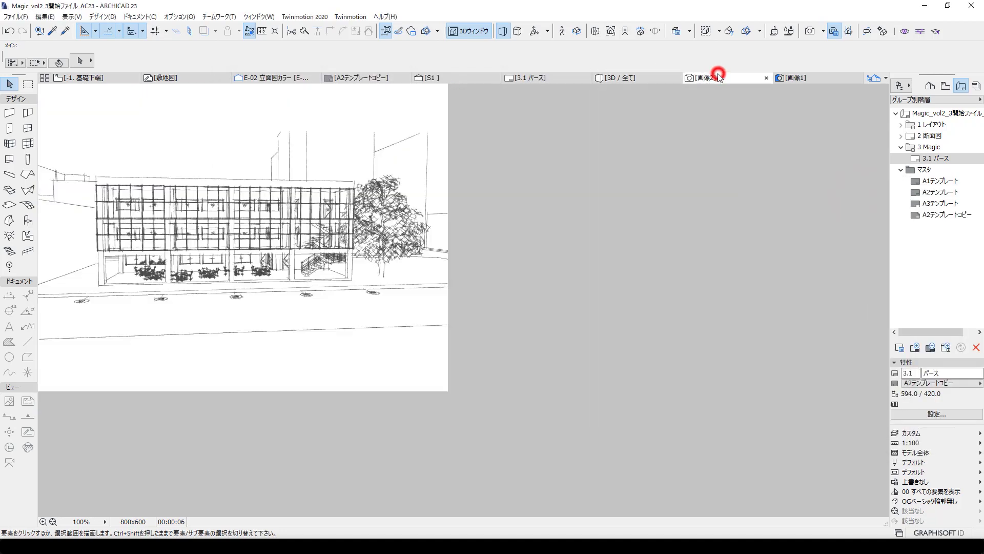
left_click(807, 78)
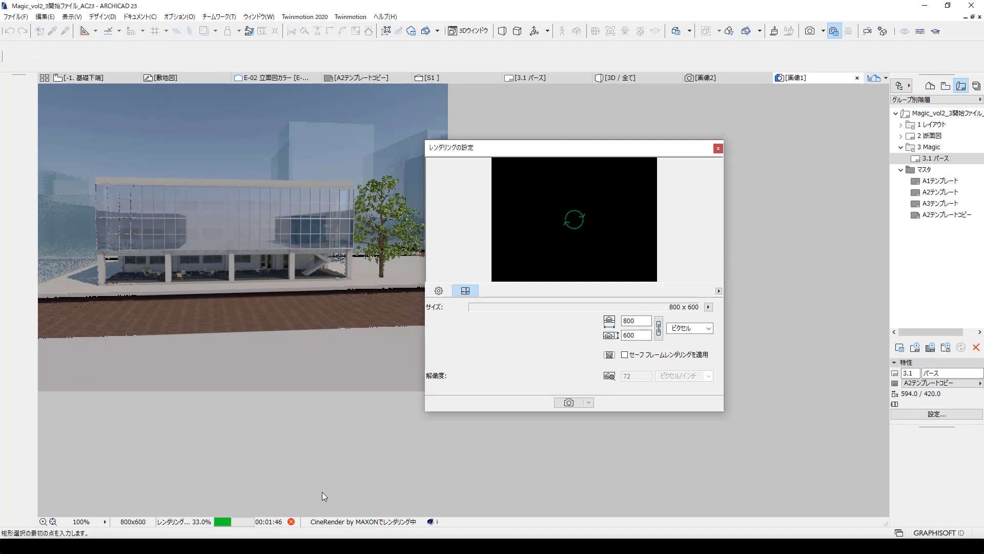
left_click(292, 521)
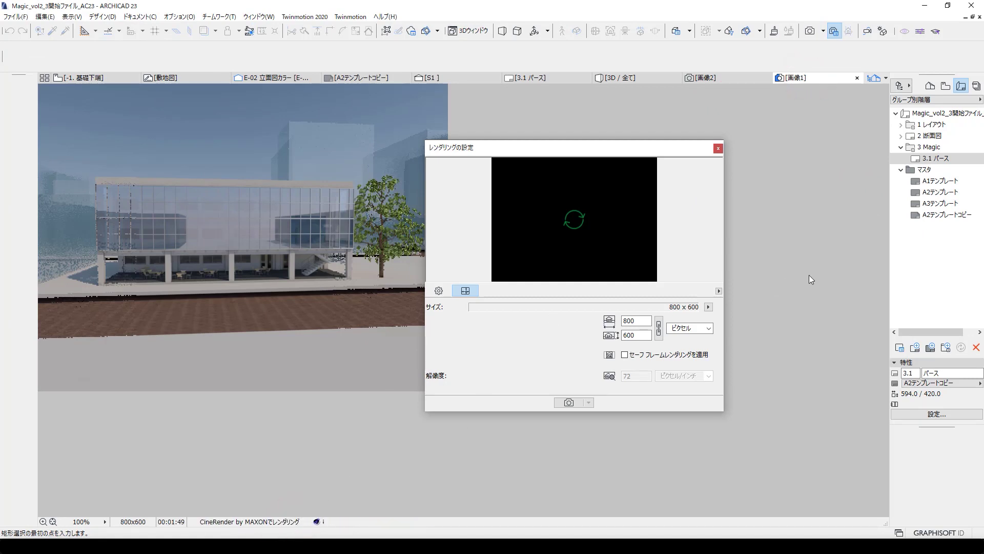
left_click(717, 148)
double_click(926, 158)
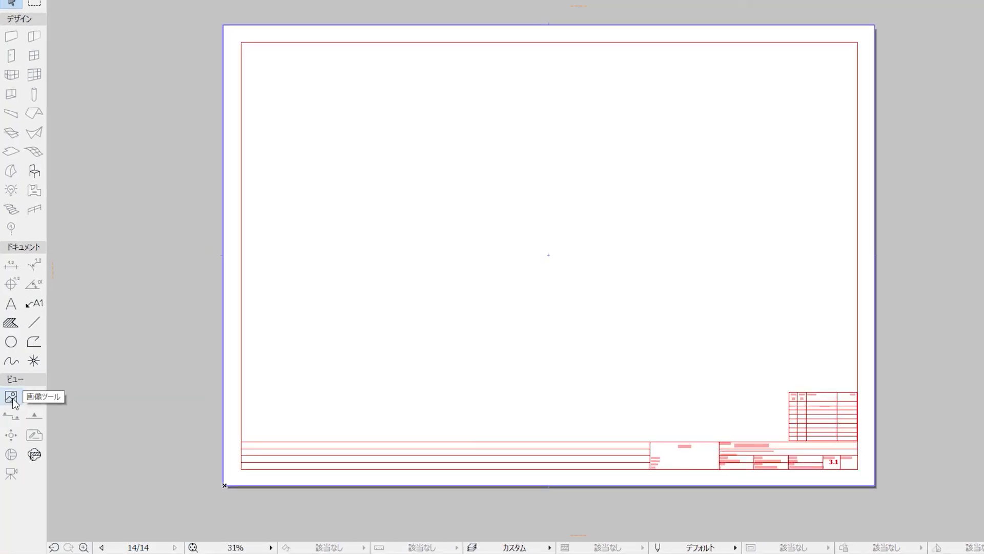
Step: Load the 画像2 rendered building image in the Image default settings
left_click(10, 398)
double_click(10, 398)
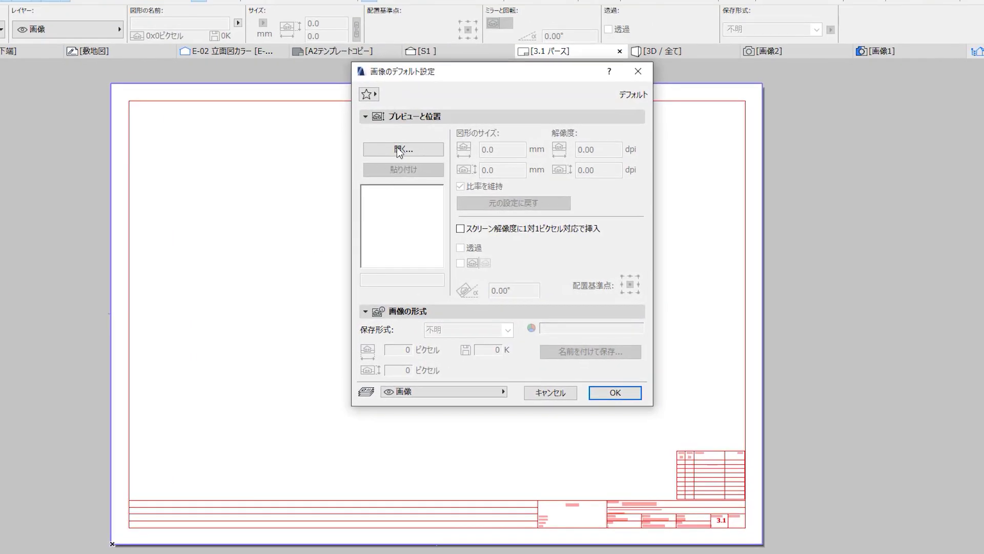
left_click(398, 148)
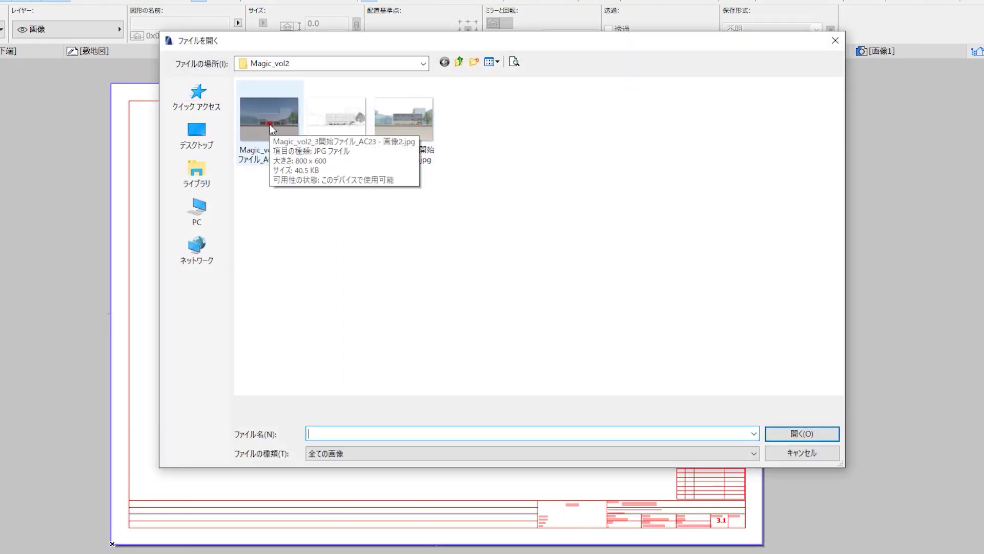
left_click(269, 124)
left_click(777, 430)
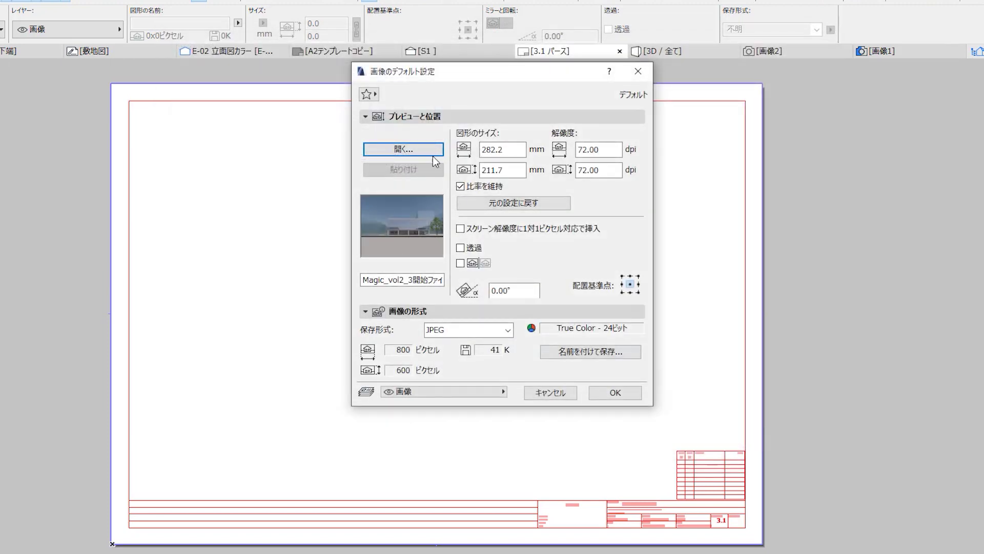
left_click(425, 149)
left_click(560, 451)
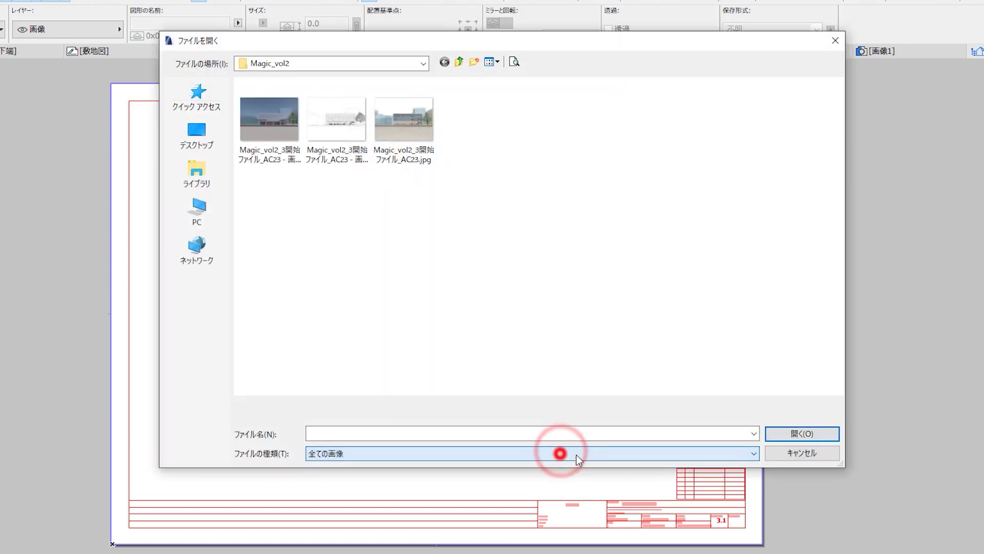
left_click(801, 433)
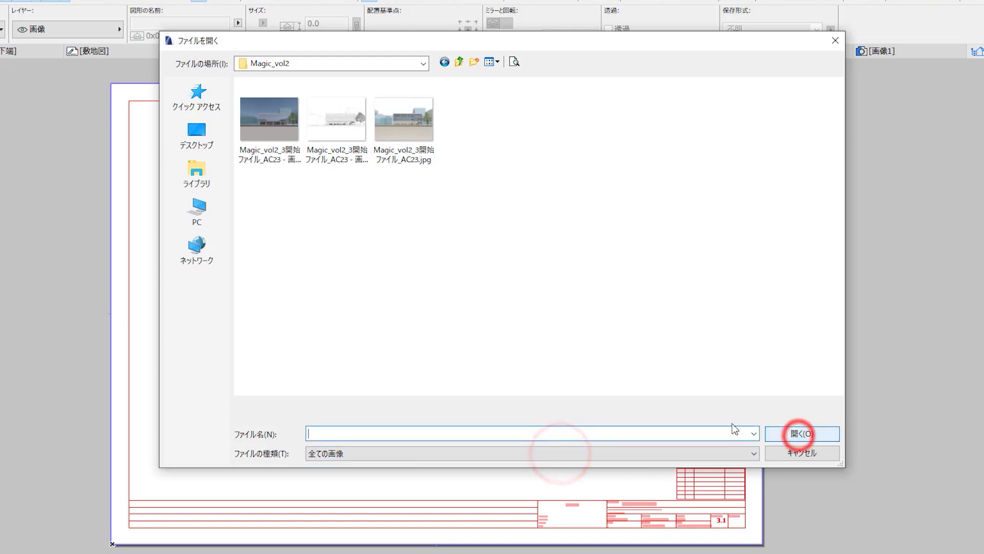
left_click(277, 137)
left_click(792, 433)
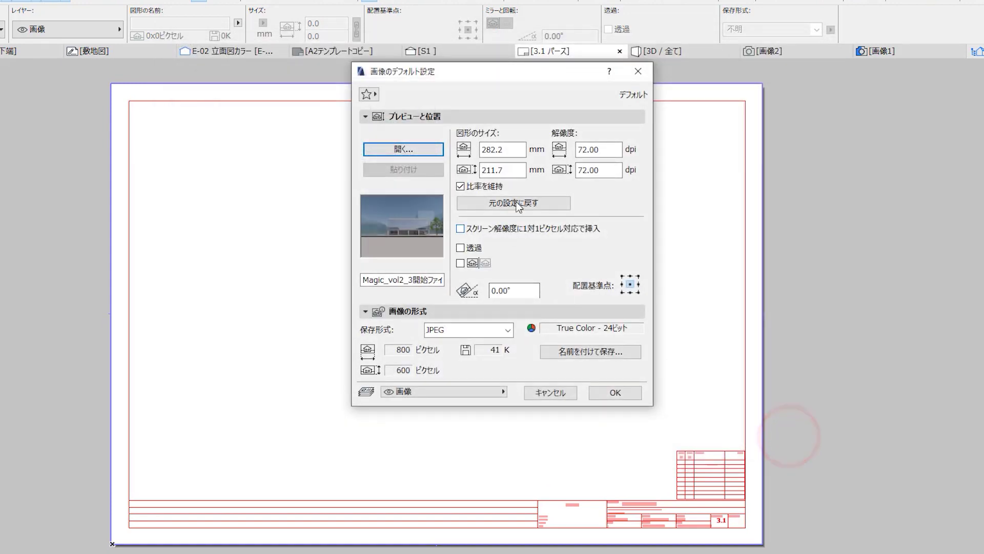
left_click(610, 392)
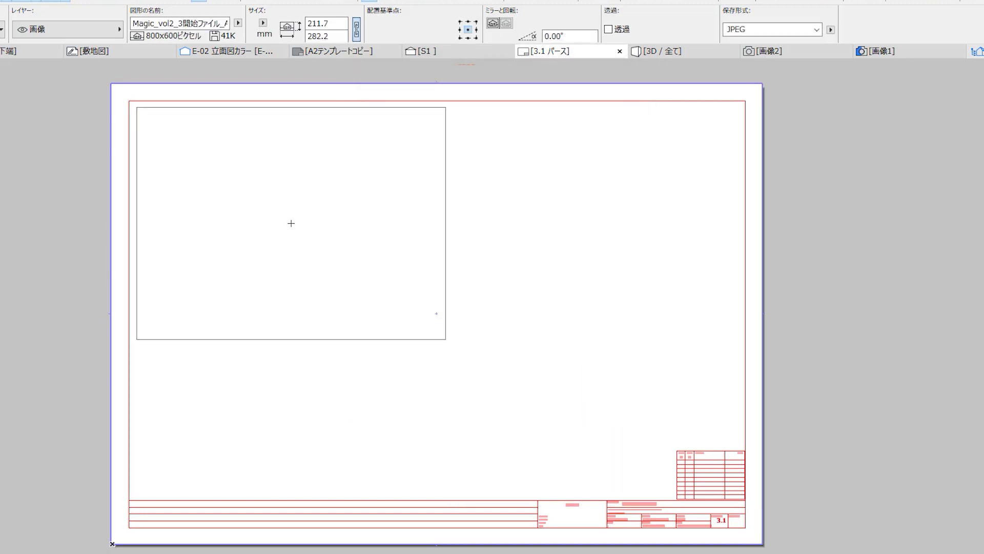
Step: Place the rendered image on the sheet and set its width to 200 mm
left_click(291, 224)
left_click(442, 340)
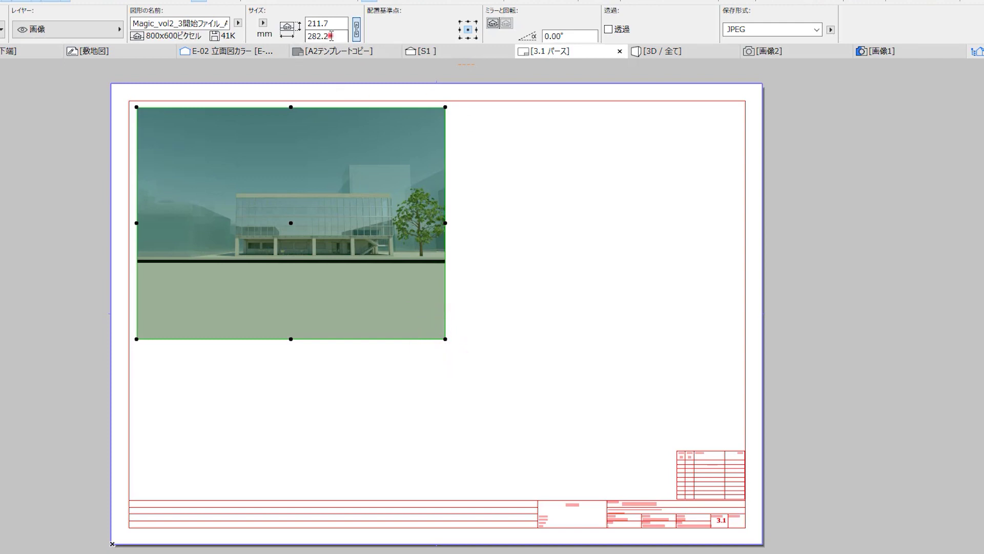
left_click(323, 35)
left_click(330, 25)
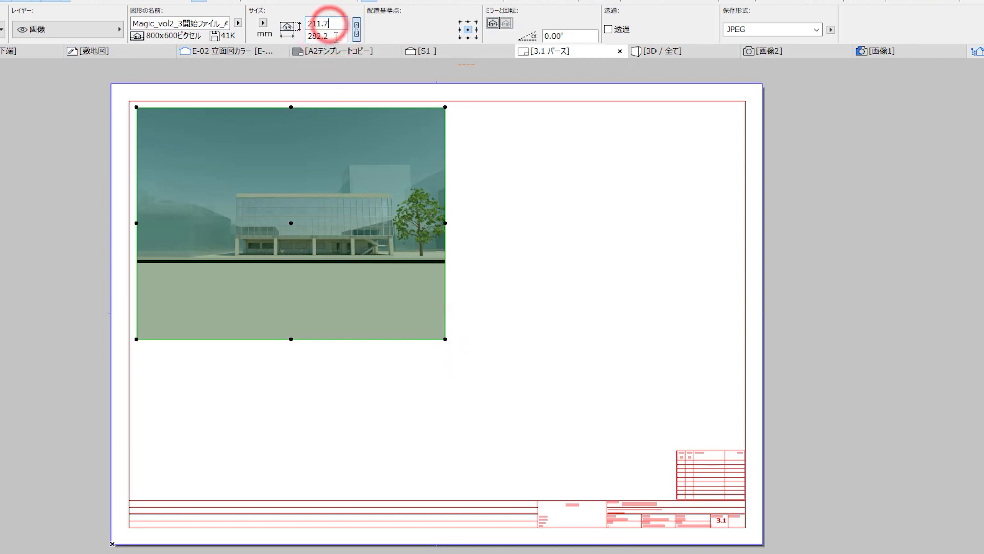
left_click(331, 36)
type("200")
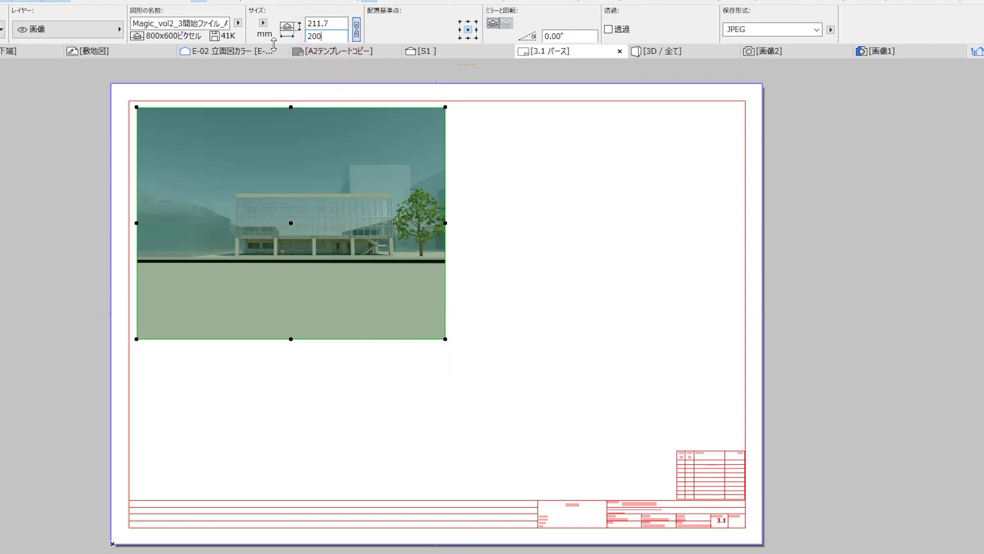
key("Return")
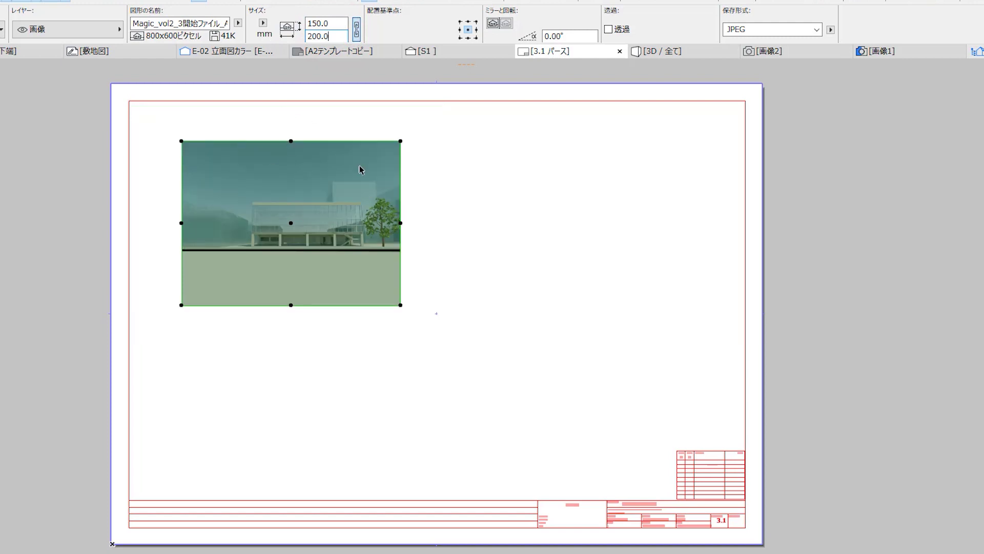
Step: Move the image up toward the sheet's top-left corner
right_click(411, 256)
mouse_move(485, 365)
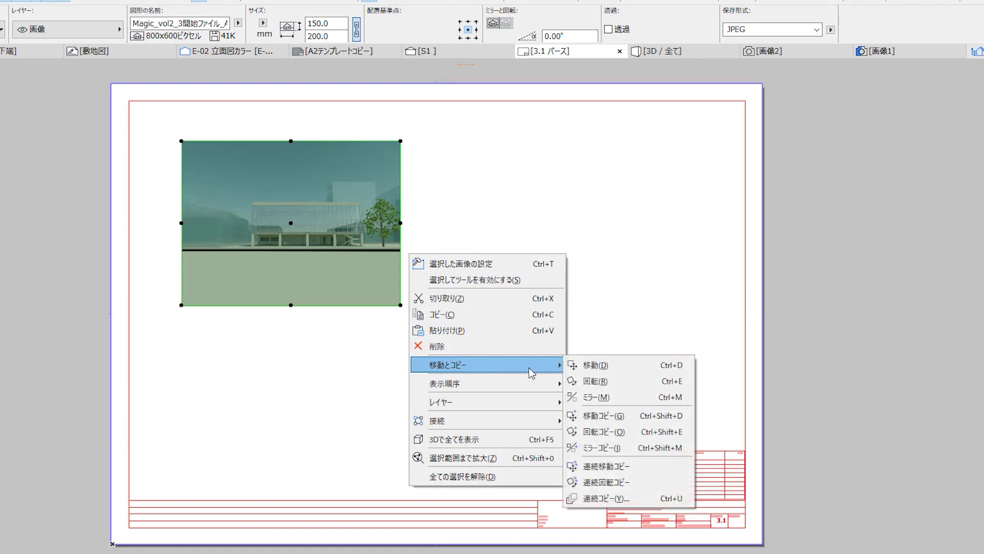
left_click(604, 368)
left_click(339, 230)
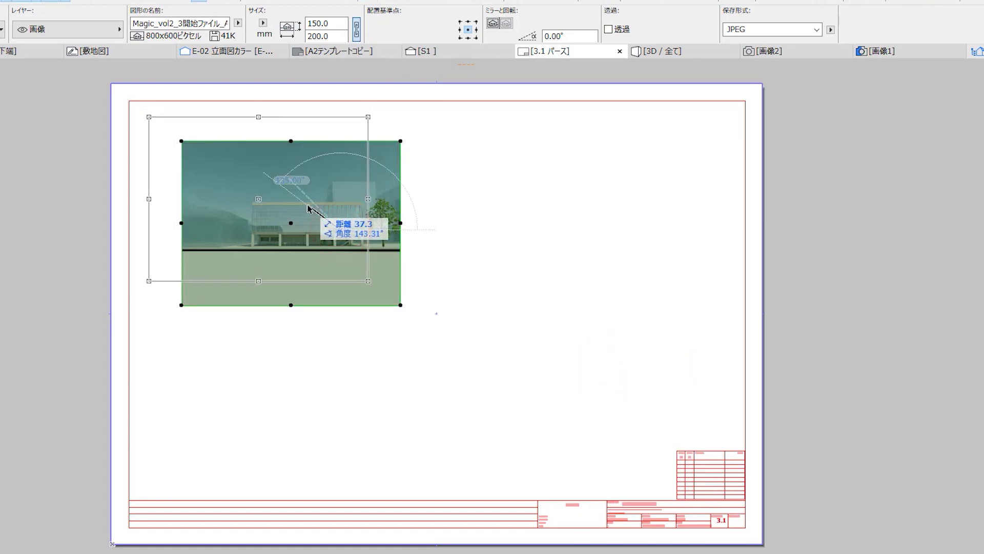
left_click(311, 208)
left_click(495, 312)
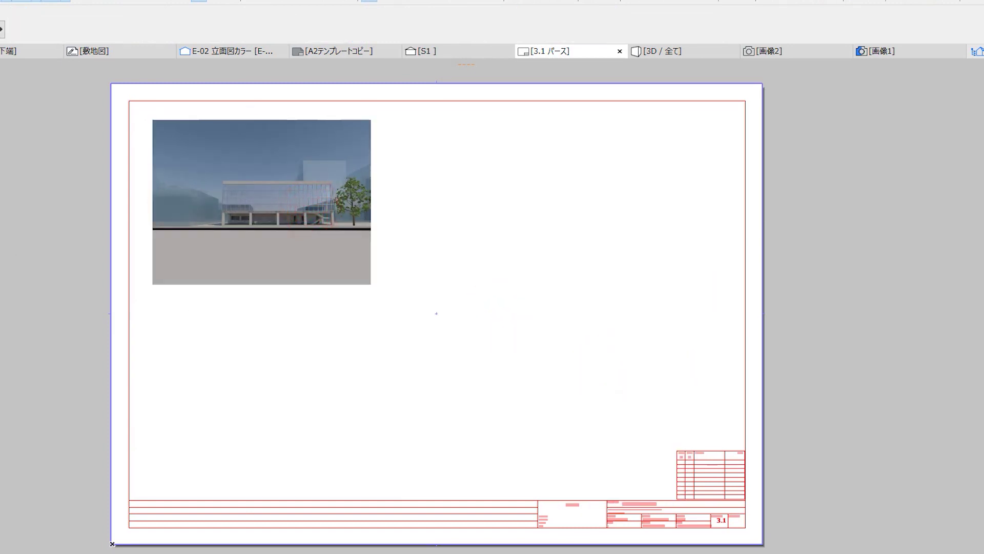
Step: Place the 画像6.jpg line drawing, 200 mm wide, to the right of the render
key("ctrl+t")
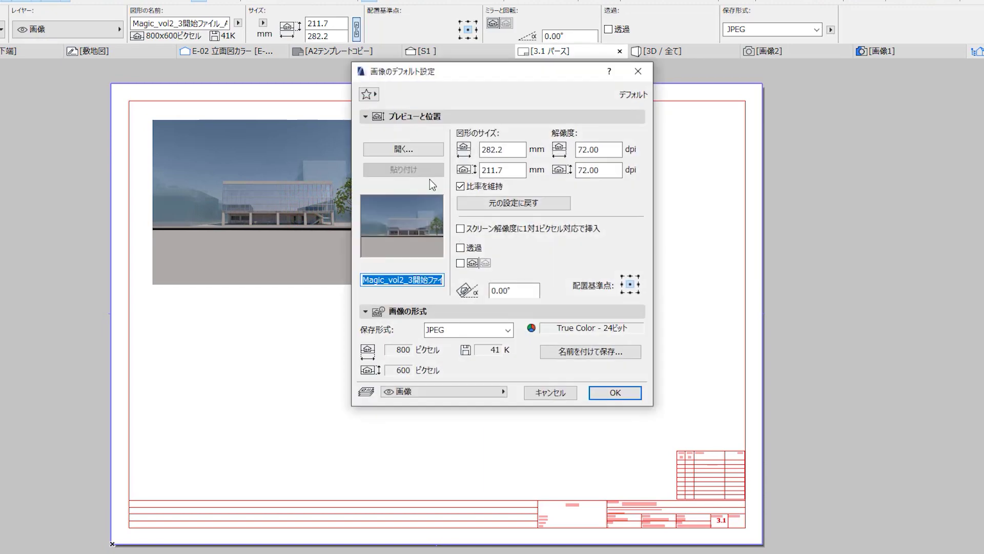
left_click(420, 154)
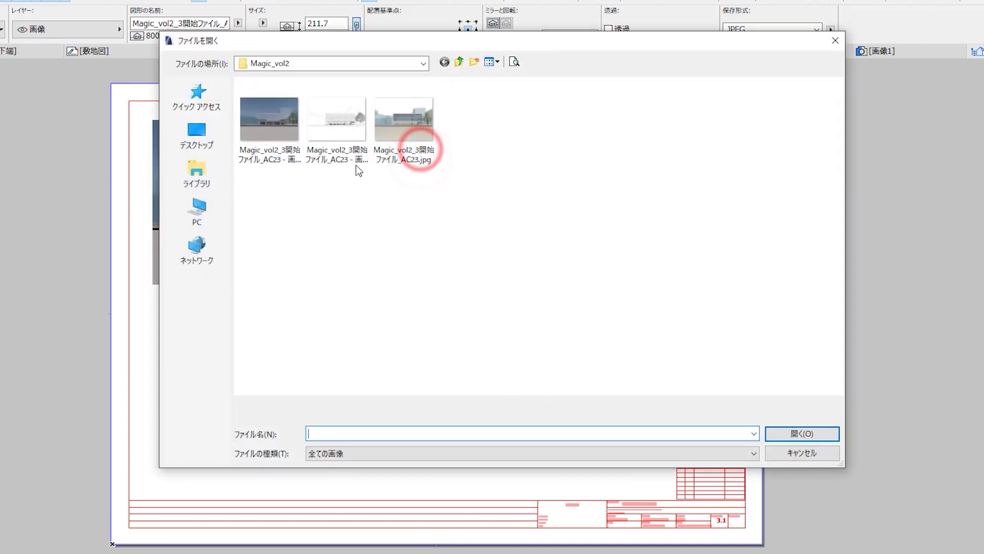
left_click(346, 130)
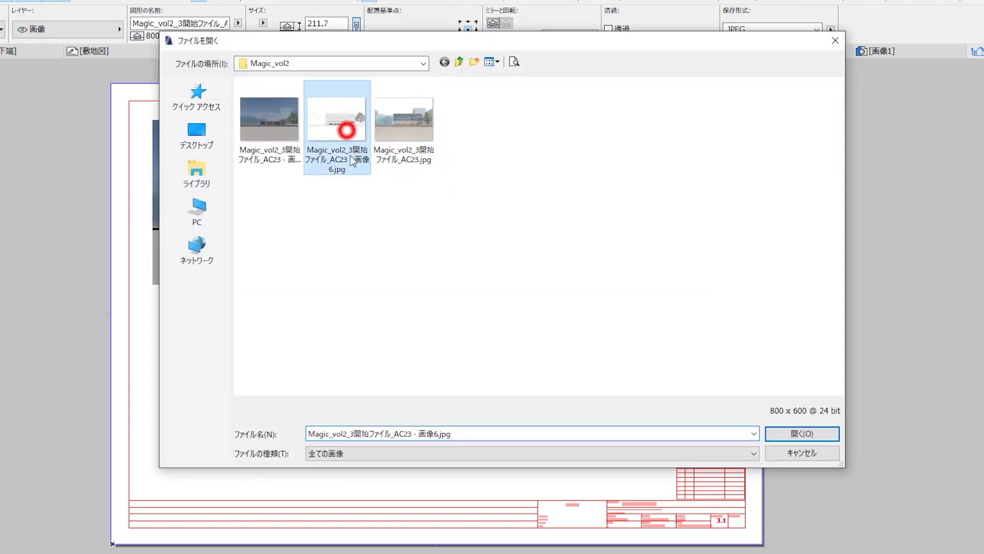
left_click(792, 435)
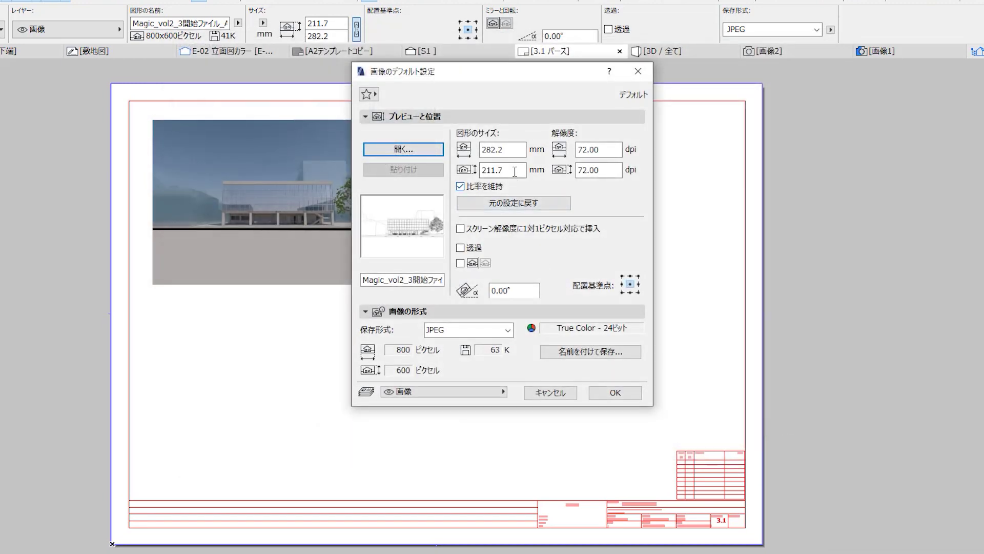
left_click(515, 171)
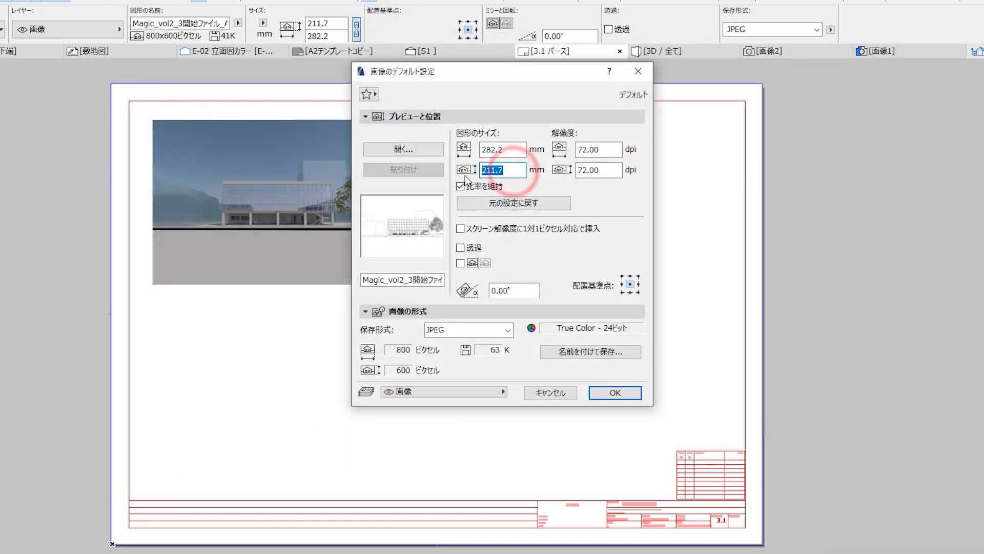
left_click(514, 150)
type("20")
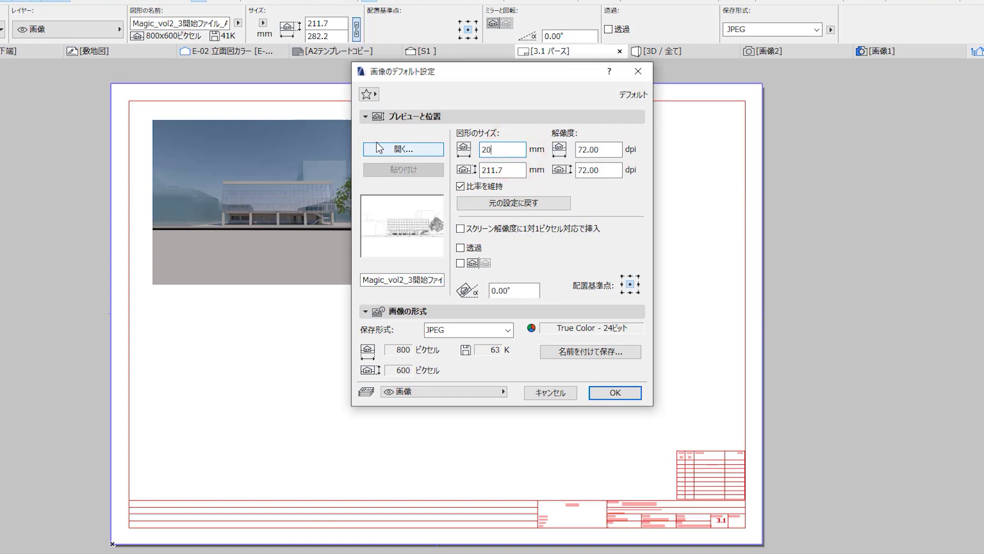
type("0")
left_click(511, 100)
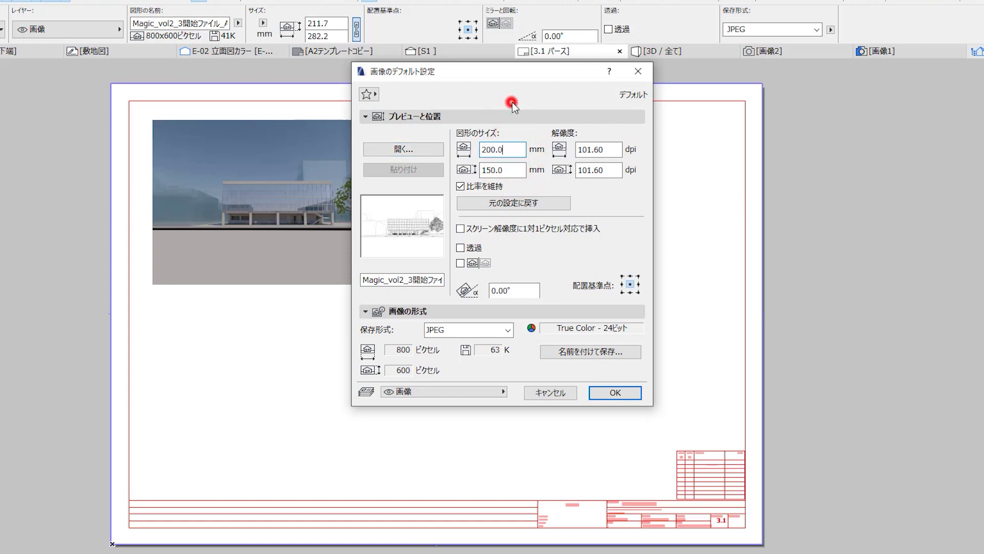
left_click(624, 399)
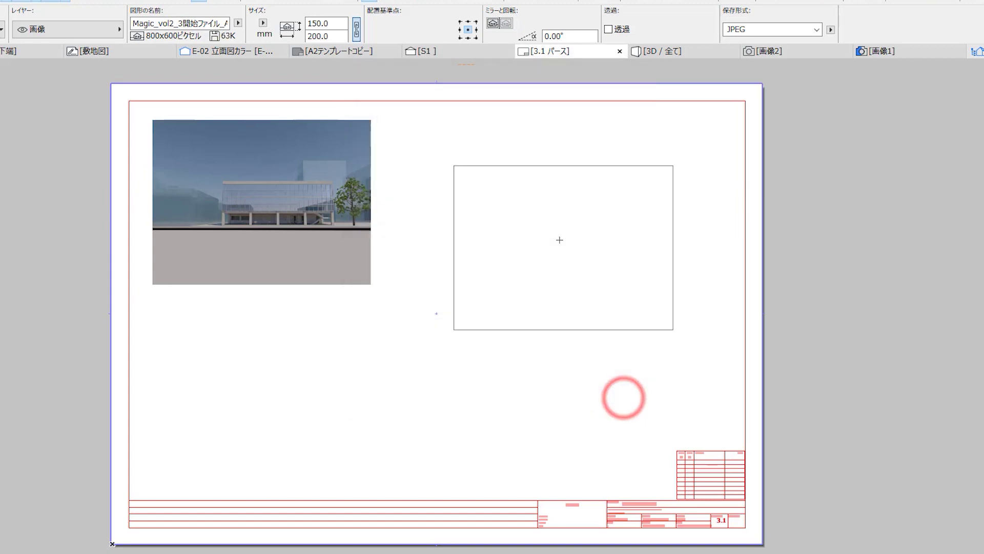
left_click(533, 205)
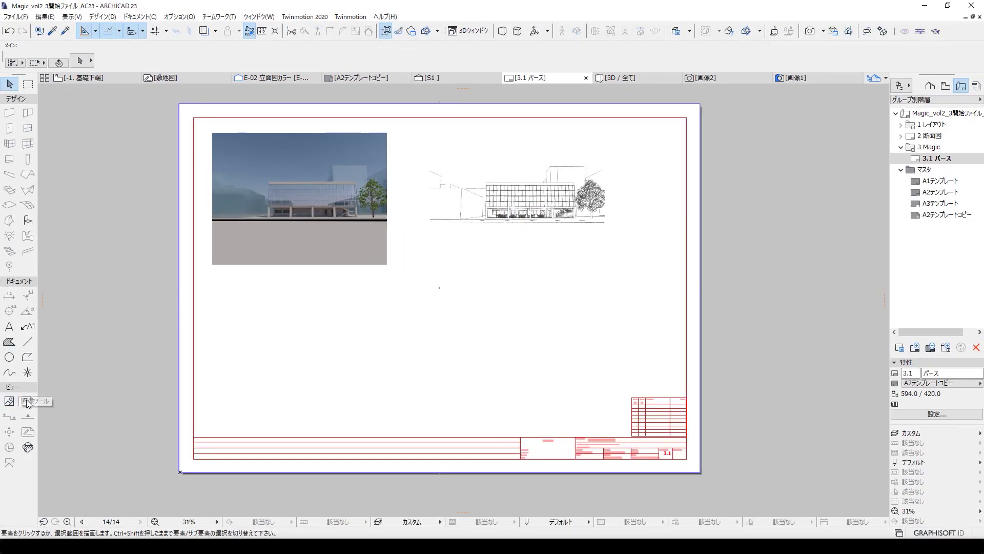
Step: Link Magic_vol2_3開始ファイル_AC23.jpg from the local file system as a layout drawing
left_click(27, 400)
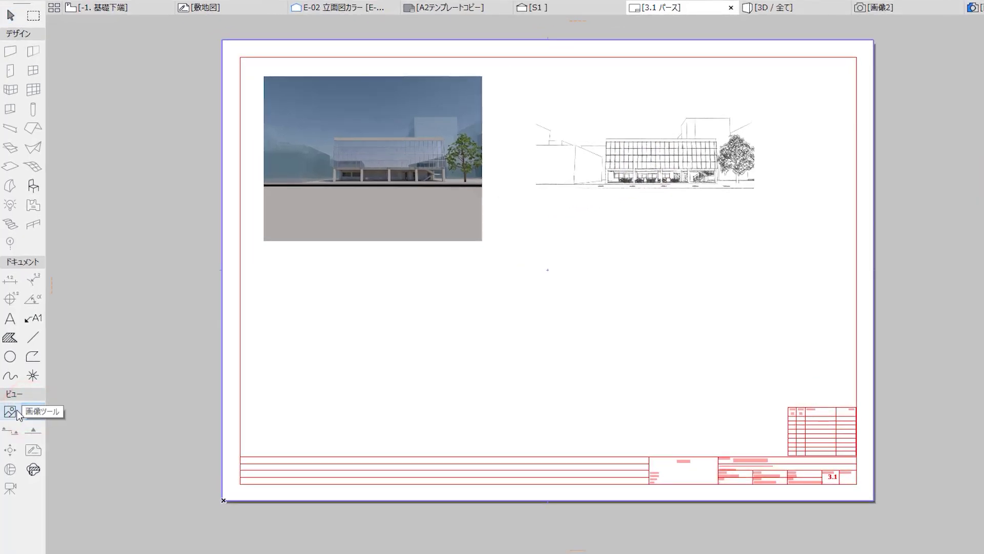
double_click(33, 411)
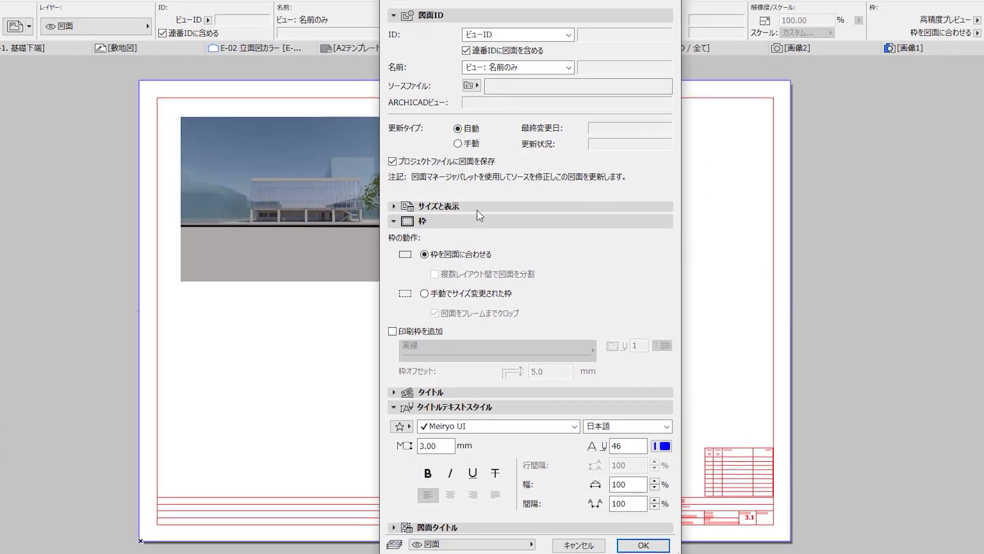
left_click(647, 545)
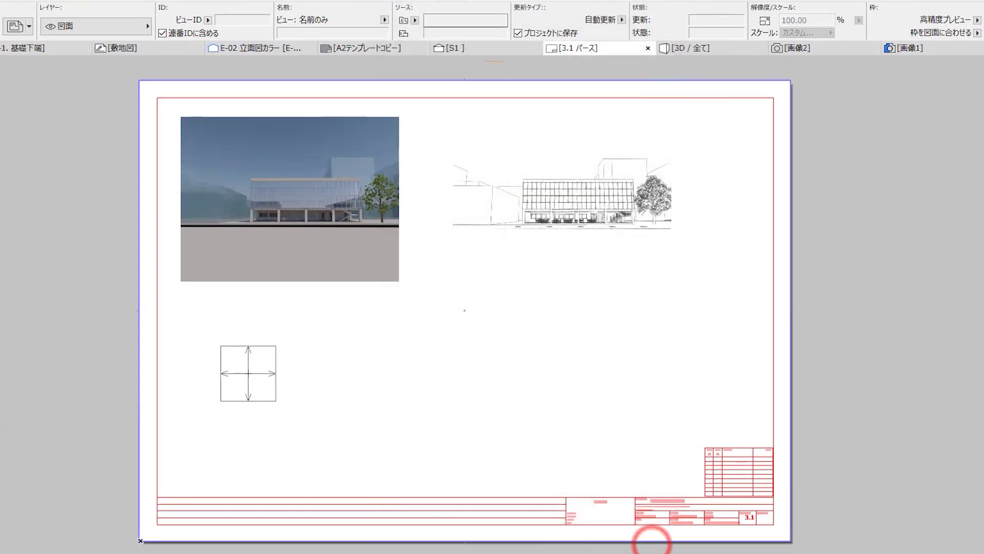
left_click(295, 397)
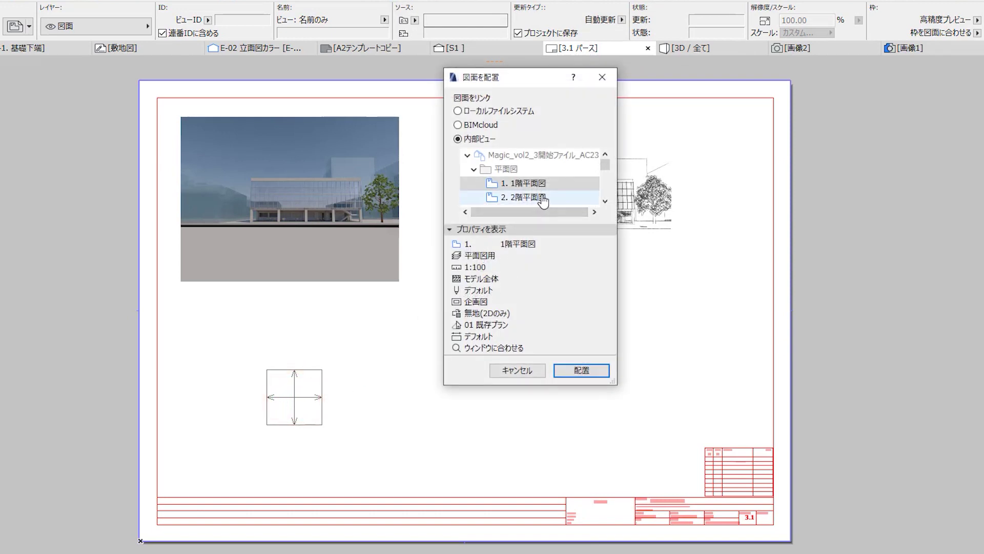
left_click(519, 112)
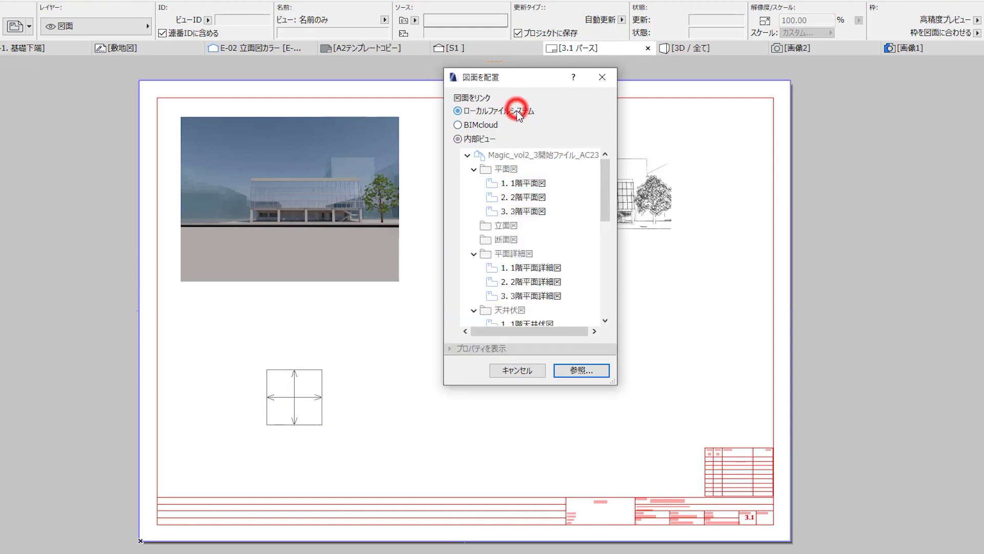
left_click(587, 369)
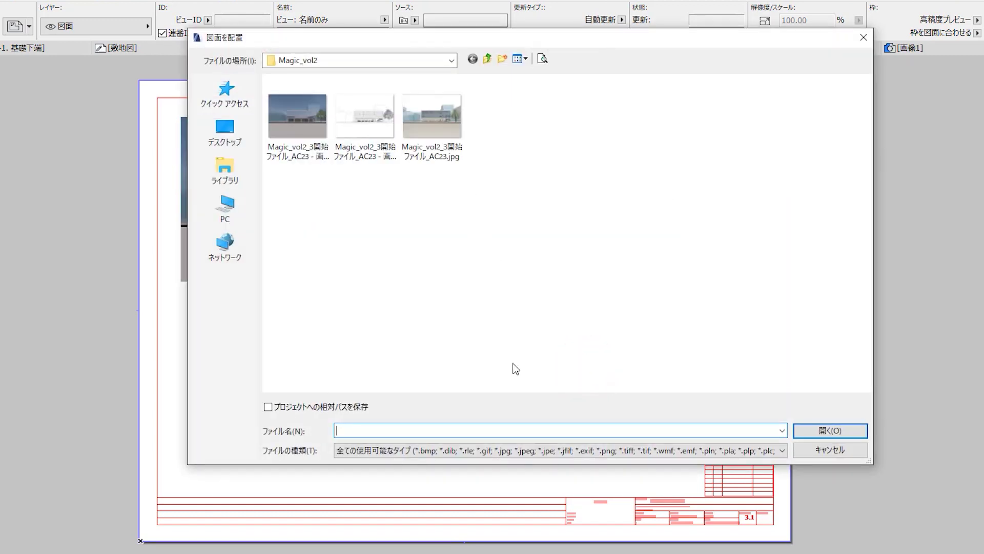
left_click(512, 448)
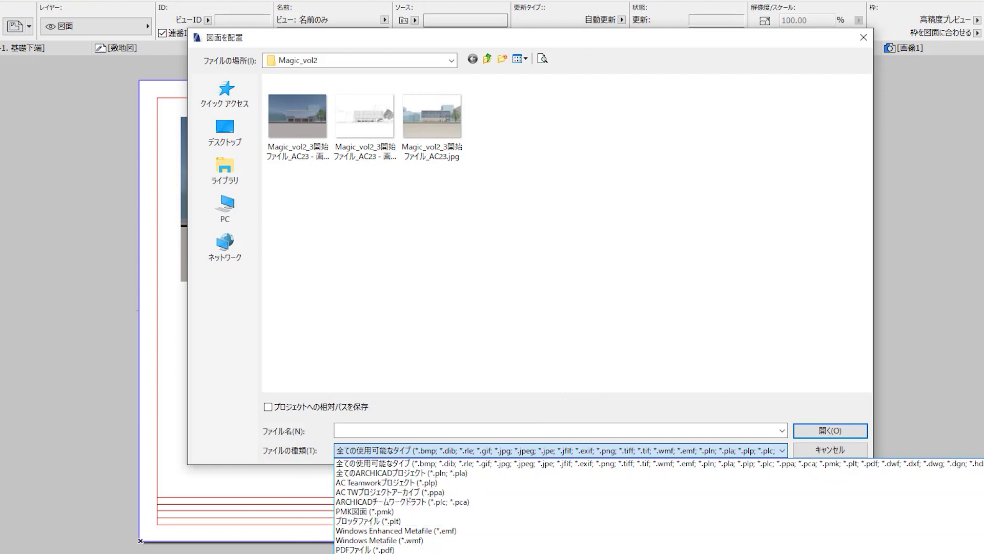
left_click(478, 325)
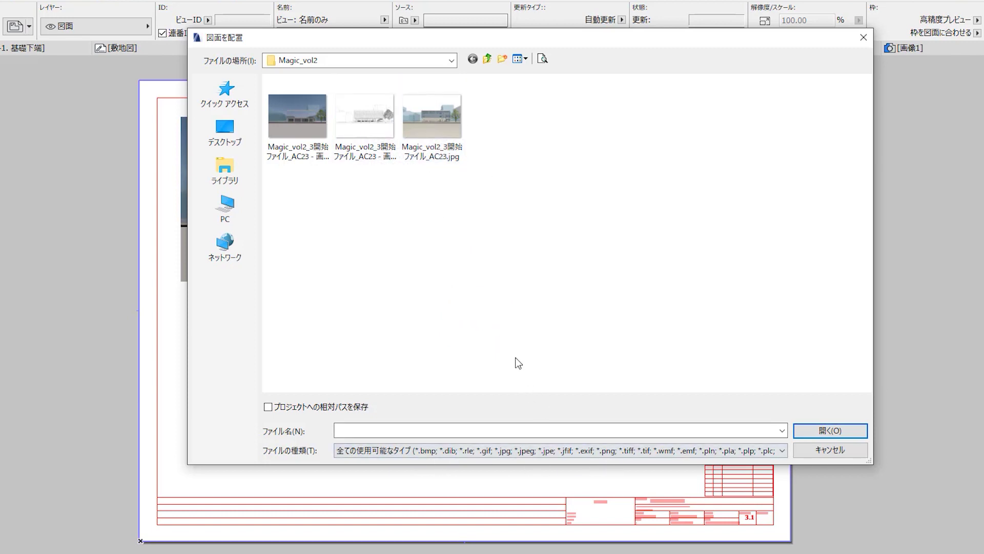
left_click(437, 139)
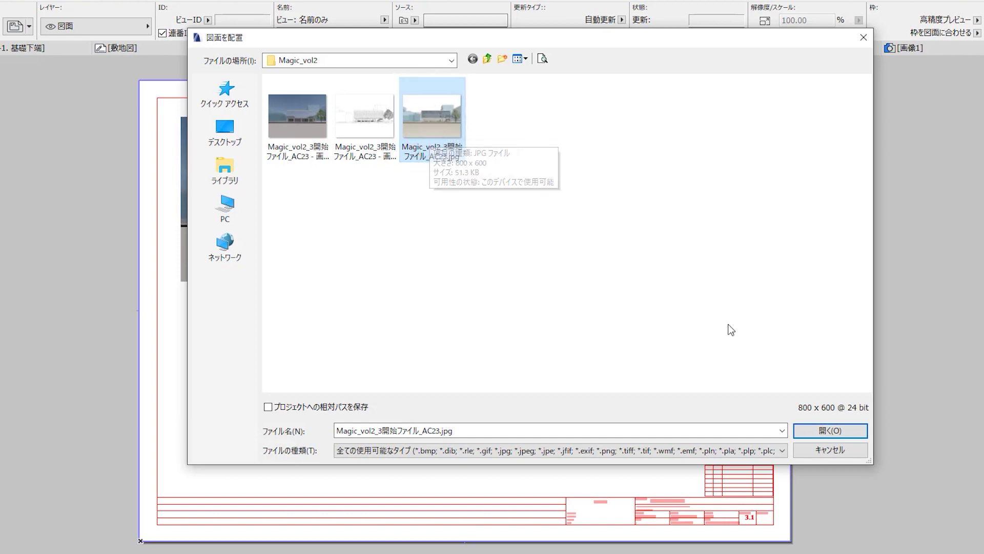
left_click(808, 435)
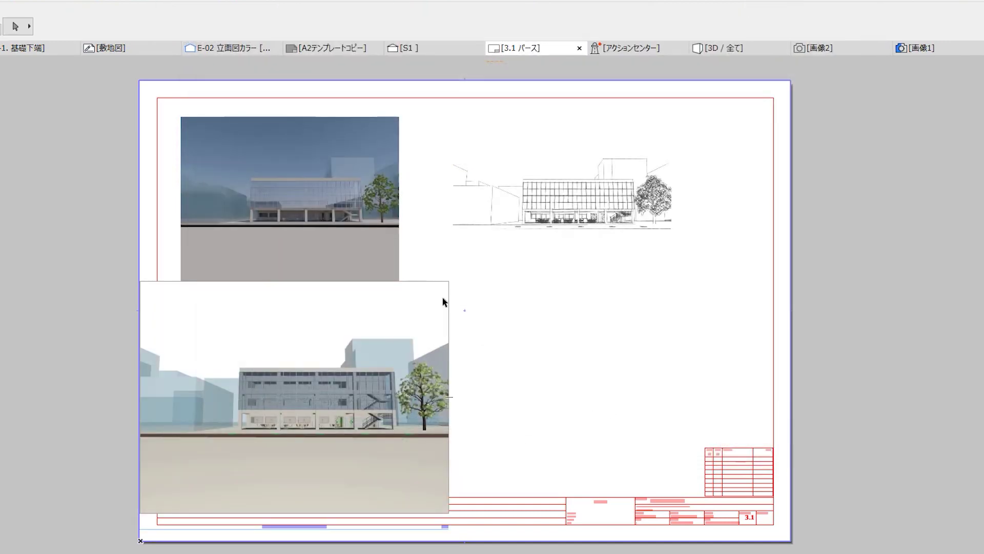
Step: Drop the rendering drawing on the sheet and resize it to 200 × 150 mm
left_click(449, 282)
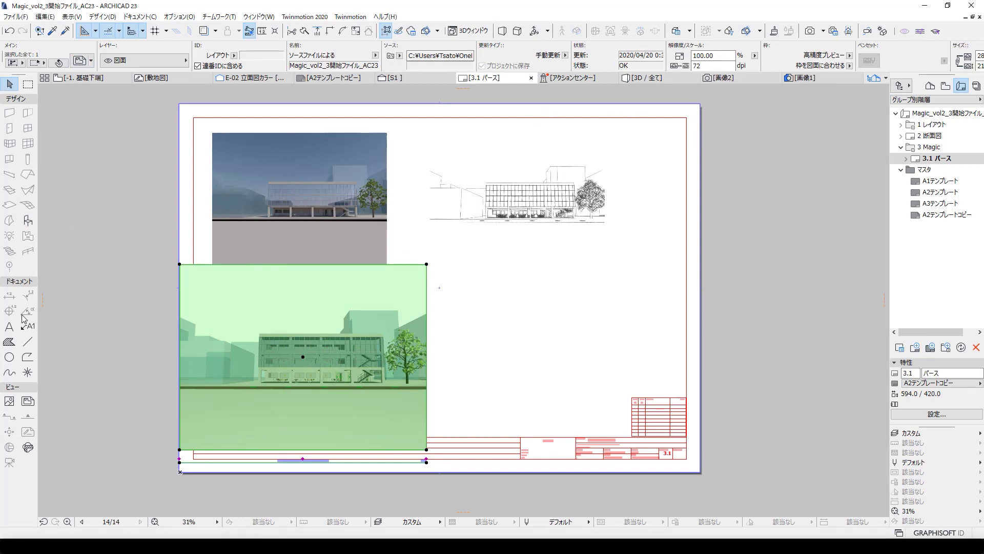
double_click(27, 402)
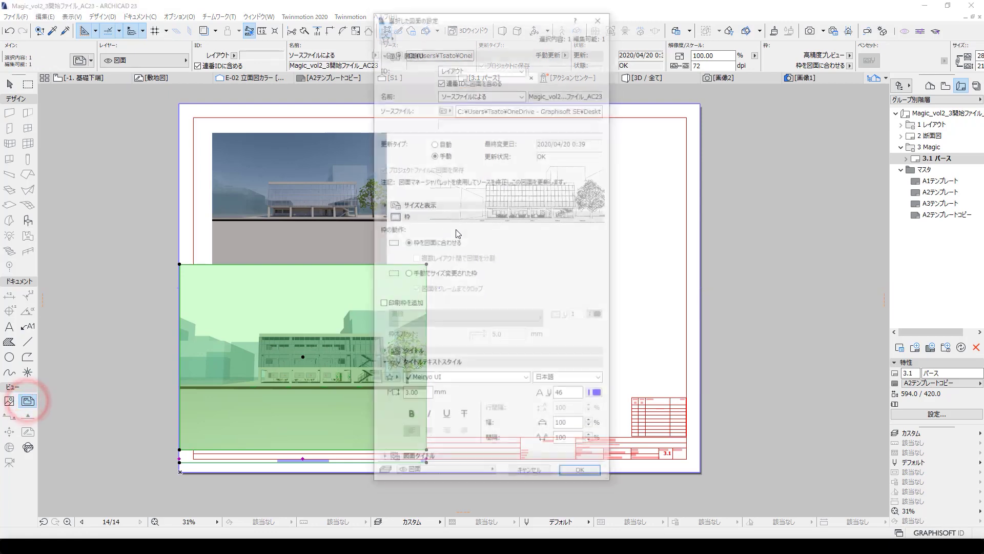
left_click(426, 203)
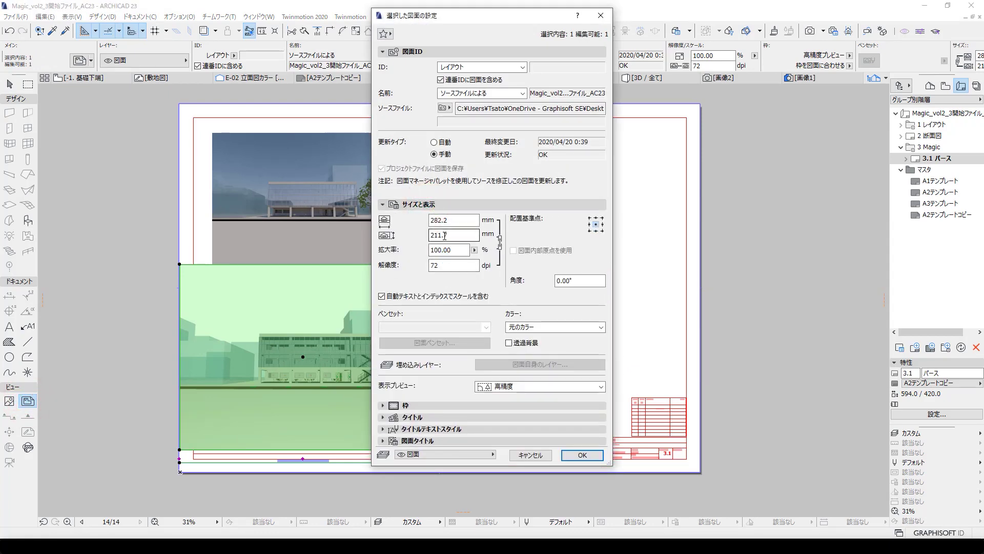
double_click(461, 221)
type("200")
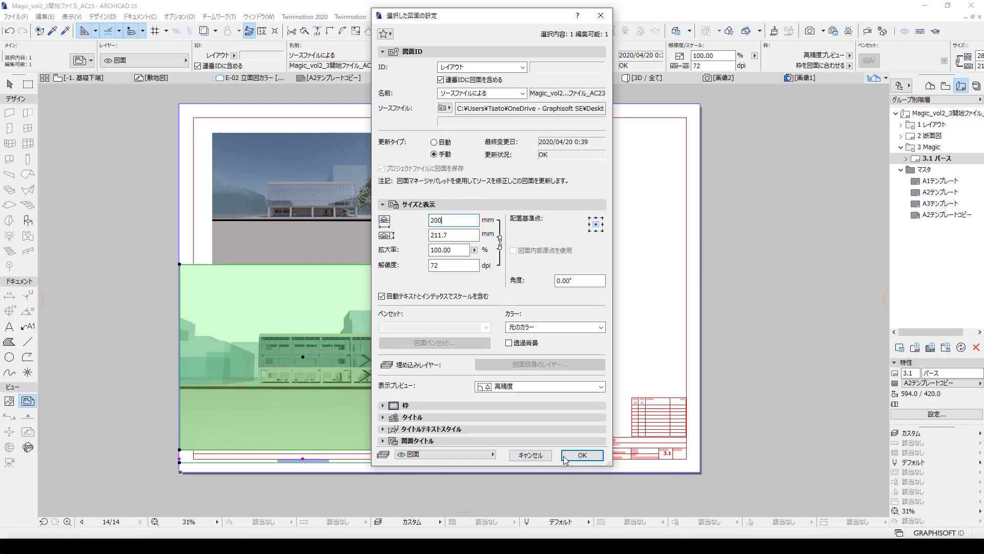
left_click(565, 458)
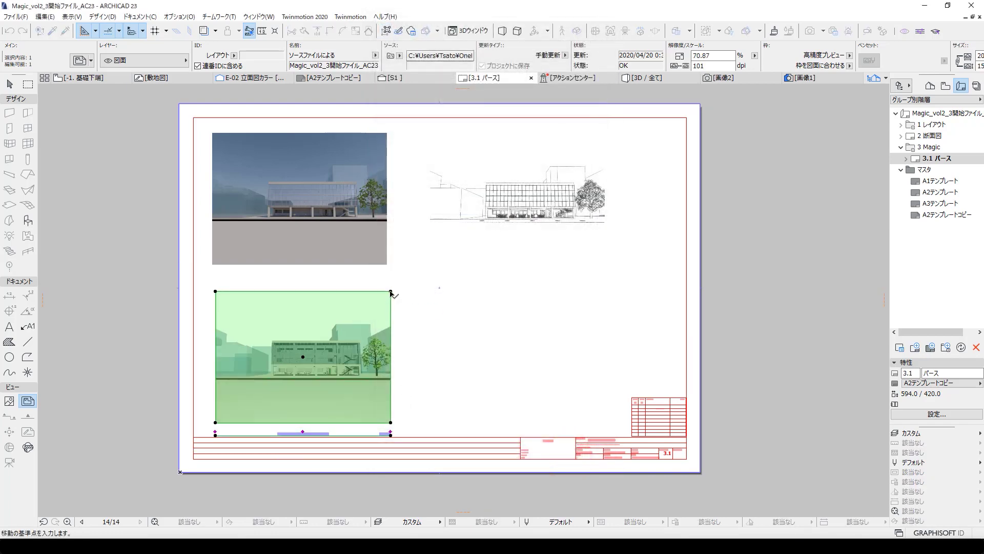
Step: Move the resized drawing directly below the upper rendered image
left_click(391, 293)
left_click(387, 264)
left_click(327, 313)
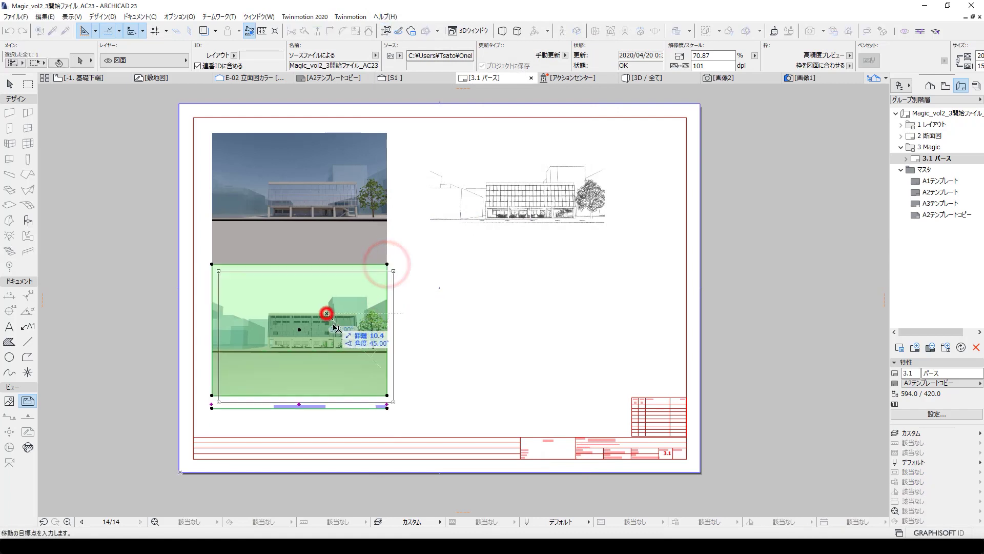
left_click(327, 331)
left_click(470, 351)
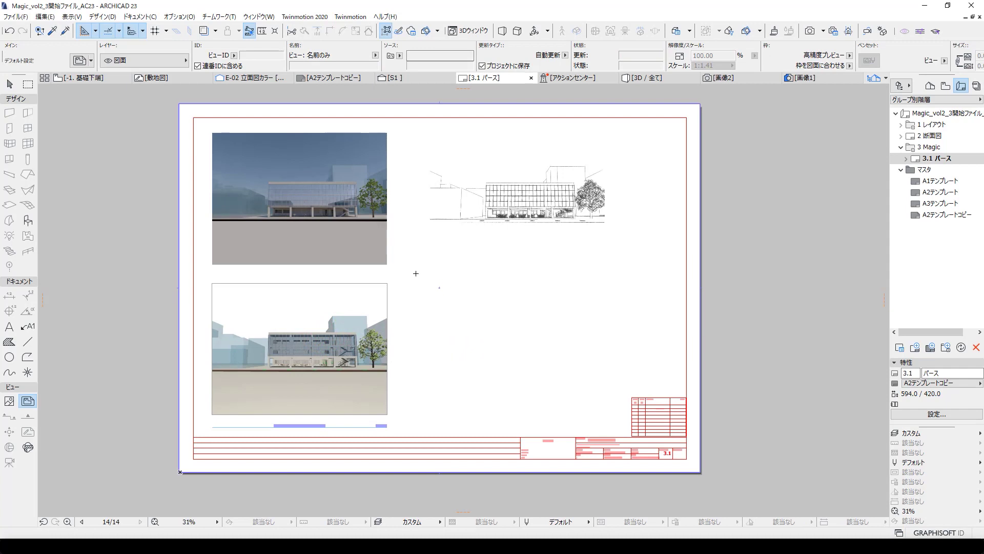
key("Escape")
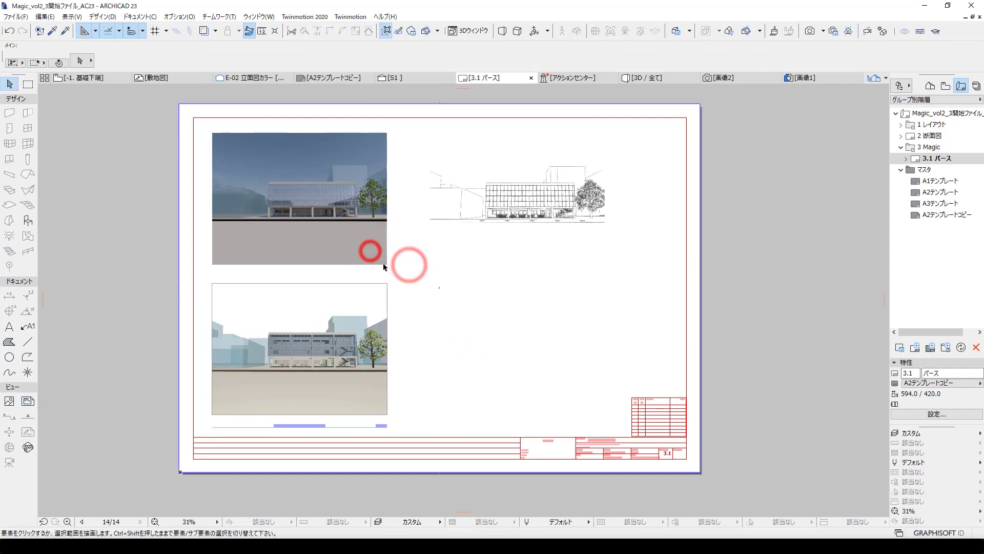
left_click(387, 264)
key("ctrl+t")
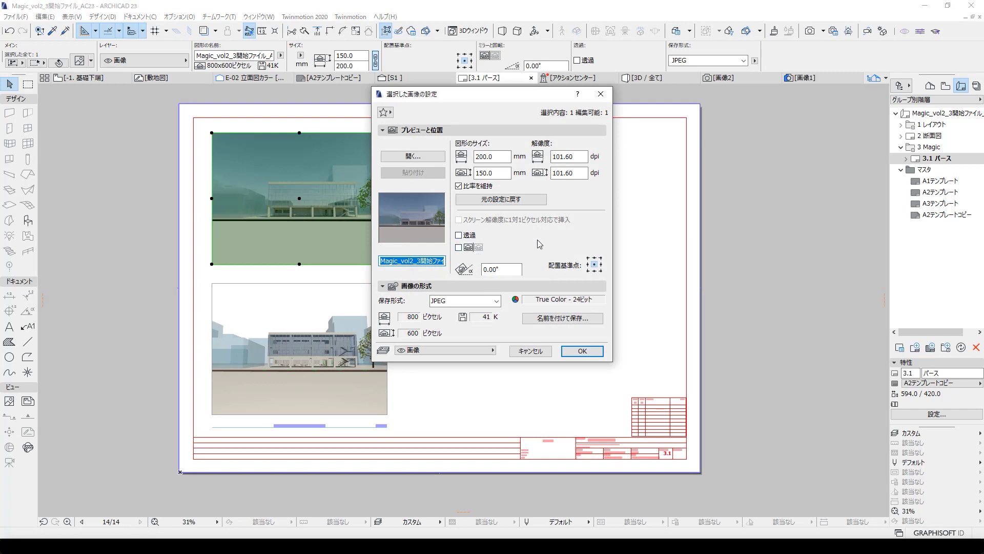
left_click(531, 352)
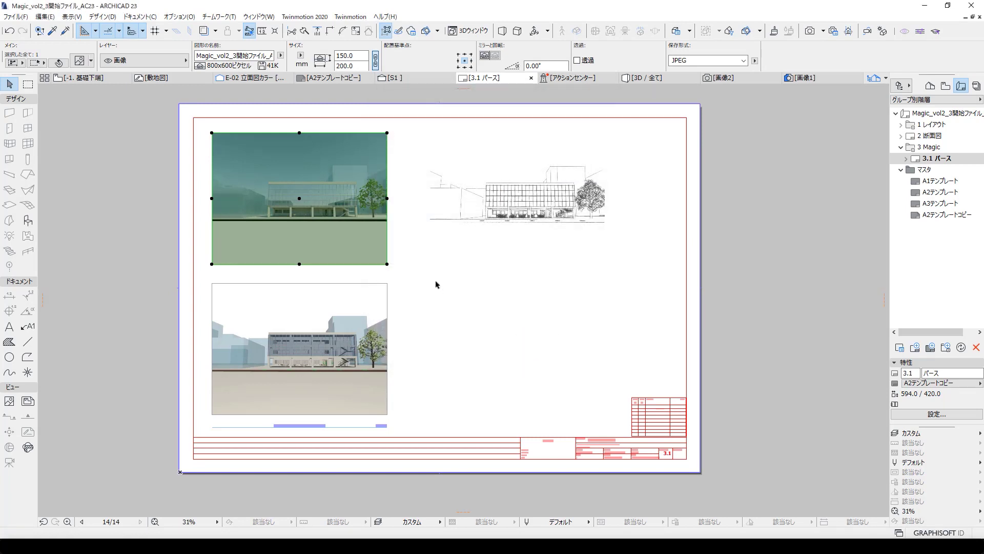
left_click(408, 307)
left_click(387, 283)
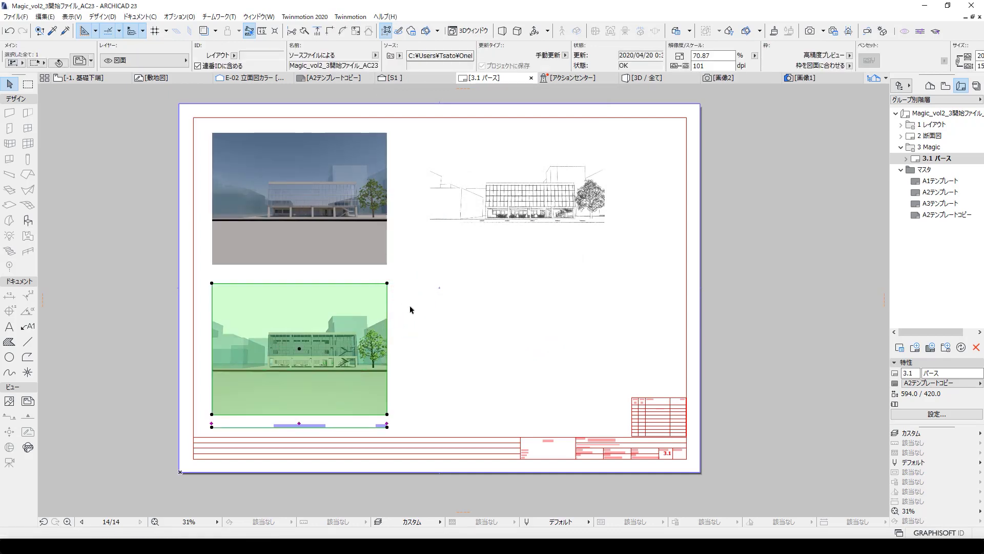
scroll(400, 302, "up", 3)
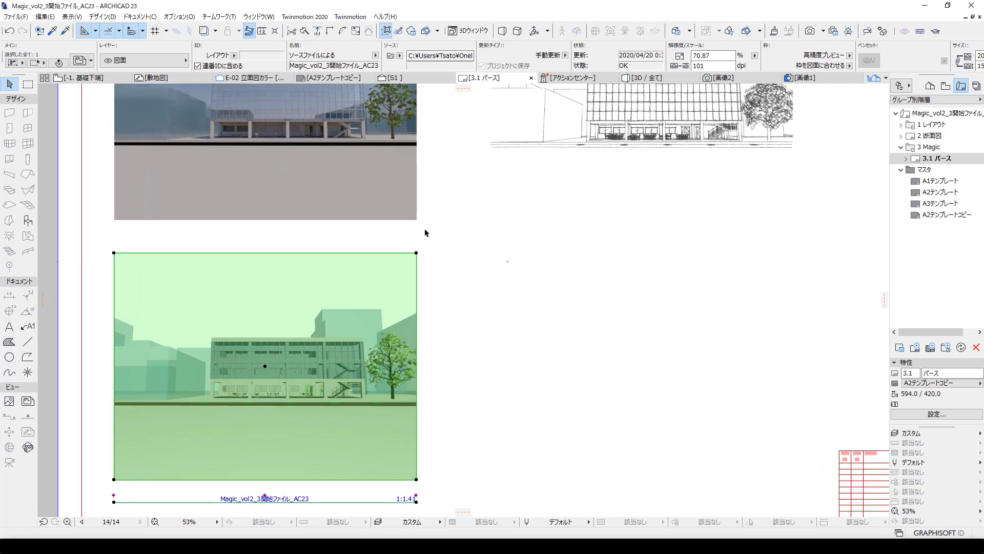
left_click(417, 221)
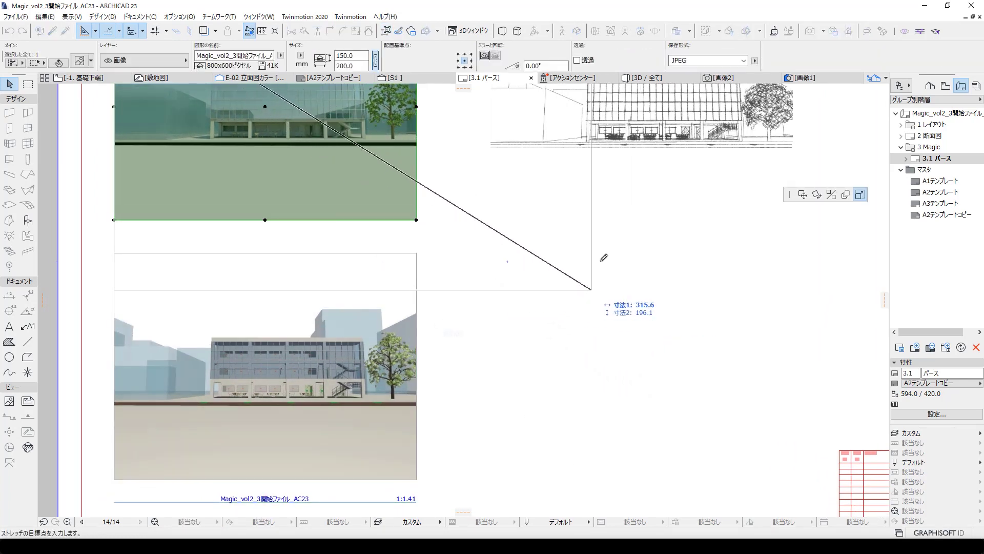
left_click(610, 247)
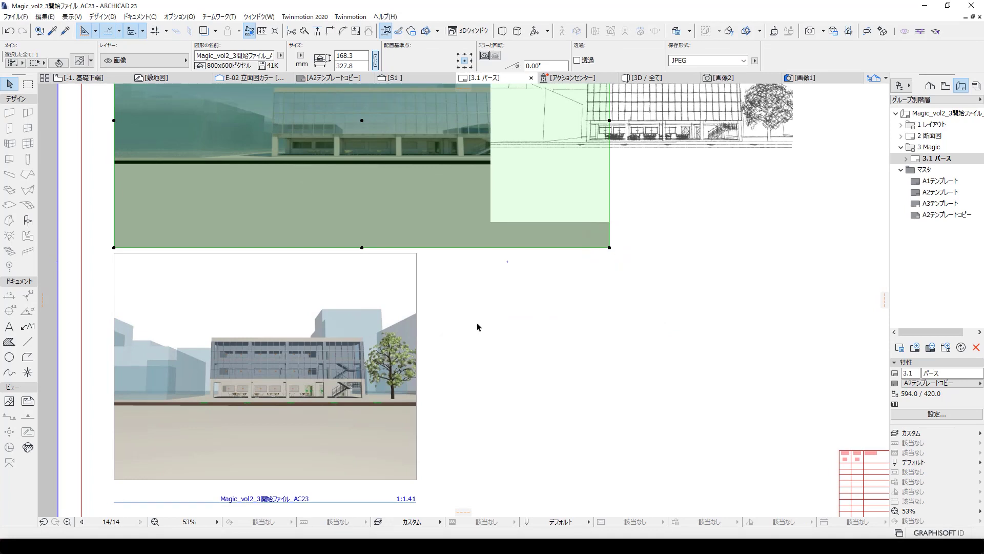
key("ctrl+z")
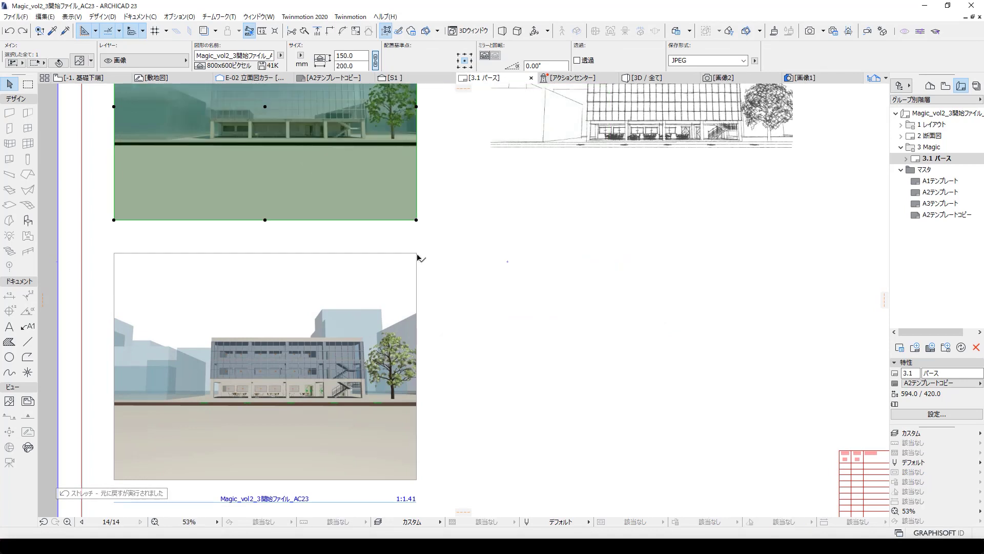
left_click(417, 257)
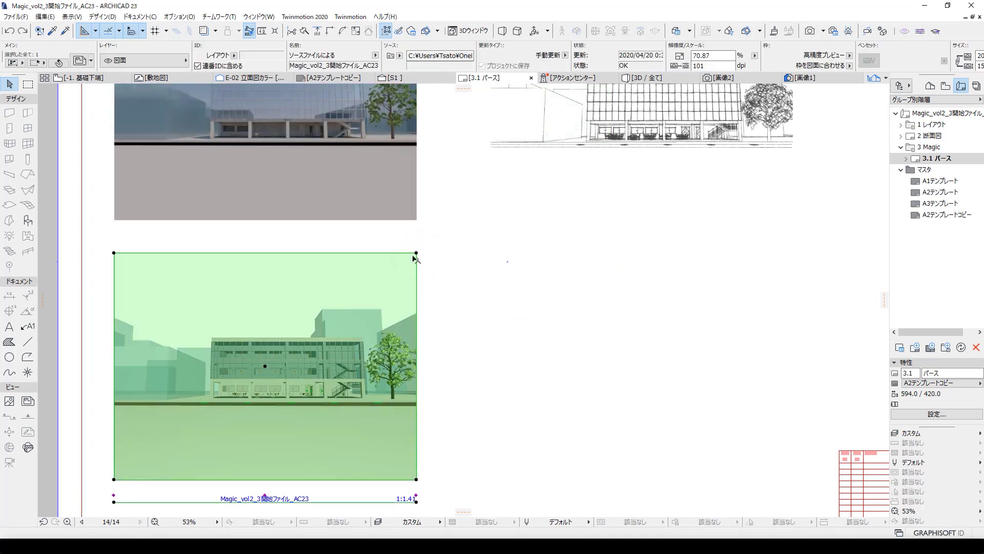
left_click(416, 253)
left_click(504, 319)
left_click(510, 242)
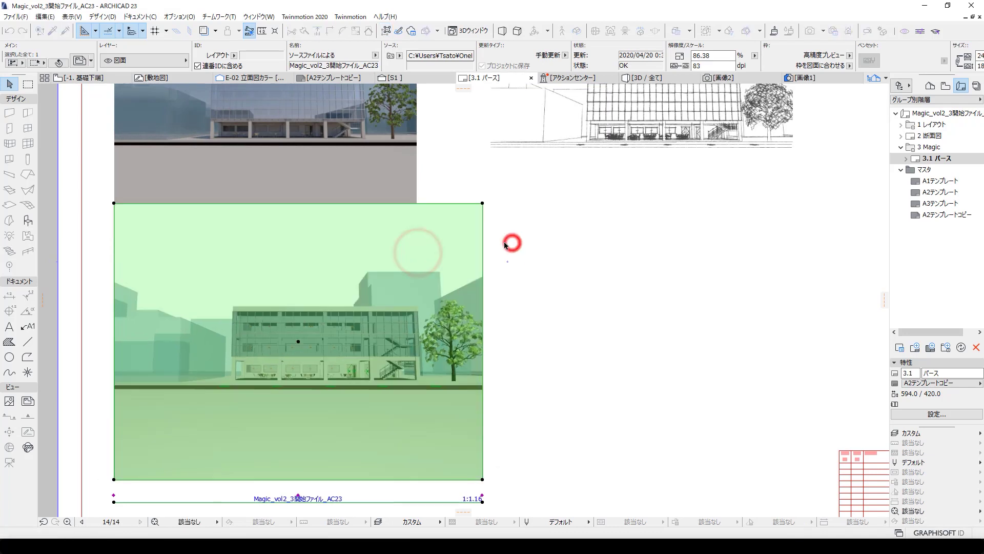
key("ctrl+z")
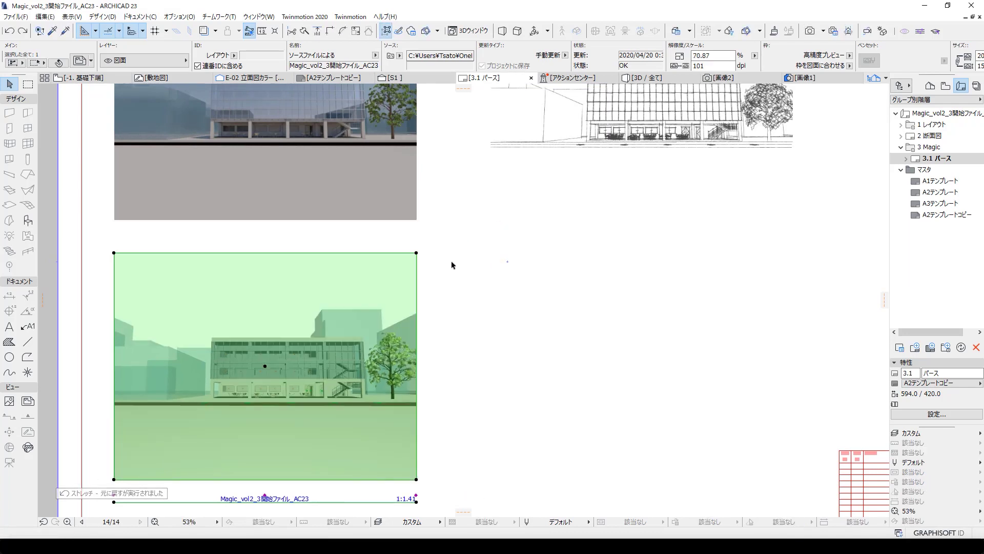
Step: Select the drawing's boundary and choose Subtract from Polygon
left_click(417, 252)
left_click(502, 318)
left_click(416, 253)
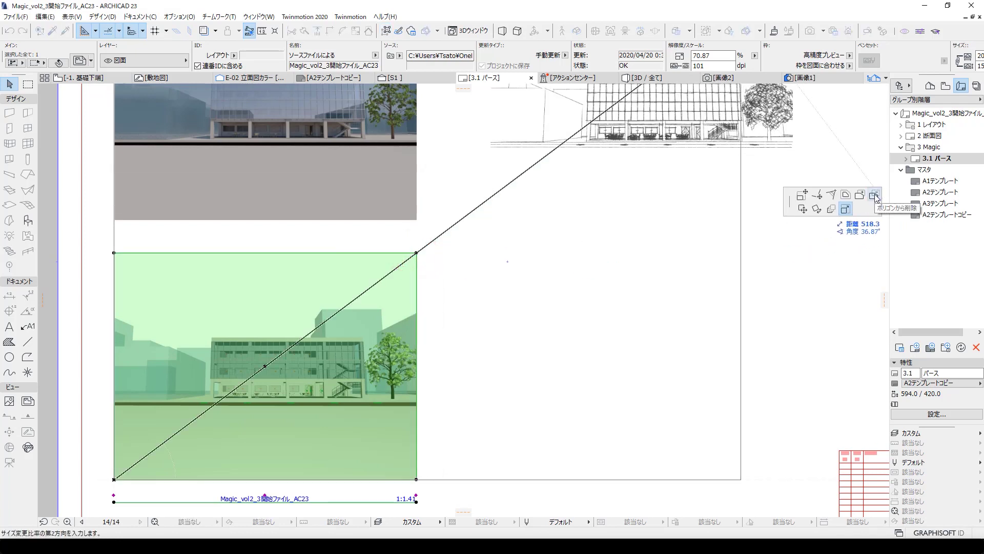
left_click(876, 195)
Step: Trace the crop outline along the building's right side and top-right corner
left_click(433, 242)
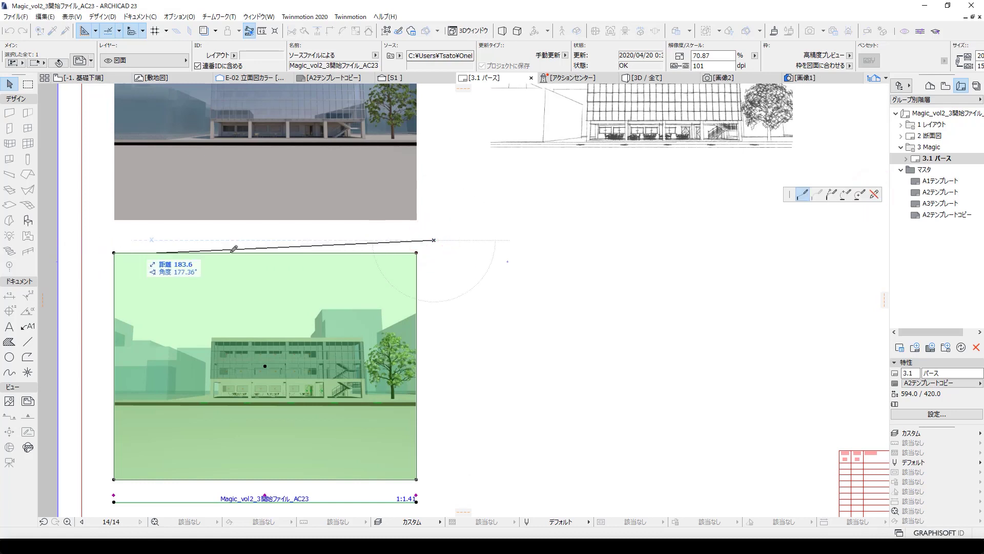
left_click(419, 402)
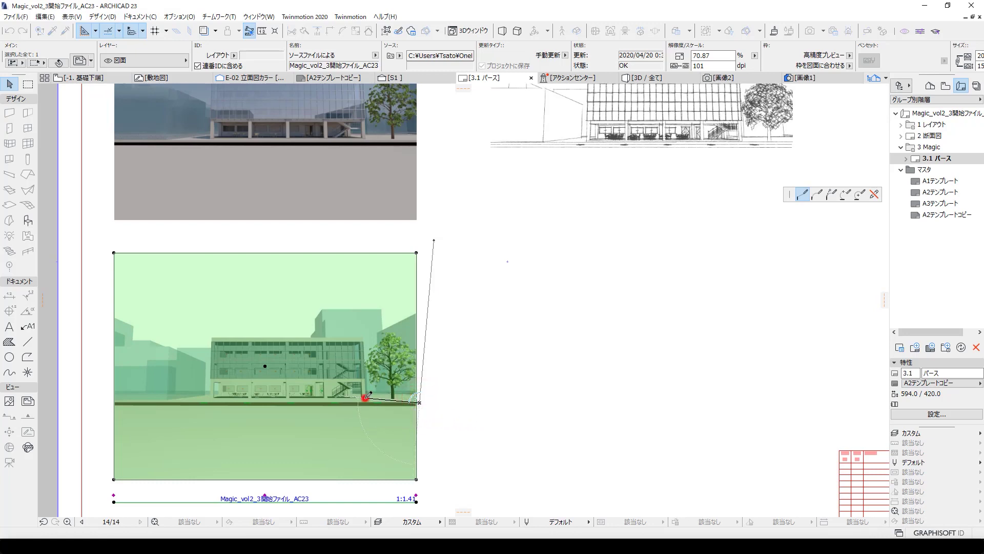
scroll(364, 395, "up", 4)
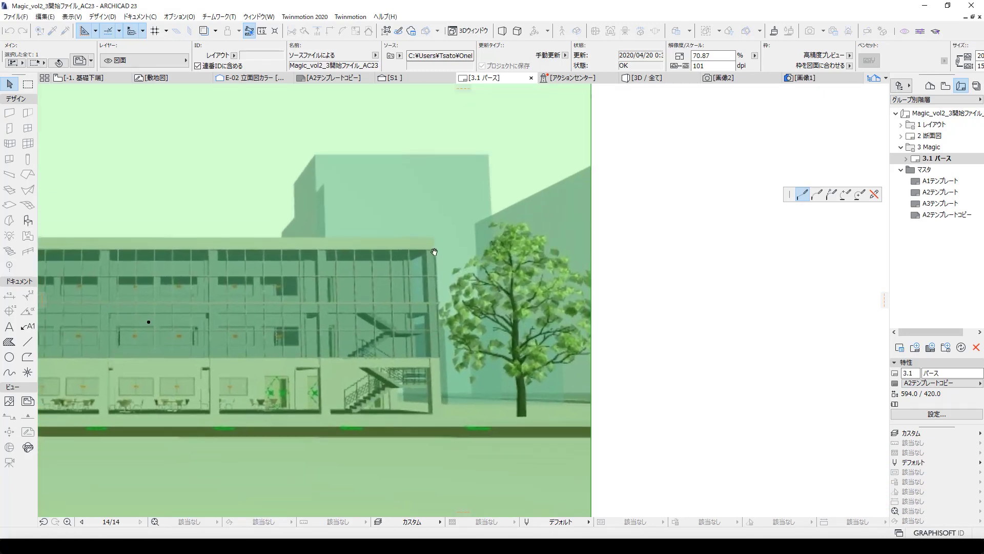
left_click(434, 251)
scroll(434, 251, "down", 4)
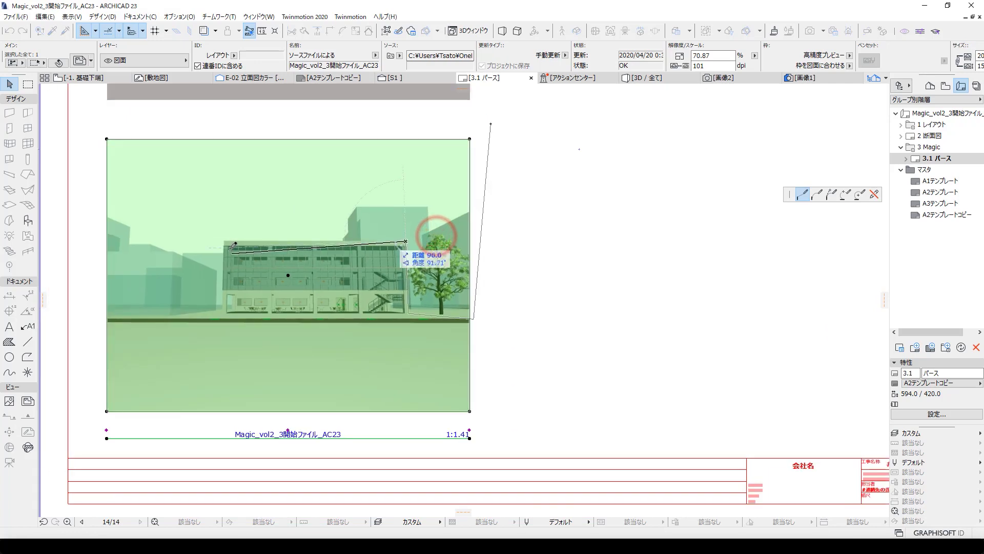
scroll(233, 245, "up", 3)
Step: Finish the outline around the building's left side and close it to crop the drawing
left_click(219, 233)
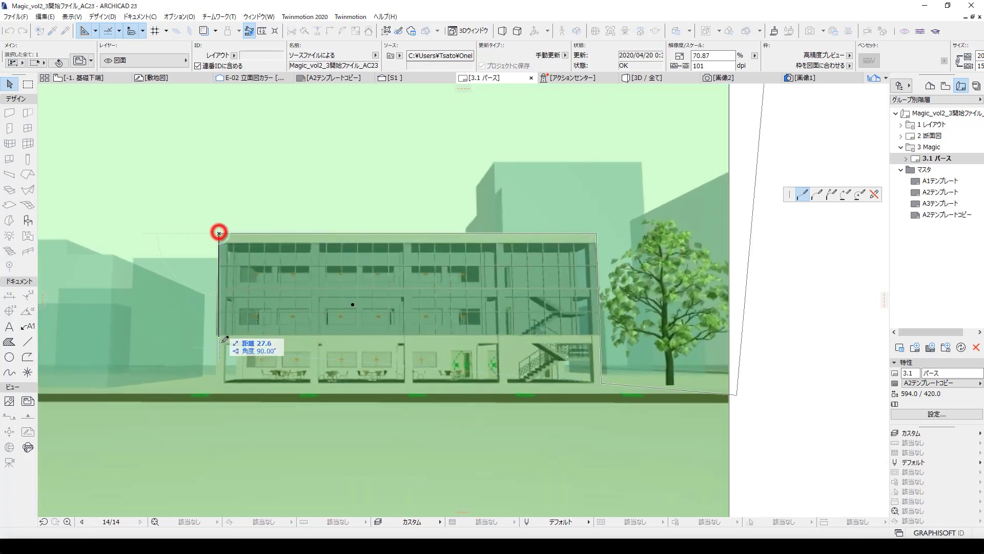
left_click(215, 385)
scroll(215, 382, "down", 3)
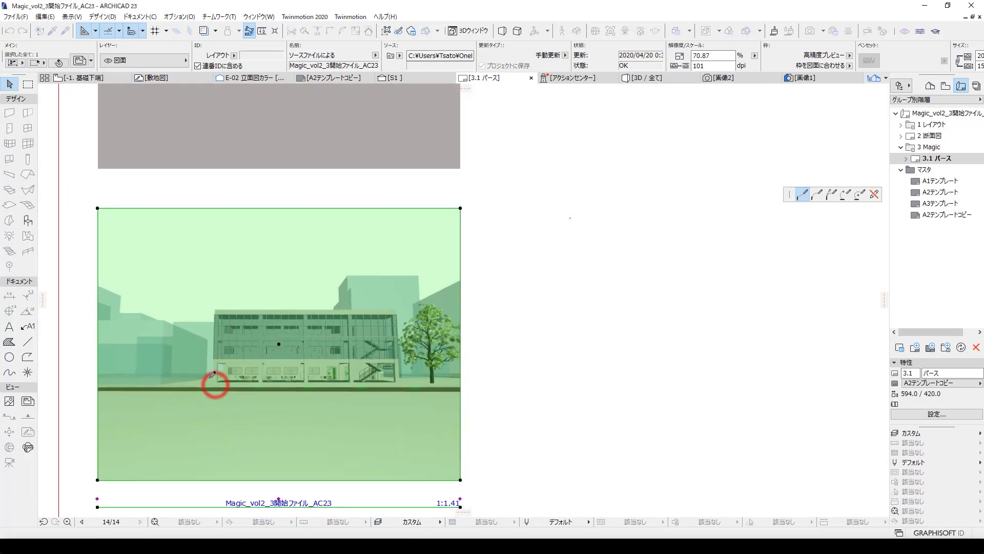
left_click(82, 382)
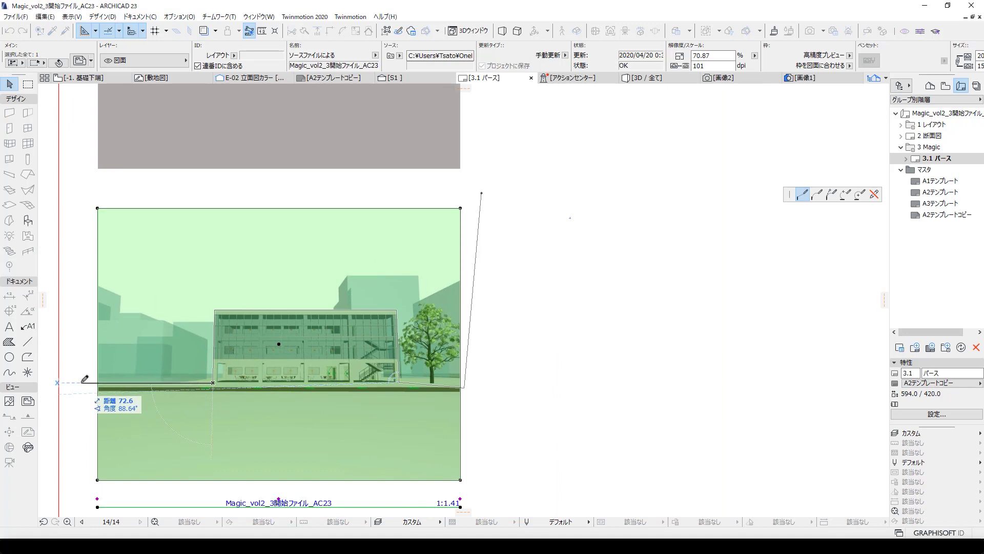
left_click(82, 201)
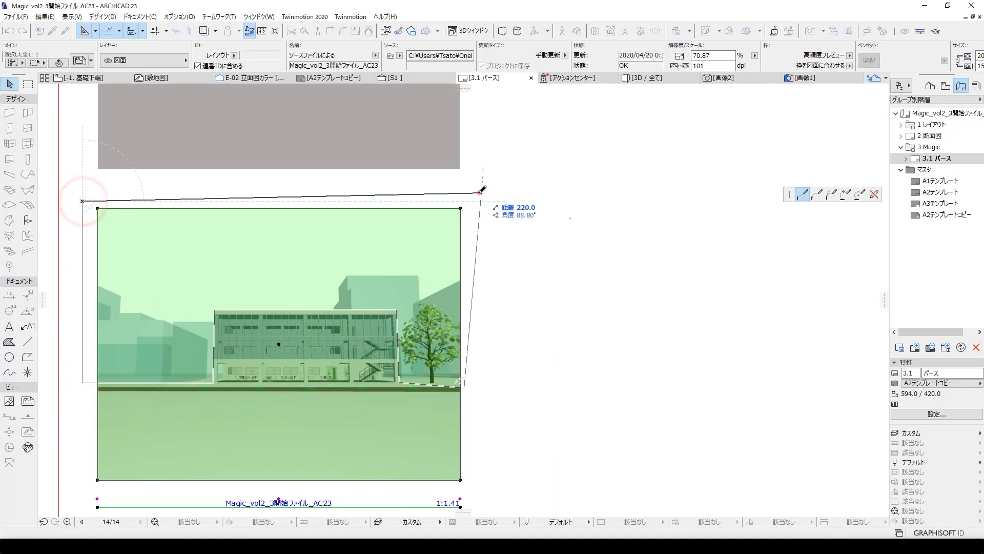
double_click(481, 191)
left_click(511, 330)
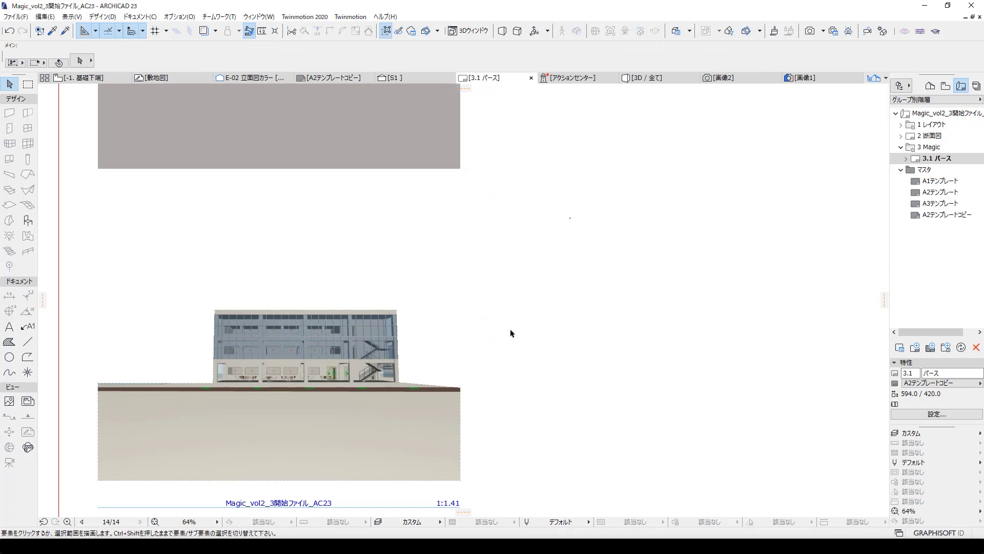
left_click(460, 389)
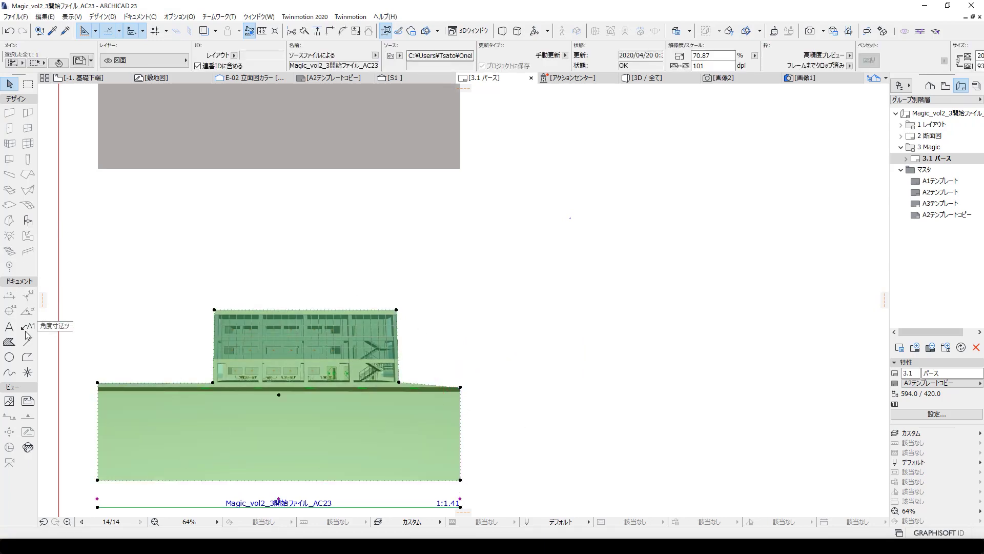
Step: Add a print frame with 0 mm frame offset to the cropped drawing
double_click(28, 401)
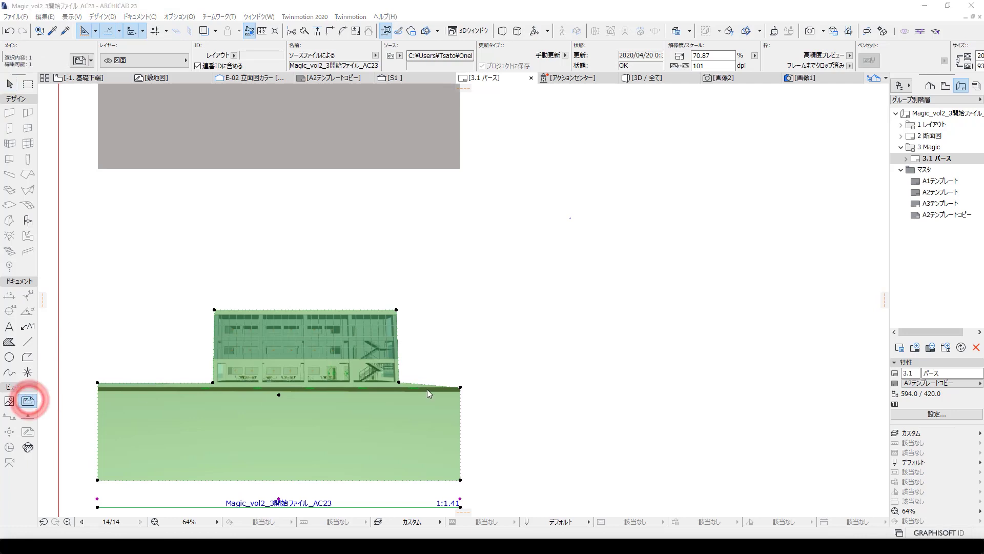
left_click(428, 405)
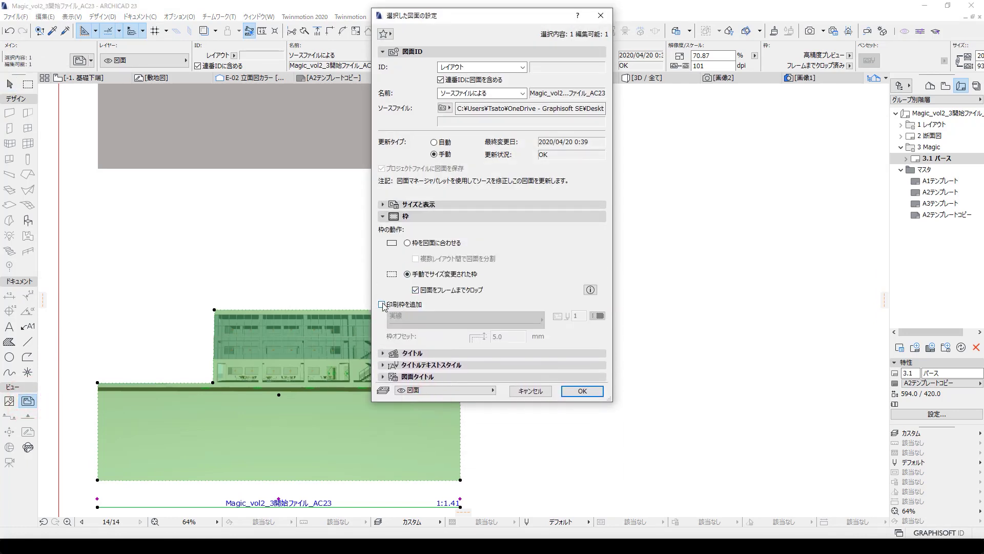
left_click(382, 304)
double_click(509, 337)
type("0")
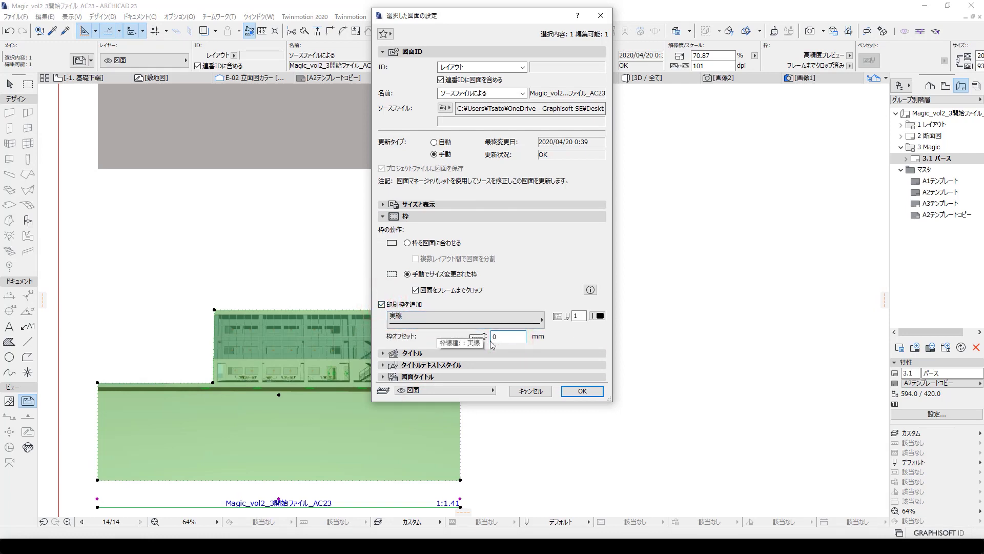
left_click(591, 391)
left_click(566, 409)
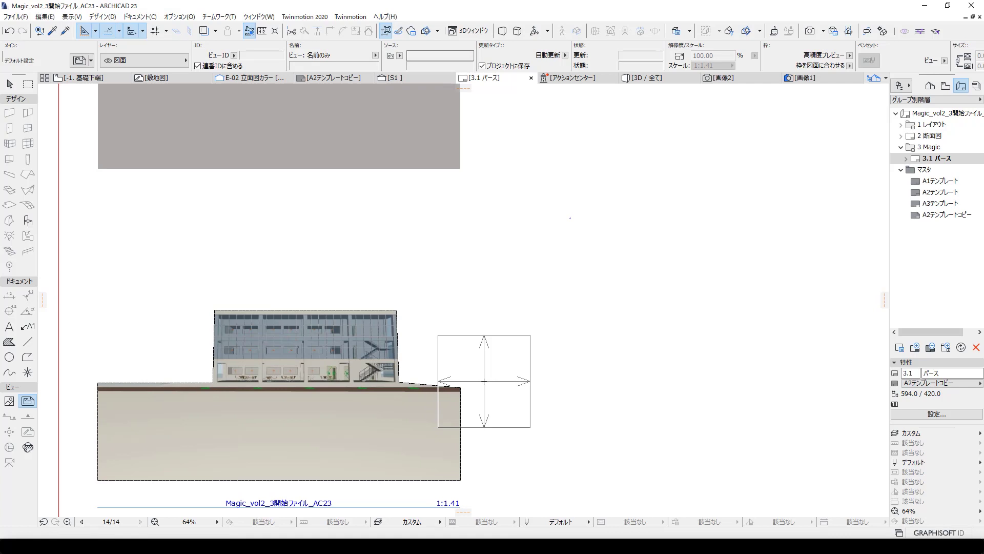
Step: Switch to the Arrow tool and zoom out to view the whole 3.1 パース sheet
left_click(9, 84)
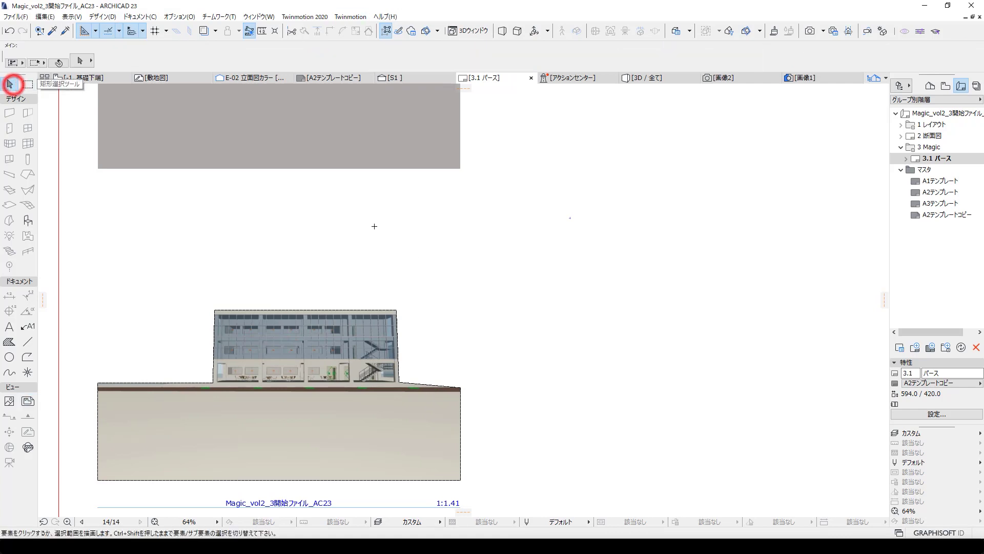
scroll(446, 286, "down", 3)
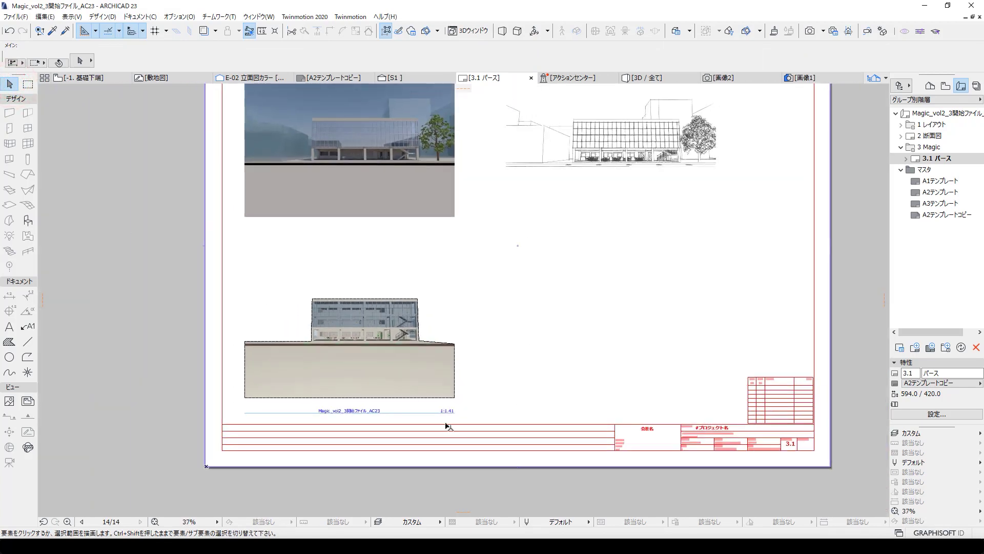
scroll(446, 364, "up", 1)
scroll(440, 387, "up", 1)
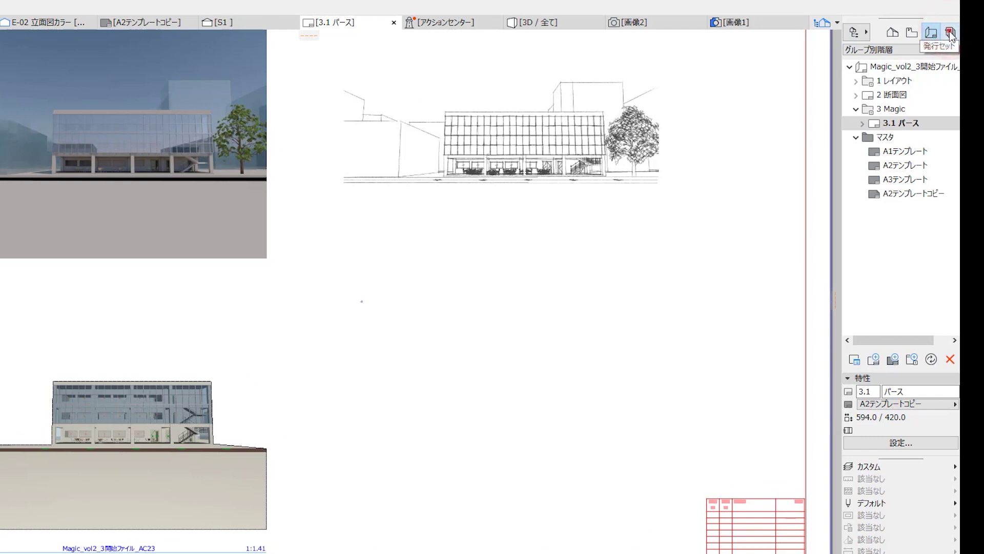
Step: Select the 2 - レイアウト publisher set and open its Publish Properties
left_click(950, 34)
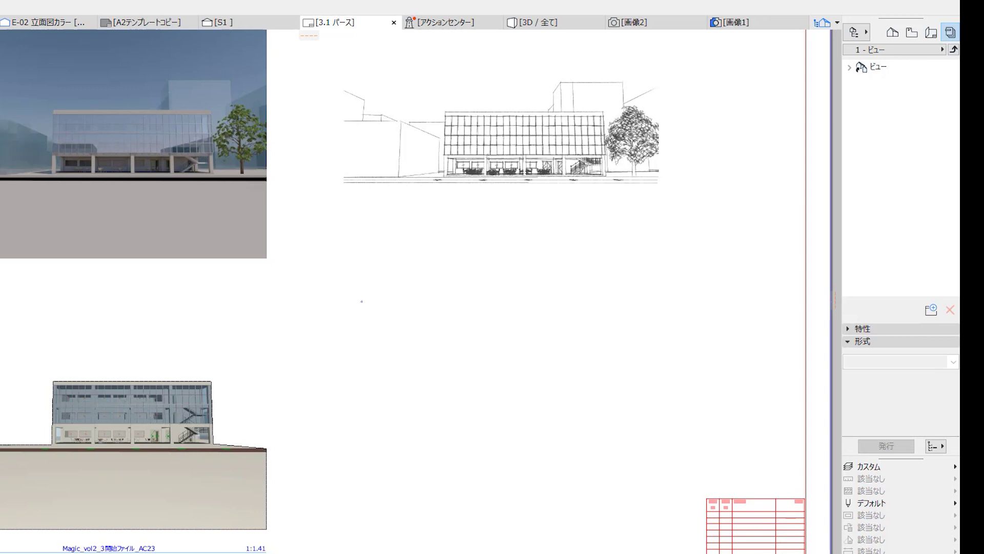
left_click(954, 50)
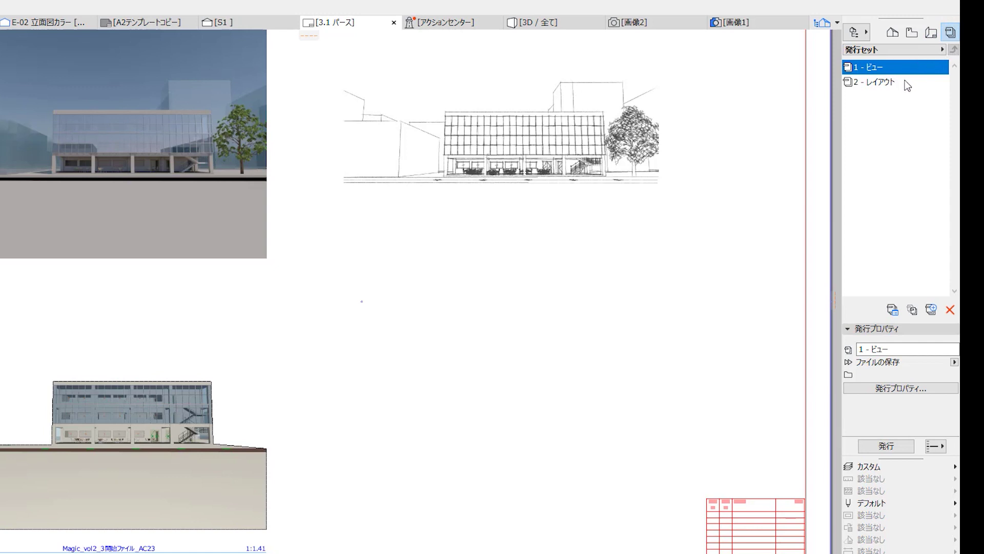
left_click(903, 84)
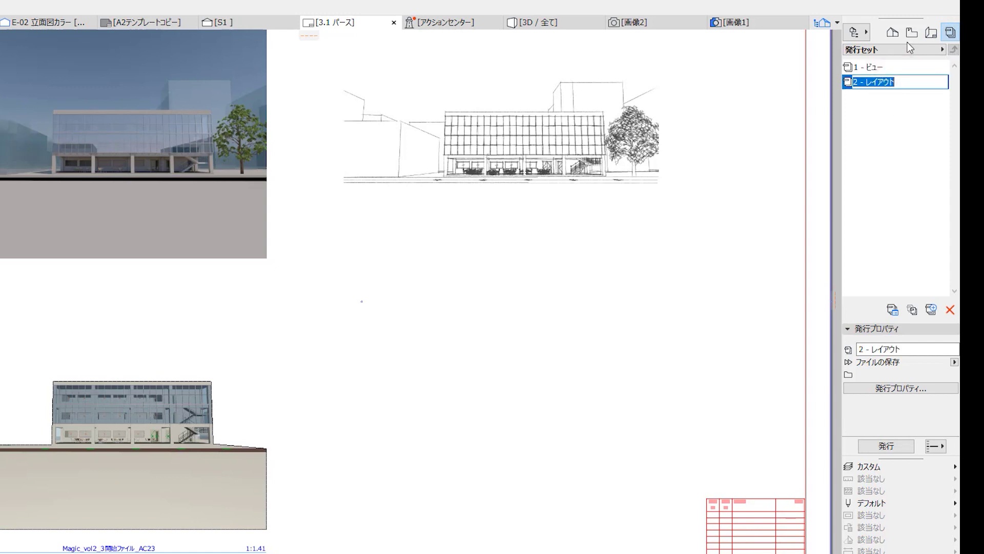
left_click(892, 132)
left_click(878, 83)
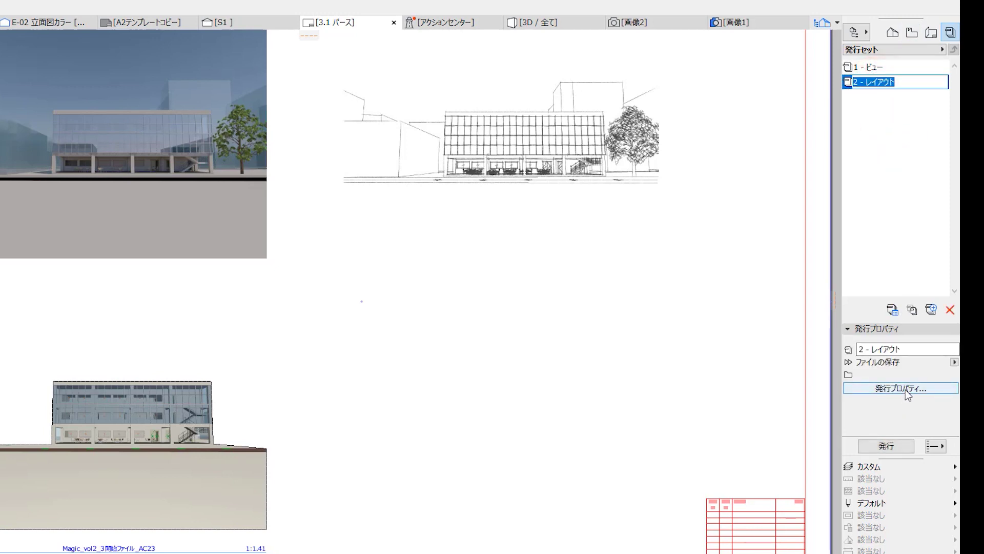
left_click(883, 330)
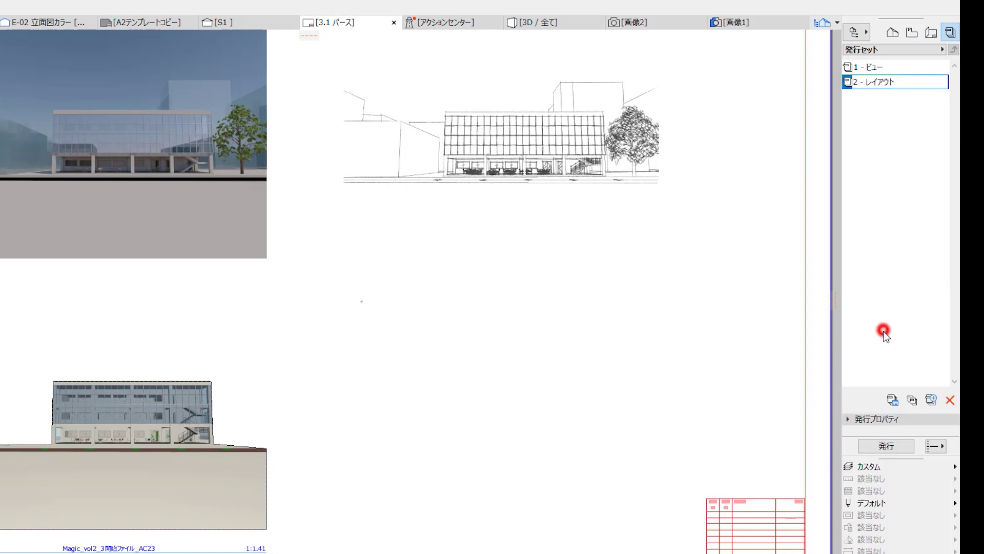
left_click(879, 420)
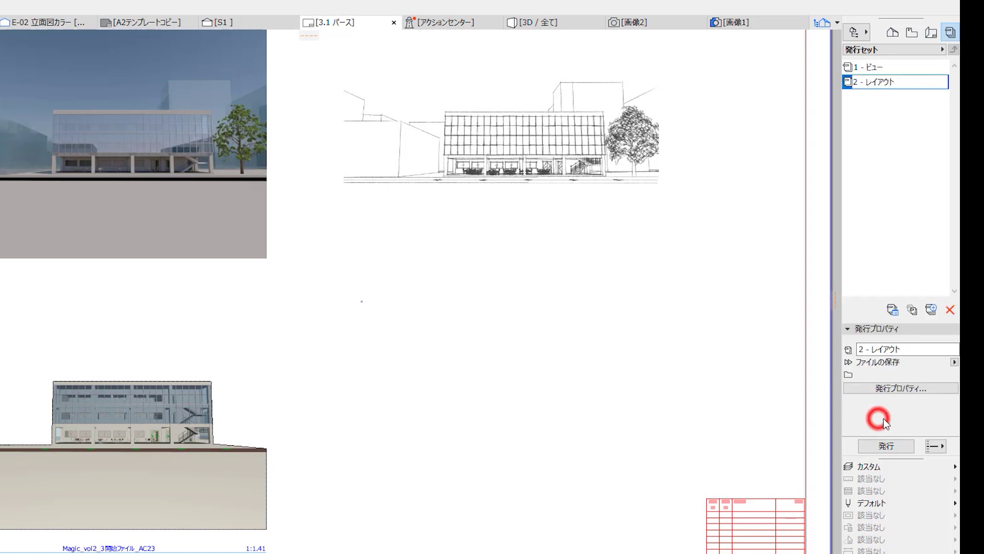
left_click(908, 387)
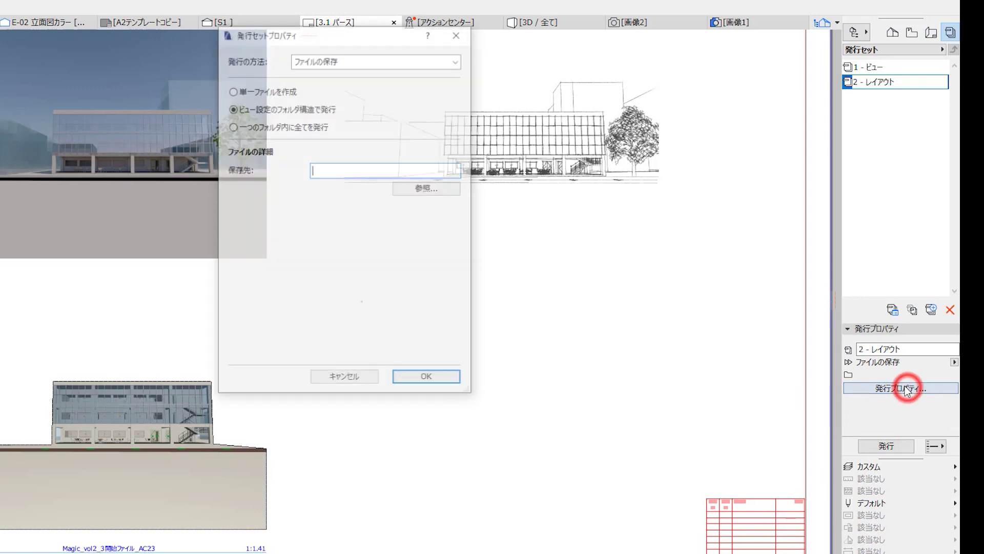
Step: Set the 2 - レイアウト publishing method to Print and open its contents
left_click(334, 65)
left_click(337, 75)
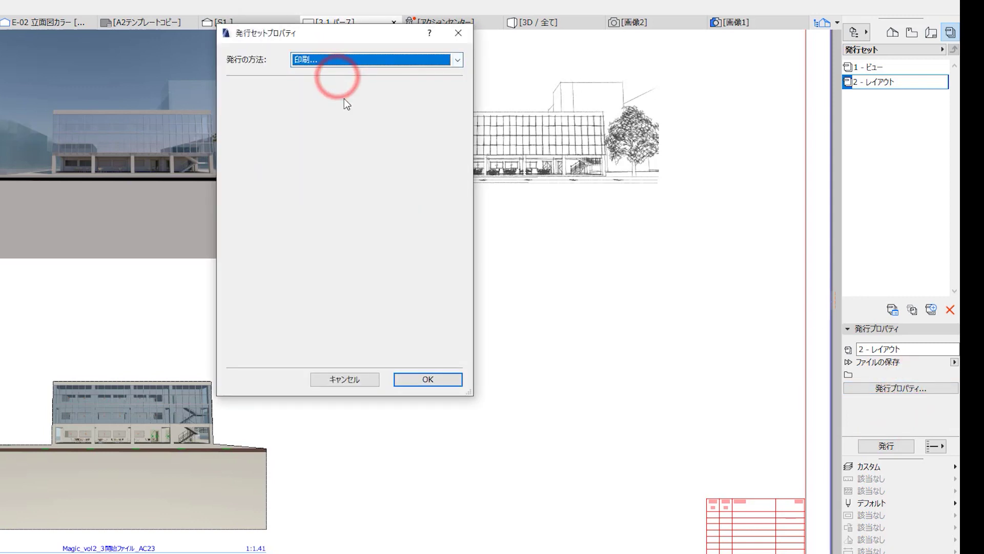
left_click(411, 380)
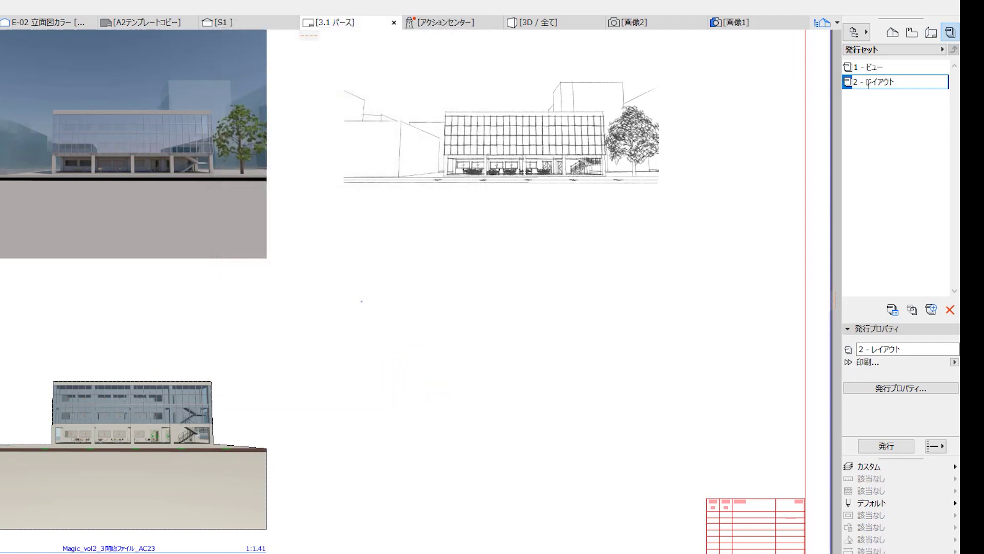
left_click(882, 114)
double_click(866, 81)
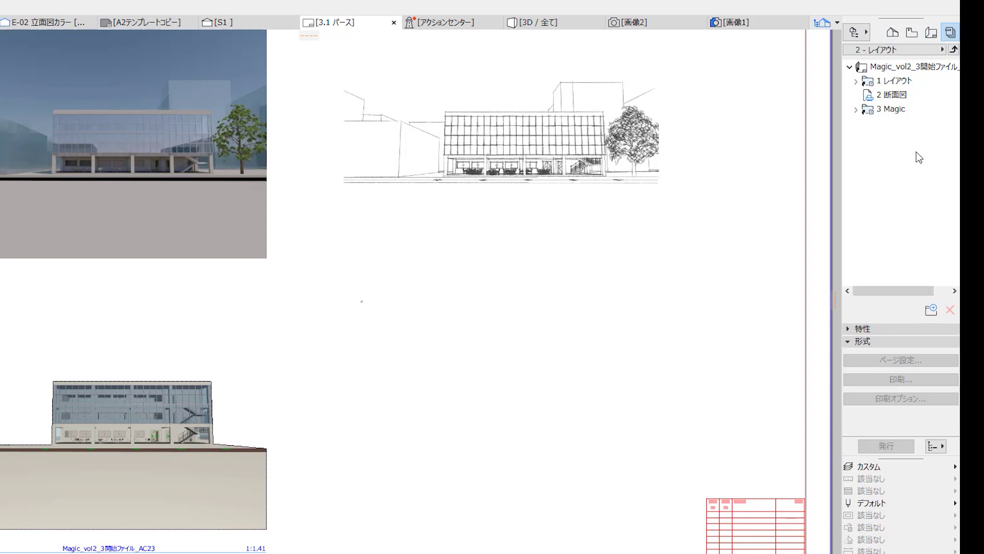
Step: Expand 3 Magic to show 3.1 パース, then open the set's Page Setup
left_click(888, 109)
left_click(856, 109)
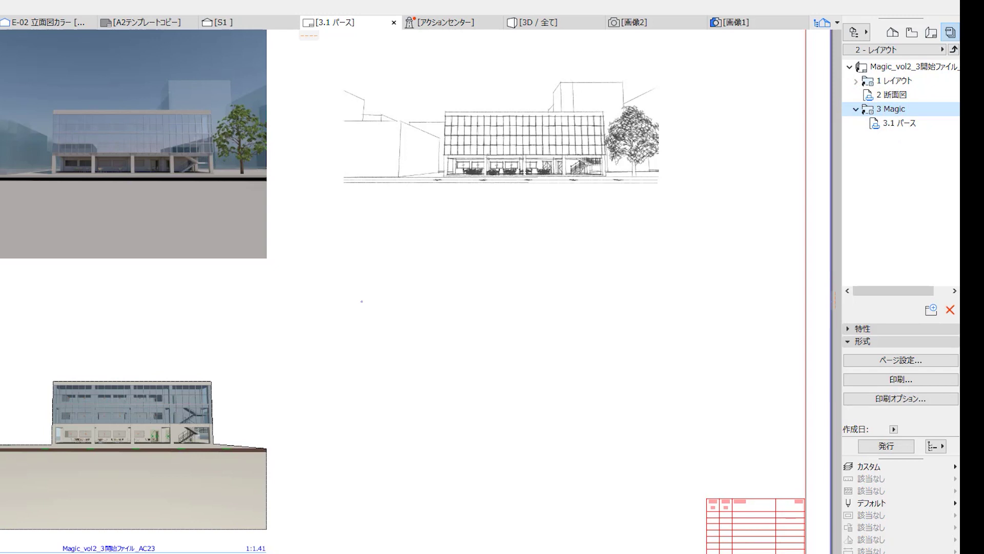
left_click(897, 129)
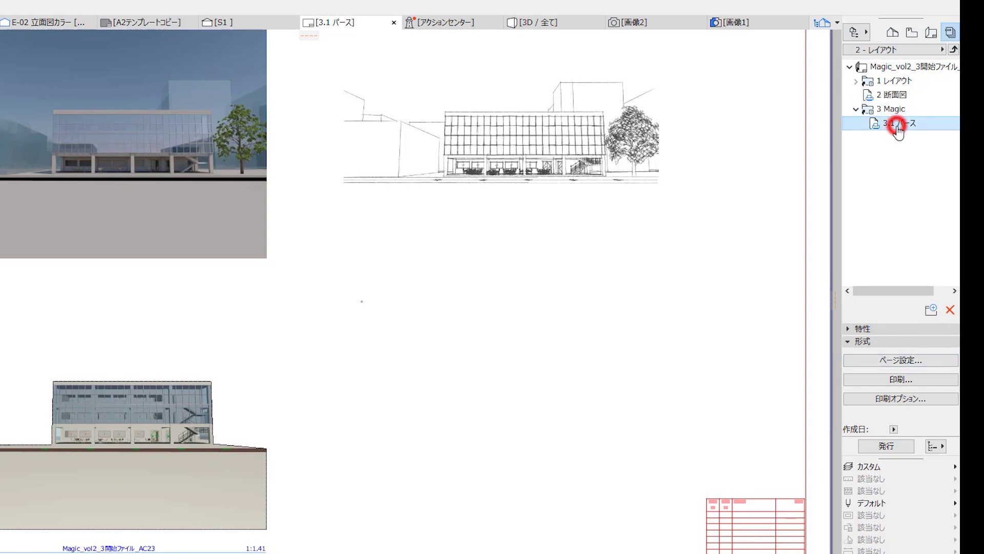
left_click(896, 109)
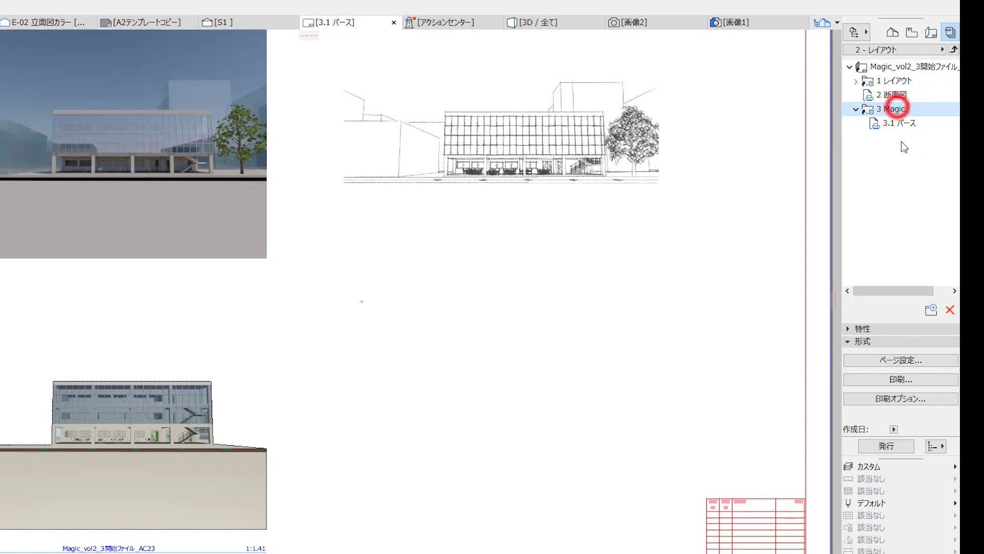
left_click(898, 361)
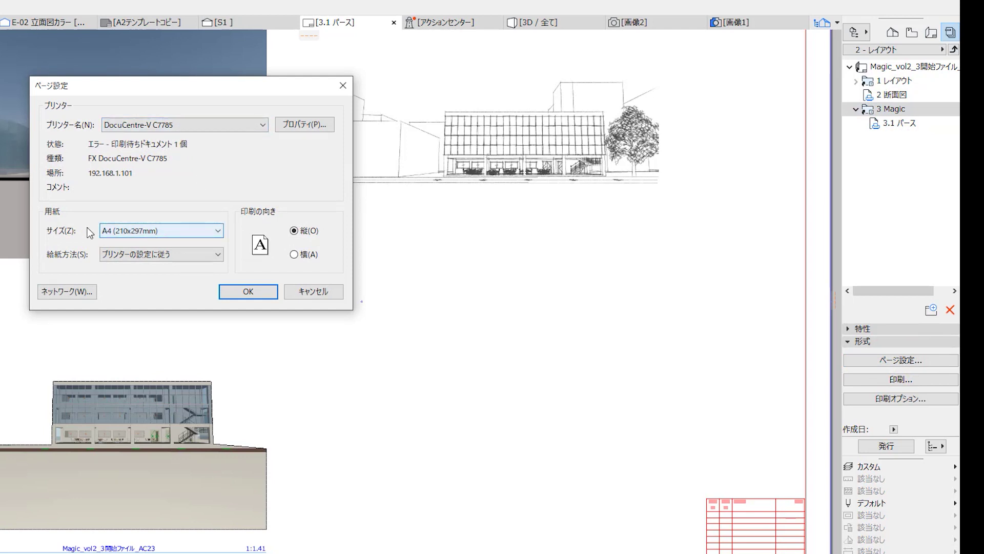
Step: Set the 3 Magic set's A4 page to landscape, then close the Print dialog without printing
left_click(294, 255)
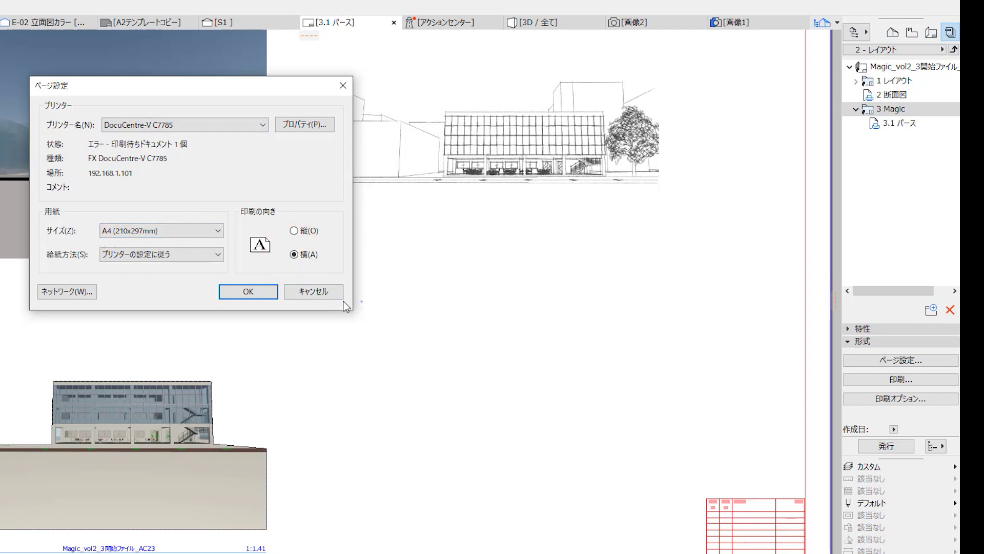
left_click(260, 292)
left_click(891, 382)
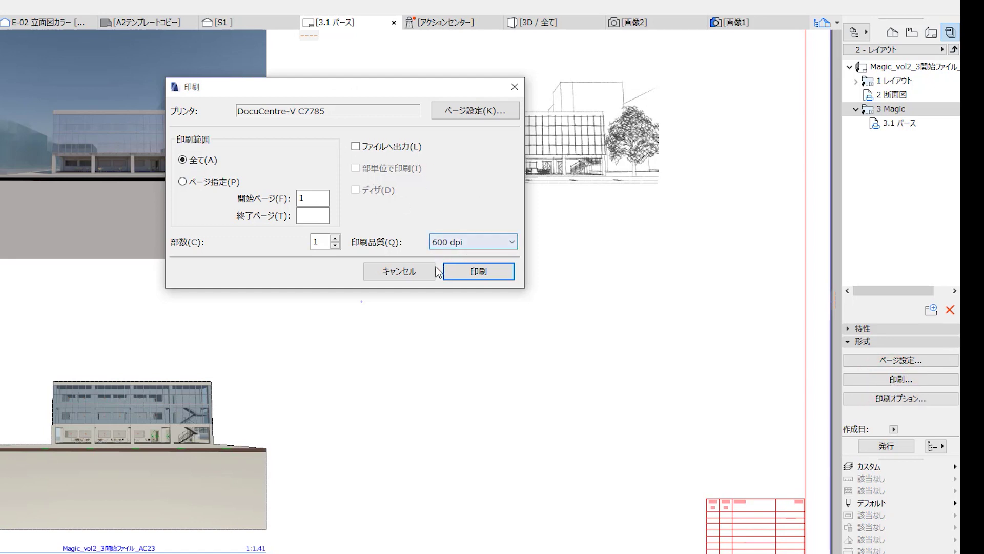
left_click(420, 272)
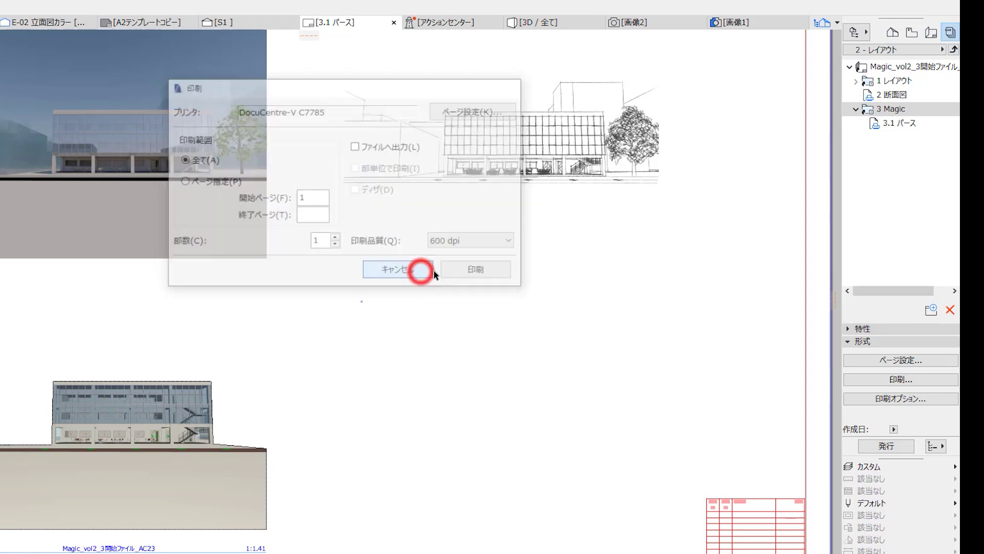
Step: Try bottom-left, centred and fit-to-page (48%) print options, cancel them, and show the Layout Book
left_click(910, 401)
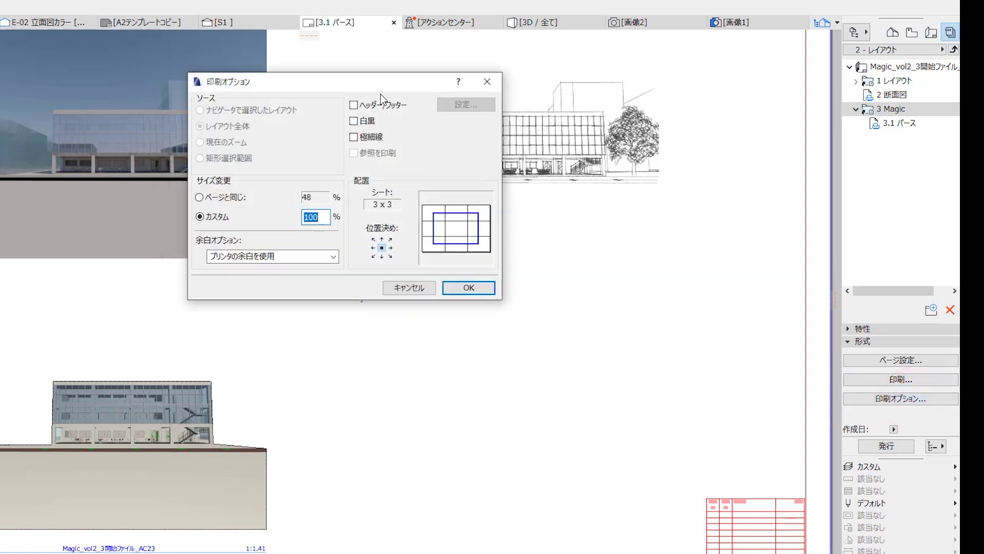
left_click_drag(369, 82, 398, 153)
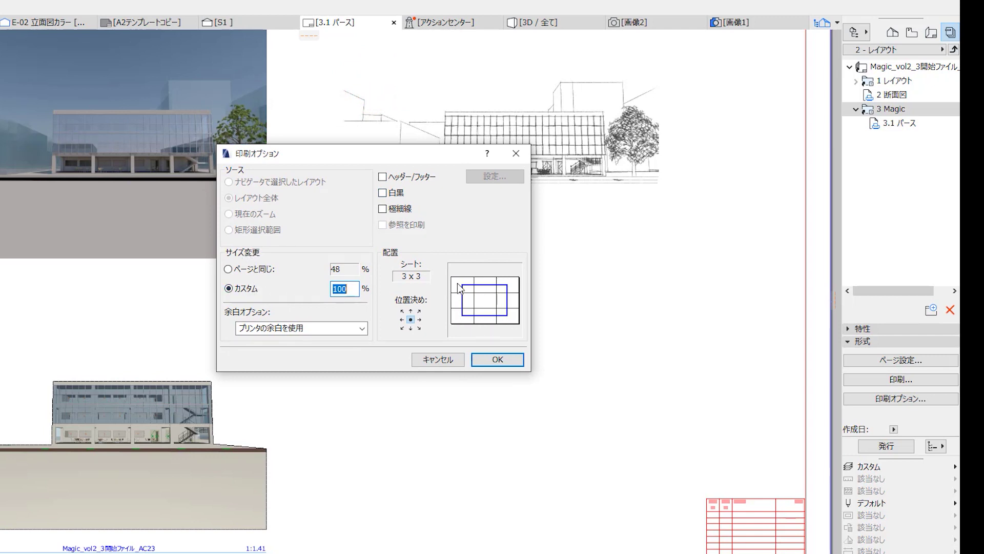
left_click(403, 329)
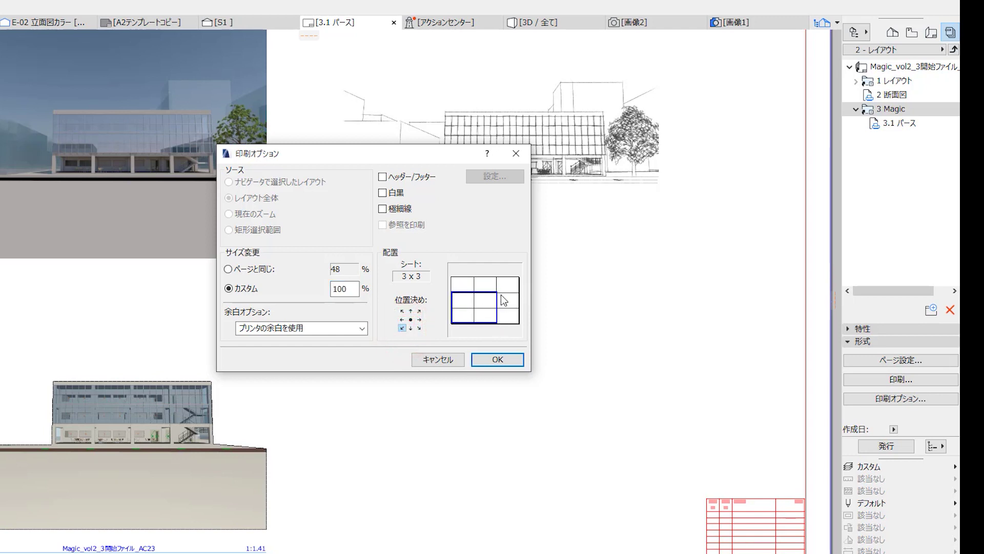
left_click(411, 319)
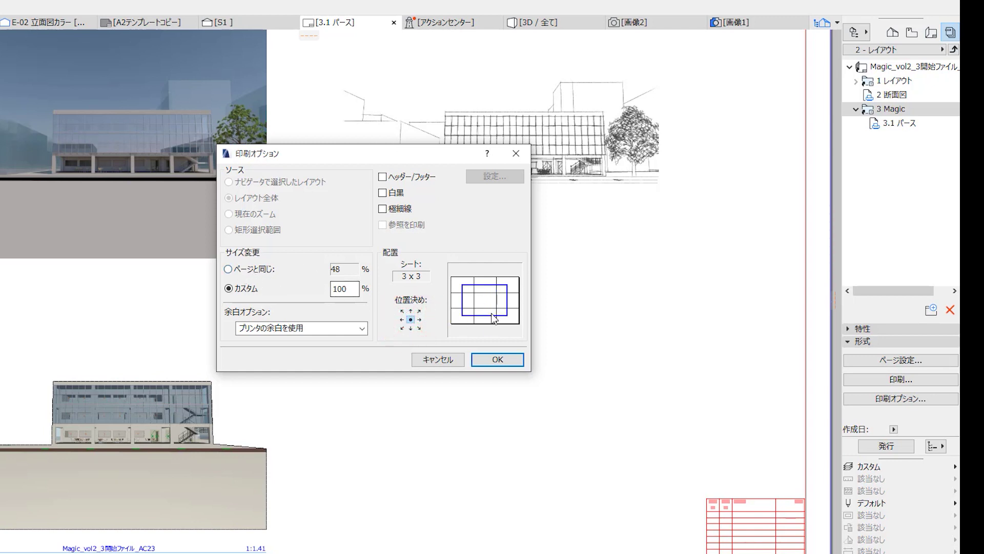
left_click(228, 269)
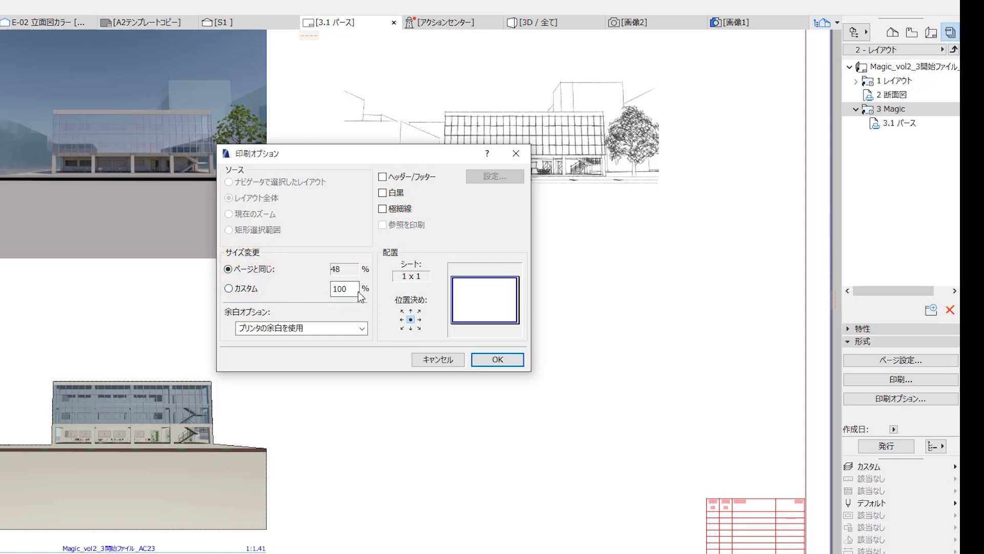
left_click(437, 364)
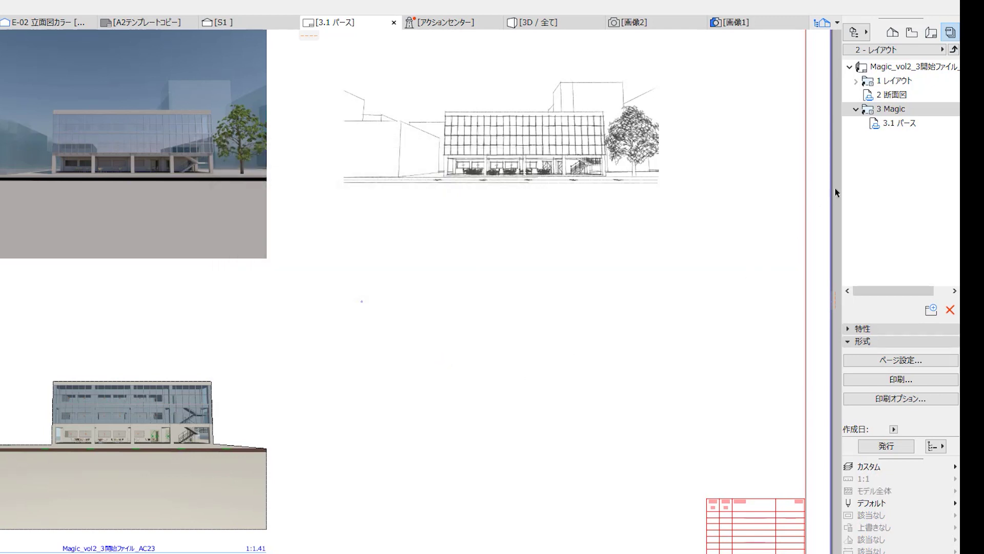
left_click(932, 32)
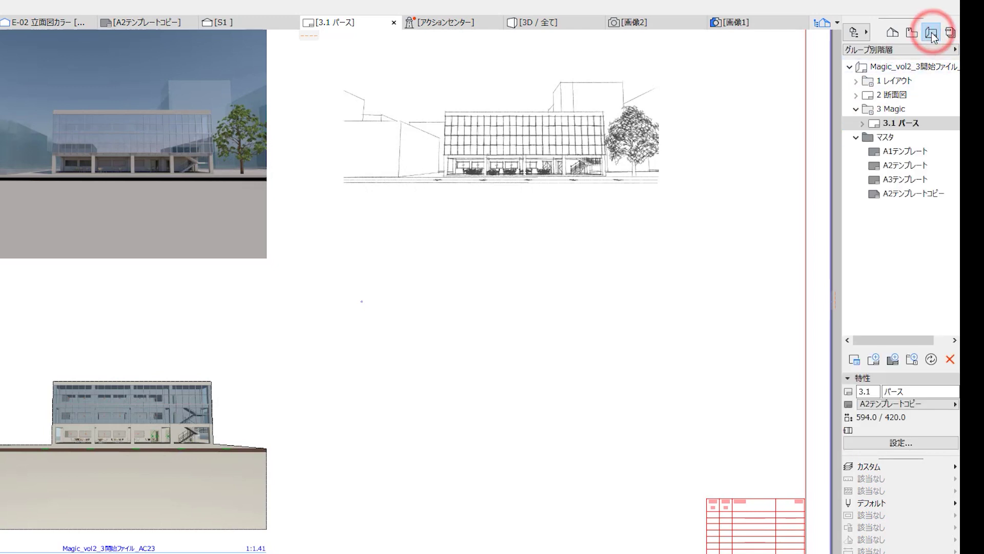
Step: Open the A2テンプレートコピー master's settings and set its top and bottom margins to 10 mm
double_click(910, 195)
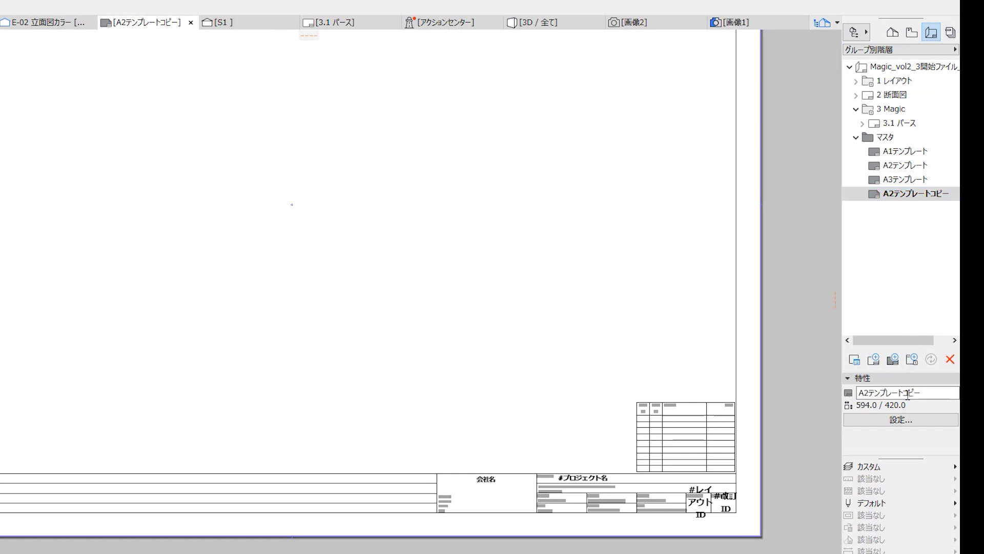
left_click(906, 422)
left_click(453, 126)
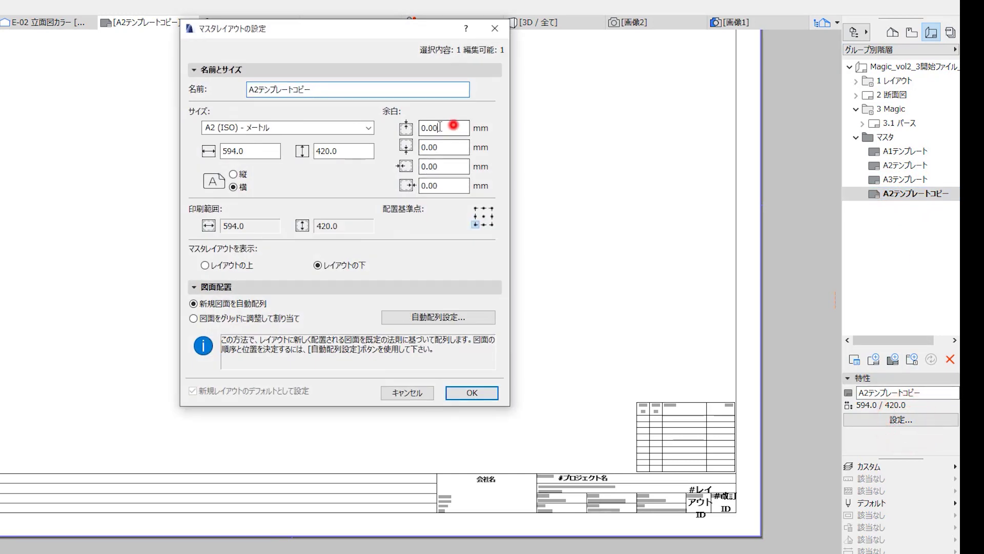
type("10")
left_click(440, 147)
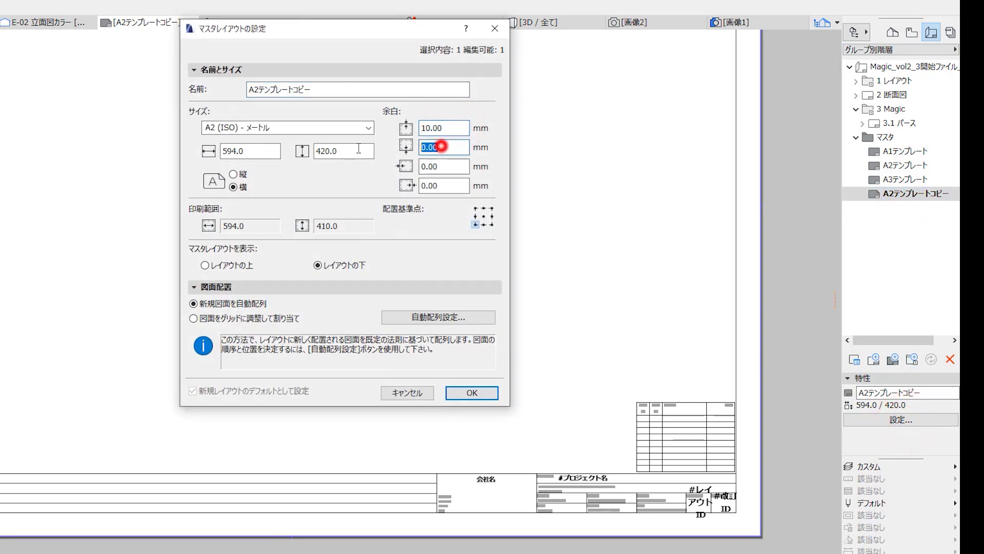
type("10")
Step: Set the left and right margins to 10 mm, confirm, and reselect the 3 Magic publisher set
left_click(430, 166)
type("10")
left_click(441, 186)
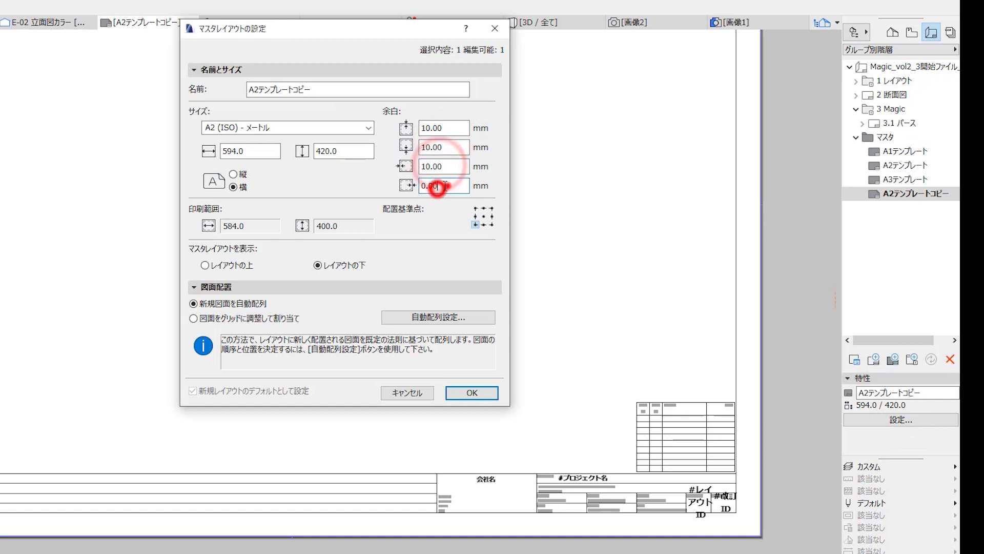
type("10")
left_click(472, 393)
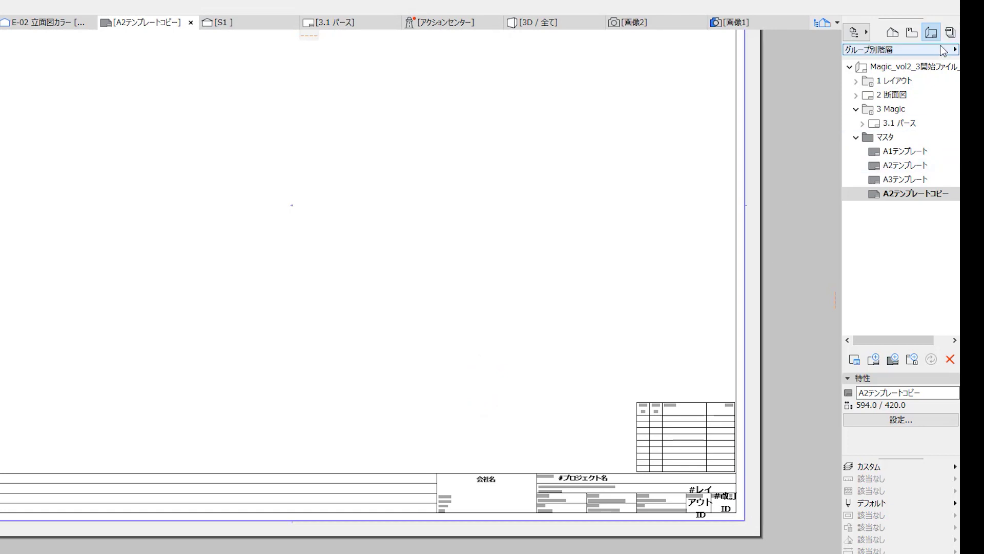
left_click(949, 33)
double_click(892, 110)
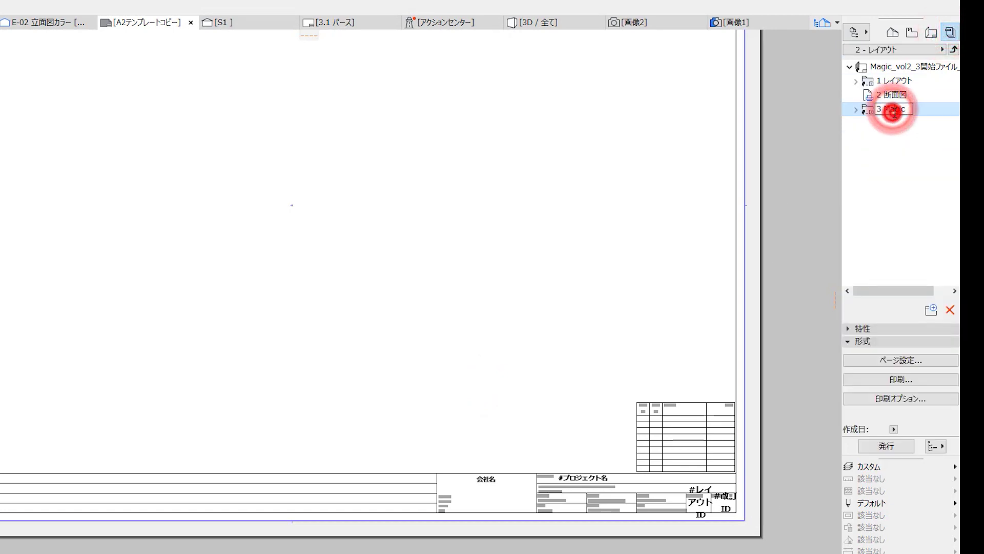
Step: Open the 3.1 パース layout and set its print scaling to ページと同じ (fit to page, 50%)
left_click(856, 109)
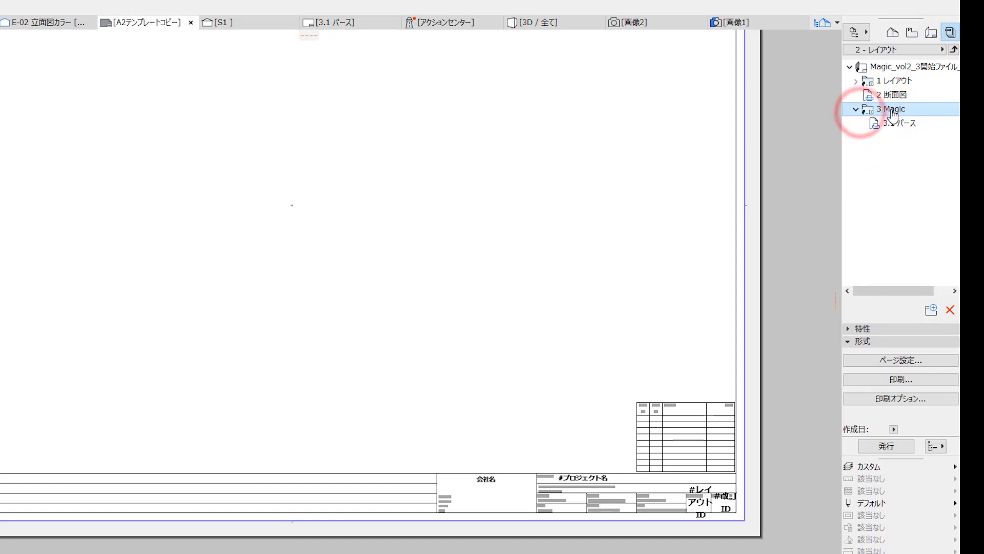
double_click(892, 123)
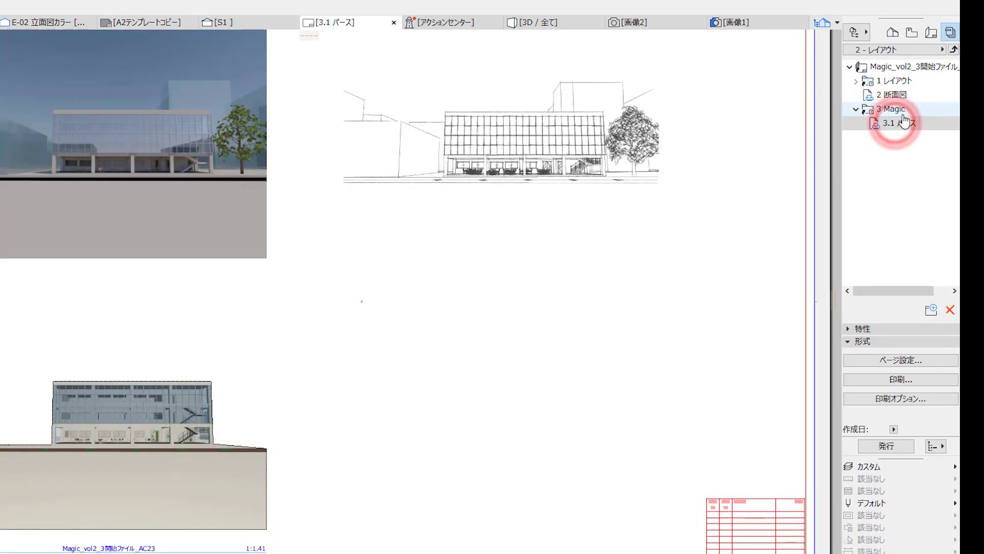
left_click(907, 109)
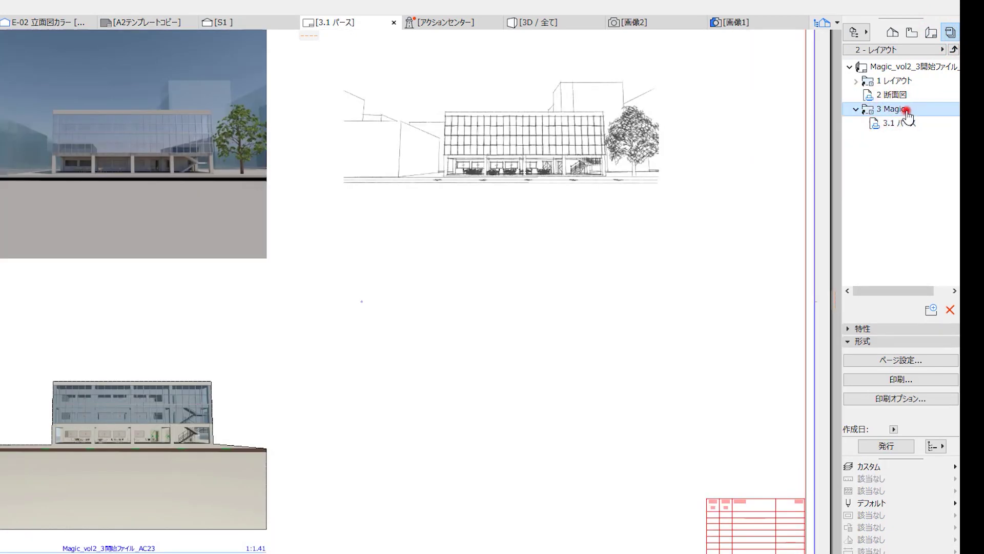
left_click(907, 401)
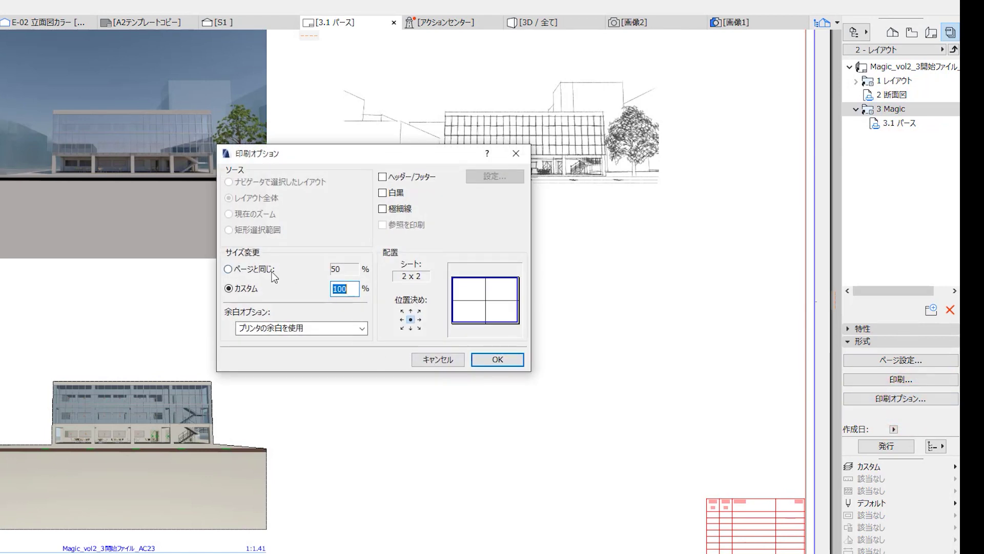
left_click(263, 271)
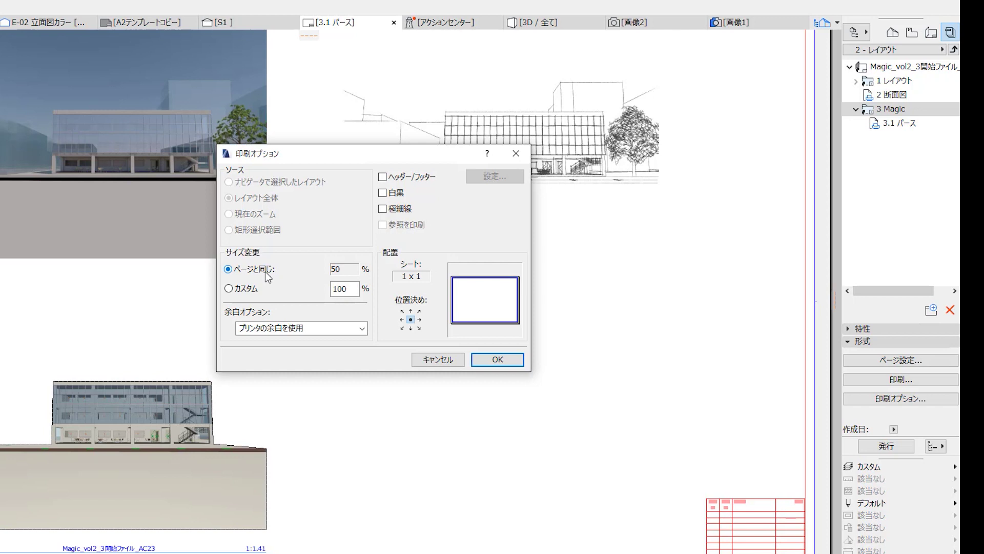
Step: Switch the 2 - レイアウト publisher set's publish method from printing to ファイルの保存
left_click(439, 359)
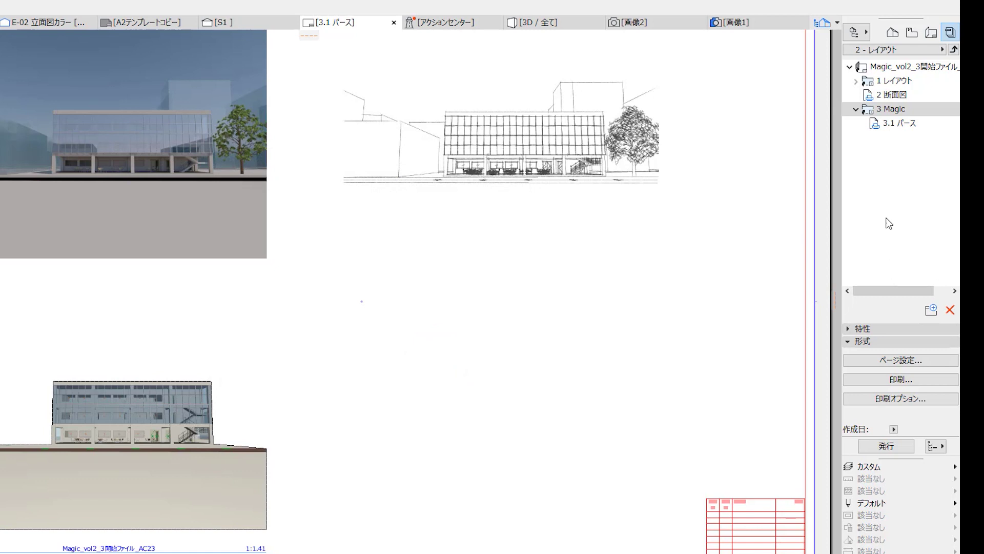
left_click(954, 50)
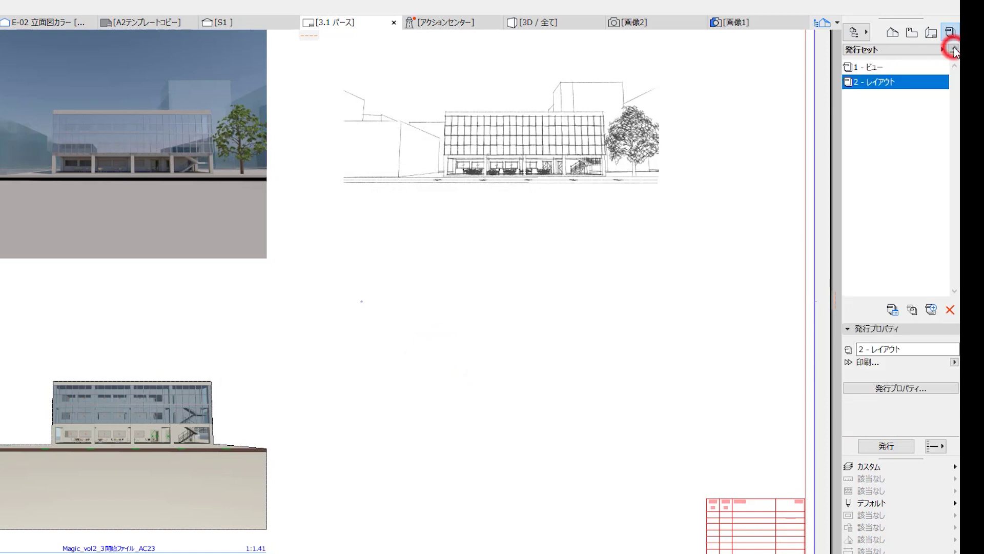
left_click(906, 388)
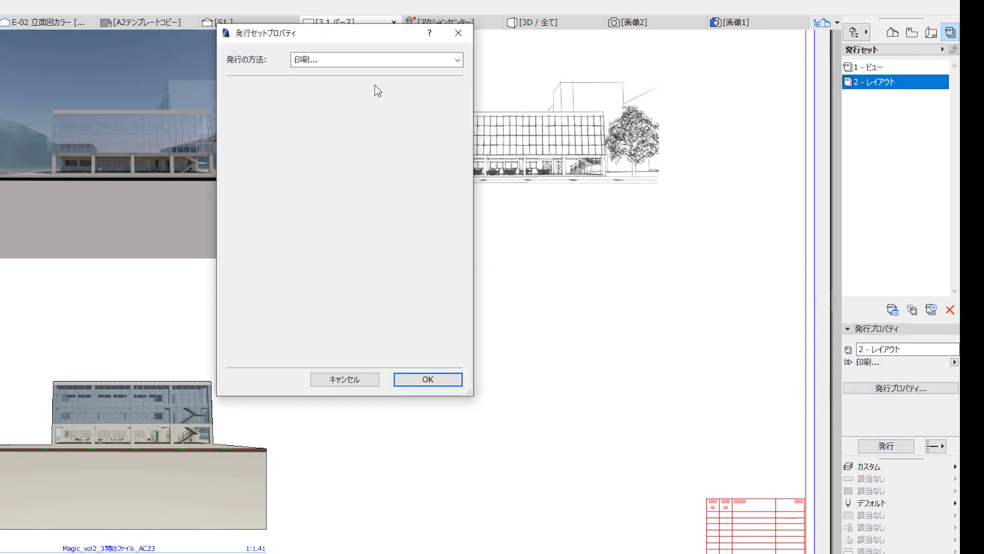
left_click(371, 67)
left_click(368, 82)
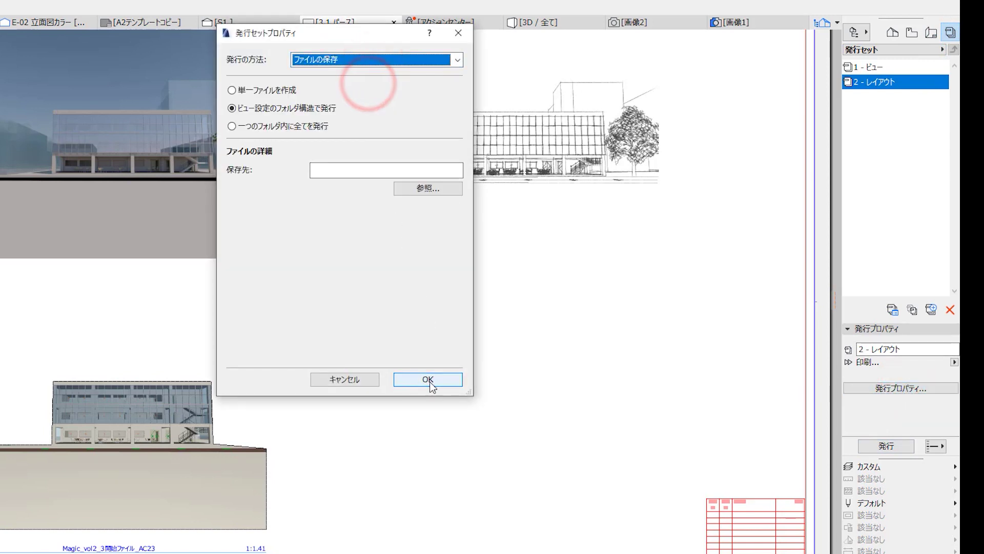
left_click(429, 380)
left_click(429, 380)
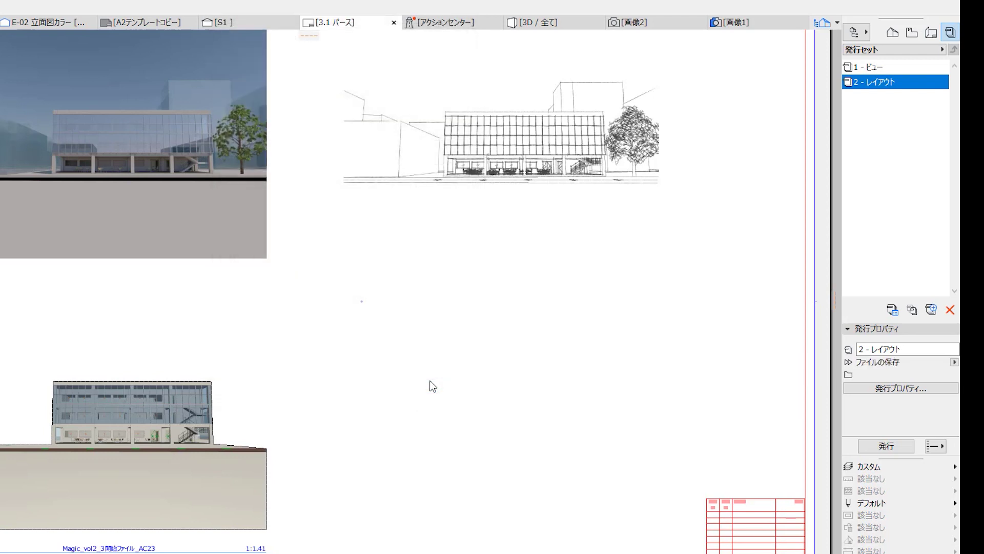
Step: Open the 2 - レイアウト set's items and inspect the 1 レイアウト folder and 3 Magic properties
double_click(870, 83)
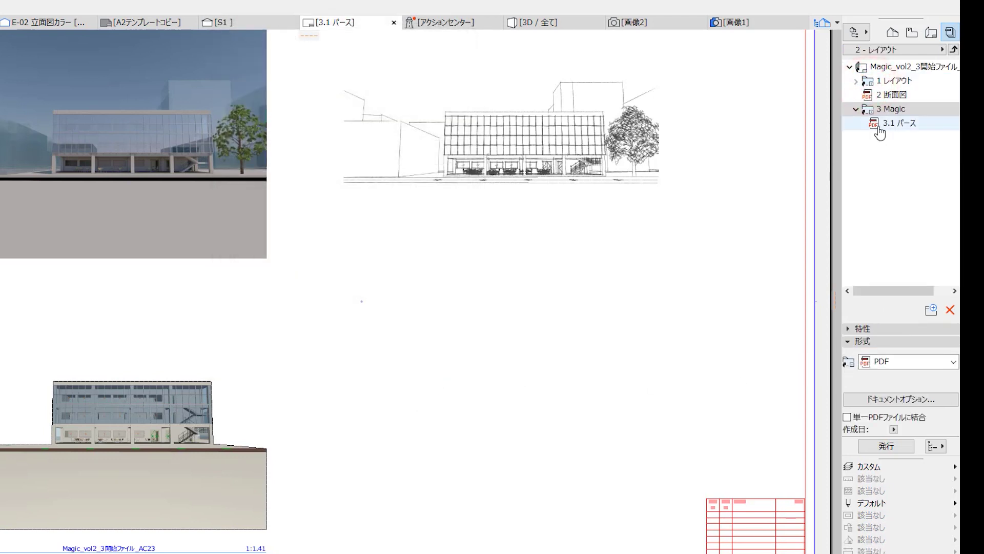
left_click(856, 81)
left_click(856, 81)
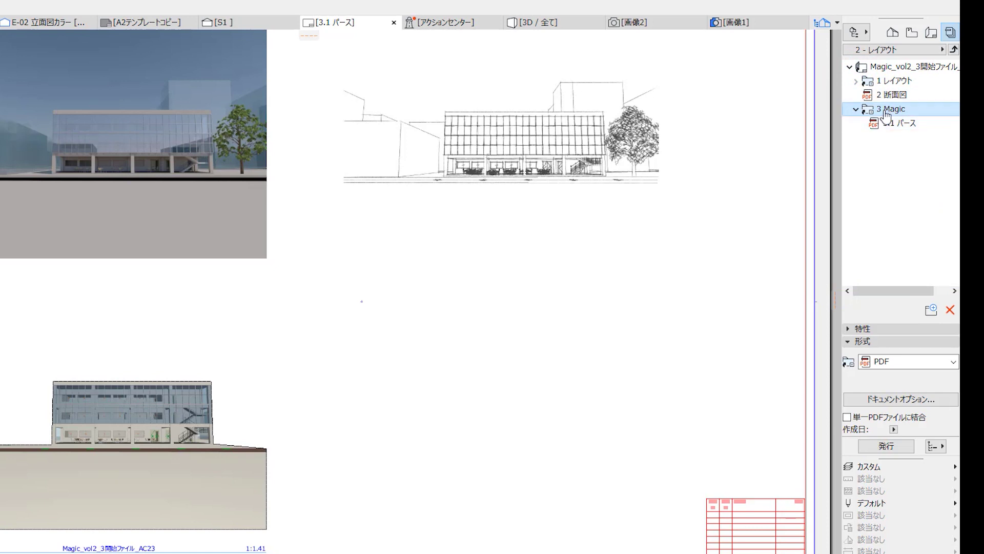
left_click(866, 329)
left_click(862, 264)
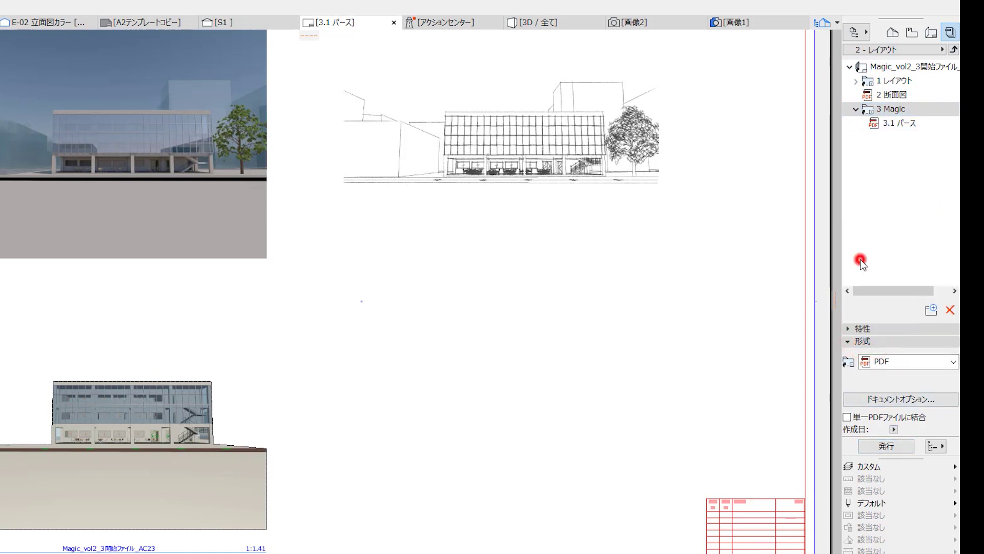
Step: Set the output format to PDF and combine the 3 Magic sheets with 単一PDFファイルに結合
left_click(883, 361)
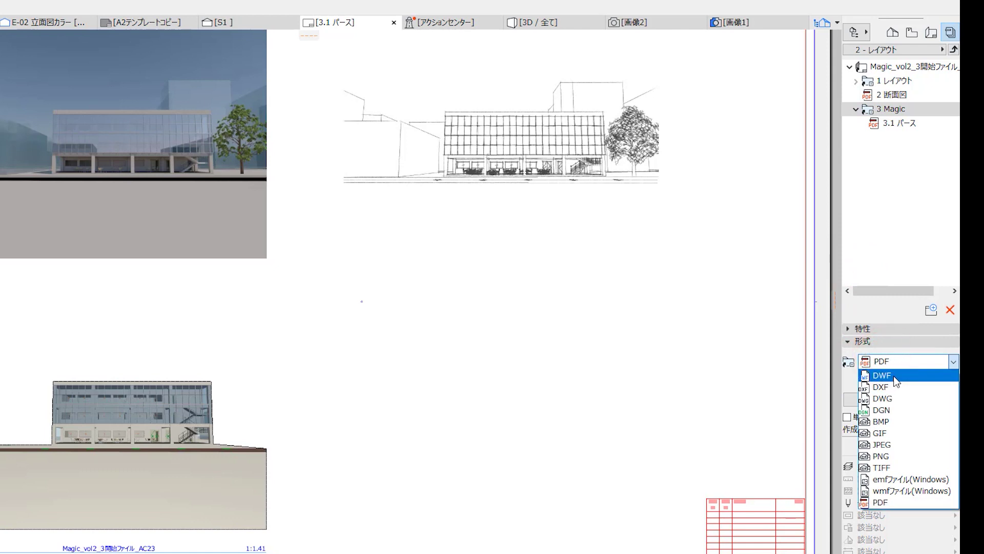
left_click(896, 399)
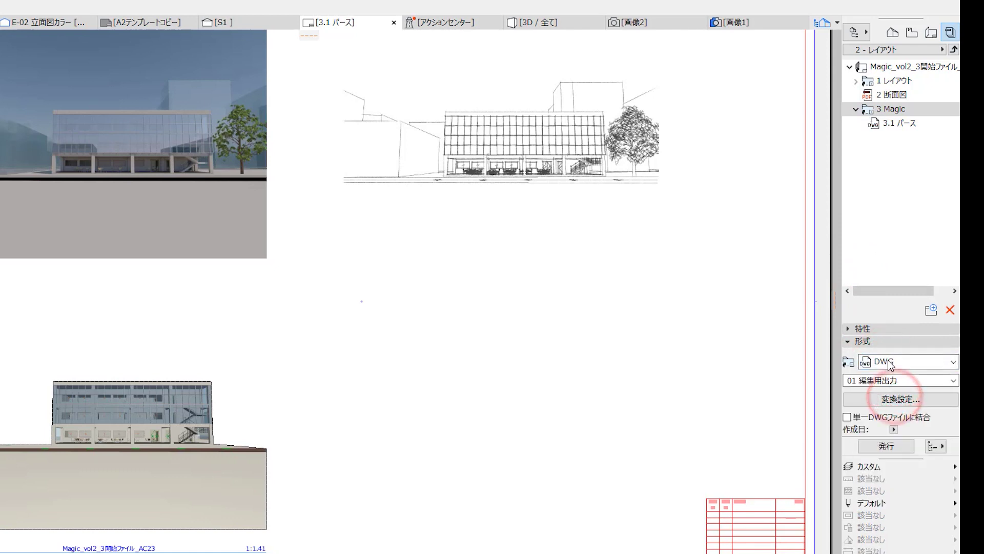
left_click(887, 361)
left_click(901, 504)
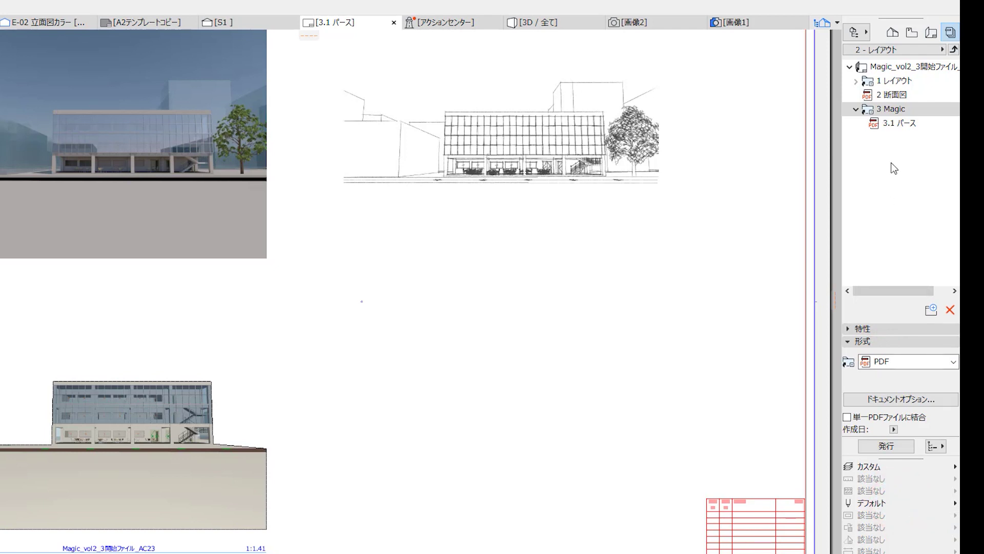
left_click(868, 111)
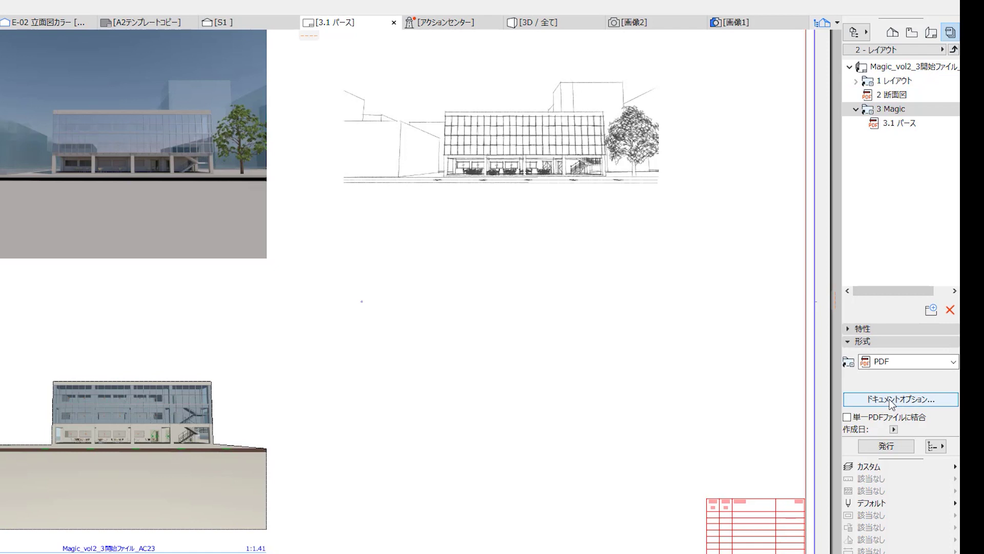
left_click(848, 417)
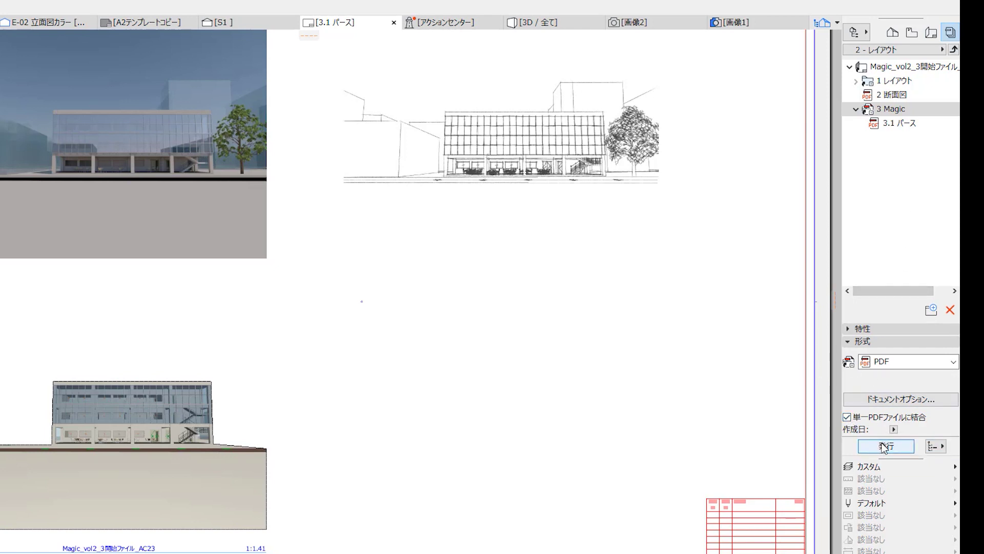
left_click(935, 449)
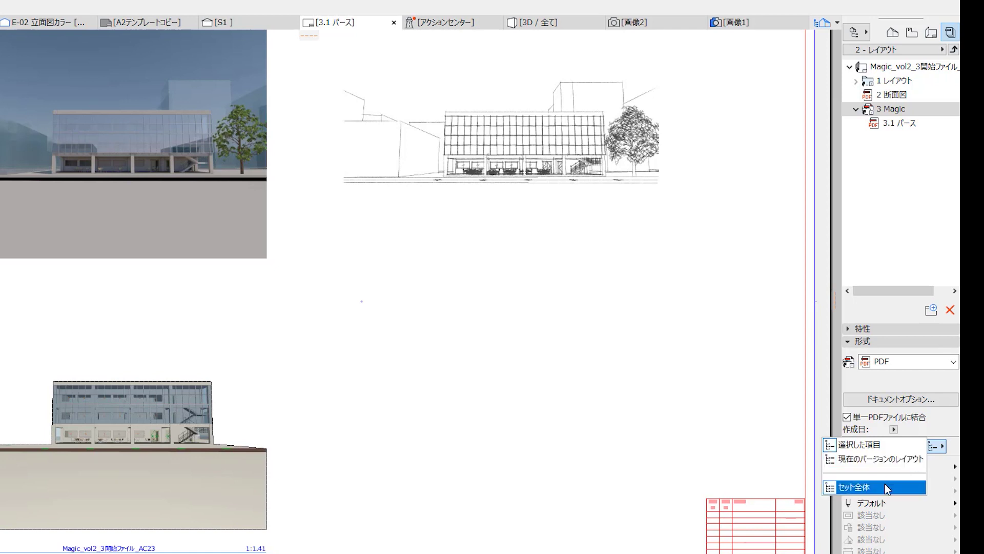
left_click(881, 255)
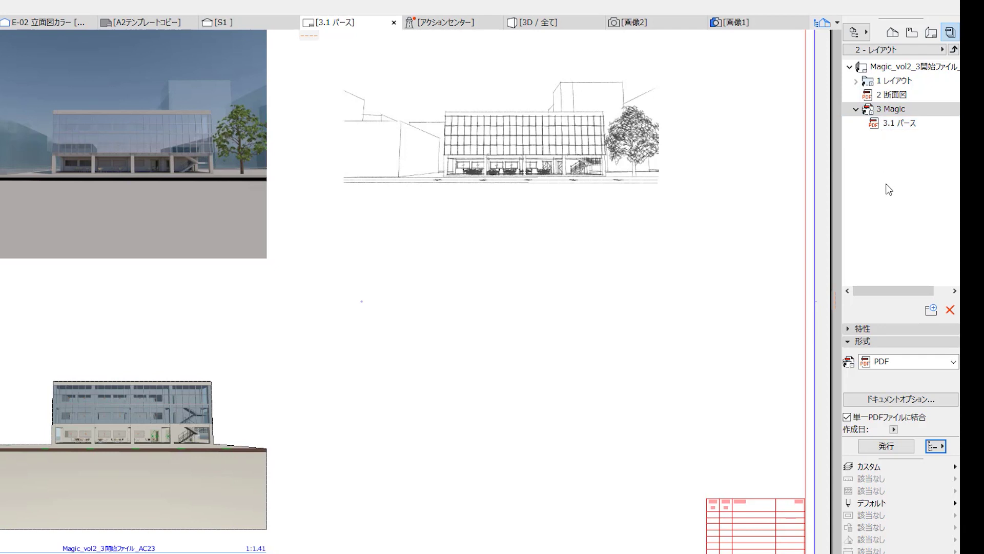
left_click(893, 123)
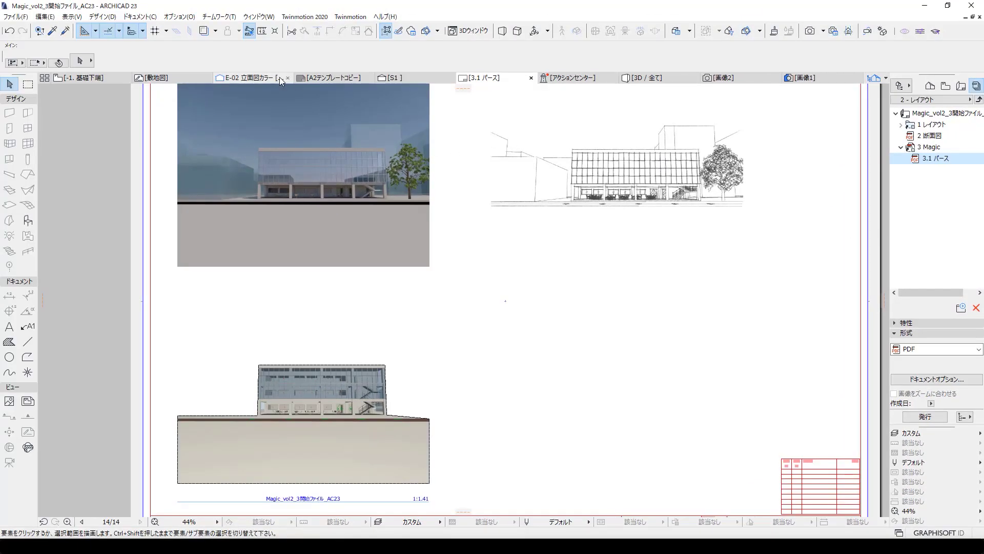
Step: Open the [3D / 全て] view, maximize its window, and zoom and pan to frame the building
left_click(661, 80)
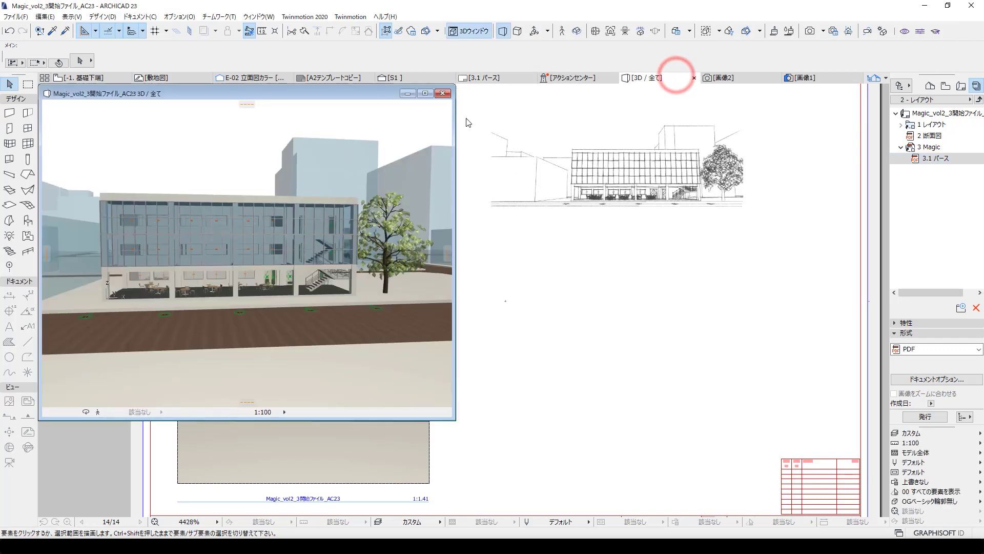
left_click_drag(315, 92, 466, 112)
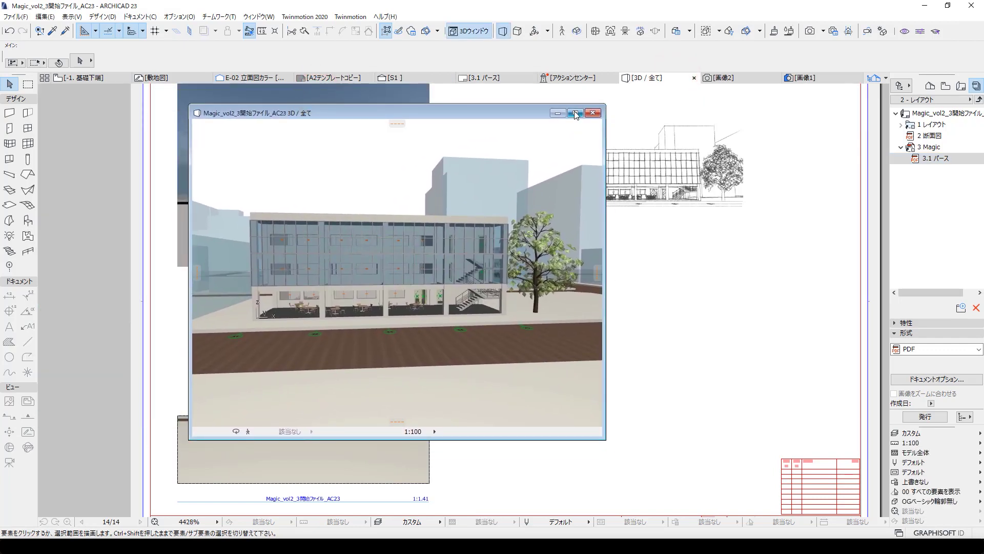
left_click(575, 113)
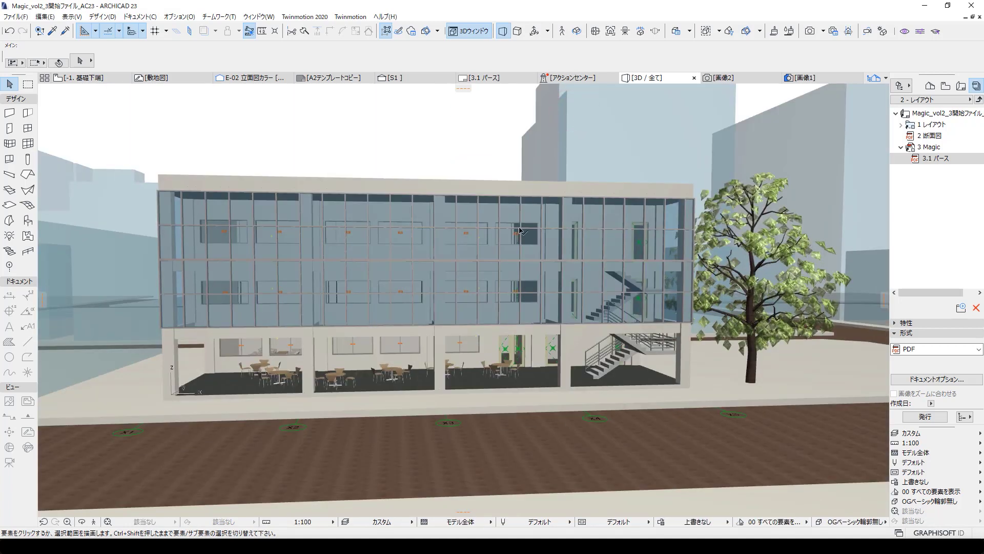
scroll(464, 243, "down", 2)
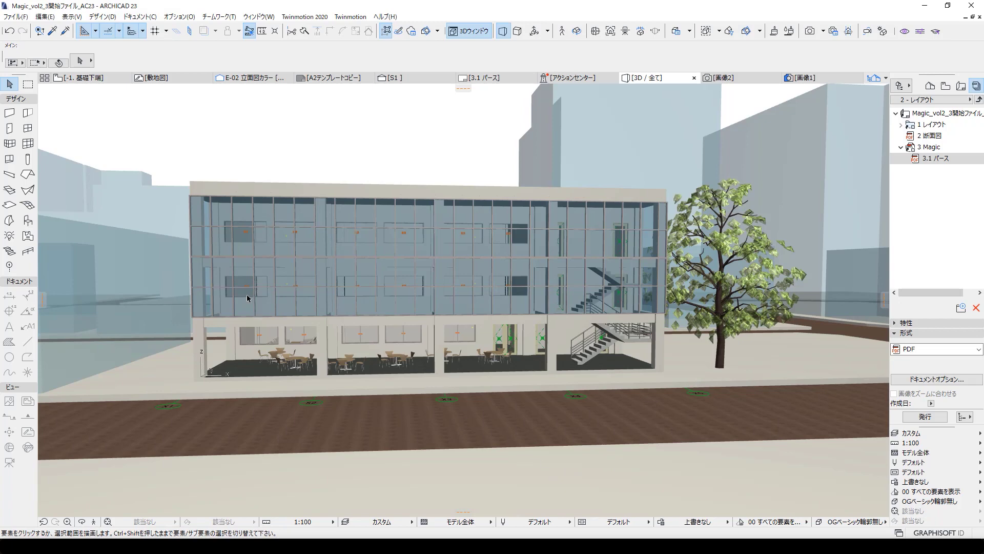
middle_click_drag(248, 297, 307, 316)
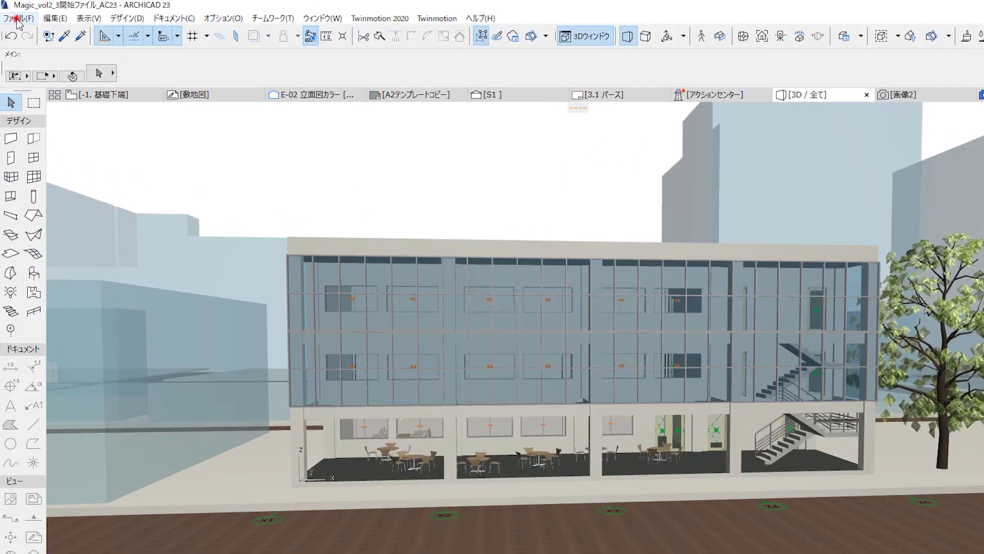
Step: Start a BIMx Hyper-model publish with Layout set to レイアウトなし and bring up its export options
left_click(17, 21)
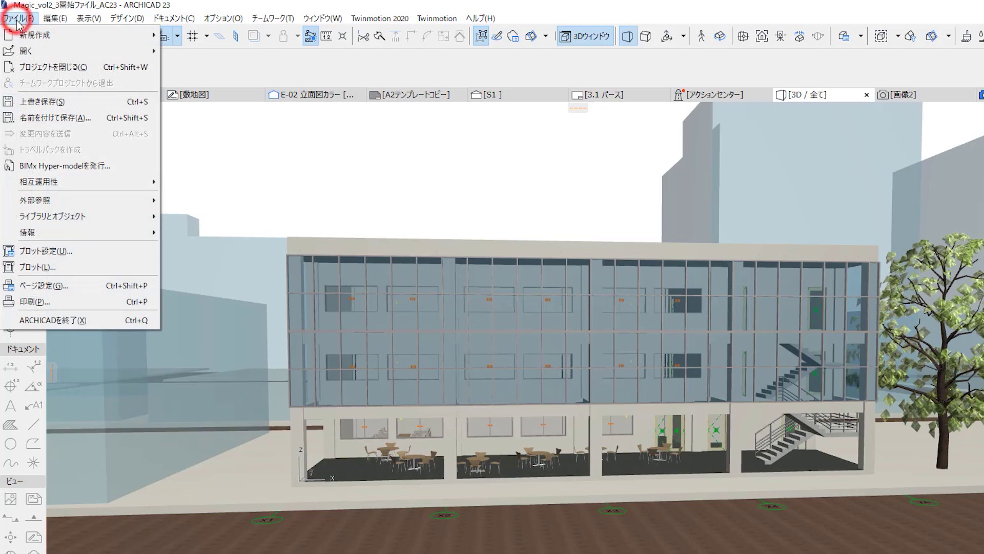
left_click(95, 167)
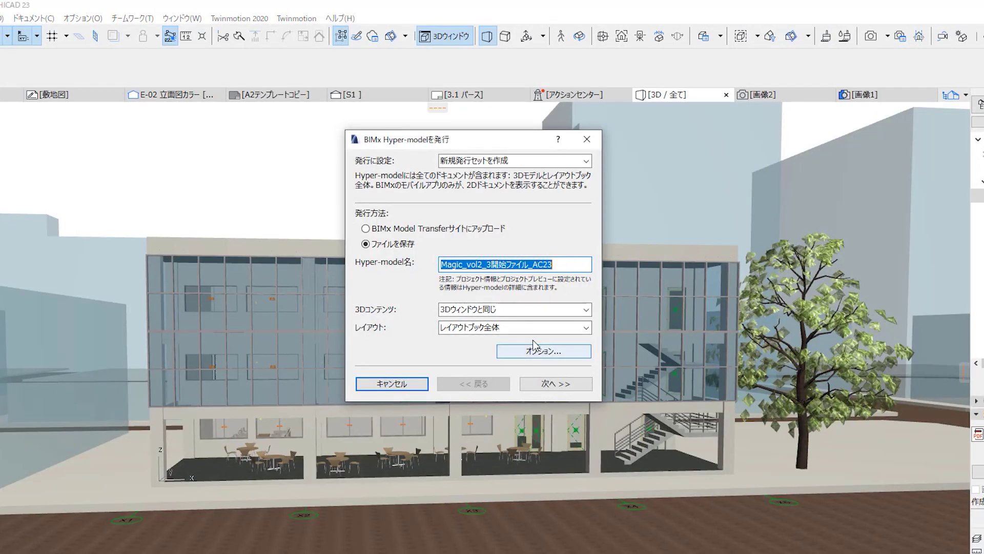
left_click(489, 328)
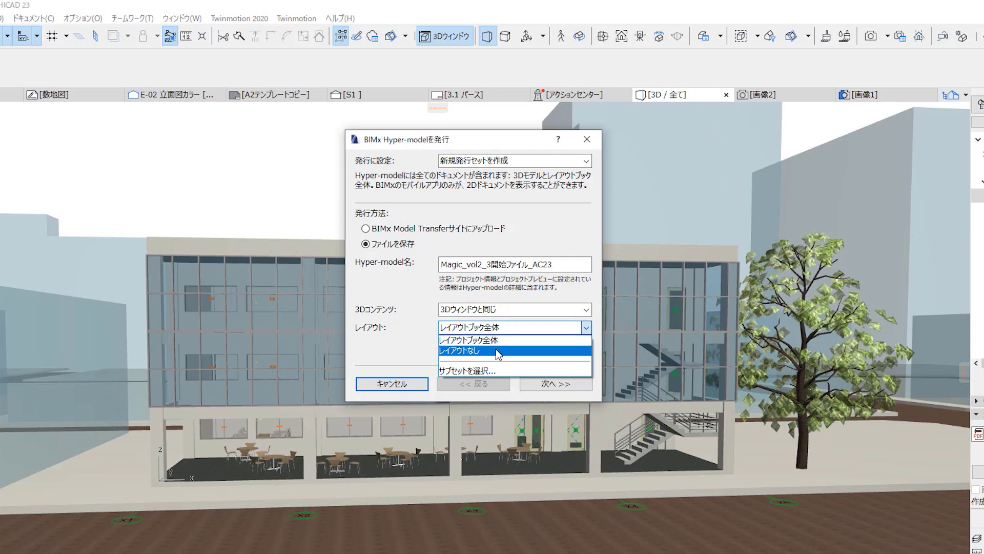
left_click(461, 350)
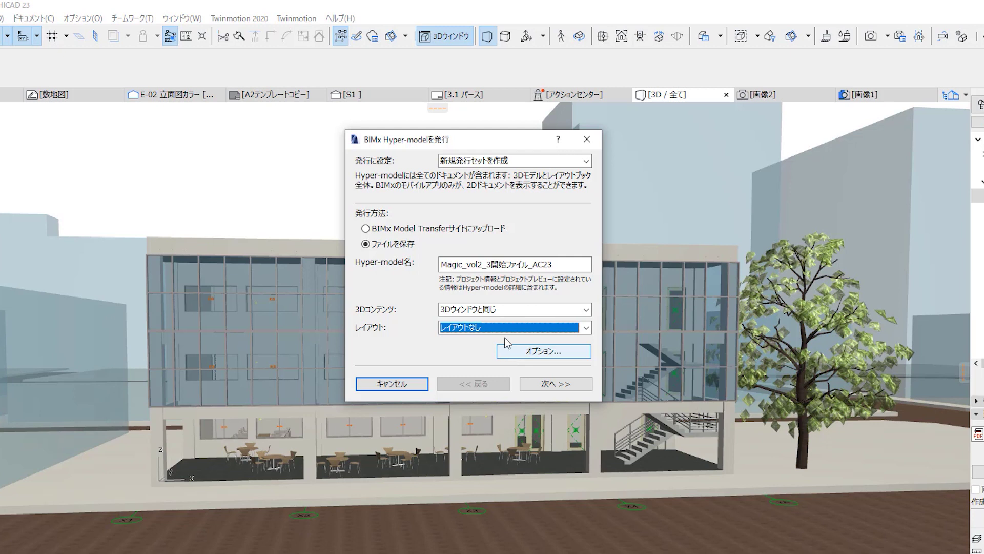
left_click(490, 325)
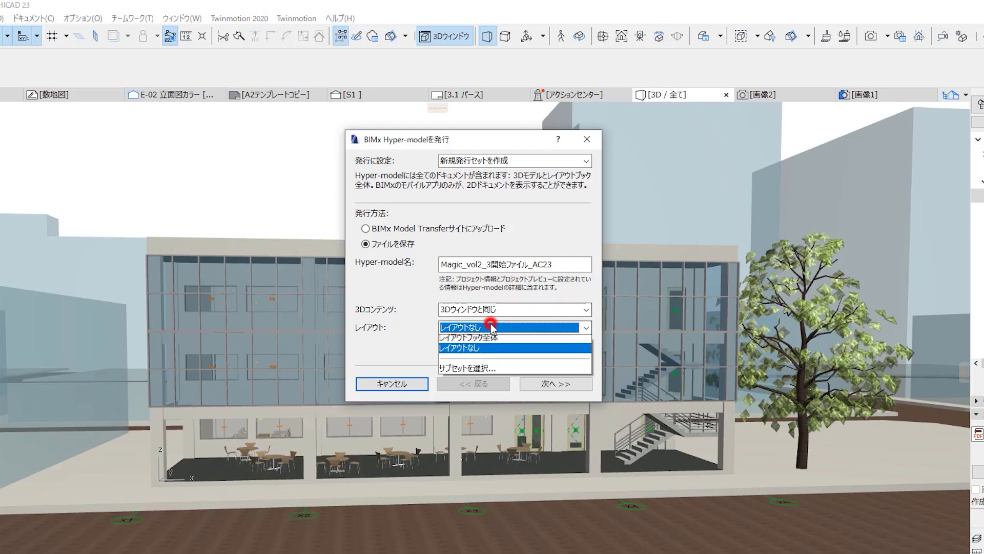
left_click(386, 350)
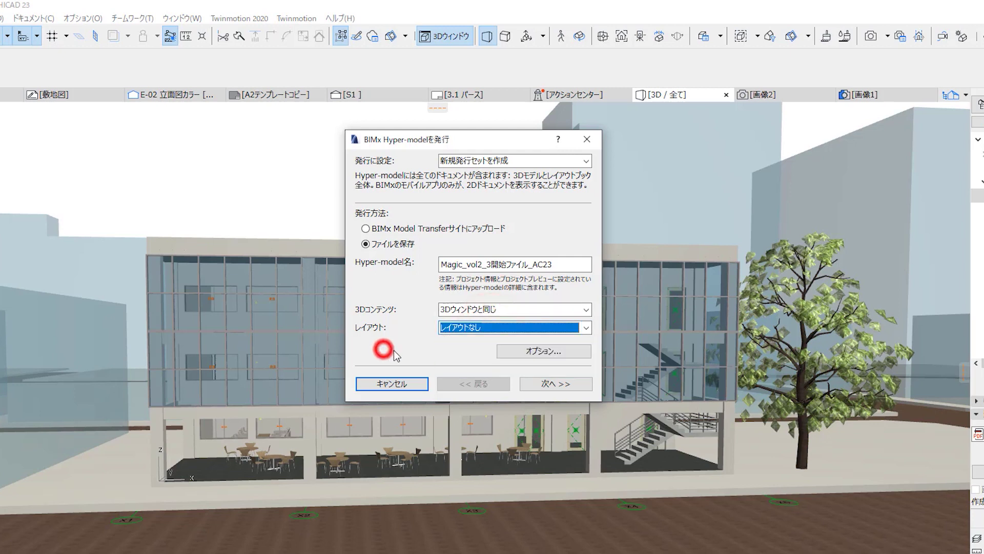
left_click(515, 352)
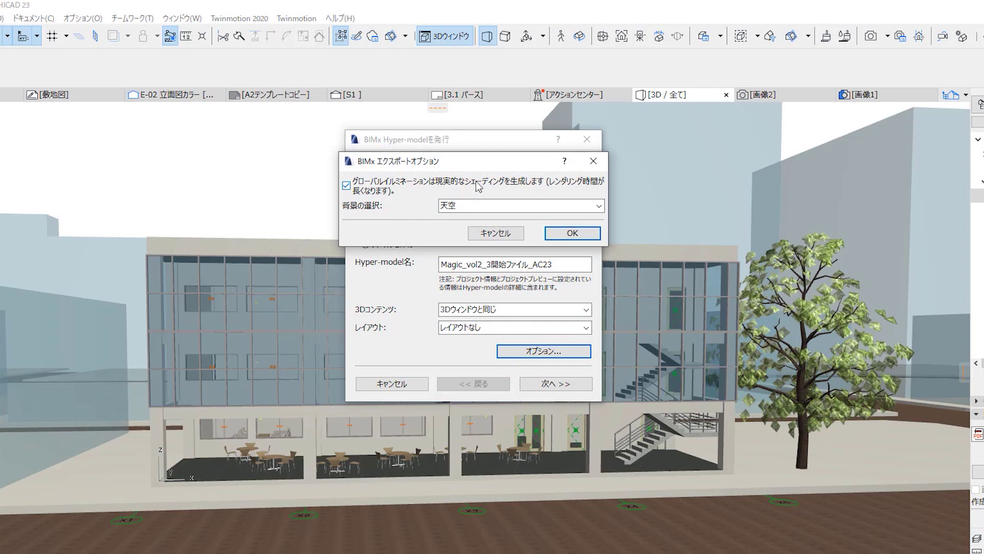
Step: Disable global illumination in BIMx Export Options and advance to the Documents save-folder page
left_click(348, 188)
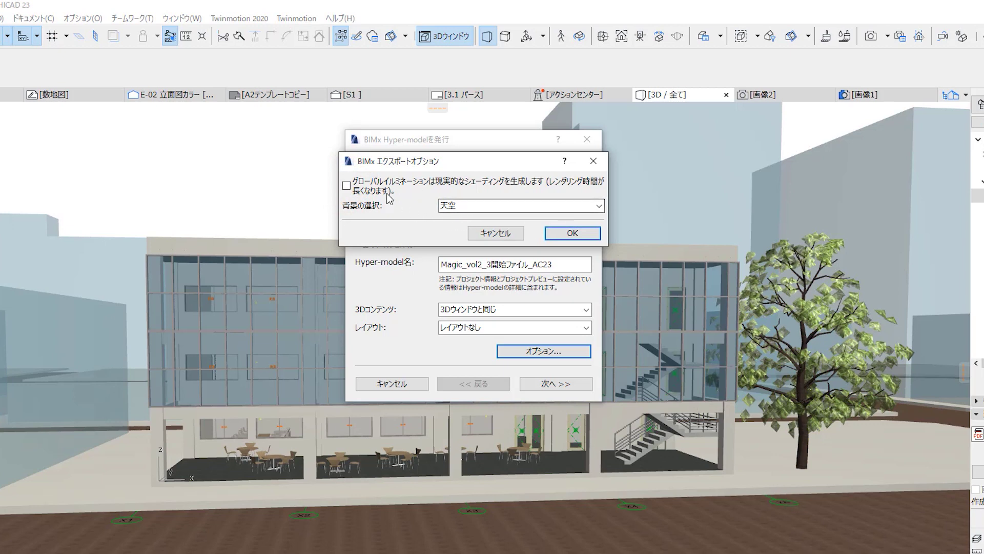
left_click(361, 183)
left_click(364, 179)
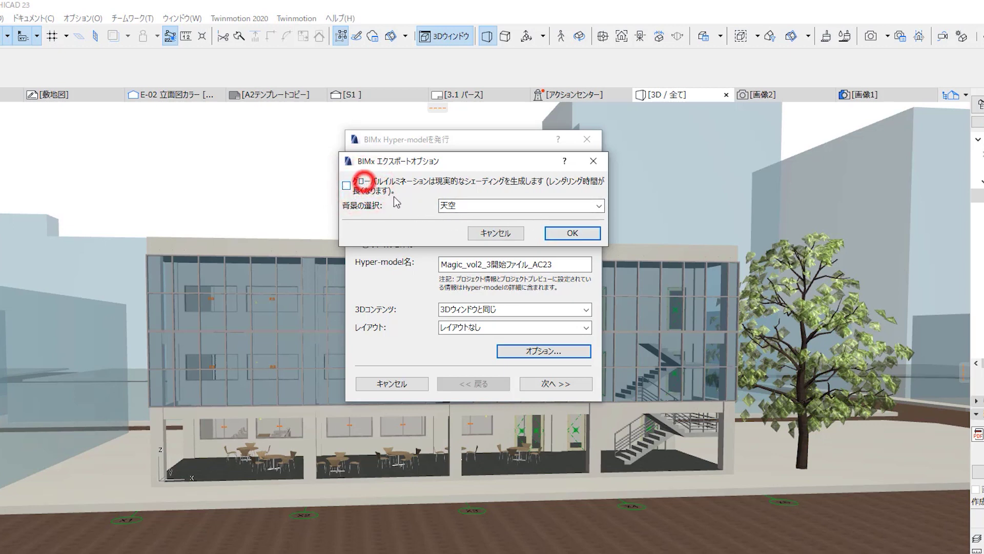
left_click(583, 229)
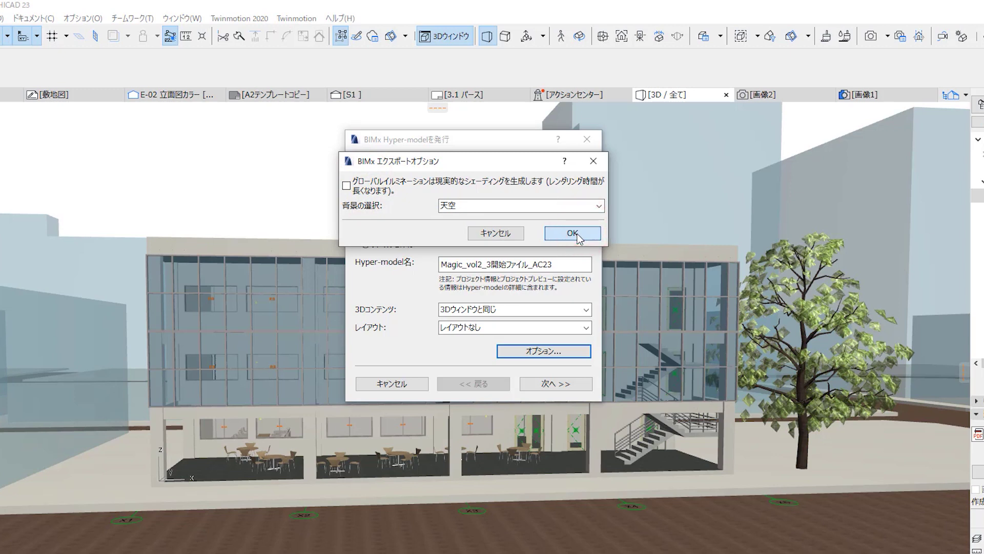
left_click(577, 235)
left_click(557, 385)
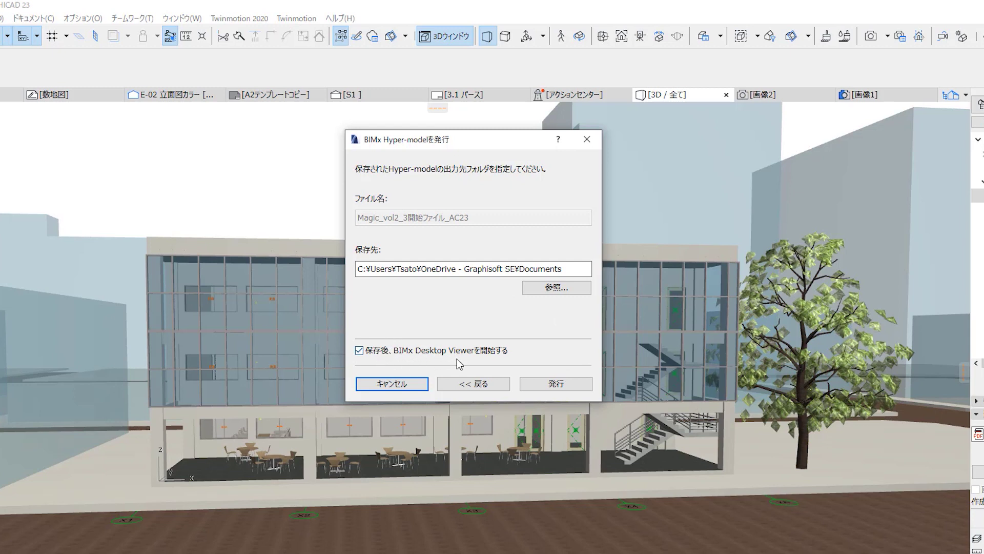
Step: Publish Magic_vol2_3開始ファイル_AC23.bimx and wait for the export to finish
left_click(566, 387)
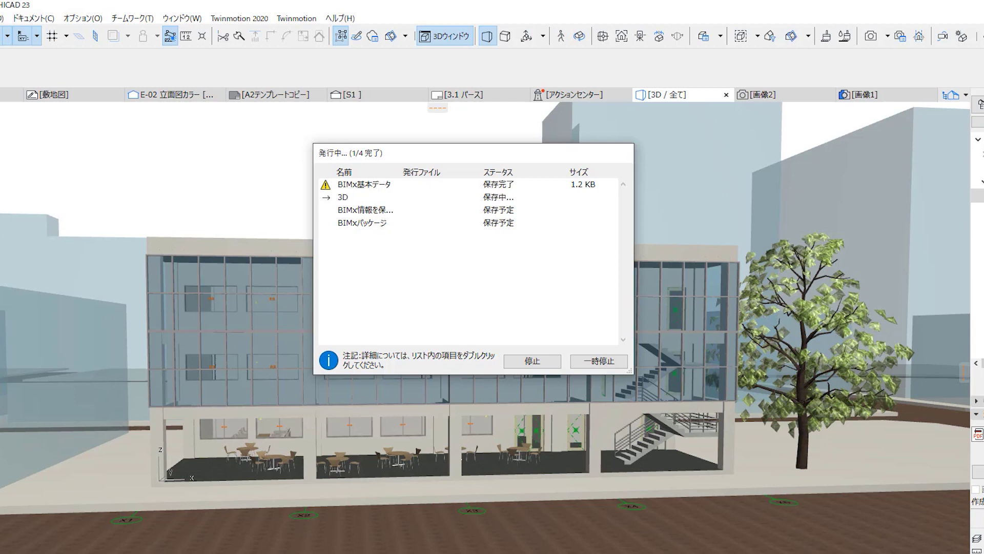
left_click(482, 239)
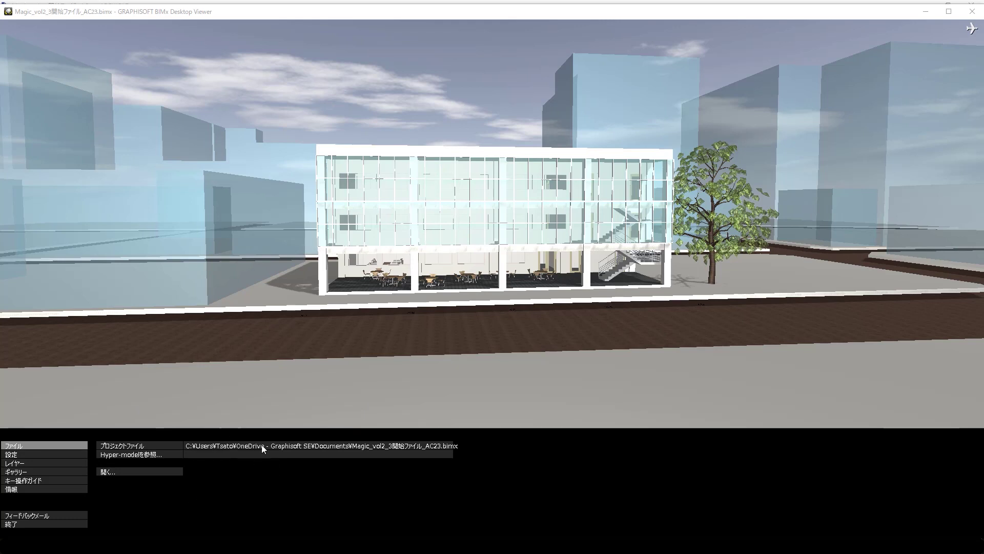
Step: Show the viewer's 設定: ヘッドライト rendering, 天空 background, field of view 80
left_click(241, 471)
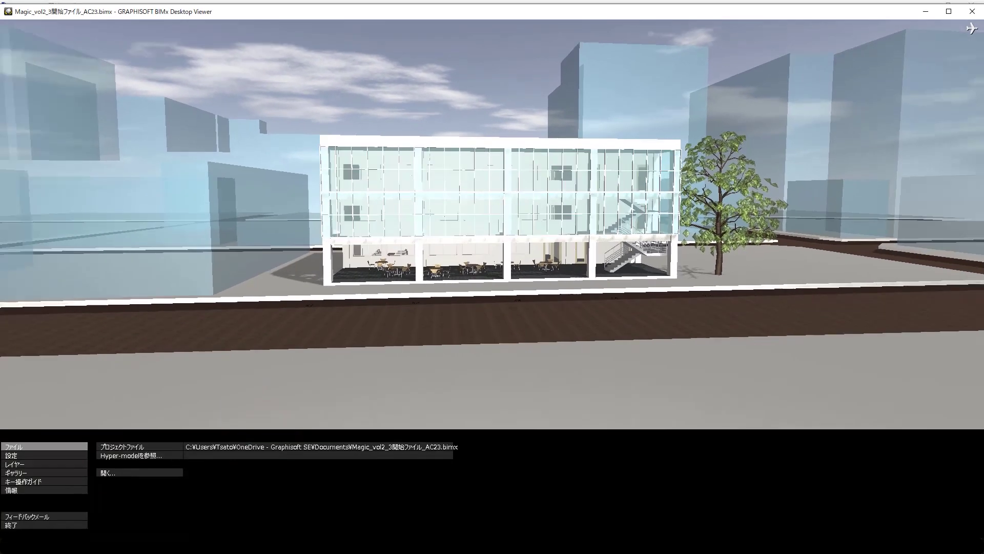
key("Escape")
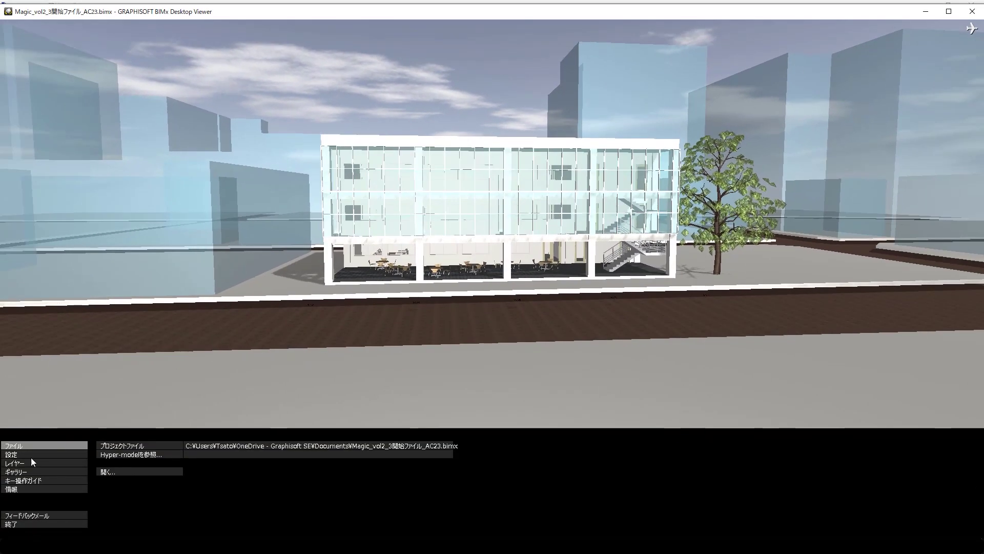
left_click(37, 456)
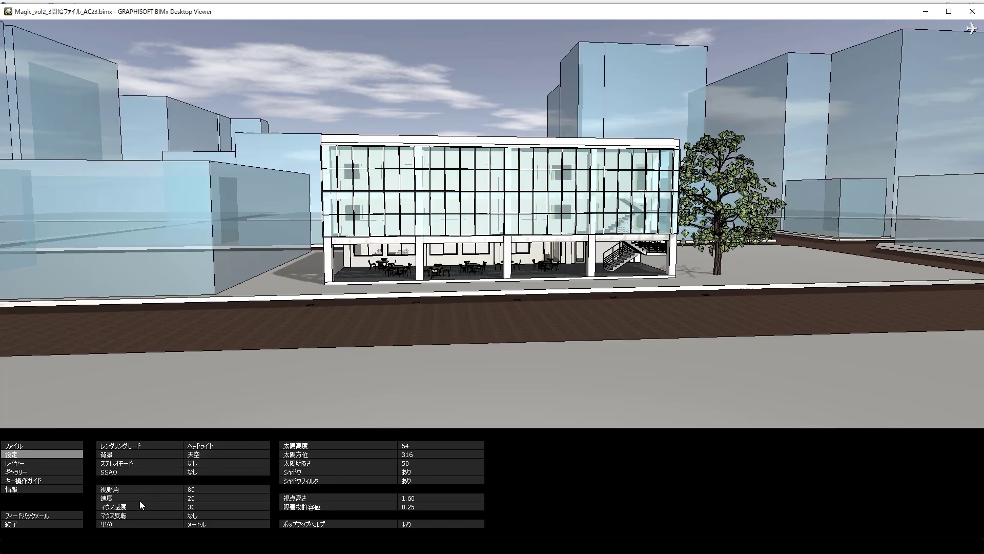
Step: Display the キー操作ガイド keyboard guide, then hide and restore the bottom menu
left_click(63, 479)
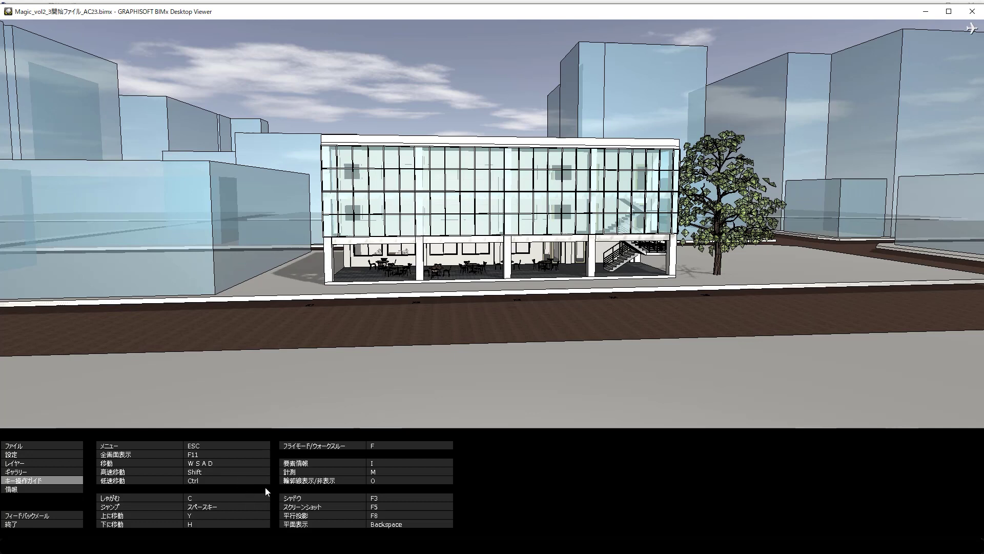
key("Escape")
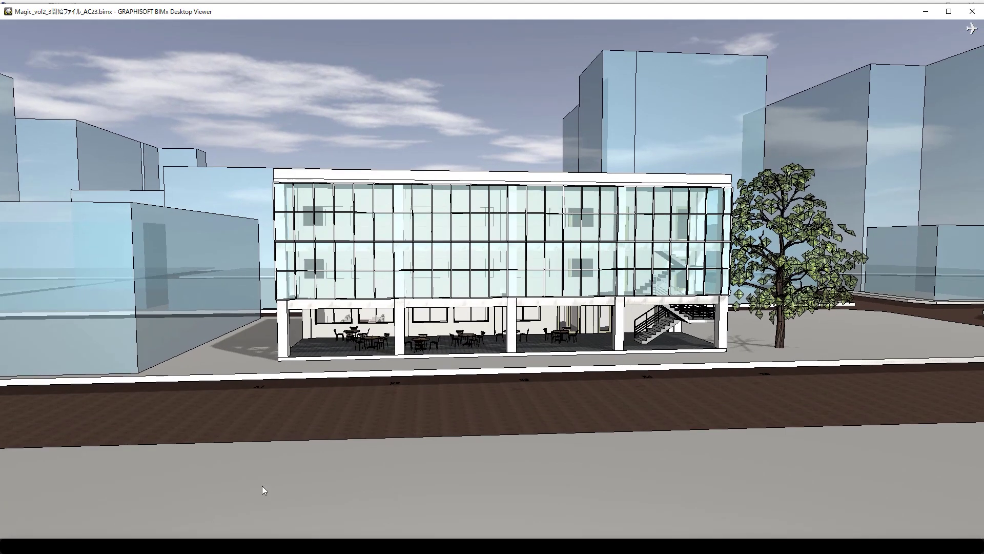
key("Escape")
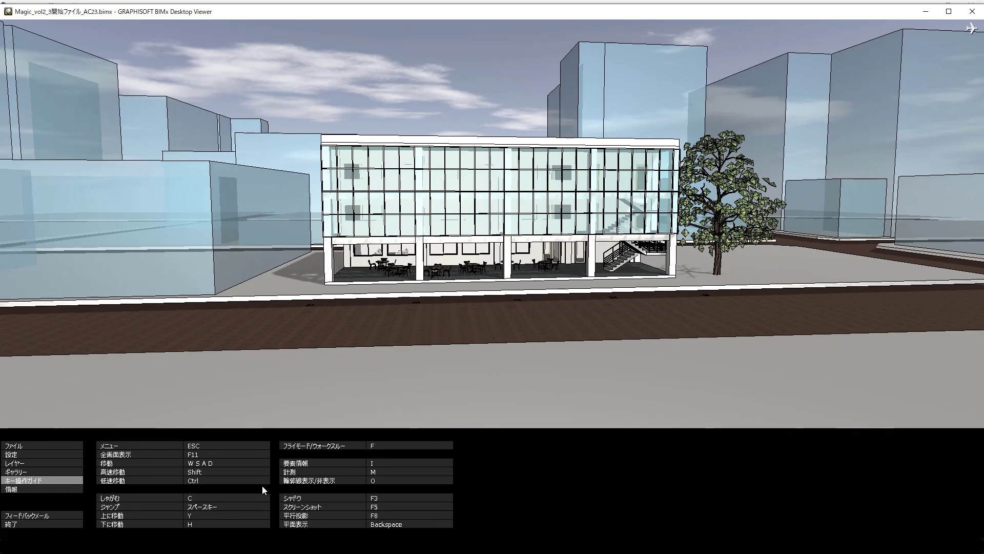
Step: Fly the camera around the building and up to the cut ground-floor cafe
key("Escape")
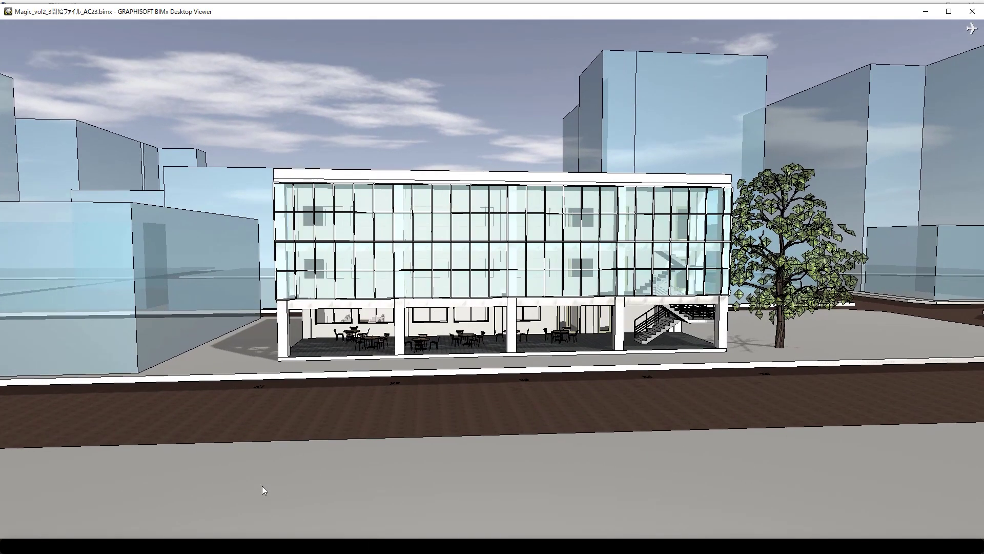
key("Down")
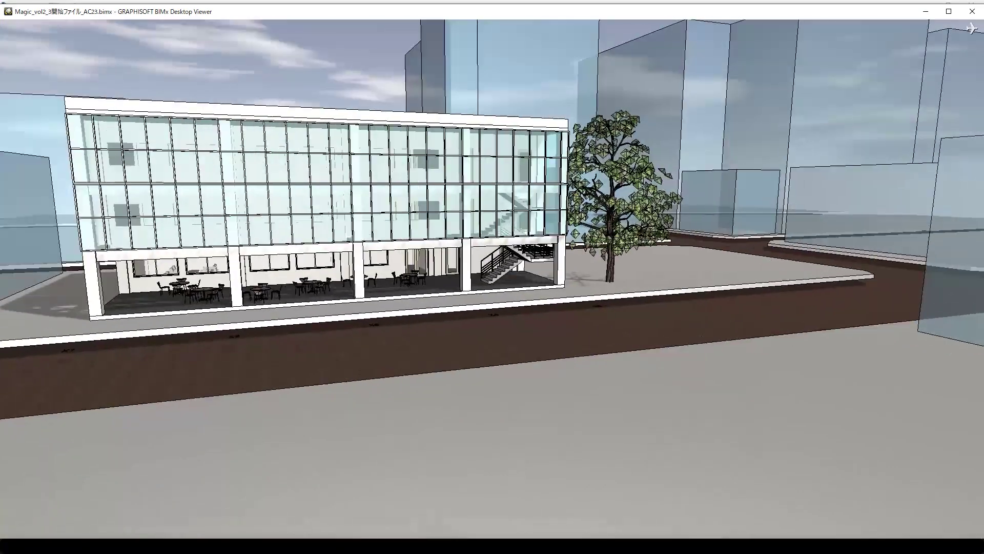
key("Up")
key("Down")
key("Right")
key("Left")
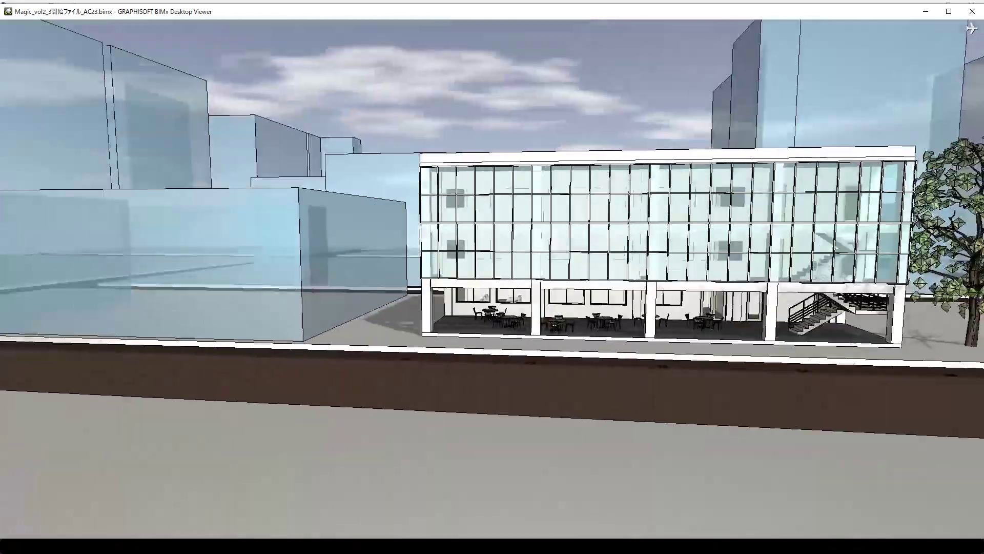
key("Up")
key("Right")
key("Up")
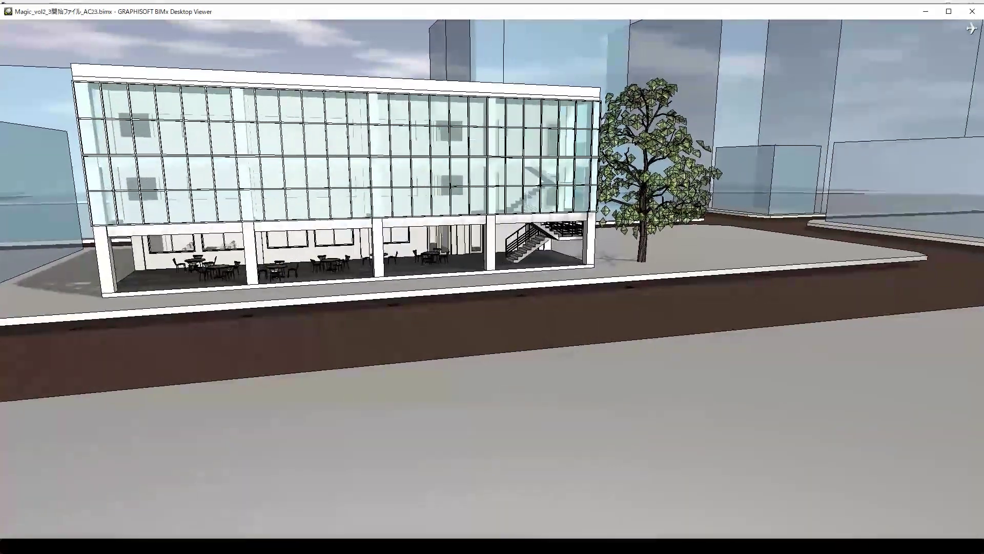
key("Up")
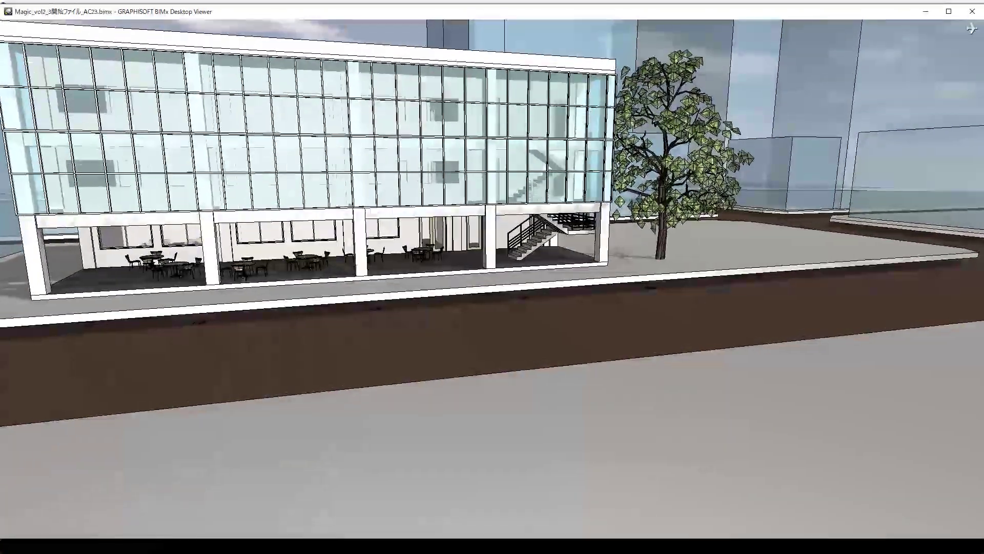
key("Up")
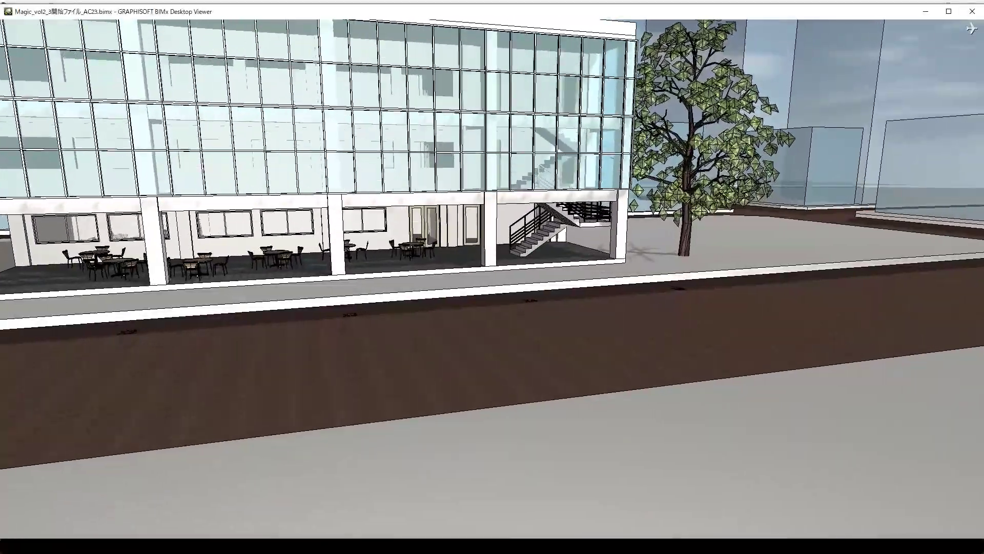
key("Up")
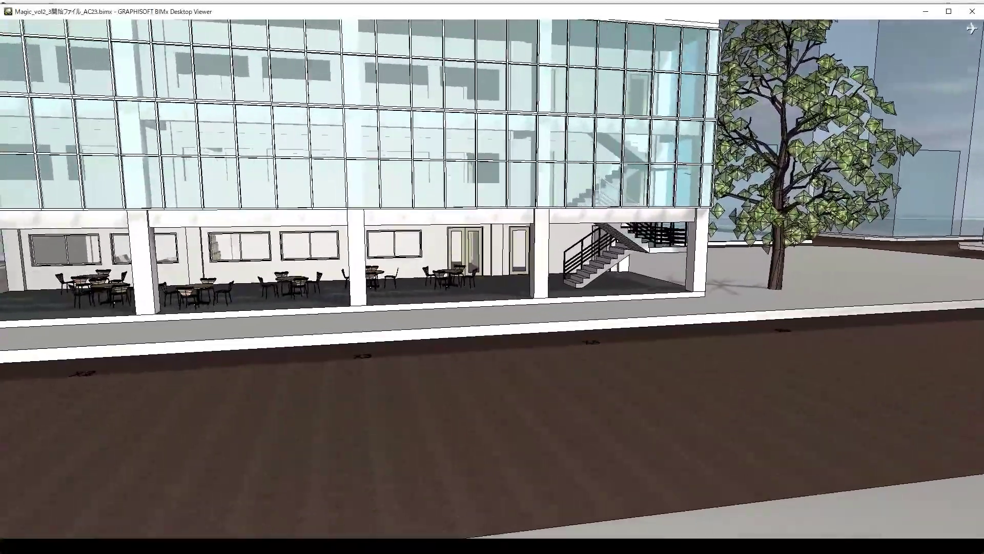
key("Up")
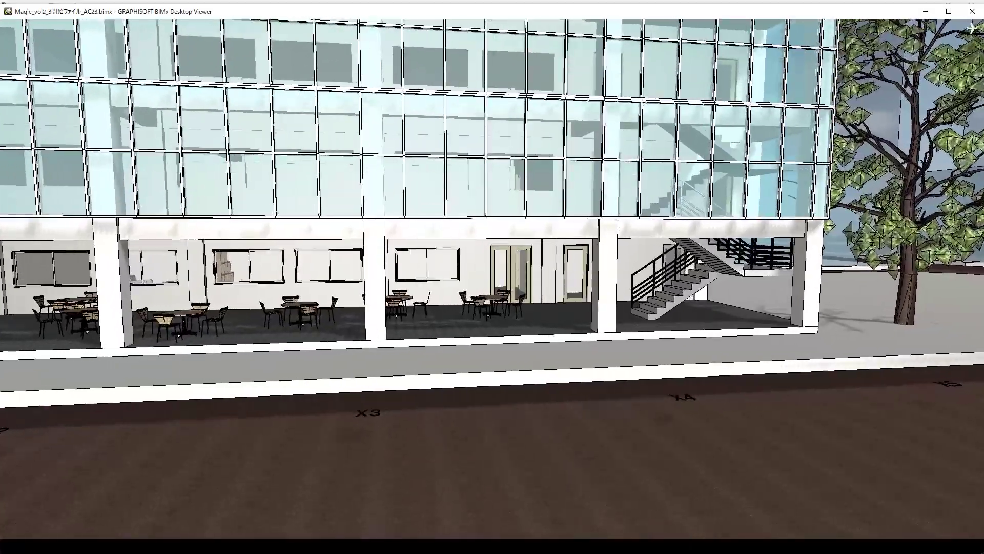
key("Up")
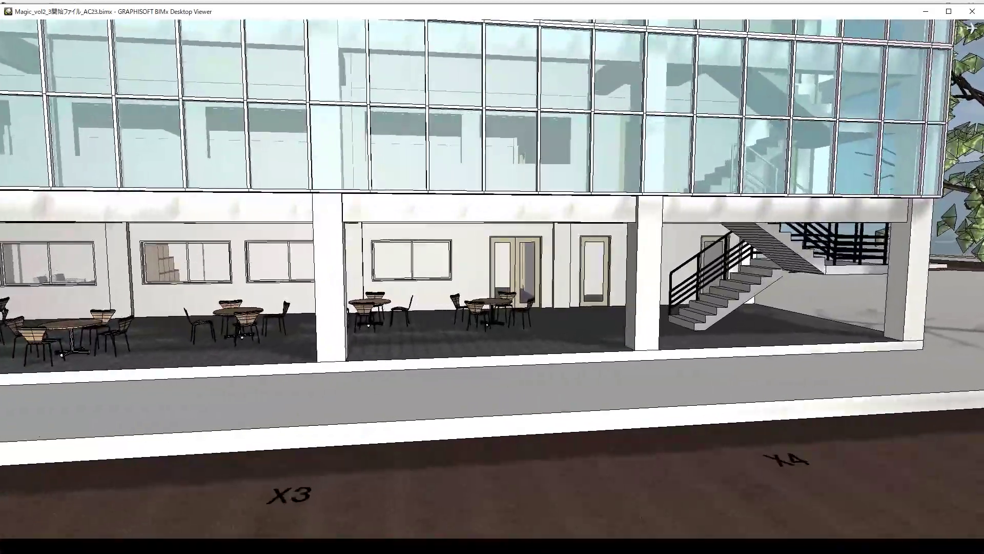
key("Up")
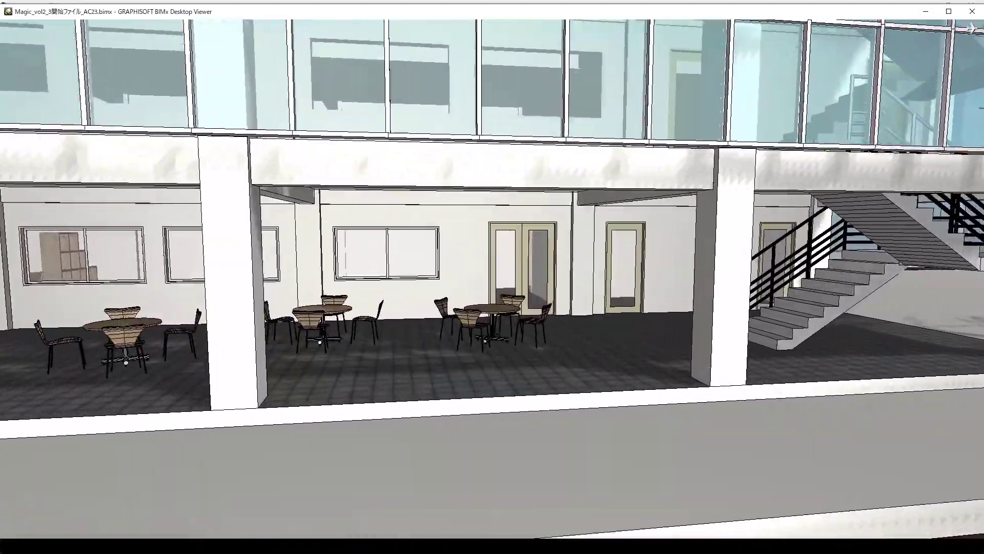
Step: Walk through the cafe and along the glazed frontage toward the stair and tree
key("Up")
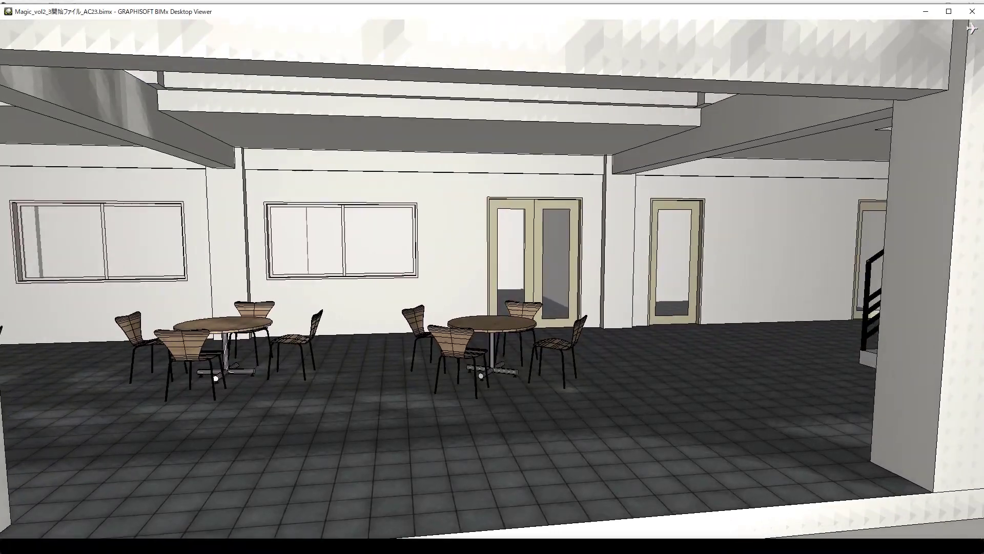
key("Left")
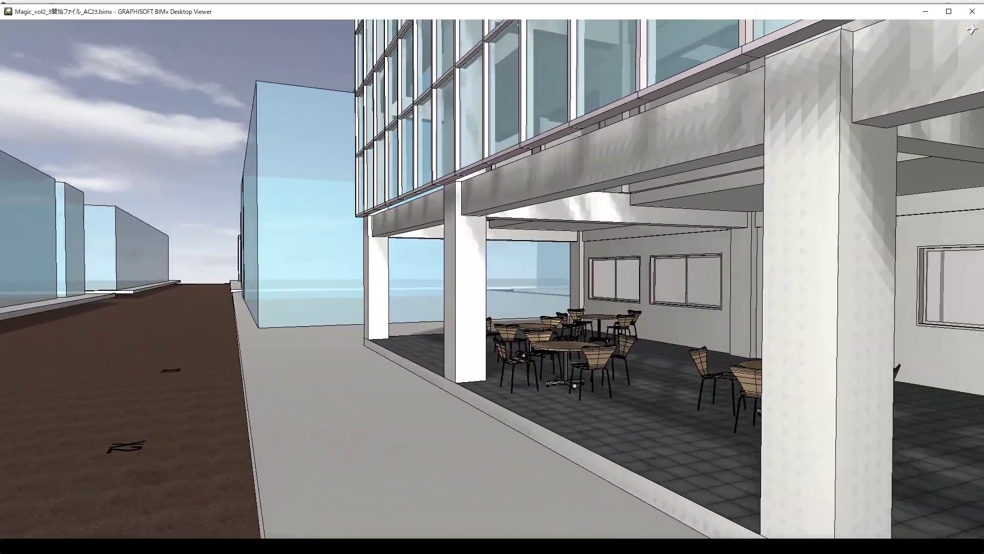
key("Right")
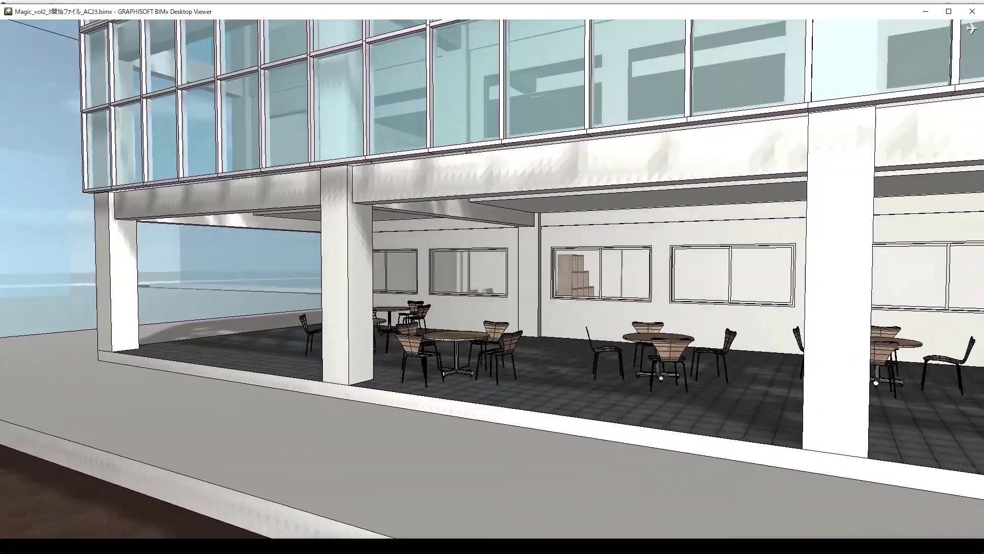
key("Left")
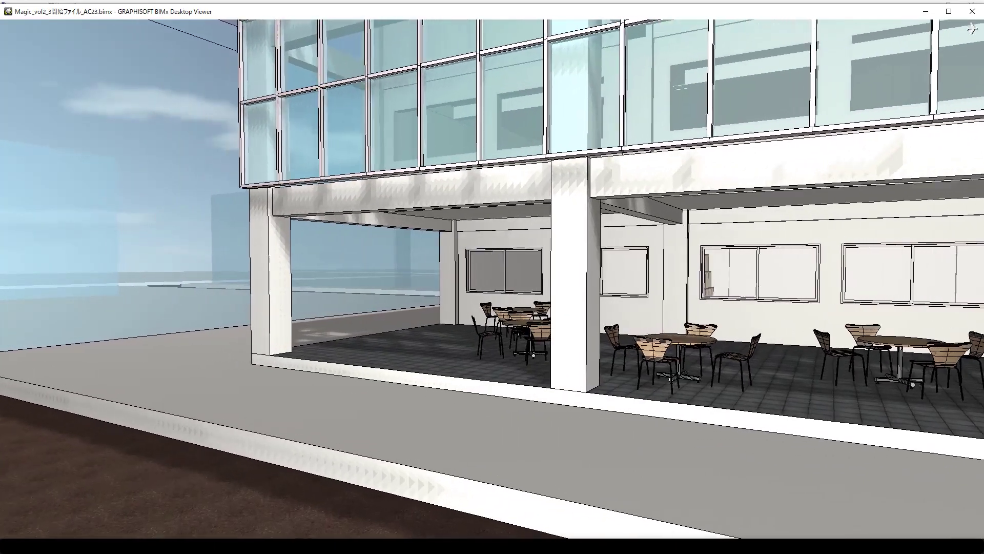
key("Right")
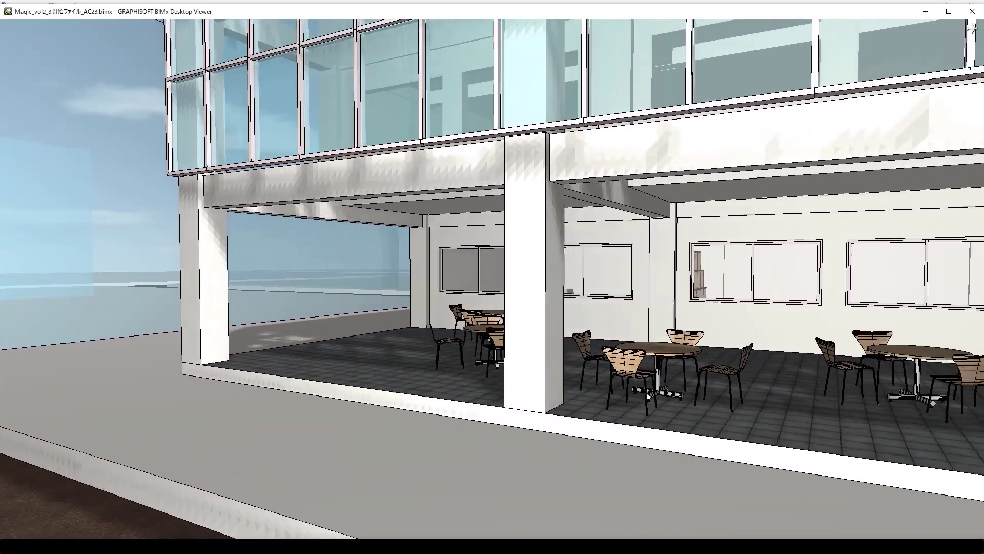
key("Right")
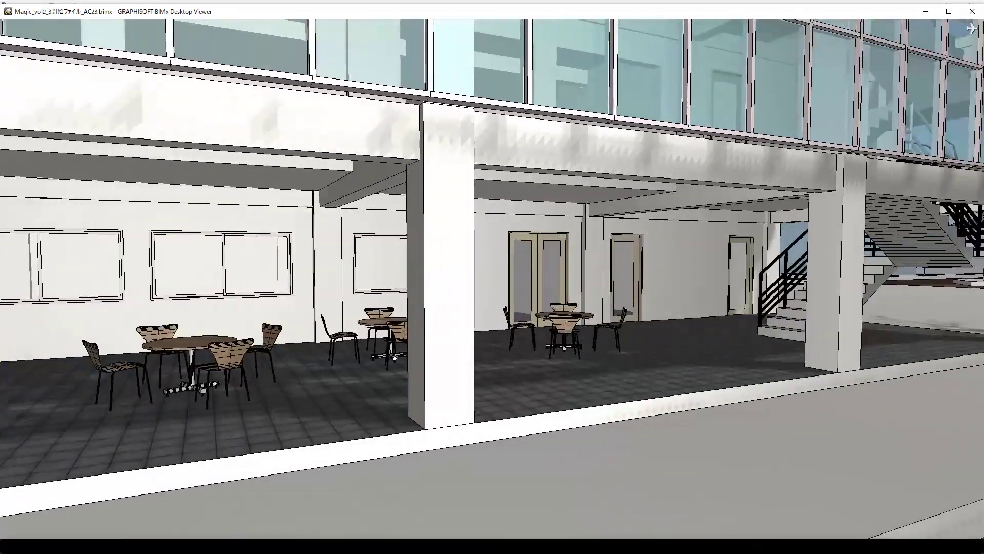
key("Right")
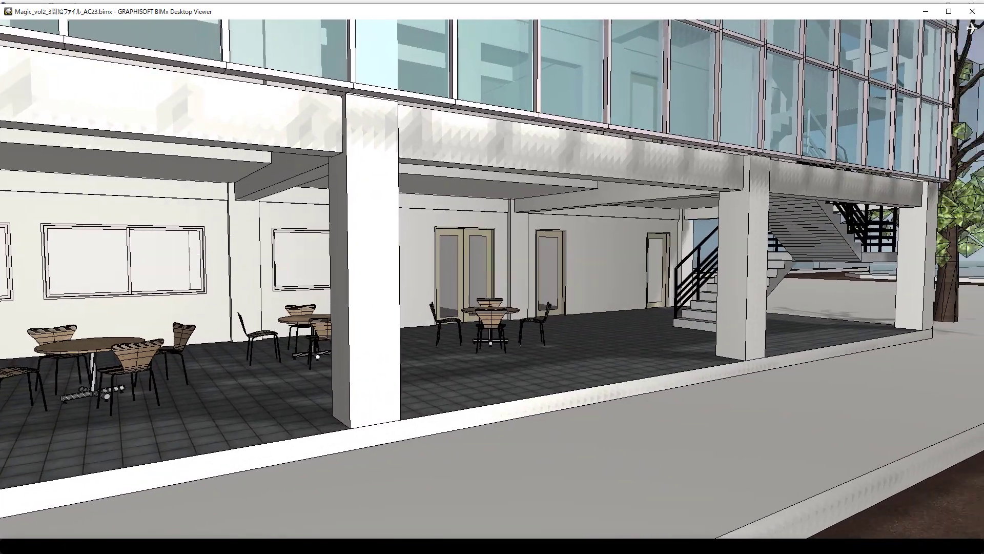
key("Down")
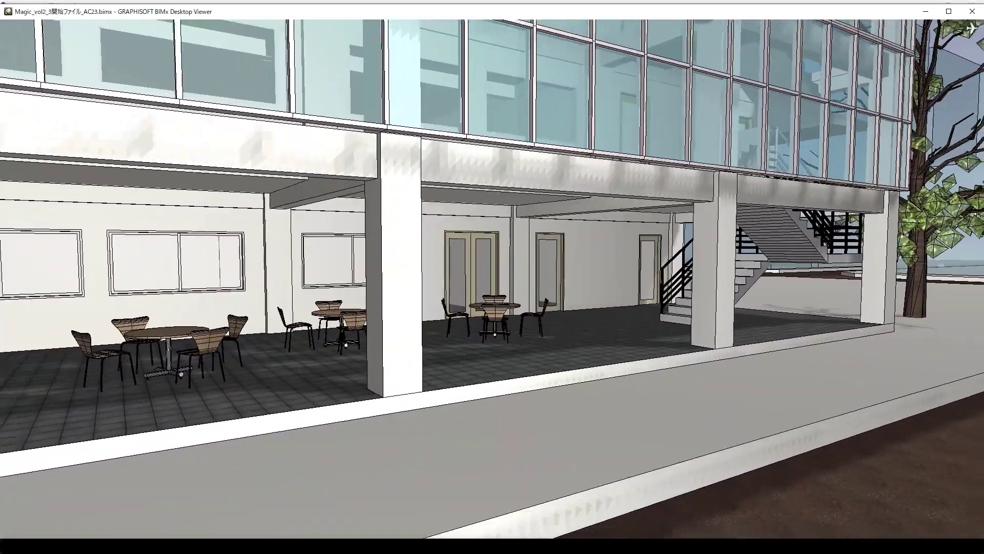
key("Page_Down")
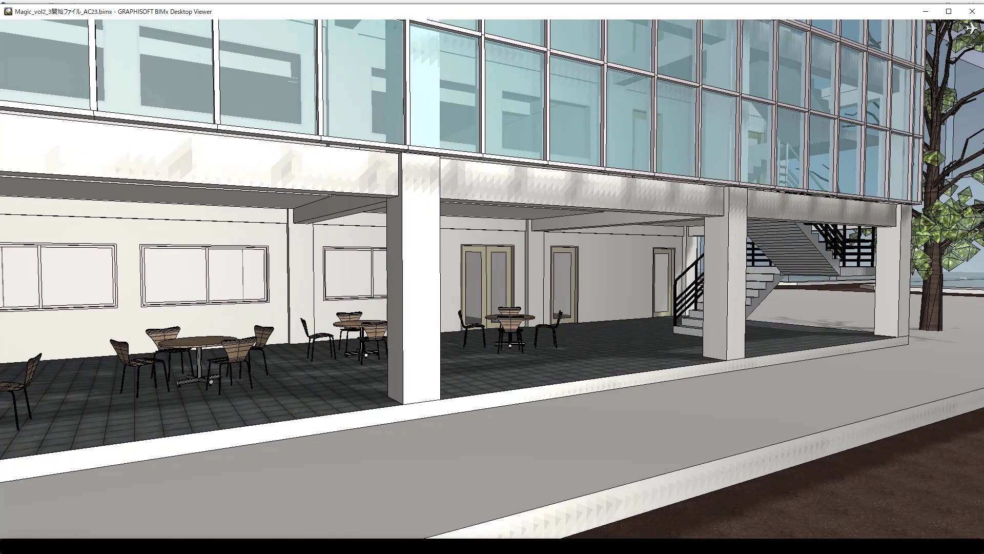
key("Page_Down")
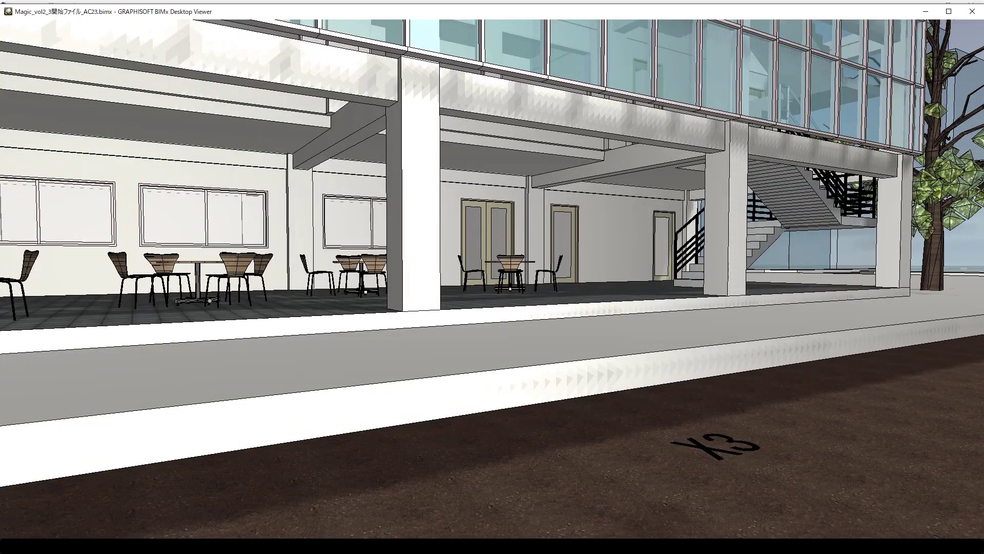
key("Up")
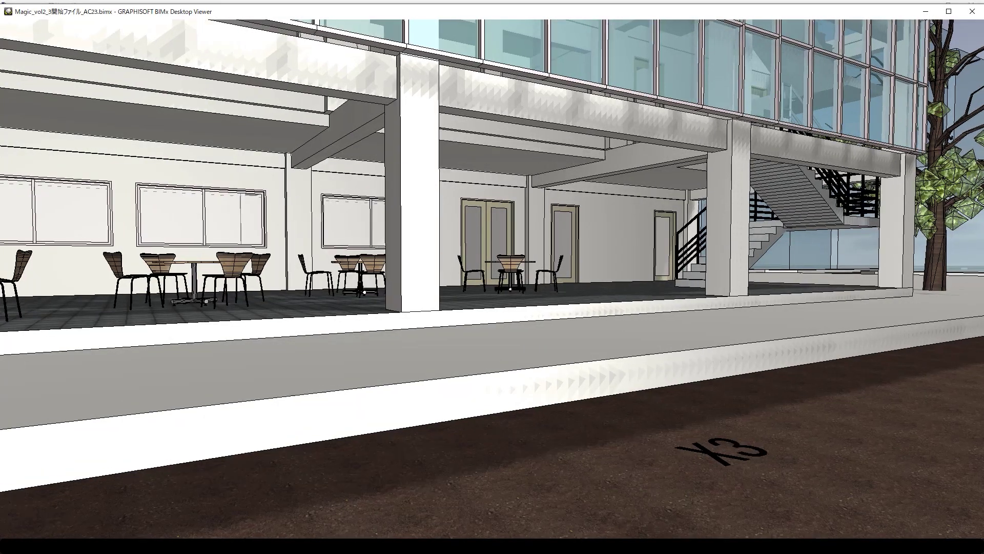
key("Right")
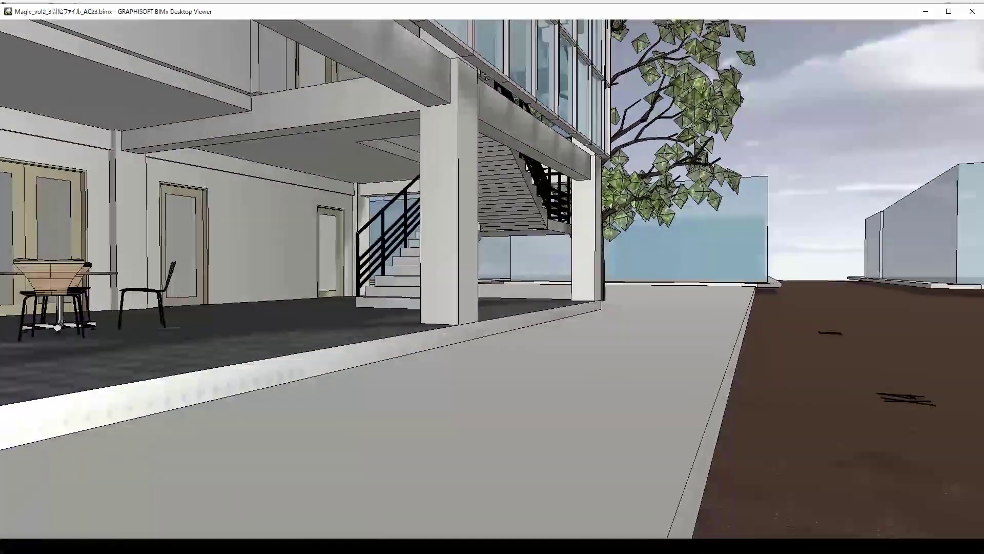
Step: Walk back into the cafe interior, then exit BIMx Desktop Viewer with 終了
key("Left")
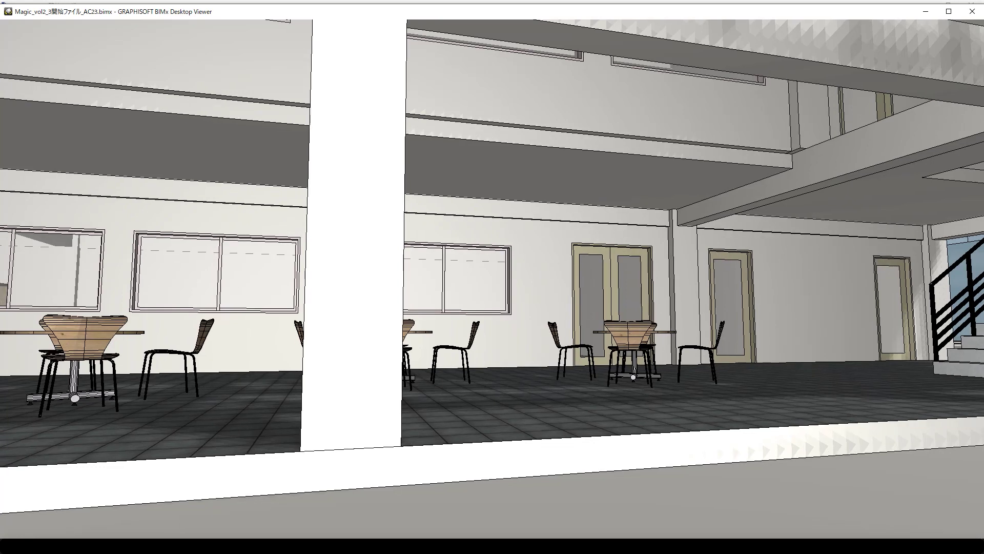
key("Escape")
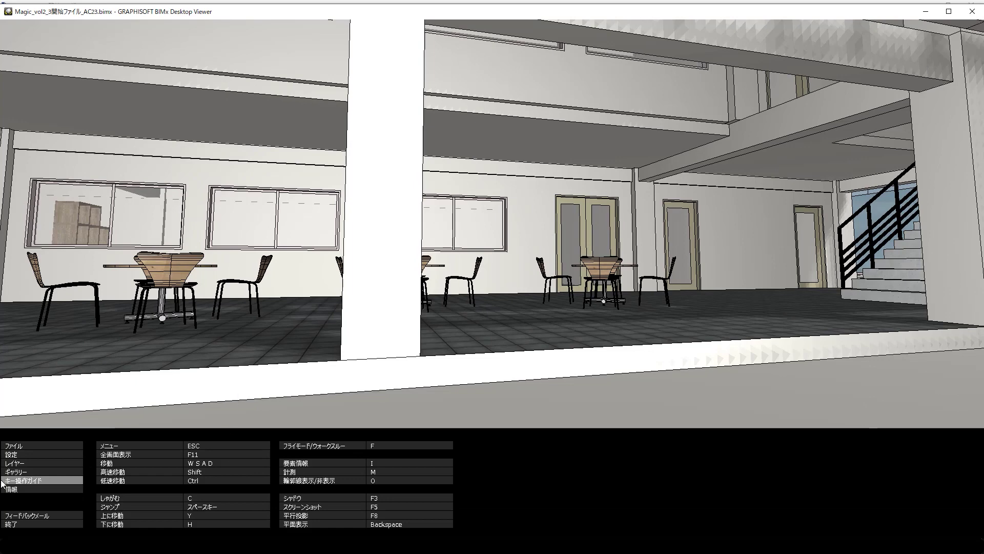
left_click(21, 527)
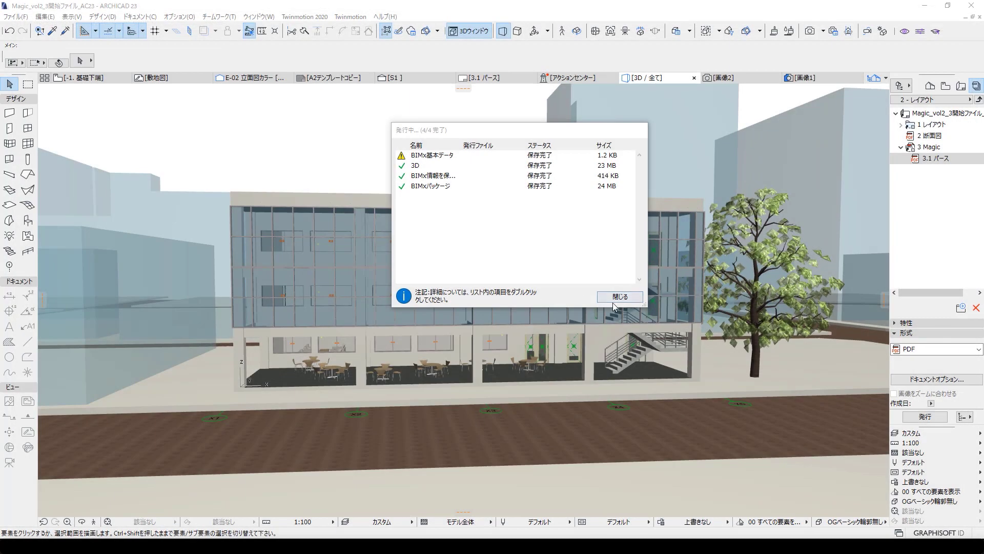
Step: Close the finished publishing report and show the Project Map in the Navigator
left_click(615, 297)
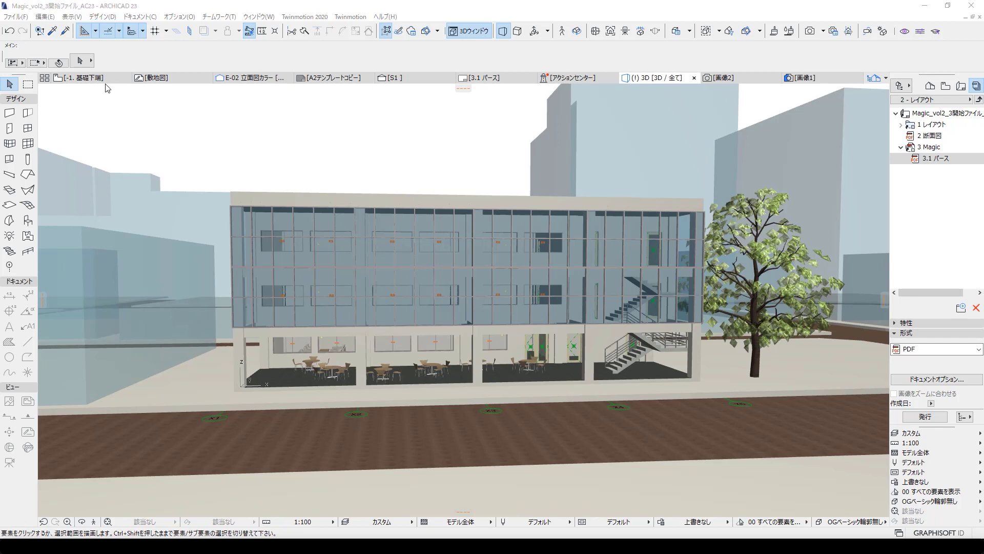
mouse_move(81, 78)
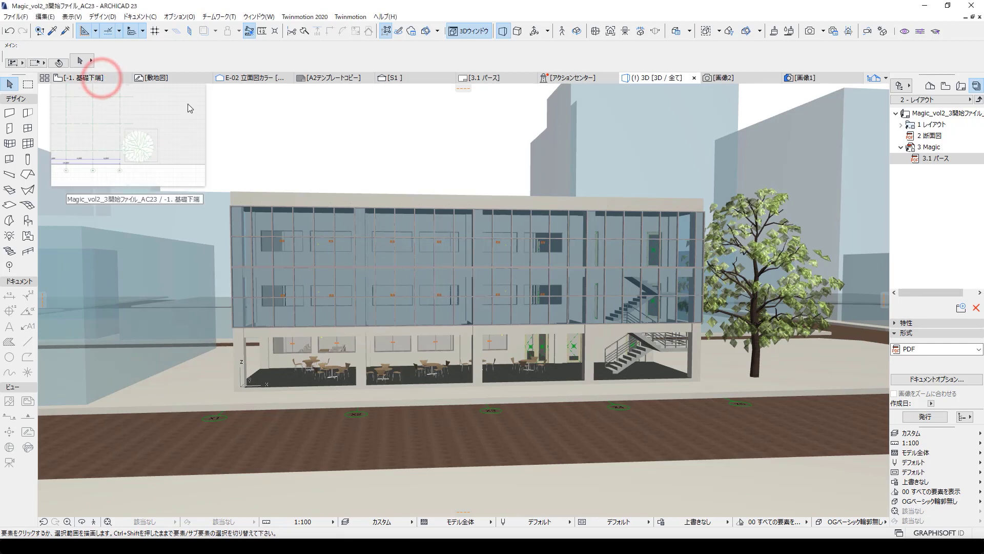
left_click(930, 86)
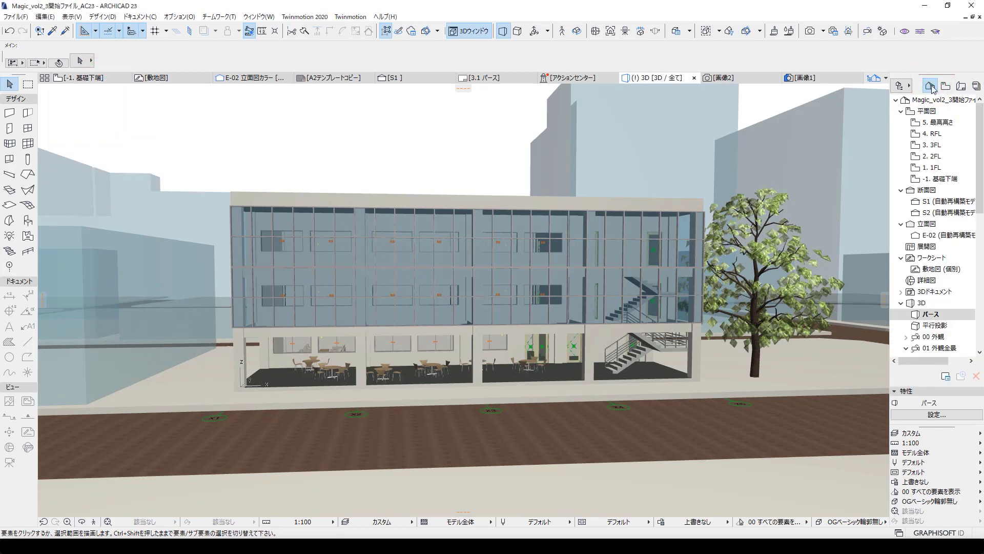
Step: Open the 1. 1FL floor plan with the 無地(2Dのみ) graphic override applied
double_click(930, 167)
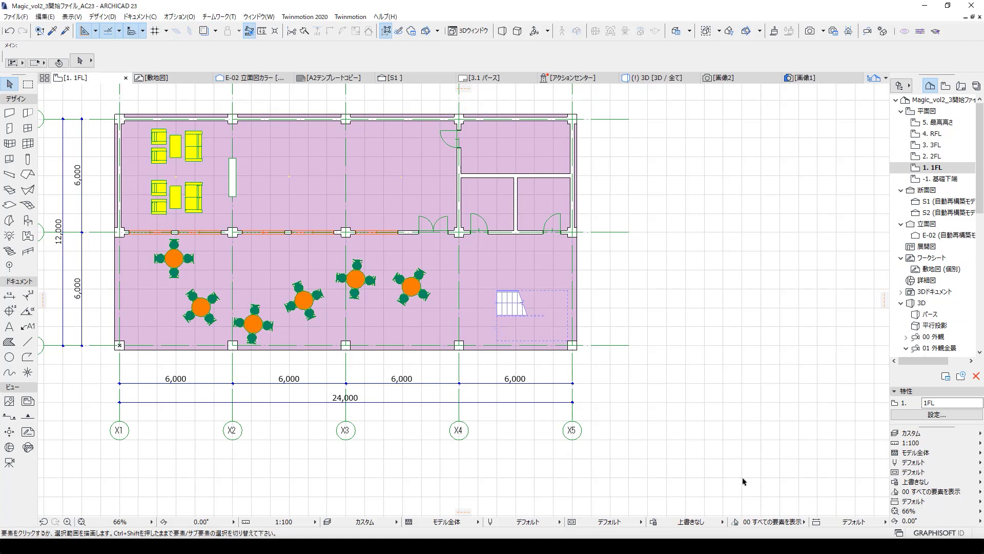
left_click(687, 521)
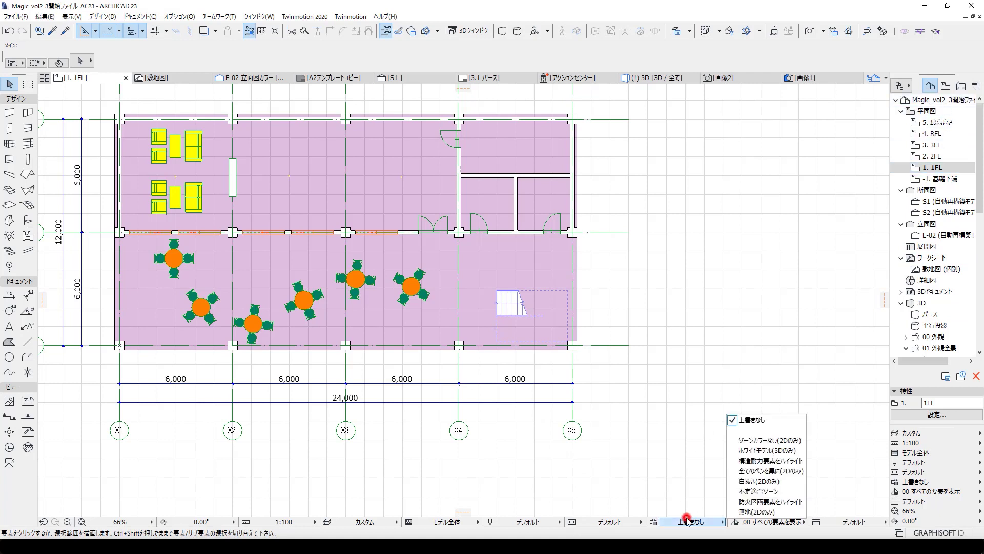
left_click(749, 512)
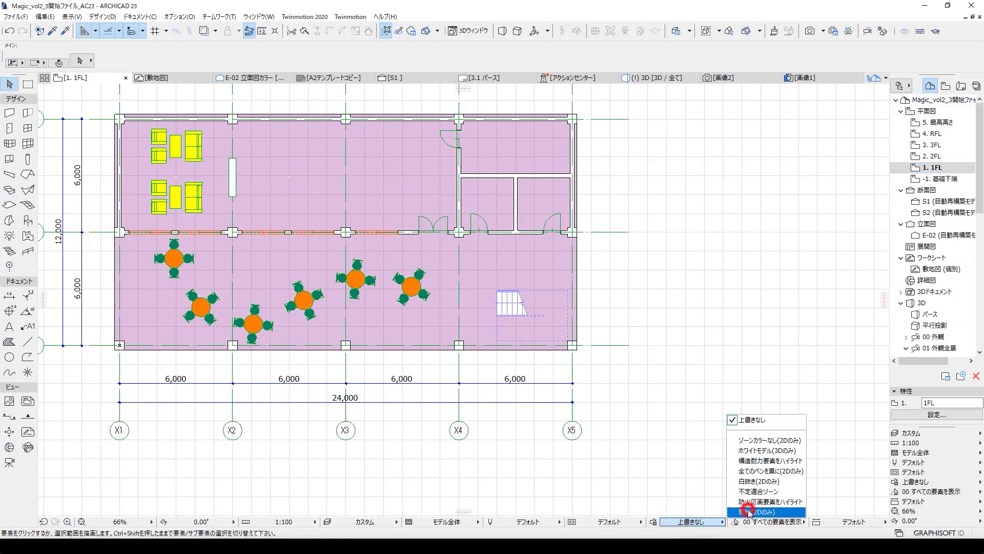
left_click(545, 523)
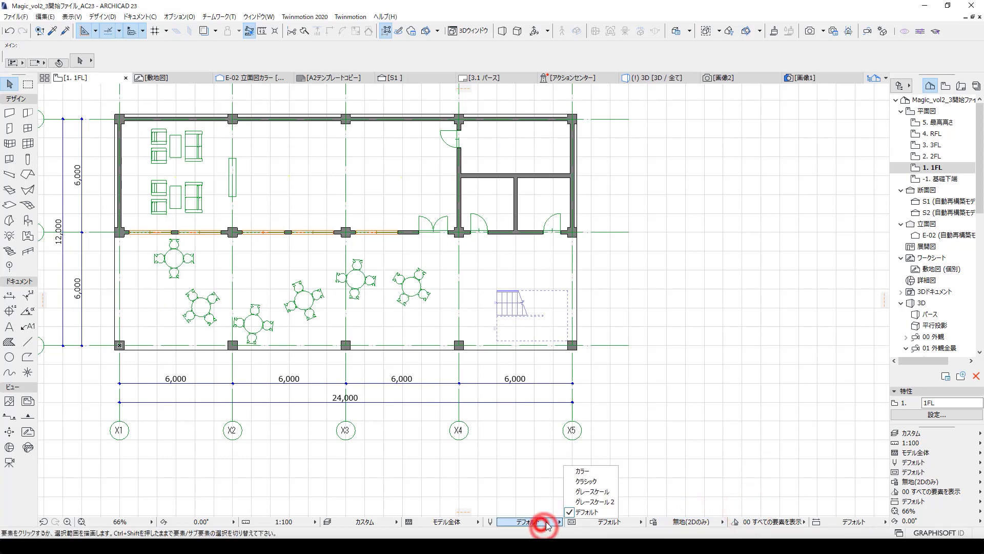
left_click(521, 452)
Step: Frame the plan on the doors and stair and pick the Marquee tool
scroll(533, 454, "up", 2)
scroll(533, 454, "up", 2)
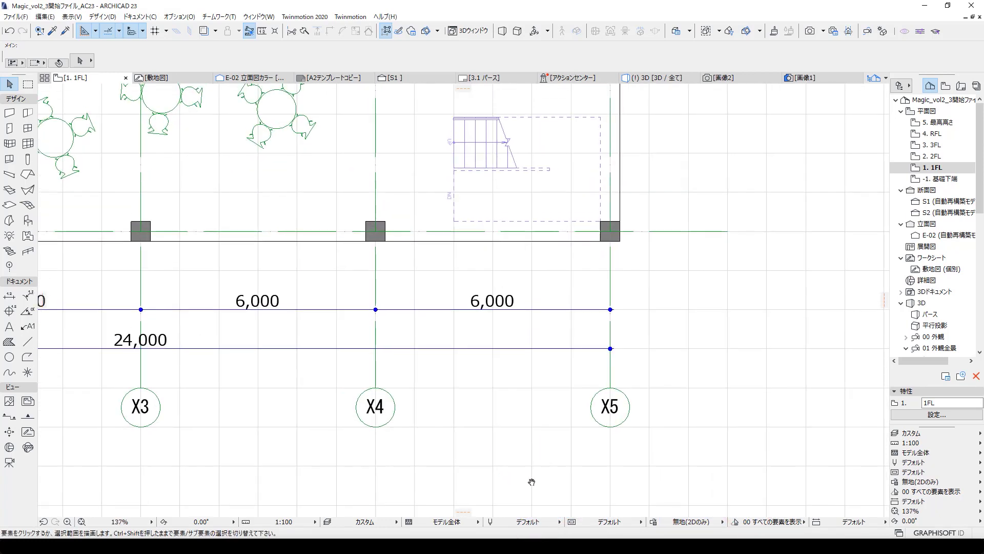
scroll(532, 482, "down", 2)
middle_click_drag(484, 458, 461, 513)
scroll(460, 400, "up", 1)
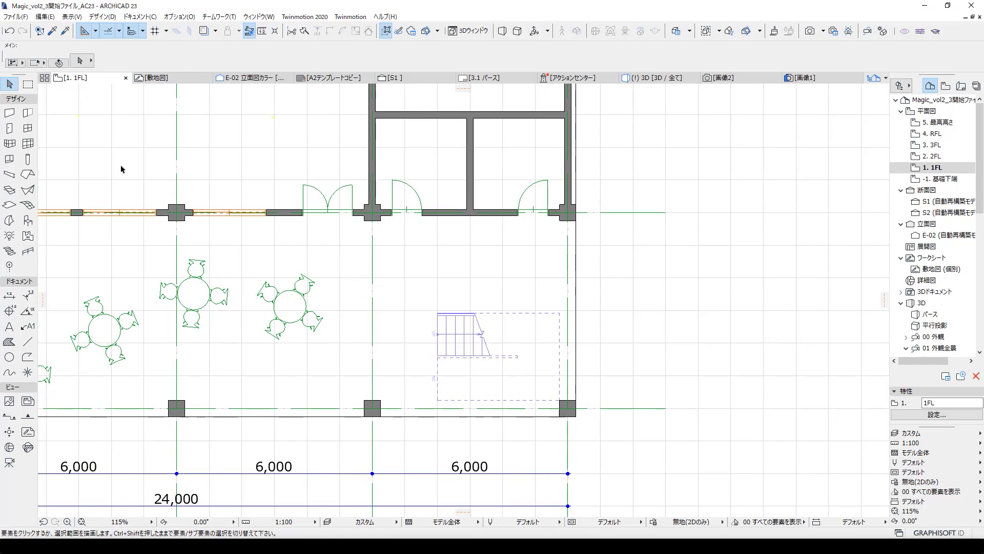
left_click(28, 84)
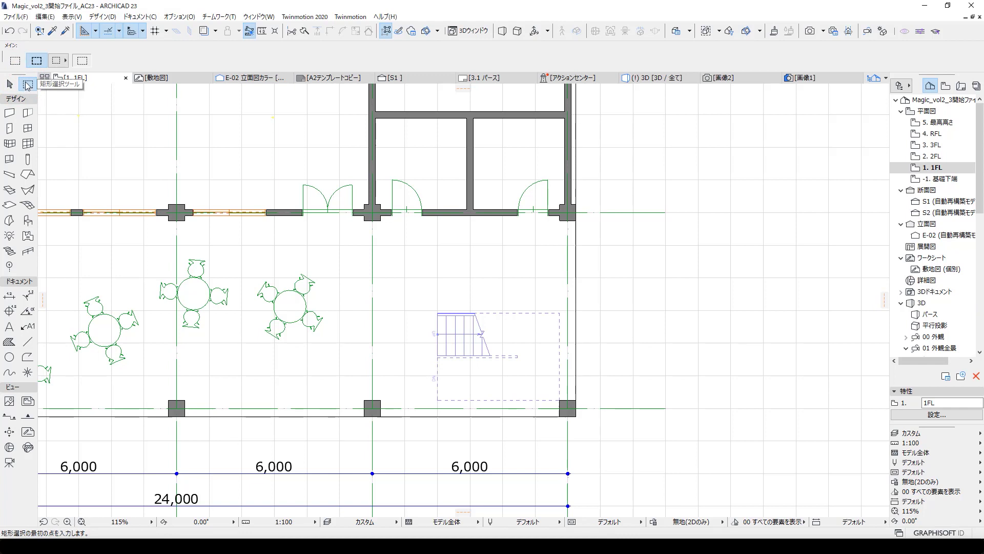
Step: Draw a rectangular marquee around the doors and stair, then orbit it in 3D
left_click(35, 61)
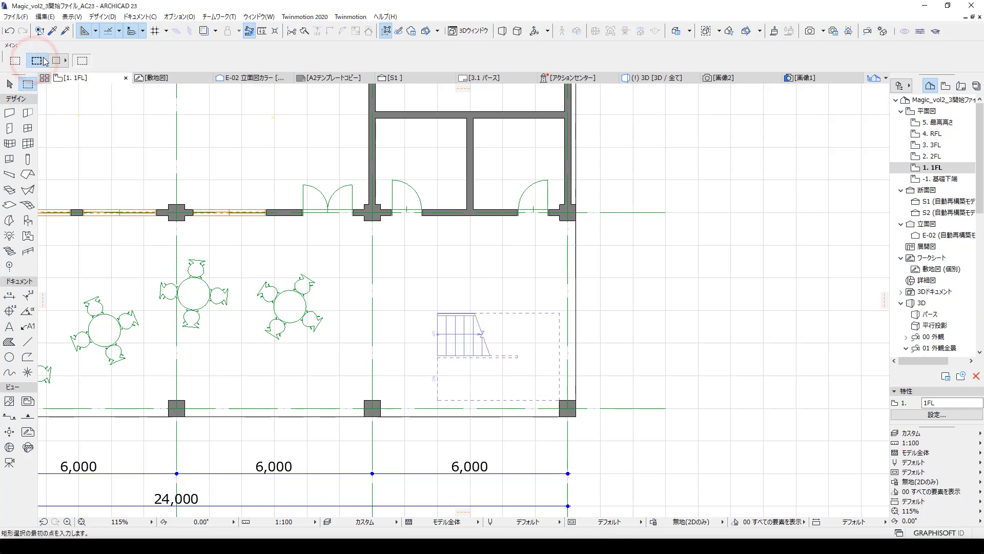
left_click(326, 162)
left_click(657, 437)
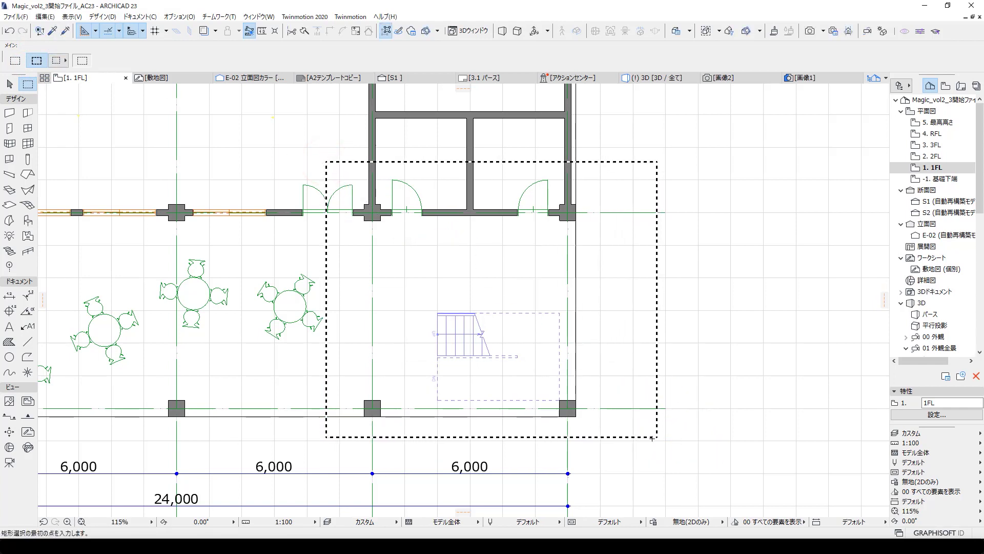
key("F5")
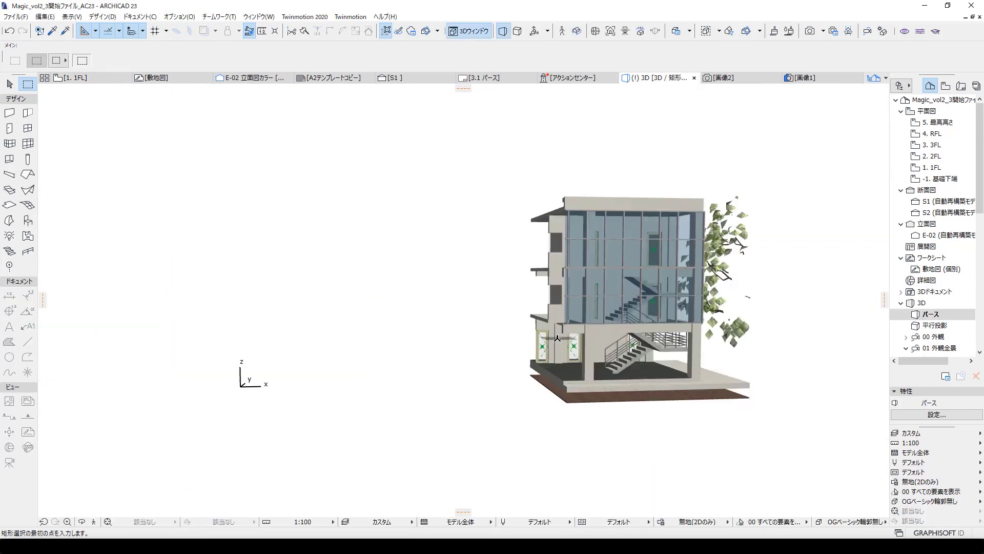
mouse_move(557, 338)
middle_mouse_down("shift")
mouse_move(636, 336)
mouse_move(605, 328)
middle_mouse_up("shift")
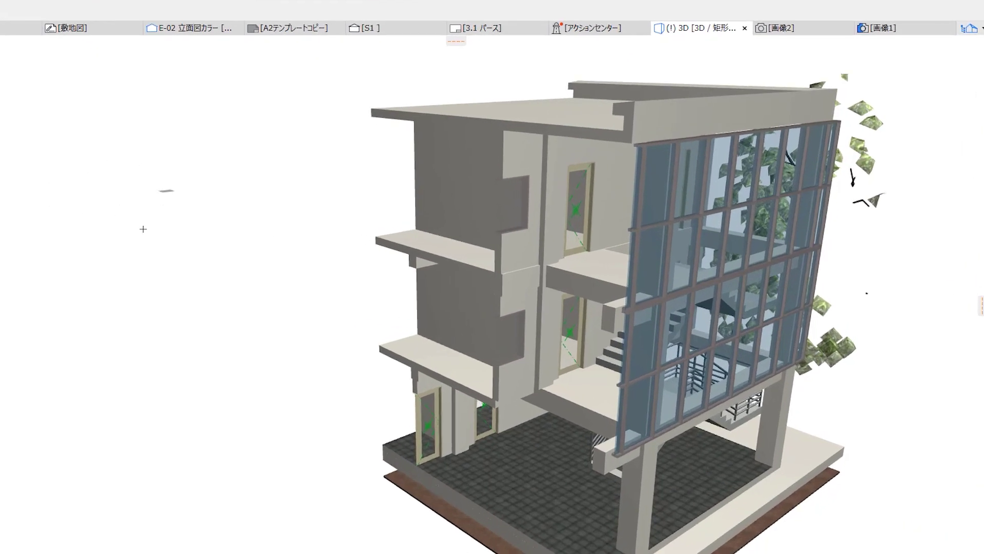
Step: Create the new 3D document 3D-04 from the marquee-cut 3D view
right_click(202, 209)
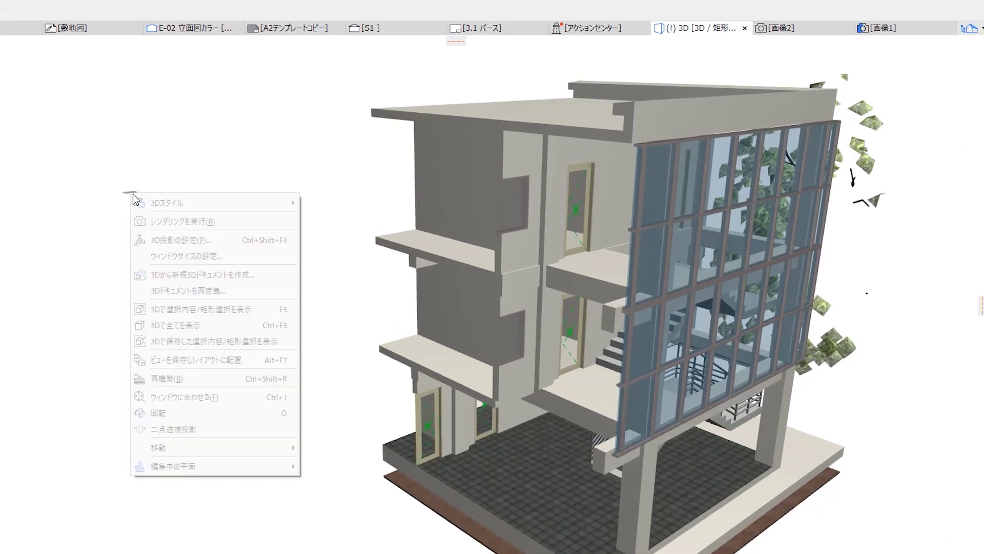
left_click(210, 278)
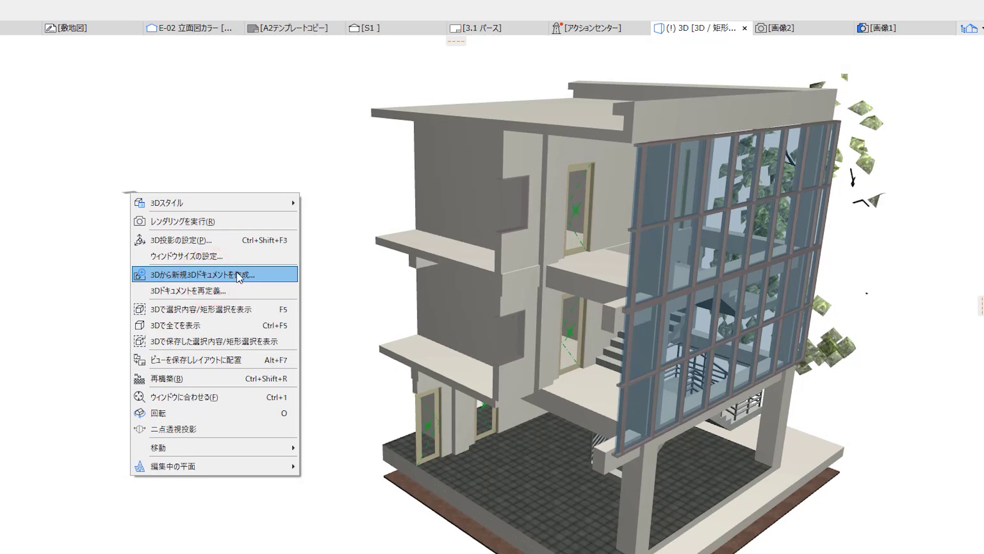
left_click(563, 215)
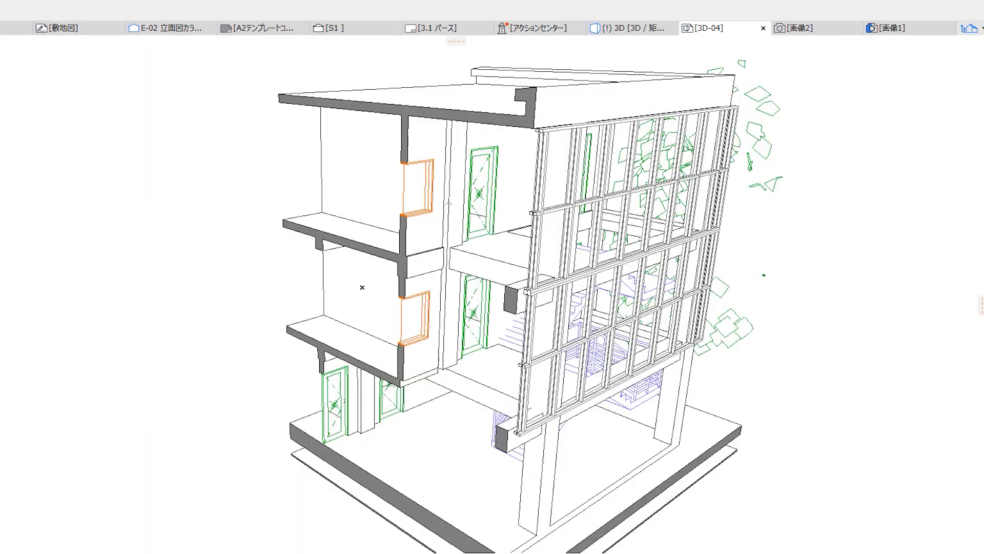
scroll(424, 190, "up", 3)
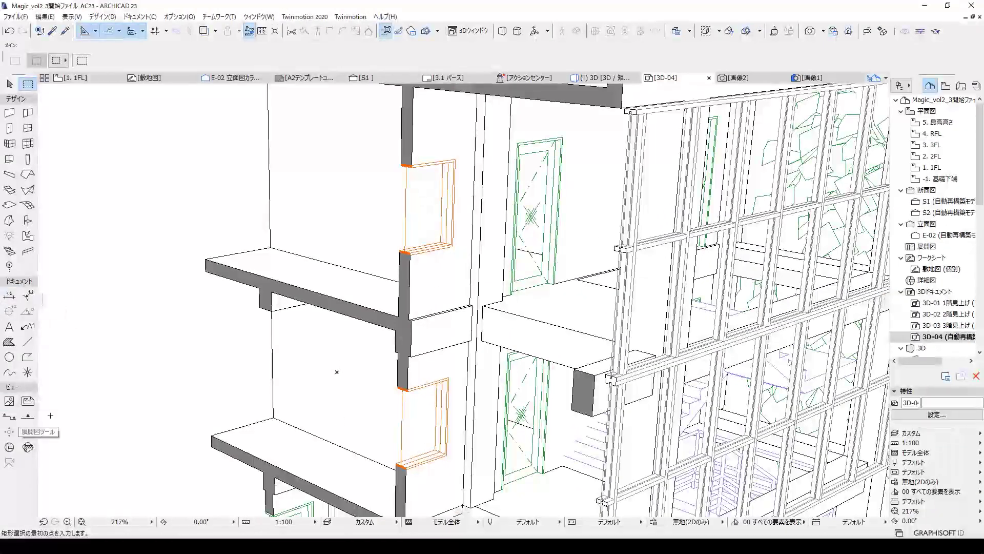
Step: With the Dimension tool active, pan the 3D-04 view to bring the door into frame
left_click(10, 295)
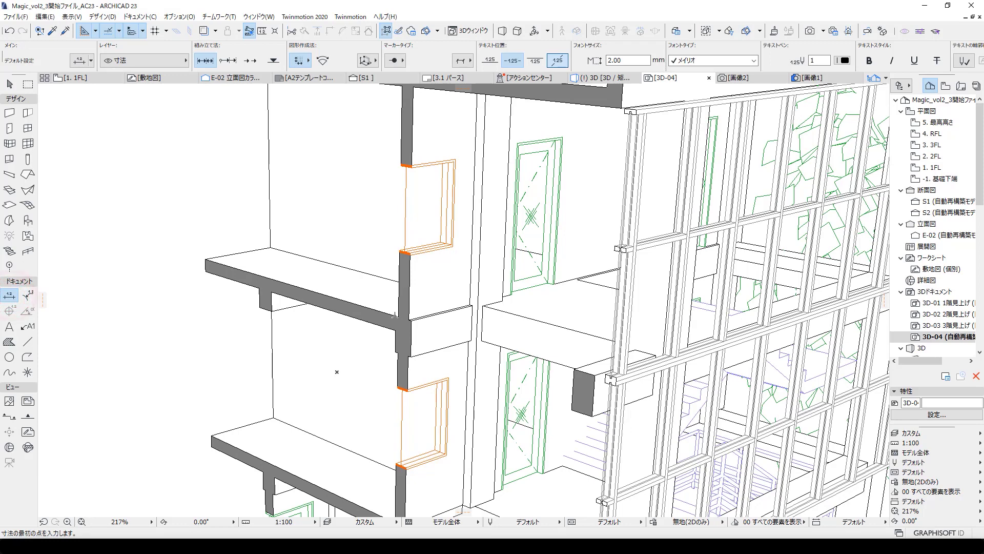
scroll(396, 319, "up", 3)
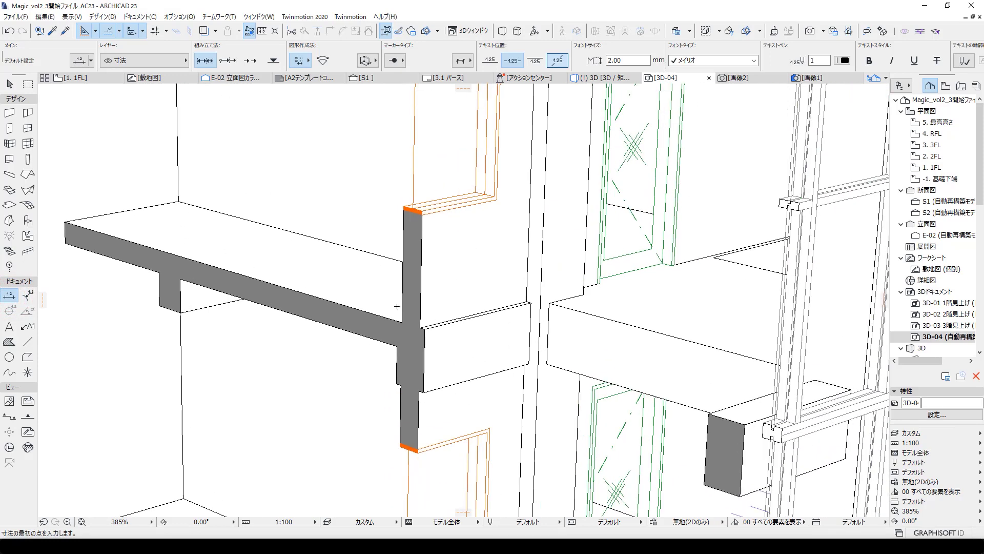
left_click(401, 324)
middle_click_drag(402, 323, 406, 388)
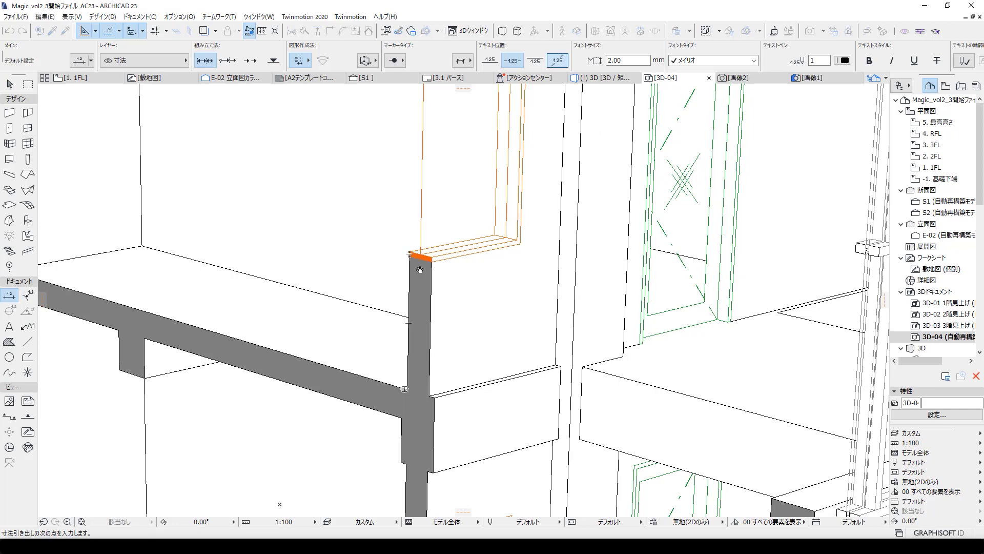
middle_click_drag(419, 270, 442, 319)
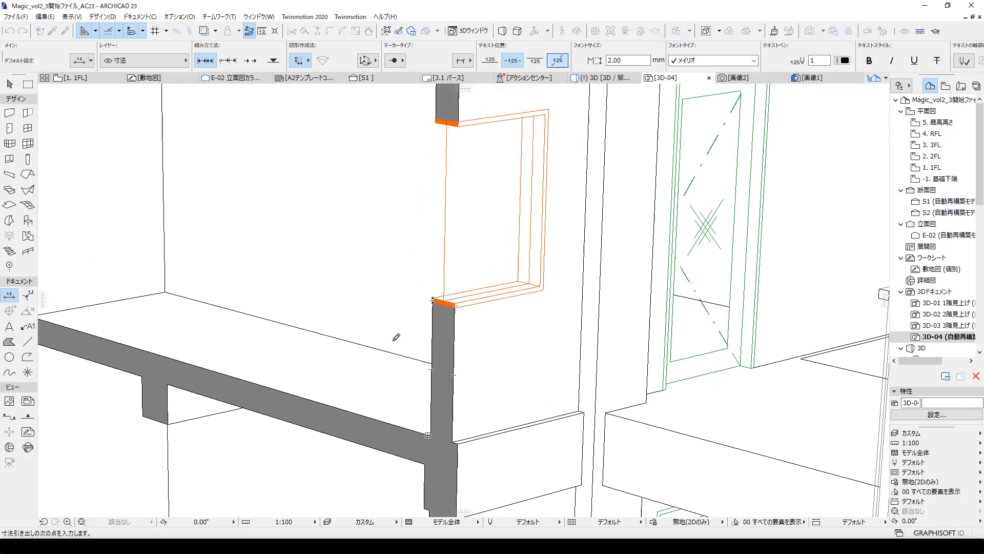
key("Escape")
middle_click_drag(690, 371, 738, 442)
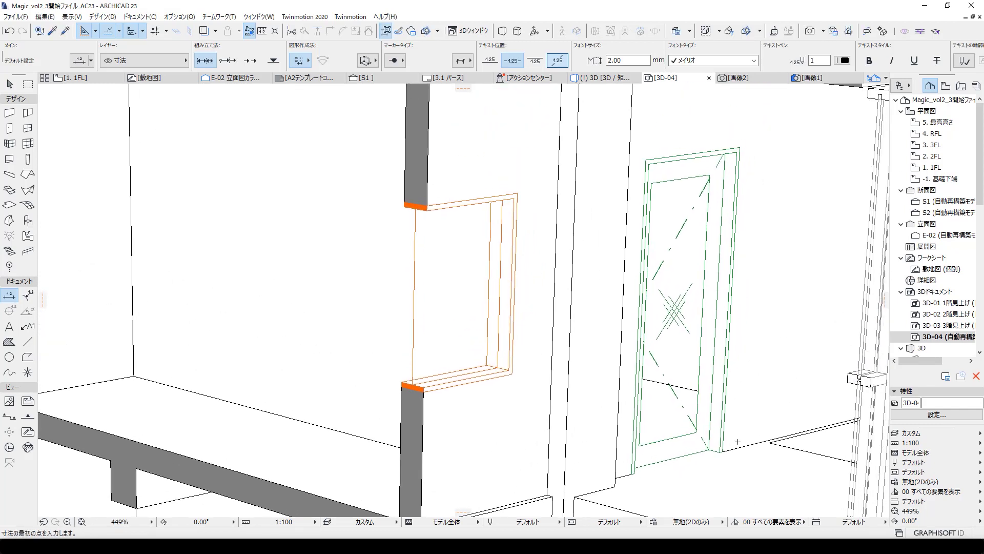
Step: Dimension the door's height as 2,100 with a vertical line placed beside it
left_click(725, 453)
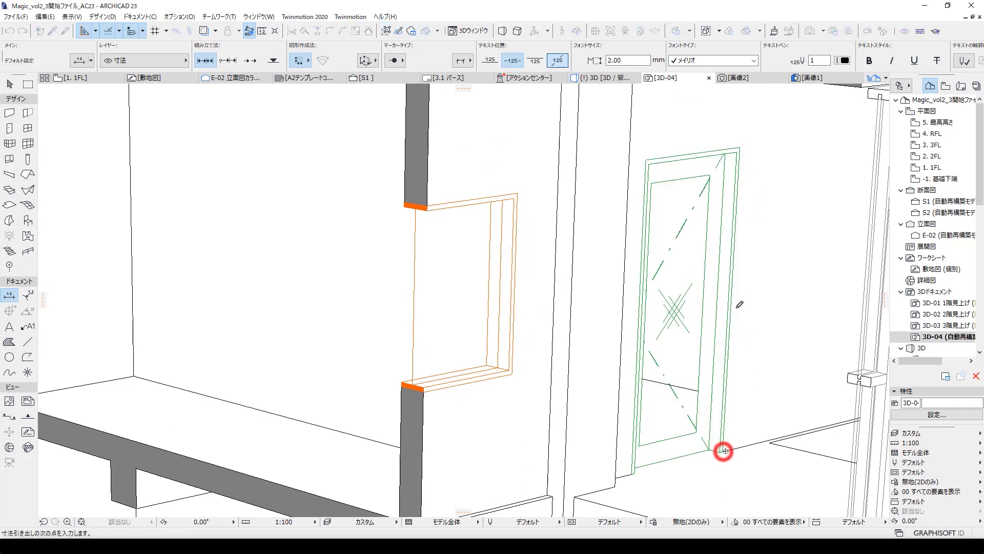
left_click(740, 148)
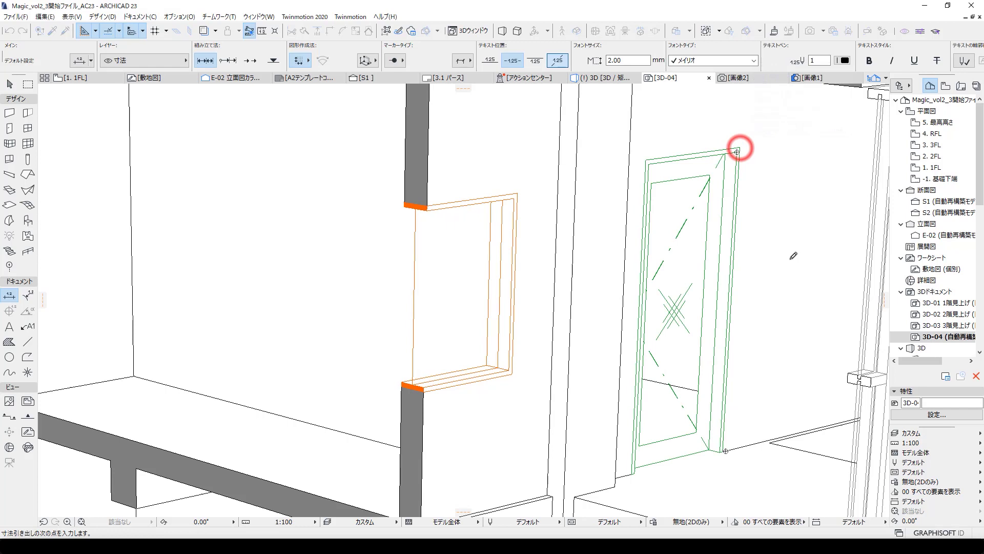
left_click(778, 199)
left_click(778, 199)
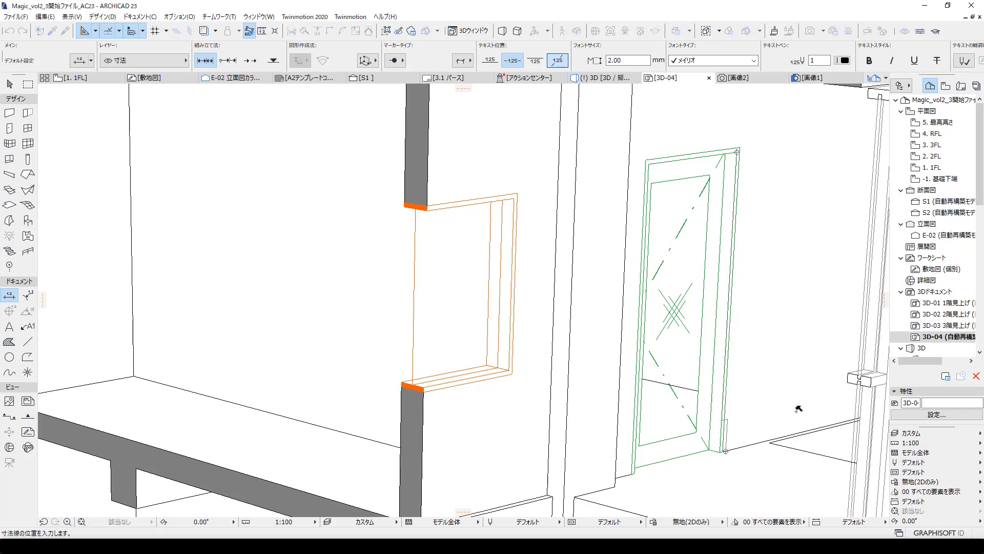
left_click(792, 434)
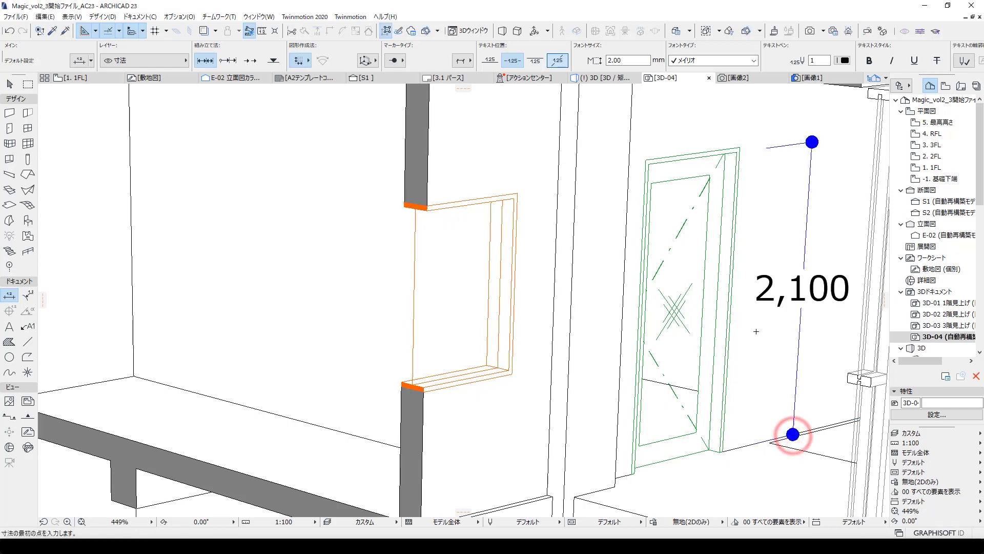
scroll(709, 358, "down", 2)
scroll(708, 329, "down", 1)
scroll(708, 330, "down", 2)
scroll(693, 308, "down", 1)
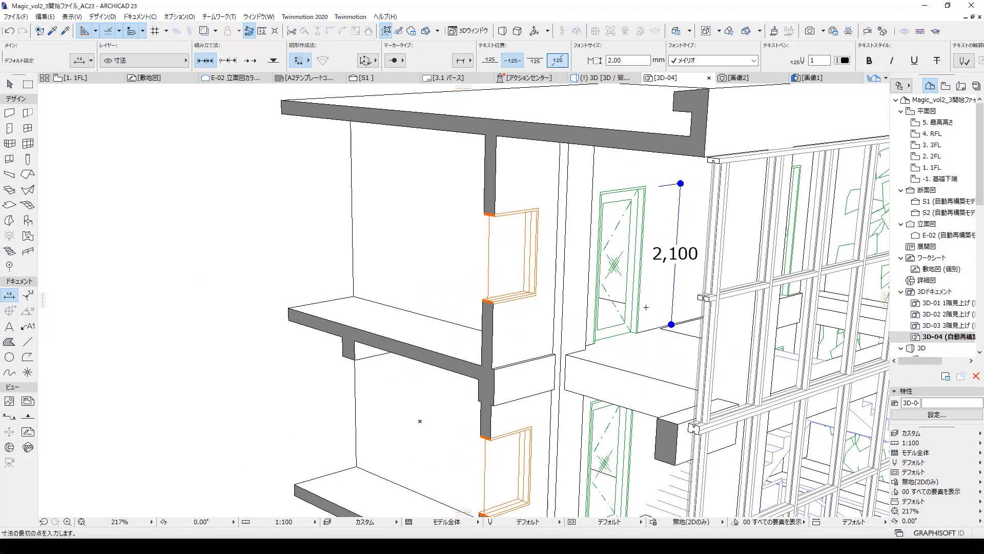
Step: Set the upper-floor door's height to 2200 in the Info Box, then deselect it
key("Escape")
left_click(626, 205)
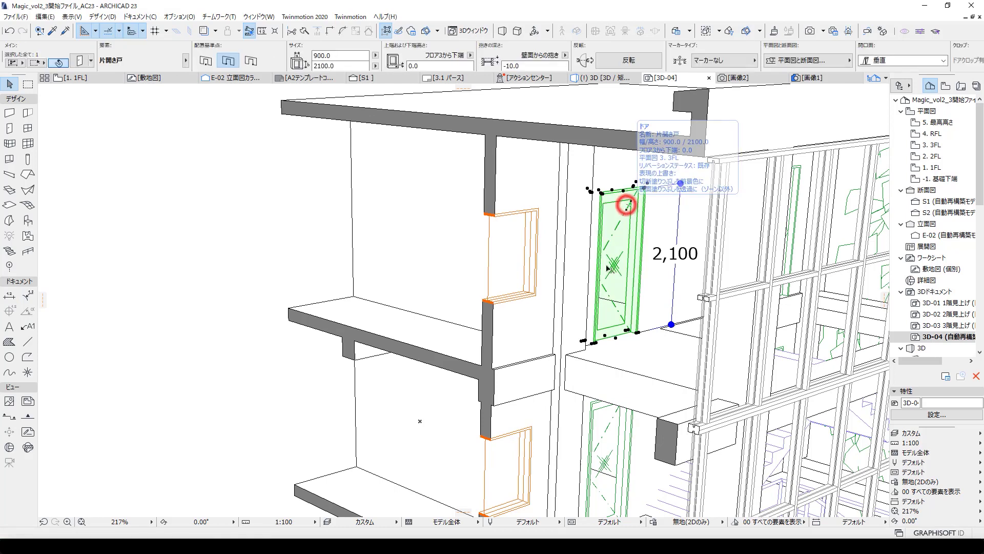
left_click(338, 65)
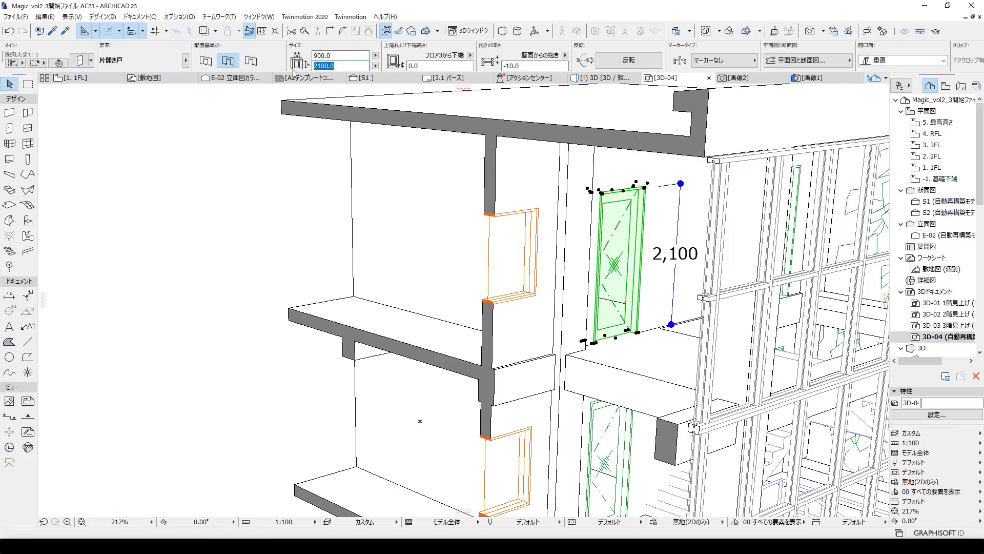
type("20")
key("BackSpace")
type("200")
key("Return")
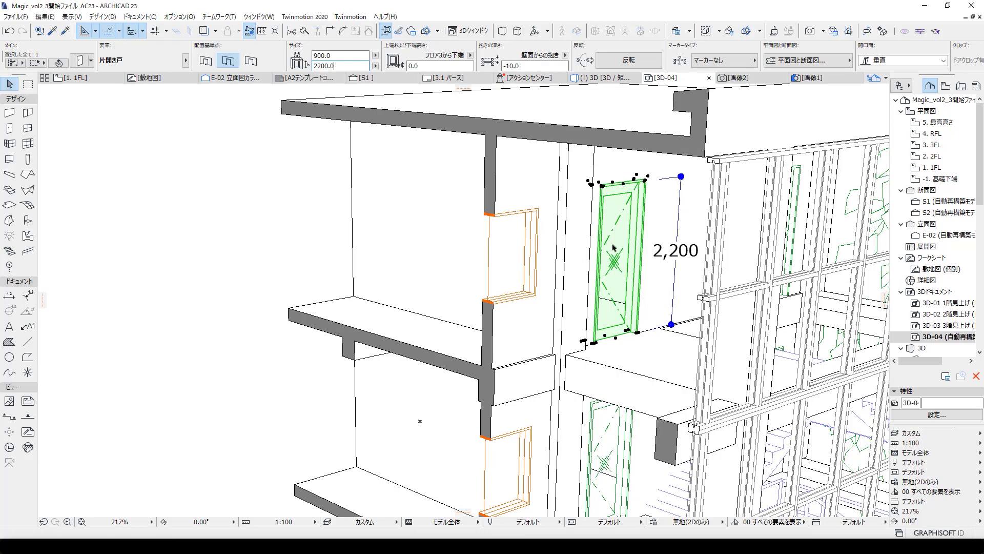
left_click(630, 162)
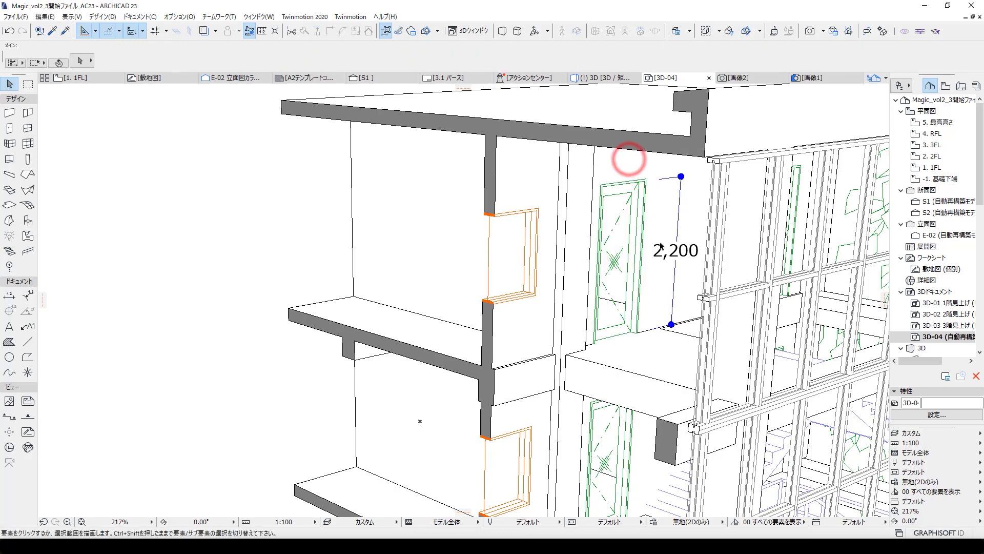
Step: Frame the whole cut-away building and apply the グレースケール2 graphic override
scroll(630, 162, "down", 5)
mouse_move(679, 258)
middle_mouse_down()
mouse_move(606, 272)
mouse_move(589, 242)
middle_mouse_up()
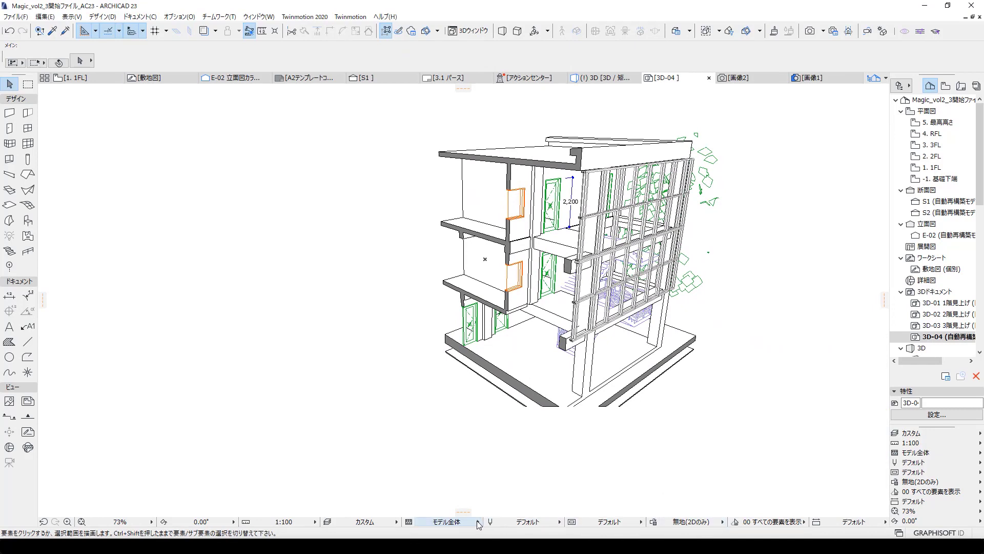
left_click(528, 522)
left_click(582, 501)
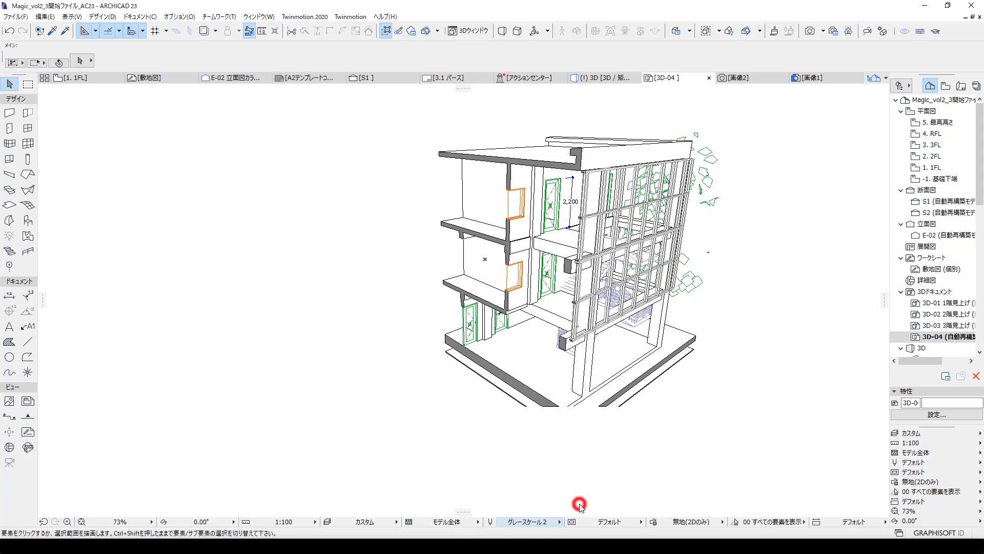
scroll(592, 200, "up", 2)
scroll(592, 200, "up", 1)
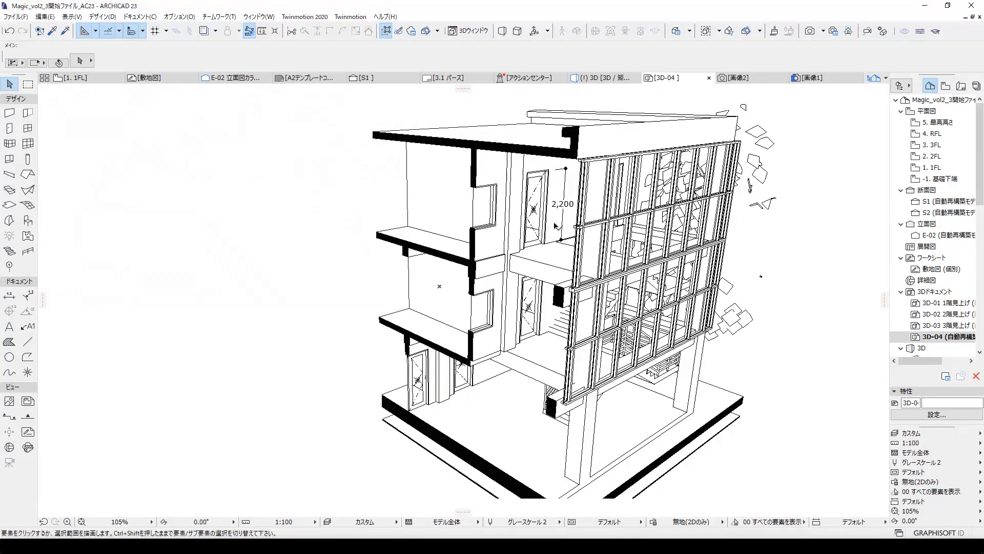